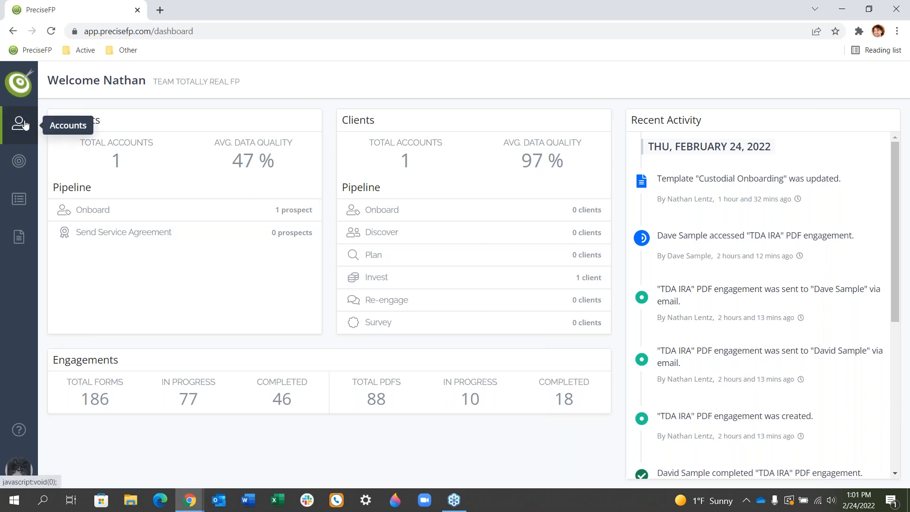
Show All accounts, glance at the Engagements and Reports panels, and open the sample client's account details
mouse_move(19, 122)
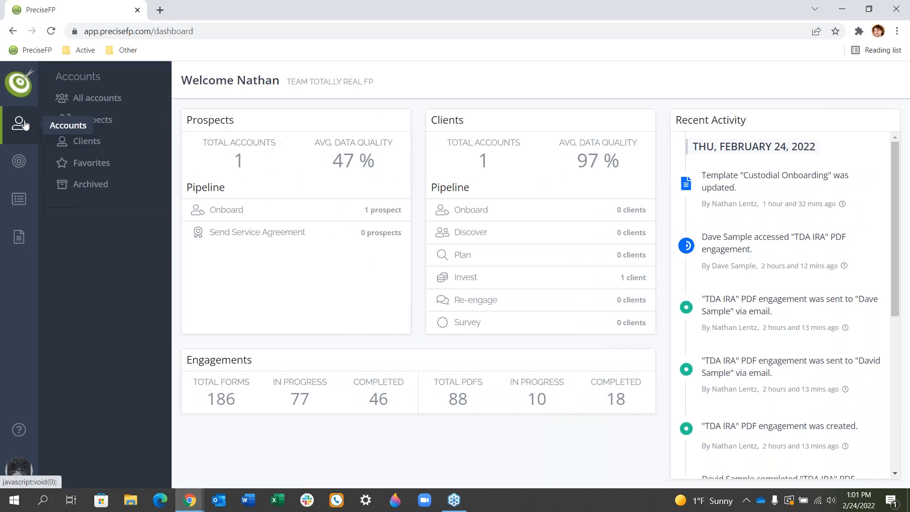
left_click(85, 100)
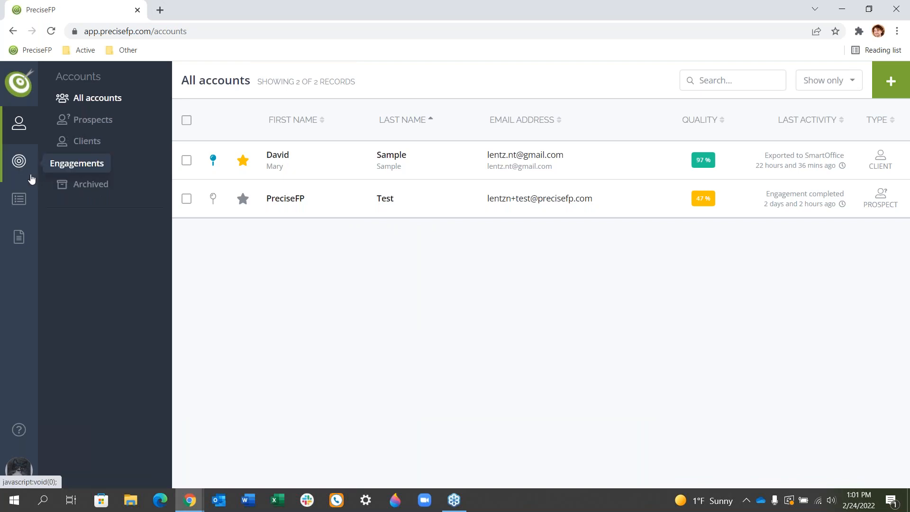
left_click(17, 167)
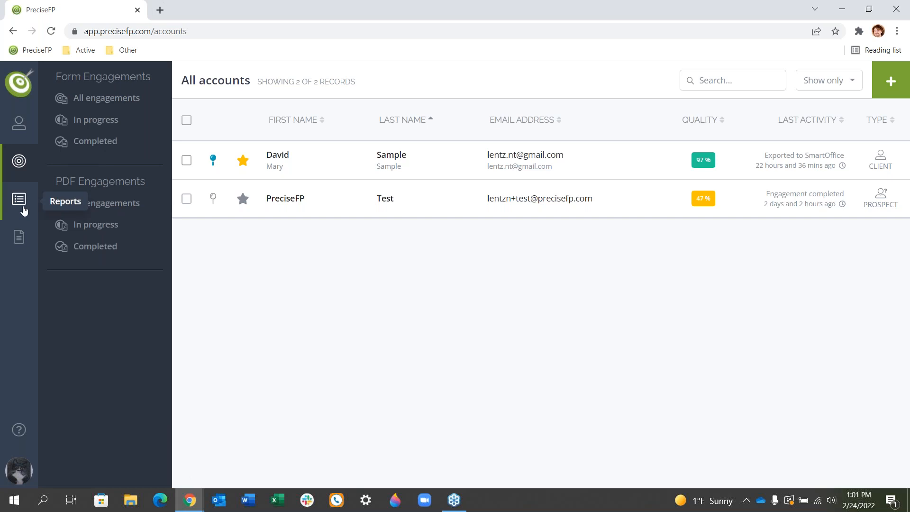
left_click(27, 209)
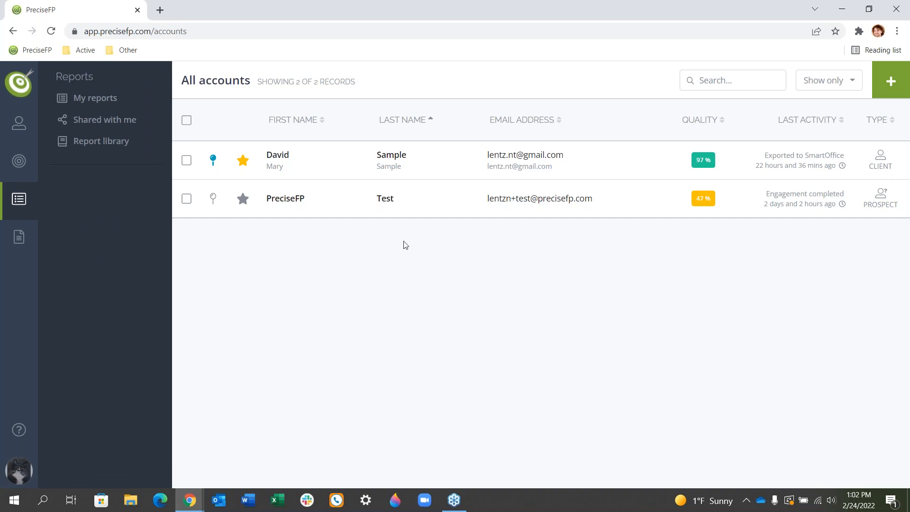
left_click(441, 165)
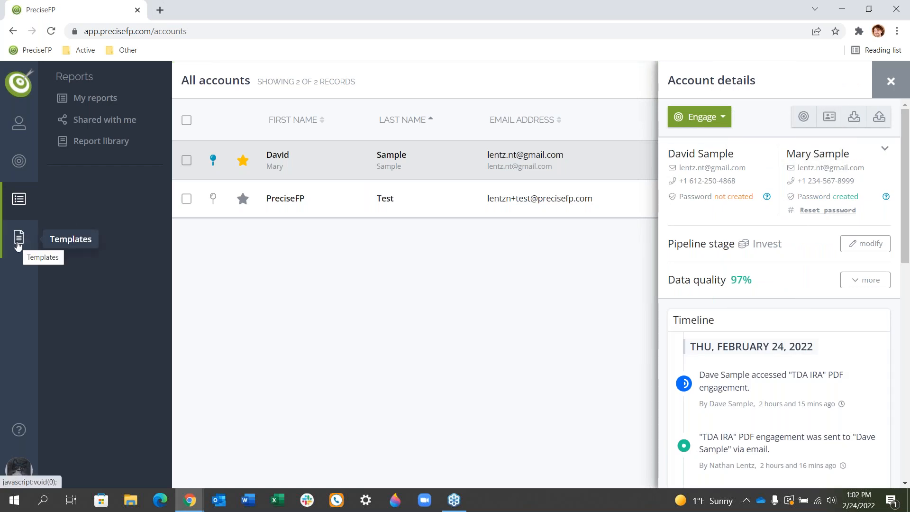
Look over the Templates and Settings sidebar panels, ending on the template options
left_click(17, 242)
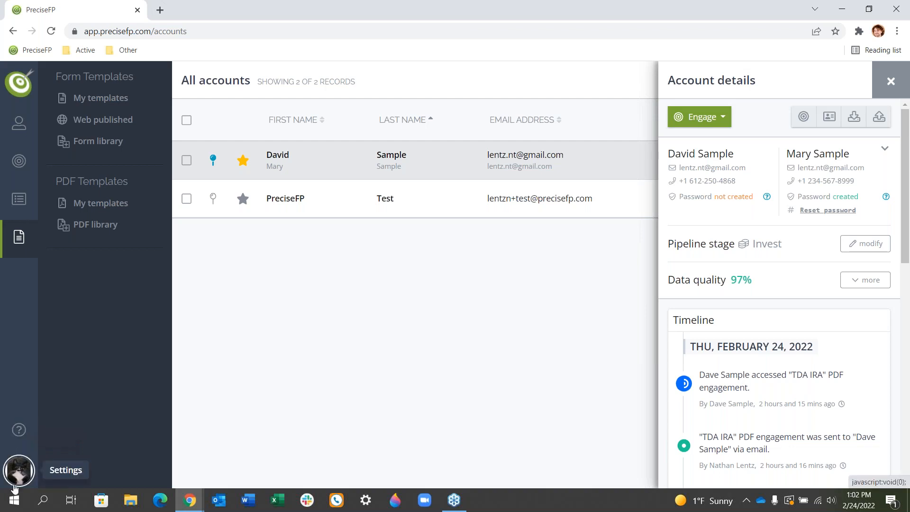
left_click(17, 471)
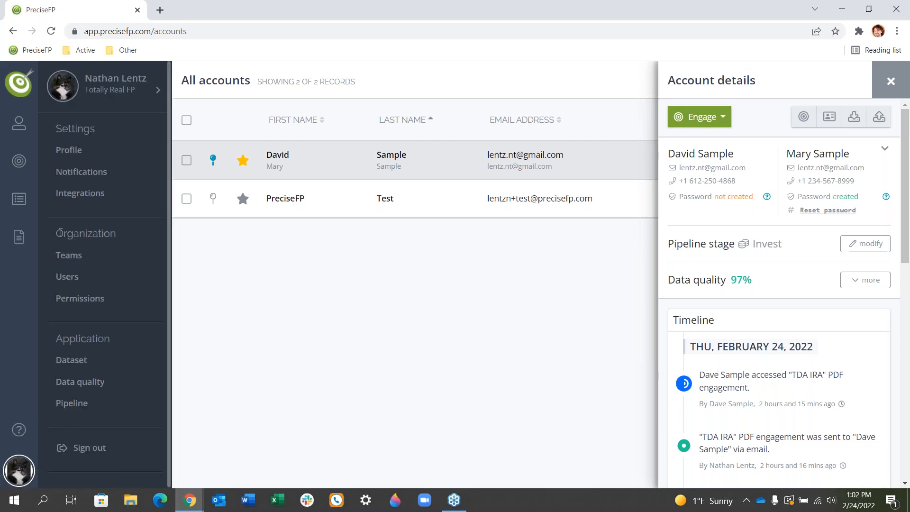
left_click(17, 239)
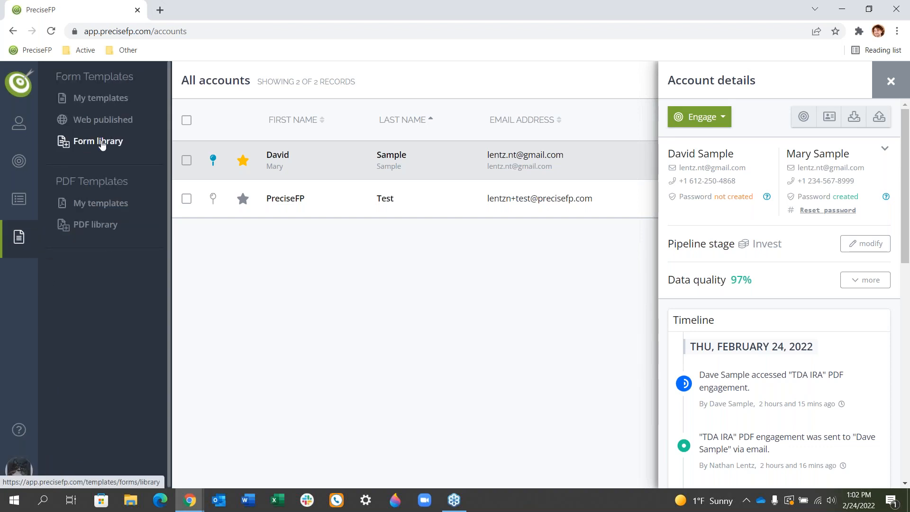
Filter the Form library to the Fact finders category, listing its 14 templates
left_click(64, 142)
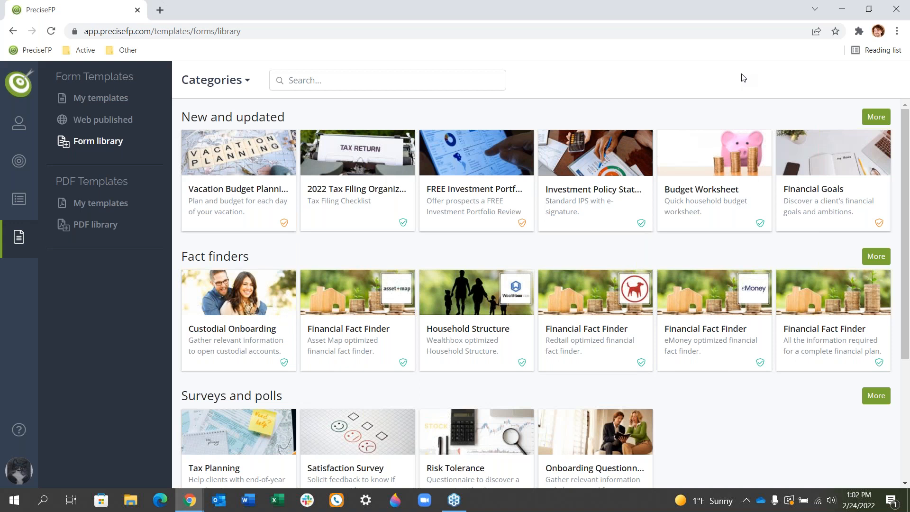
left_click(212, 81)
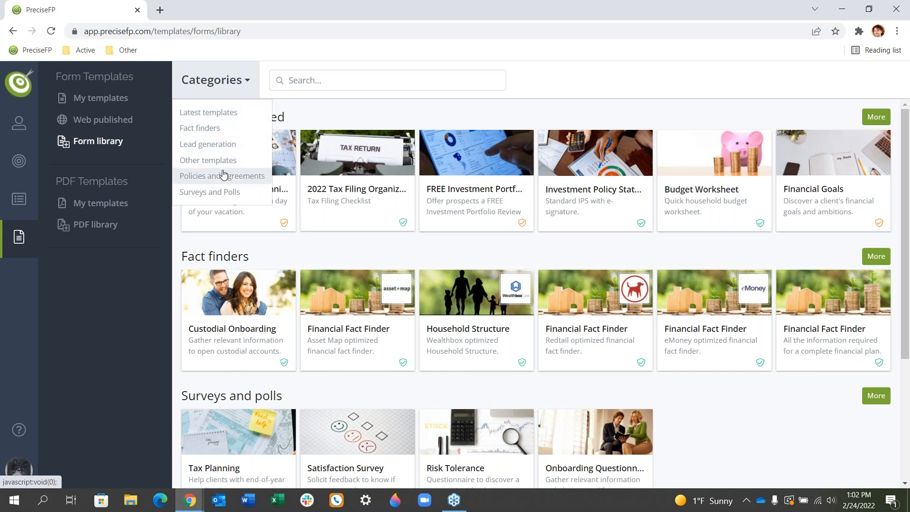
left_click(214, 132)
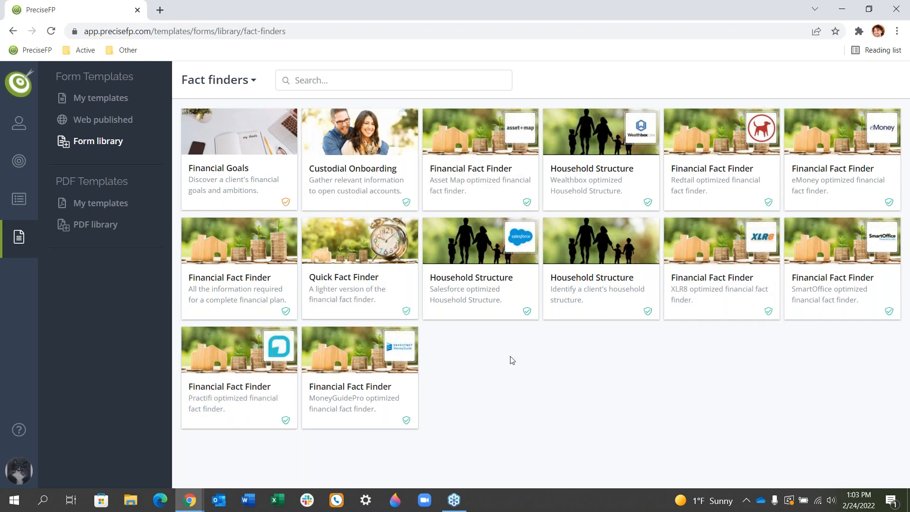
mouse_move(19, 124)
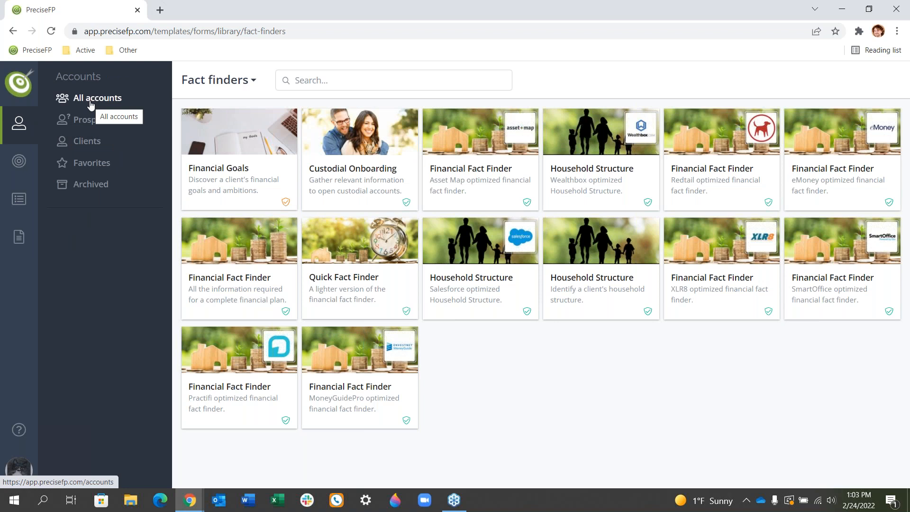
Install the Financial Fact Finder without replacing the existing version and customize its Personal Details page
left_click(230, 258)
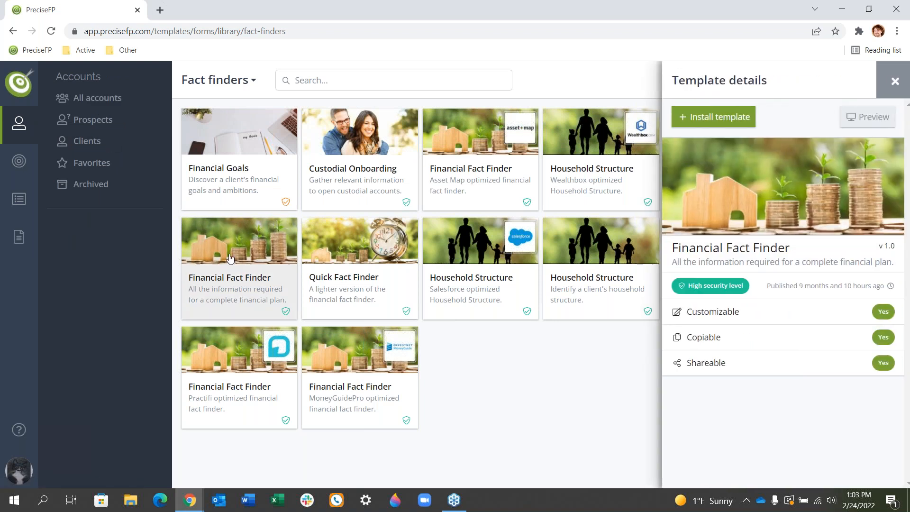
left_click(726, 119)
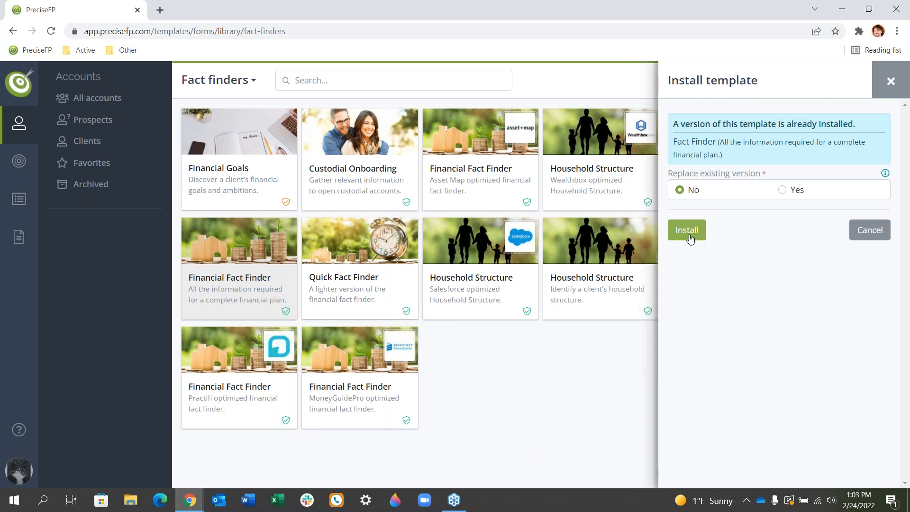
left_click(686, 230)
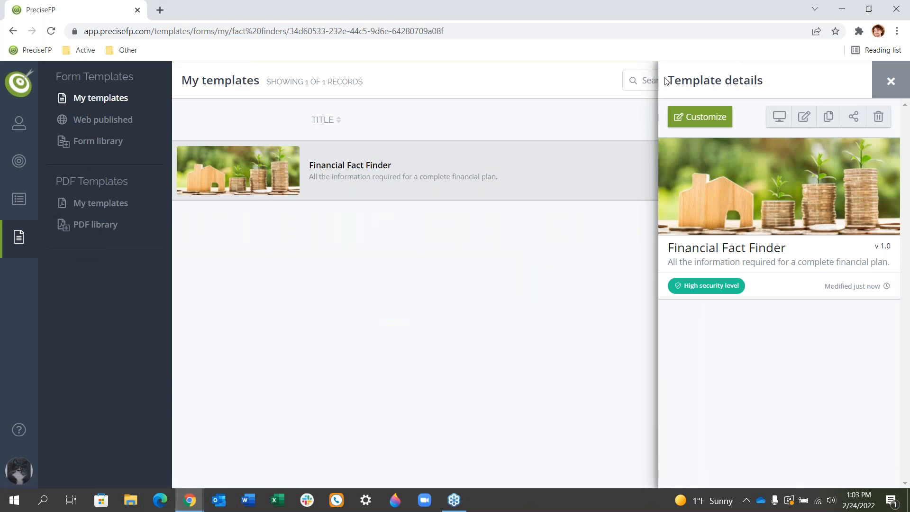
left_click(699, 116)
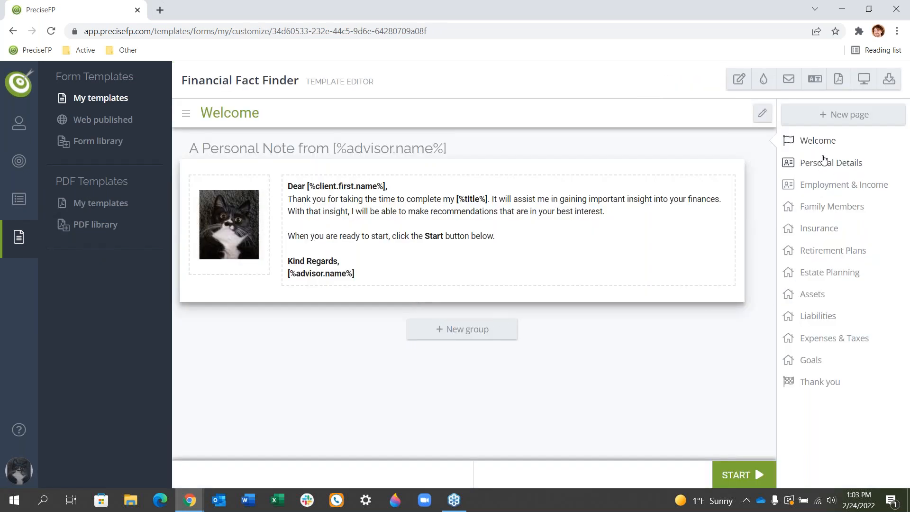
left_click(825, 163)
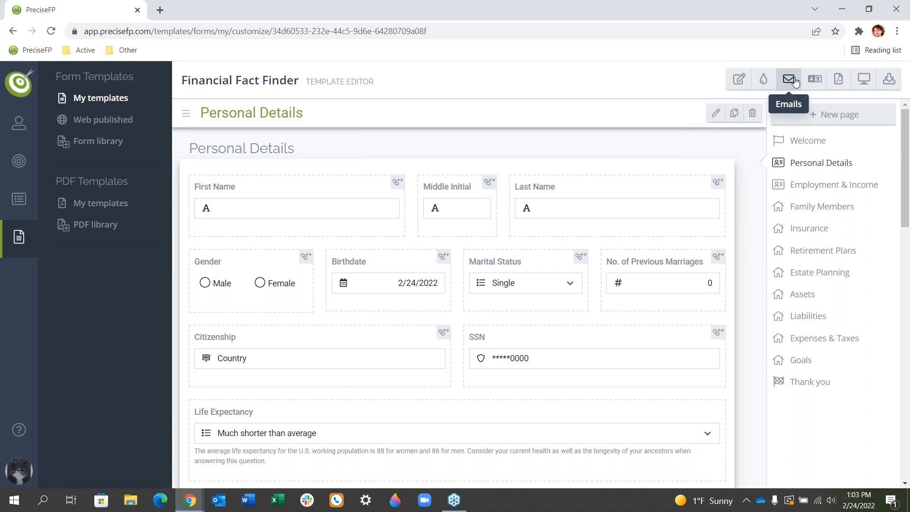
Shorten the template title from 'Financial Fact Finder' to 'Fact Finder' and save the details
left_click(737, 81)
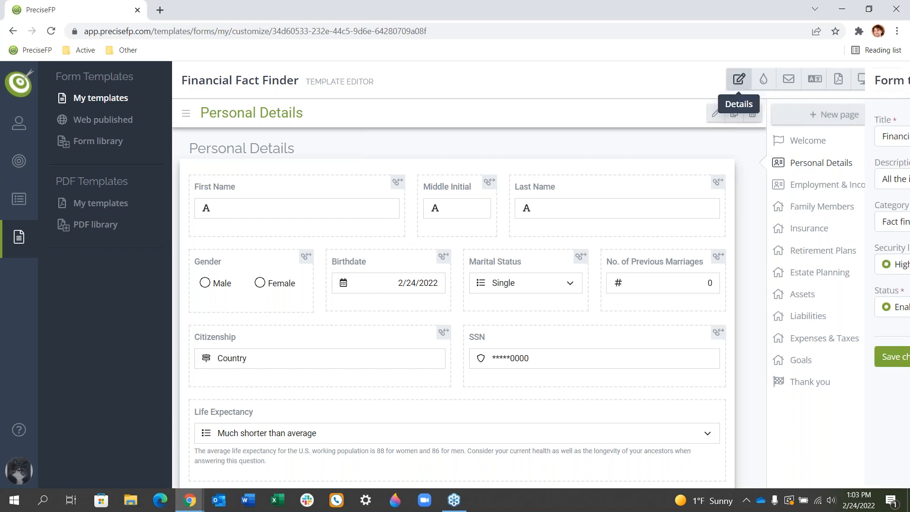
left_click_drag(431, 135, 389, 140)
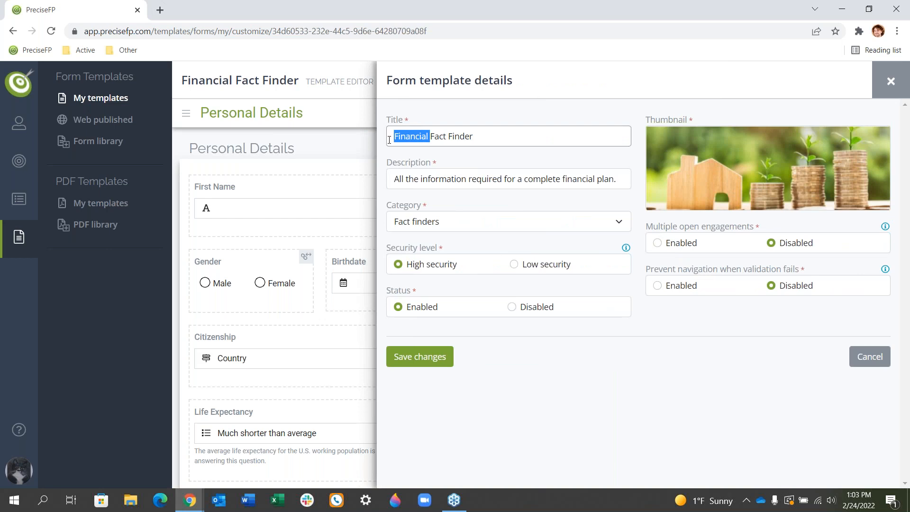
key("BackSpace")
left_click(481, 180)
double_click(480, 180)
left_click(623, 372)
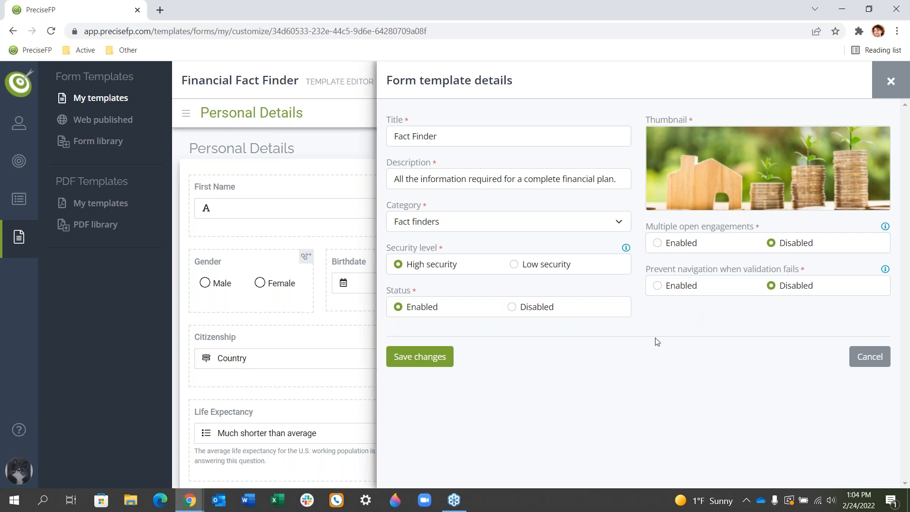
left_click(420, 357)
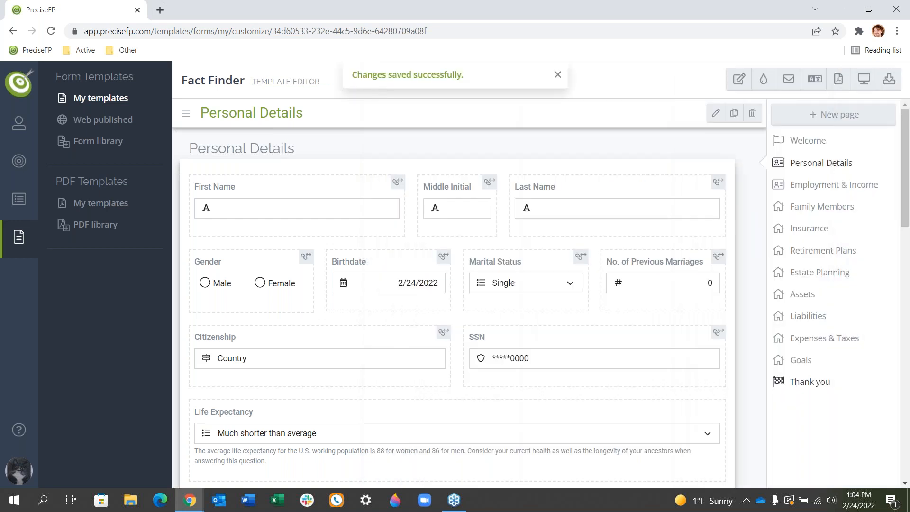
Make the primary colour orange and the theme Minimal, and save the branding changes
left_click(764, 83)
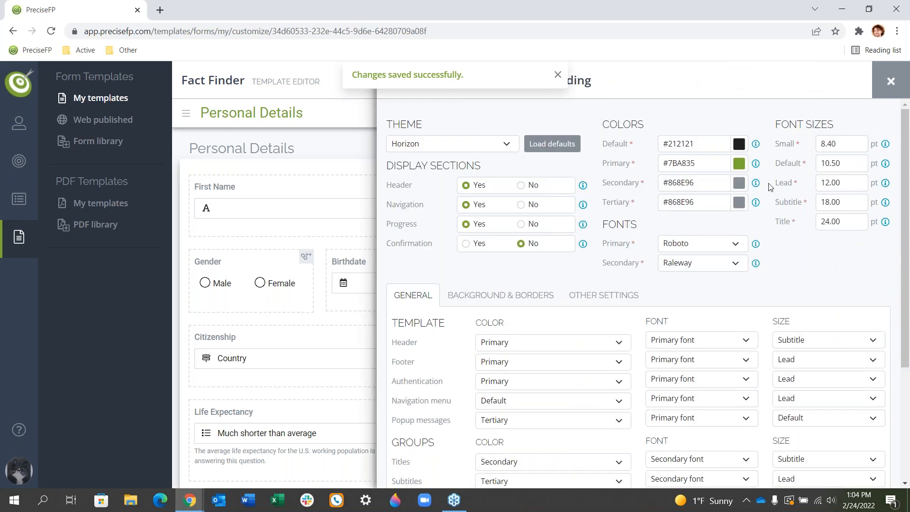
left_click(740, 163)
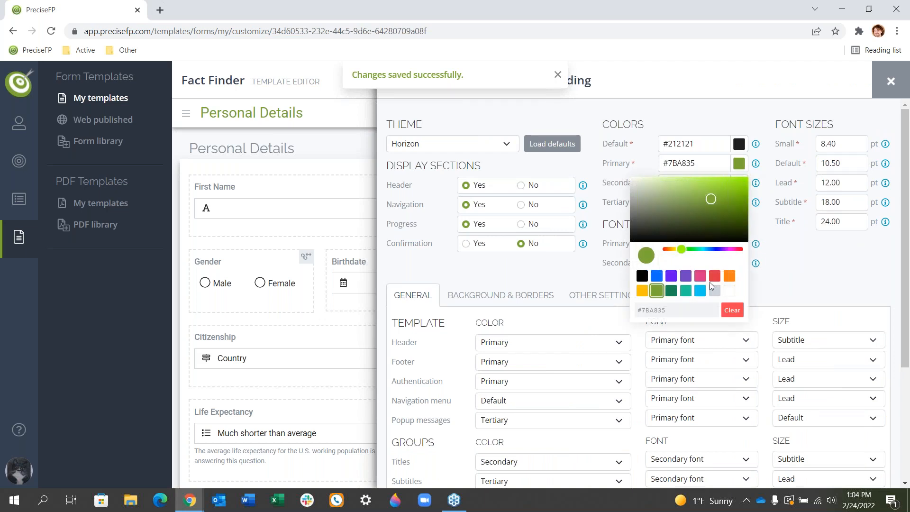
left_click(730, 276)
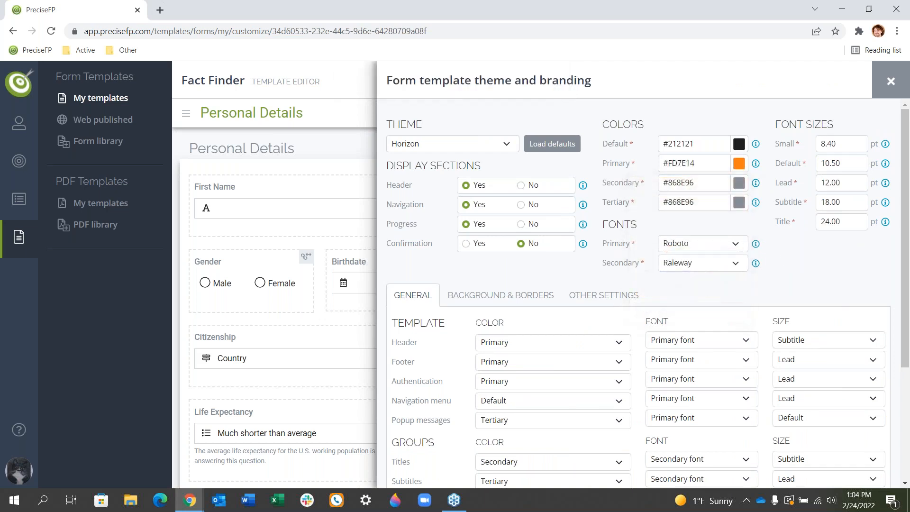
double_click(690, 163)
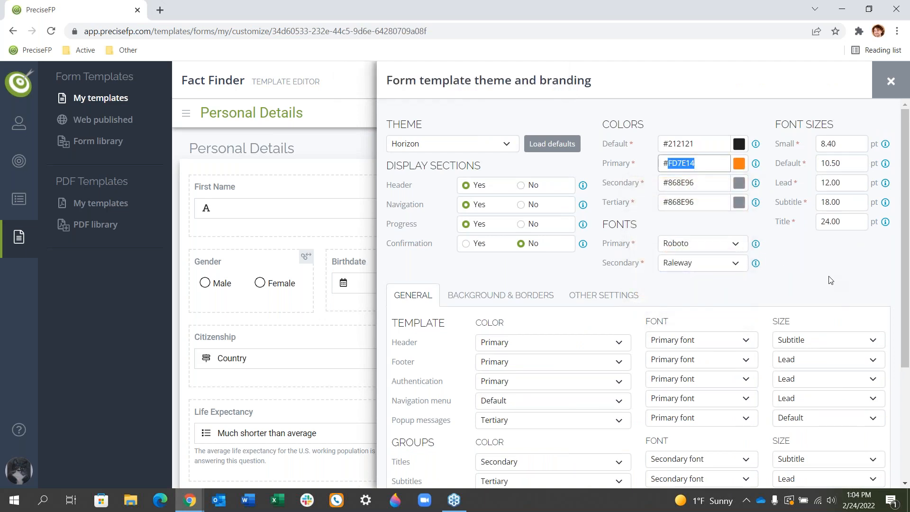
left_click(830, 280)
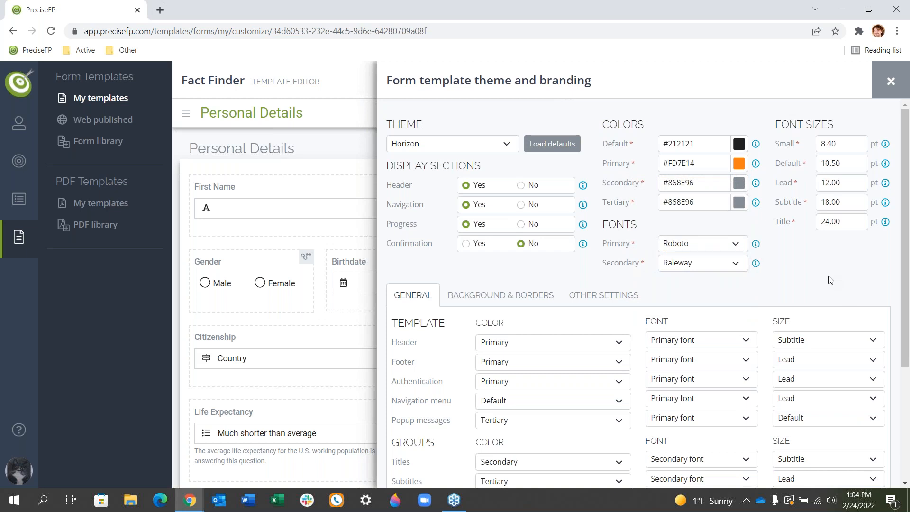
left_click(467, 148)
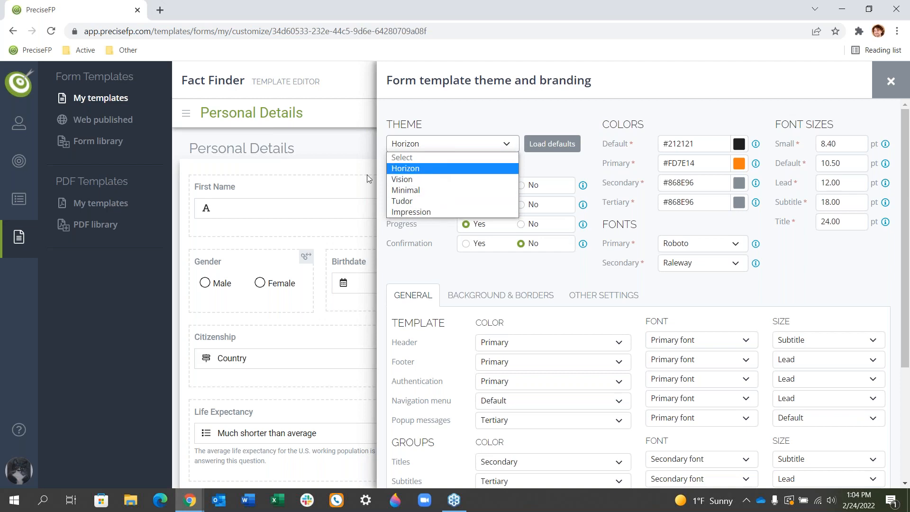
left_click(428, 182)
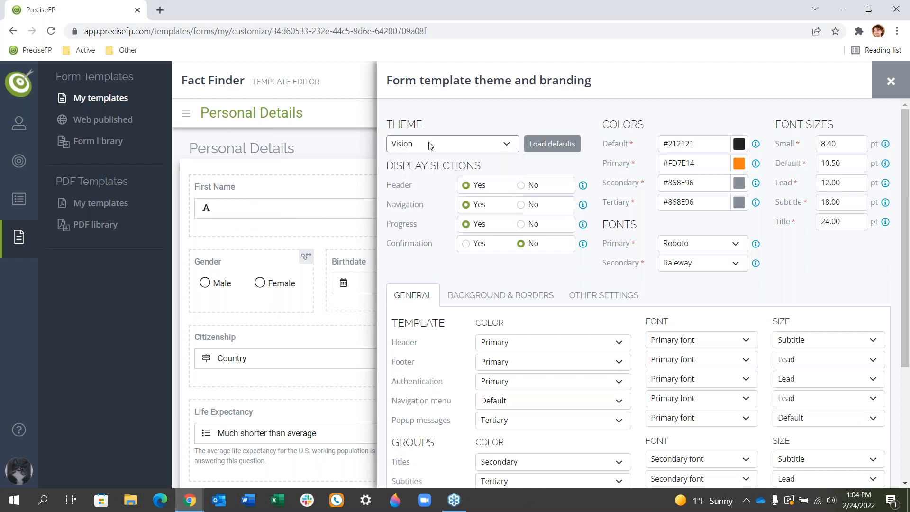
left_click(430, 145)
left_click(427, 191)
scroll(432, 442, "down", 4)
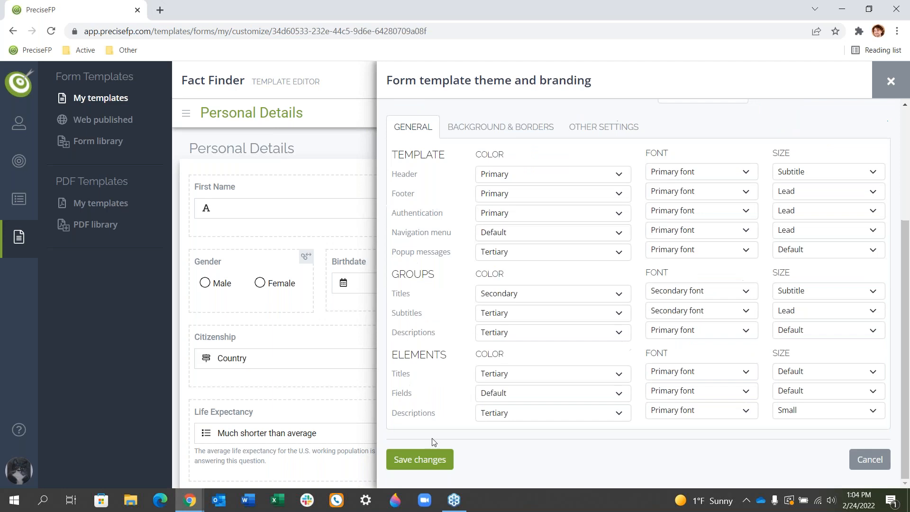
left_click(431, 457)
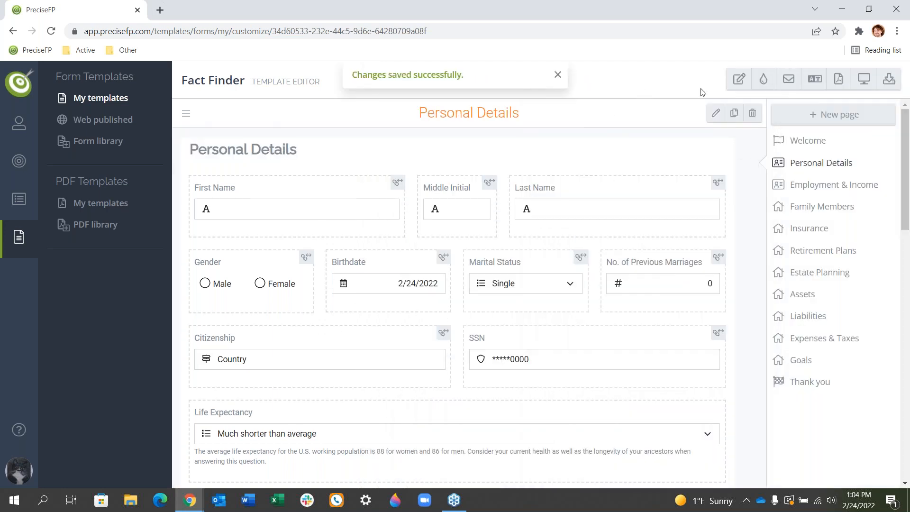
Set Confirmation to Yes so a message appears before submitting, then close the panel
left_click(763, 79)
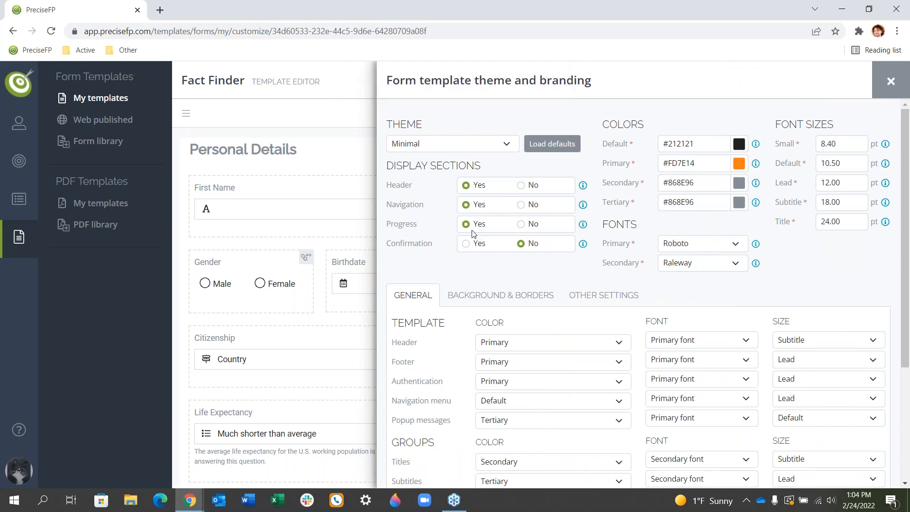
left_click(466, 244)
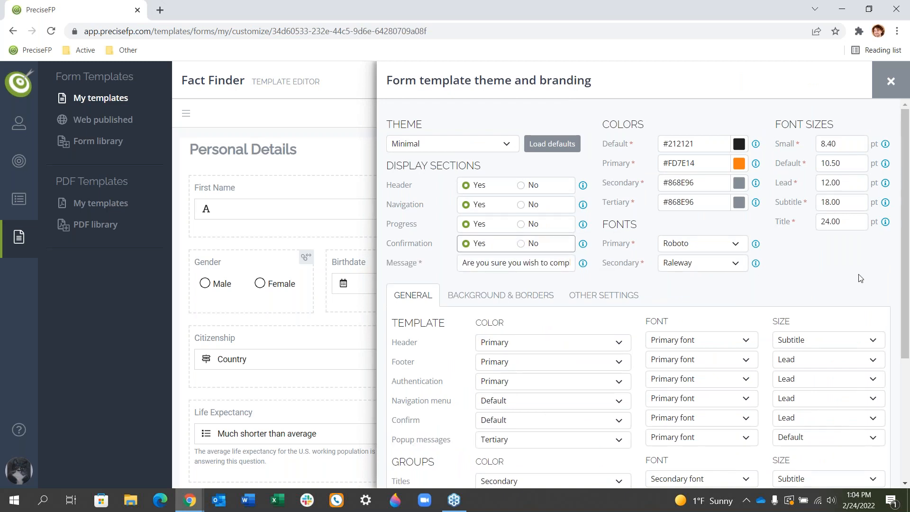
left_click(889, 81)
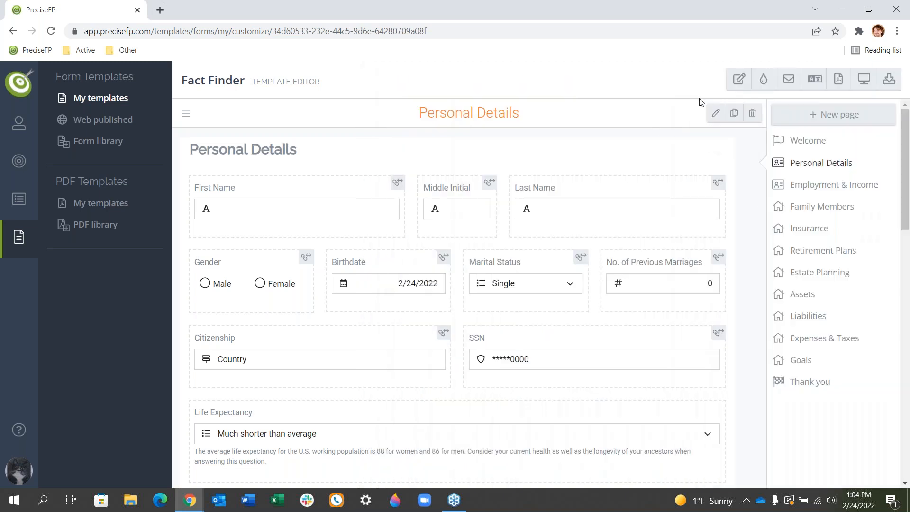
Enable periodic email reminders, every 5 days for 30 days, and close the email settings
left_click(788, 81)
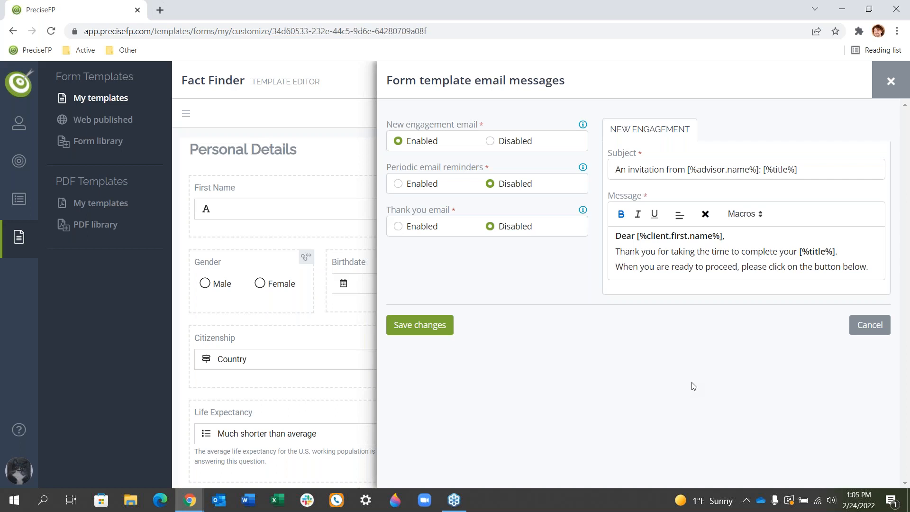
triple_click(659, 266)
left_click(714, 343)
left_click(399, 184)
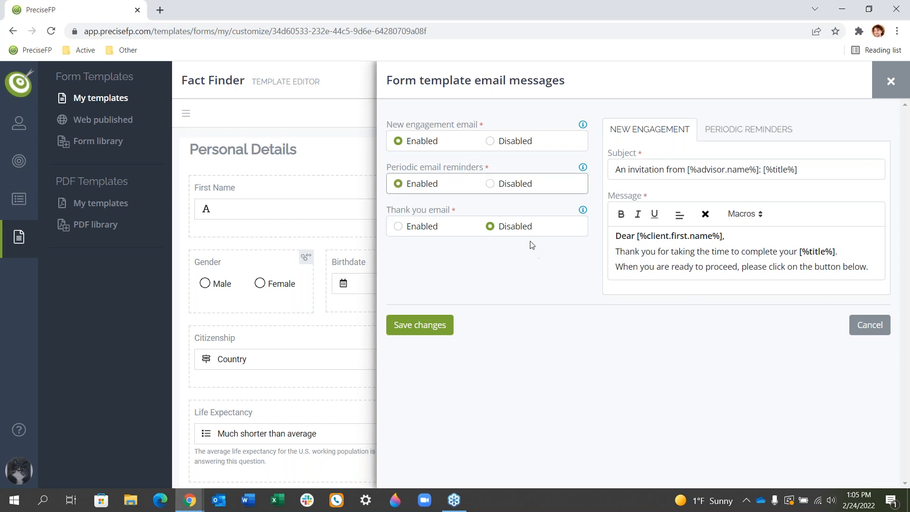
left_click(737, 134)
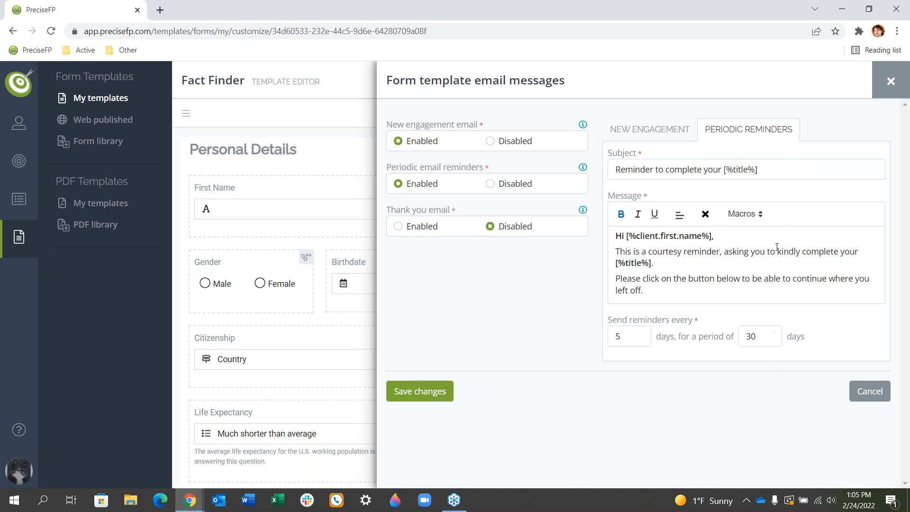
left_click(890, 81)
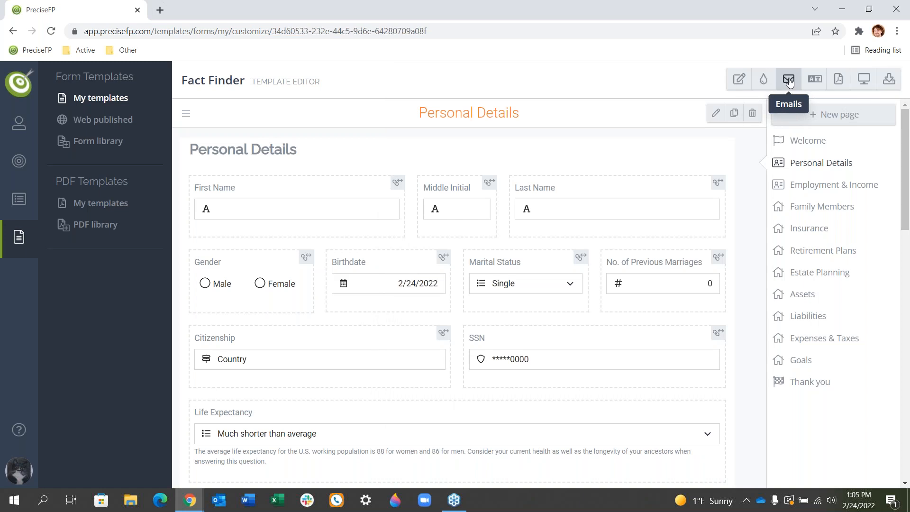
Relabel Finish as 'Submit' and Add Co-client as 'Add Spouse', save, and preview the form
left_click(810, 84)
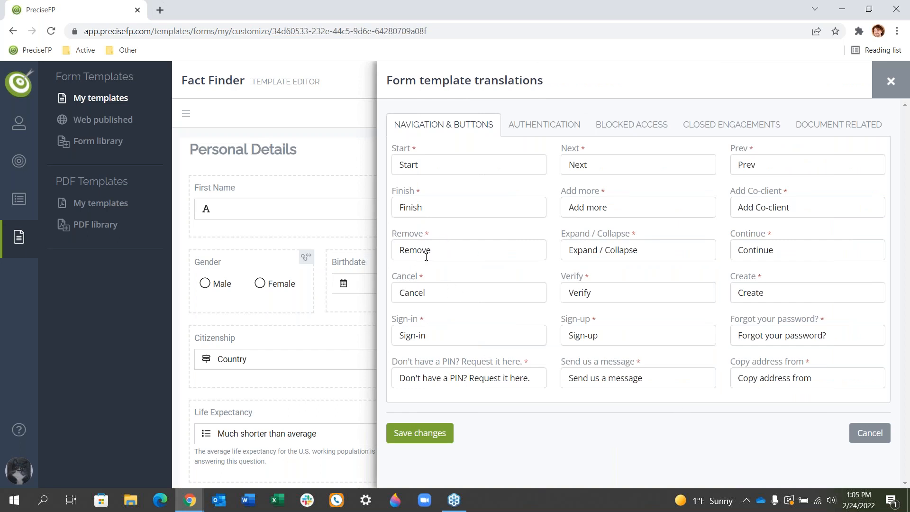
double_click(415, 207)
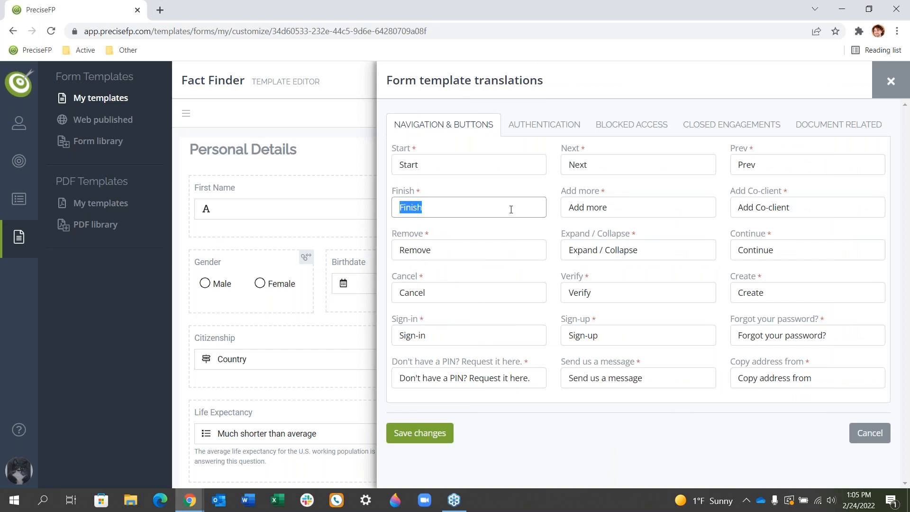
type("Submit")
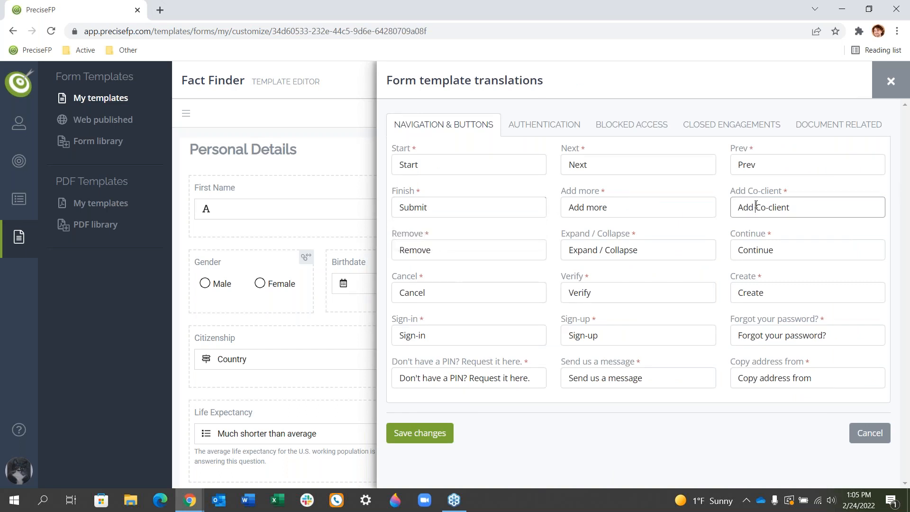
left_click_drag(755, 205, 819, 214)
type("Spouse")
left_click(422, 439)
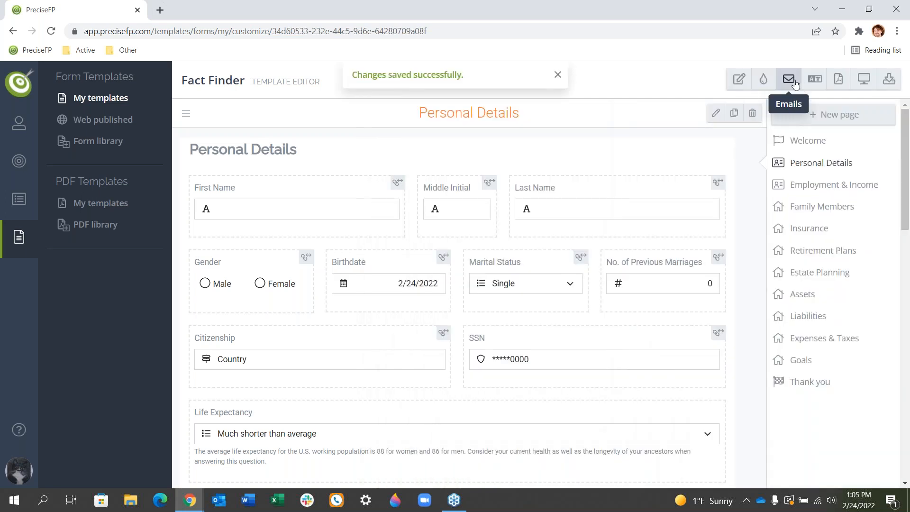
left_click(864, 82)
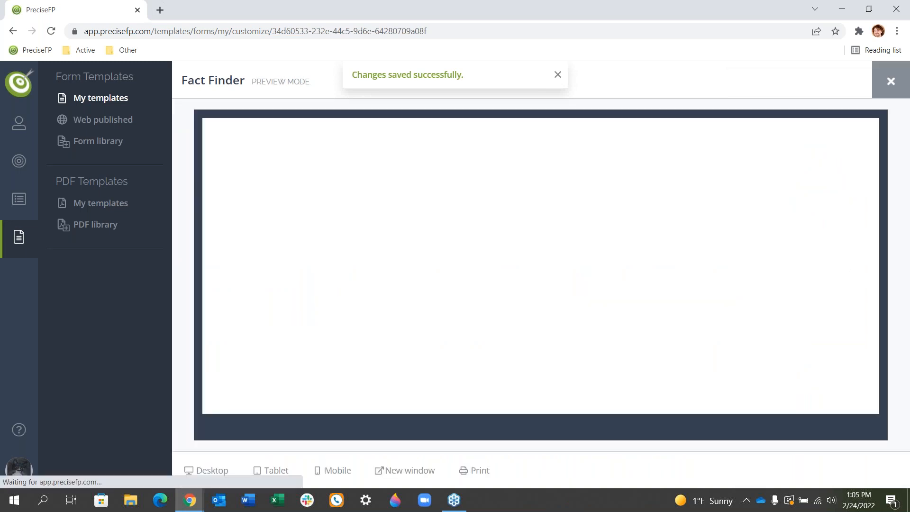
left_click(856, 408)
scroll(449, 314, "down", 3)
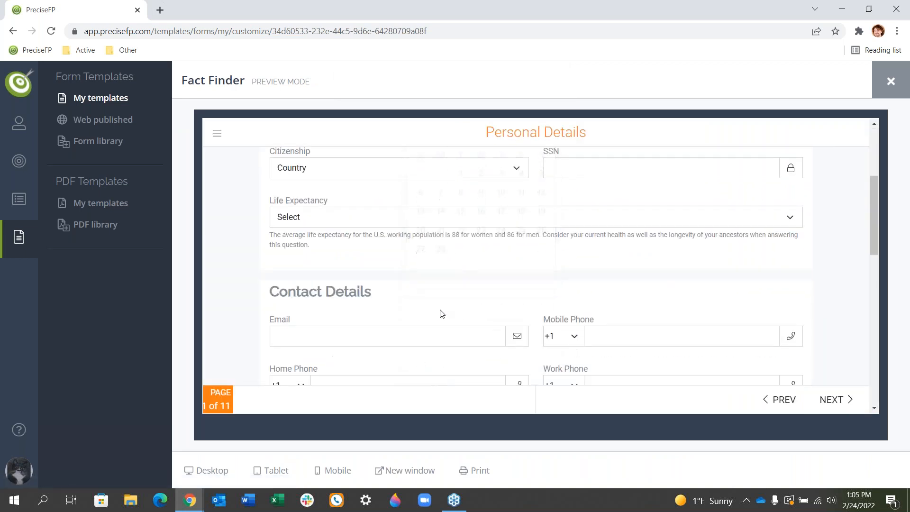
scroll(450, 313, "up", 5)
left_click(891, 82)
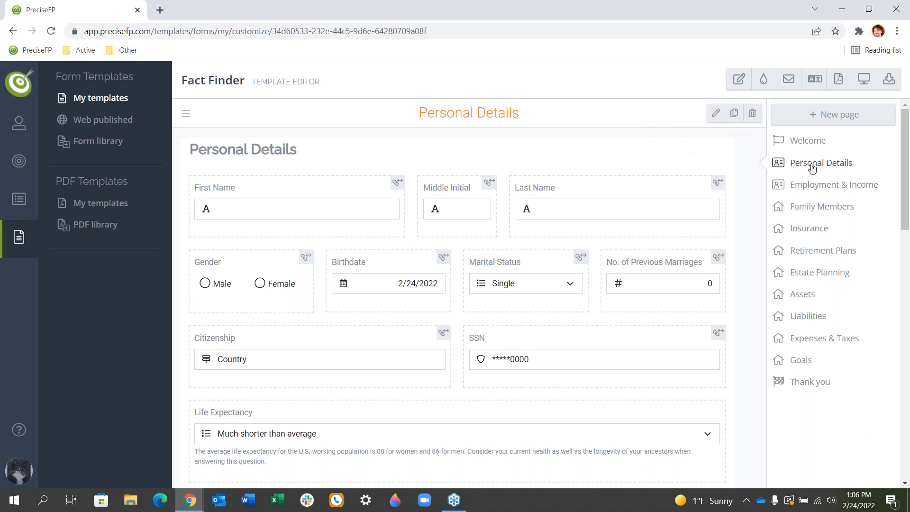
Check the Personal Details page's Co-client display setting, then reopen the Fact Finder preview
left_click(716, 114)
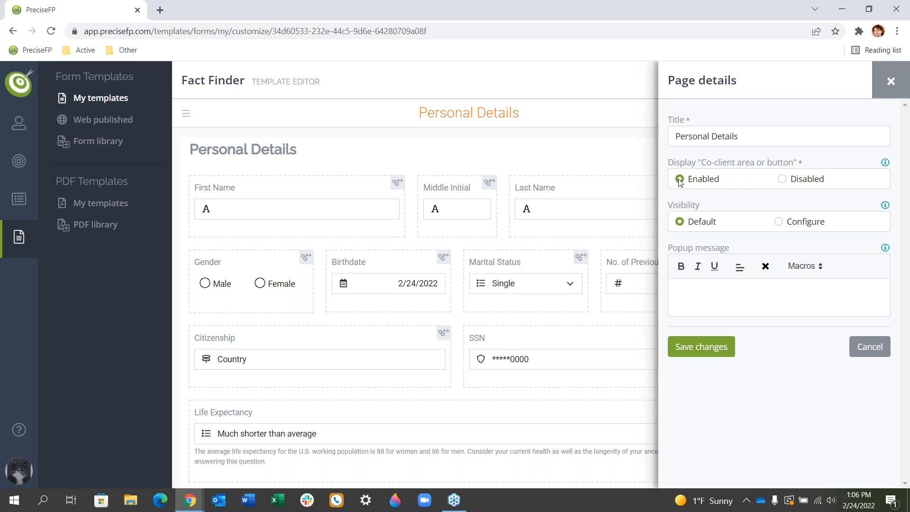
left_click(891, 85)
left_click(865, 80)
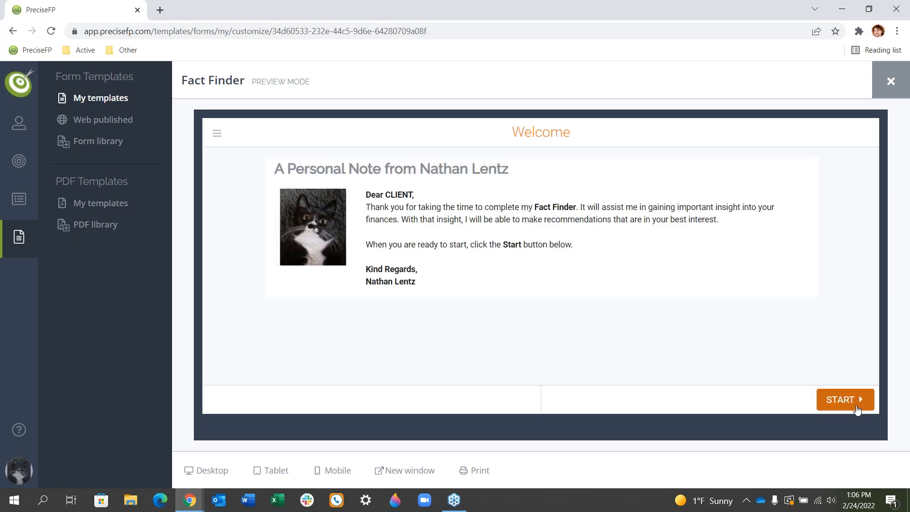
Start the preview and scroll through the Personal Details client fields before closing it
left_click(857, 409)
scroll(596, 270, "down", 15)
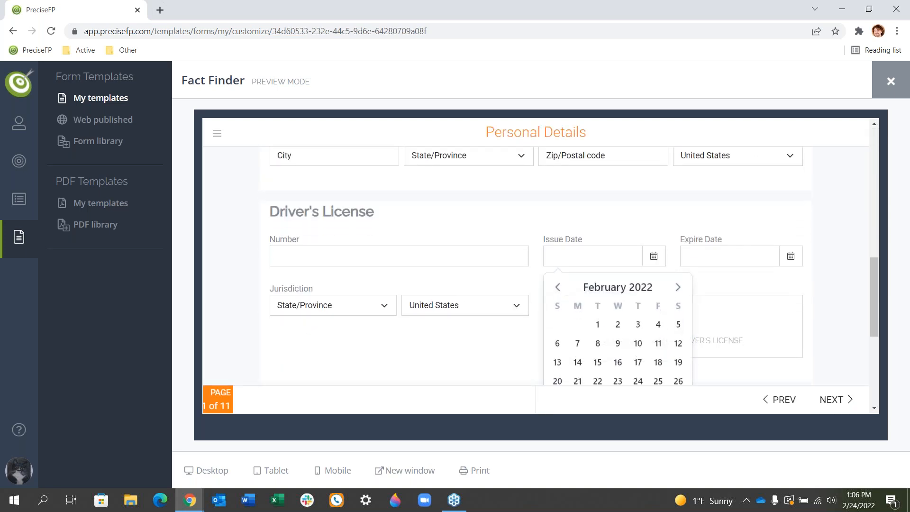
scroll(672, 294, "up", 15)
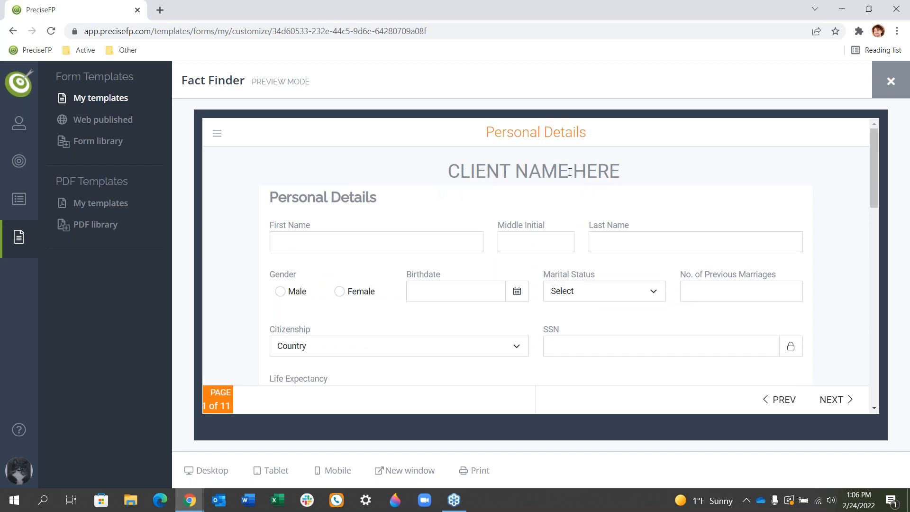
scroll(550, 266, "down", 15)
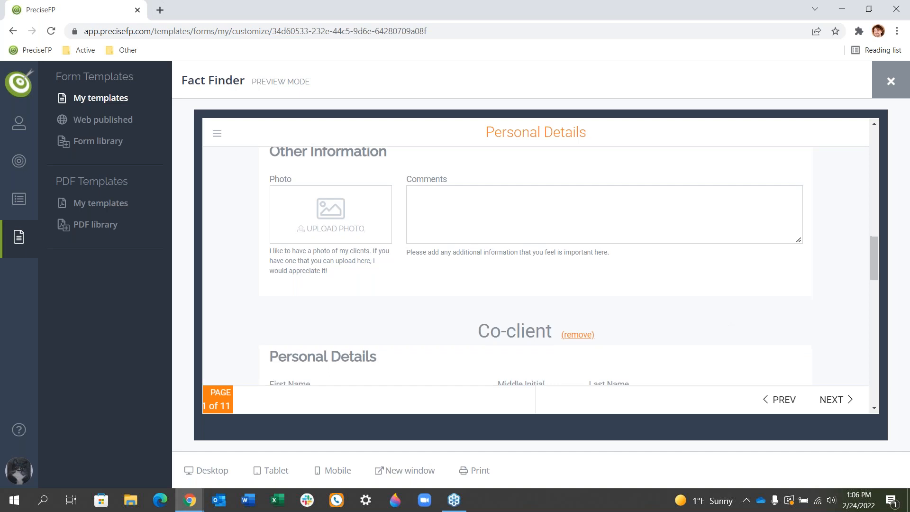
scroll(725, 326, "down", 3)
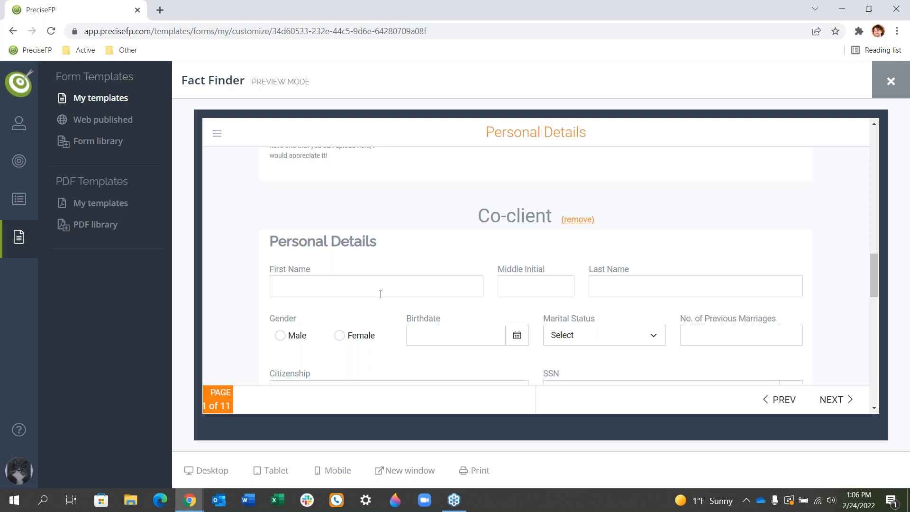
scroll(438, 293, "down", 7)
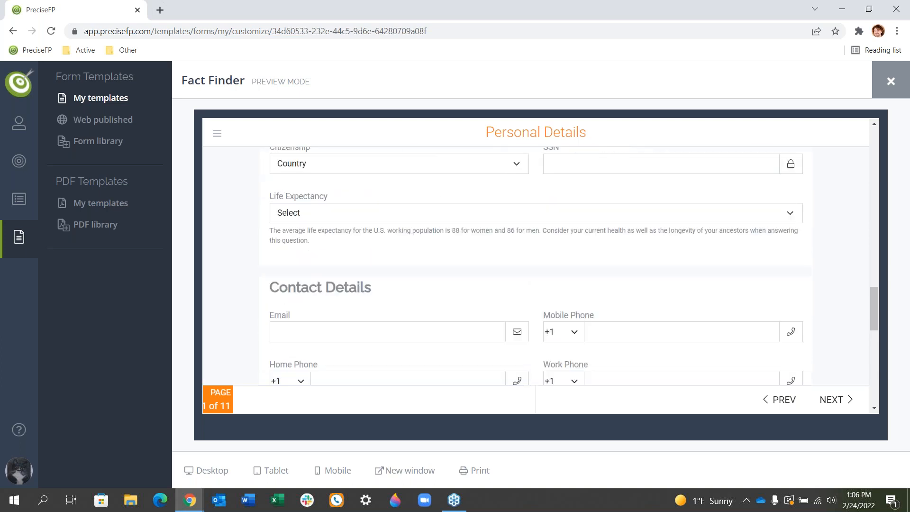
scroll(443, 296, "down", 8)
scroll(447, 295, "up", 5)
scroll(518, 309, "up", 8)
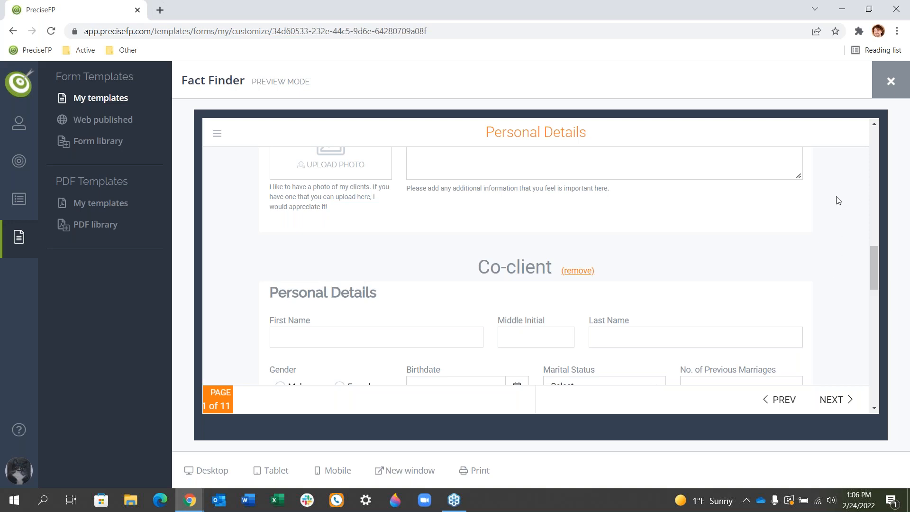
left_click(889, 89)
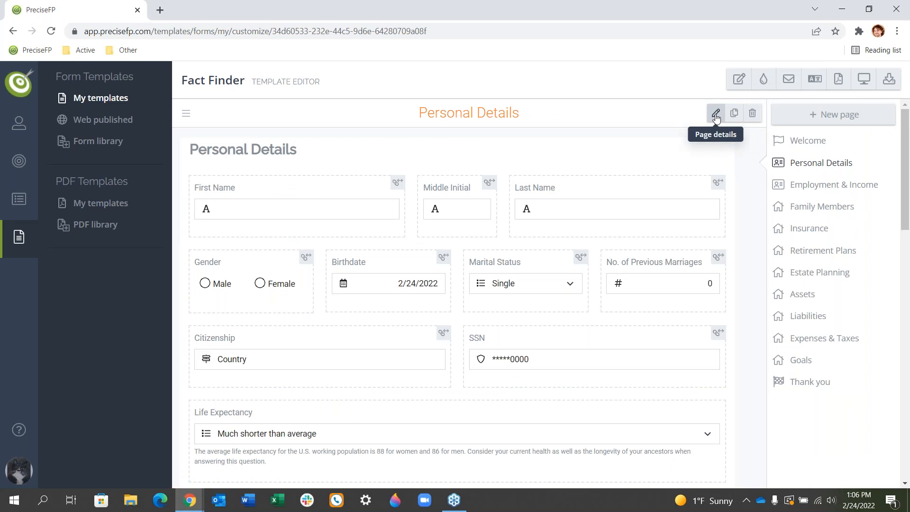
Switch to the Employment & Income page and inspect the Employment group's details
left_click(830, 187)
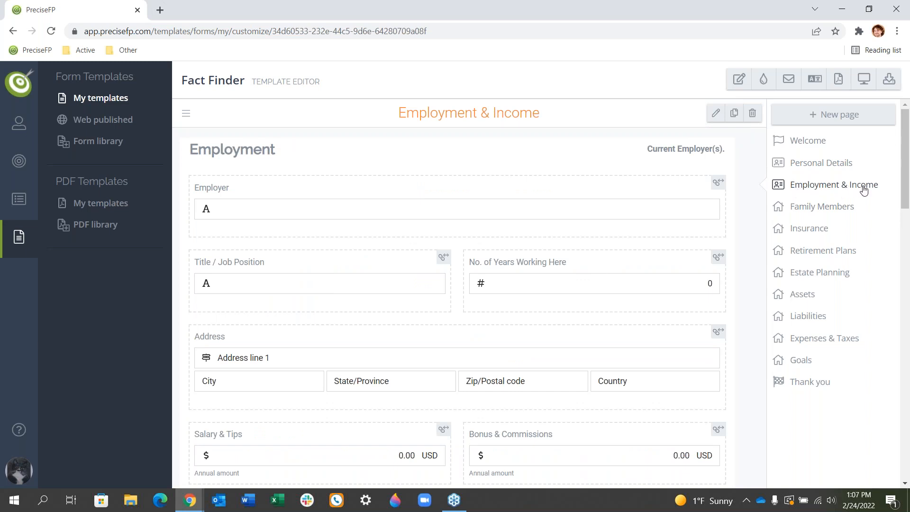
double_click(229, 150)
scroll(474, 365, "down", 3)
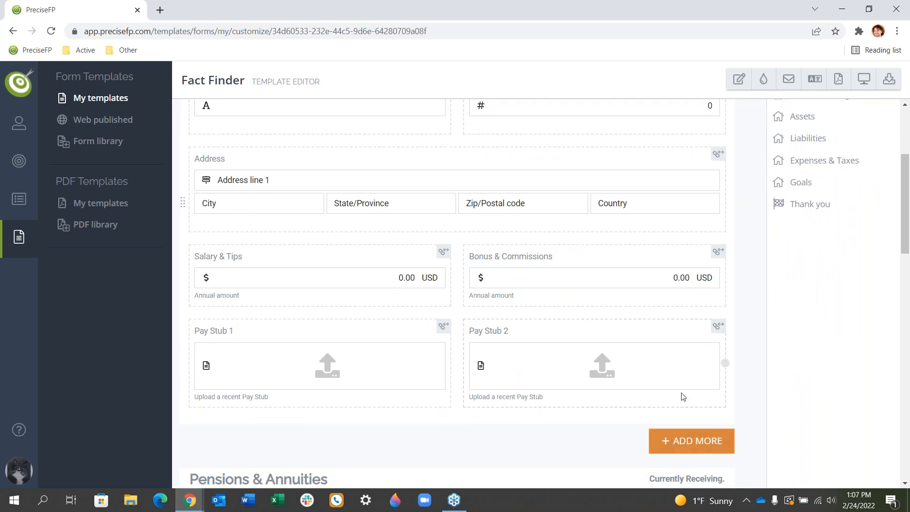
scroll(683, 397, "up", 3)
left_click(322, 153)
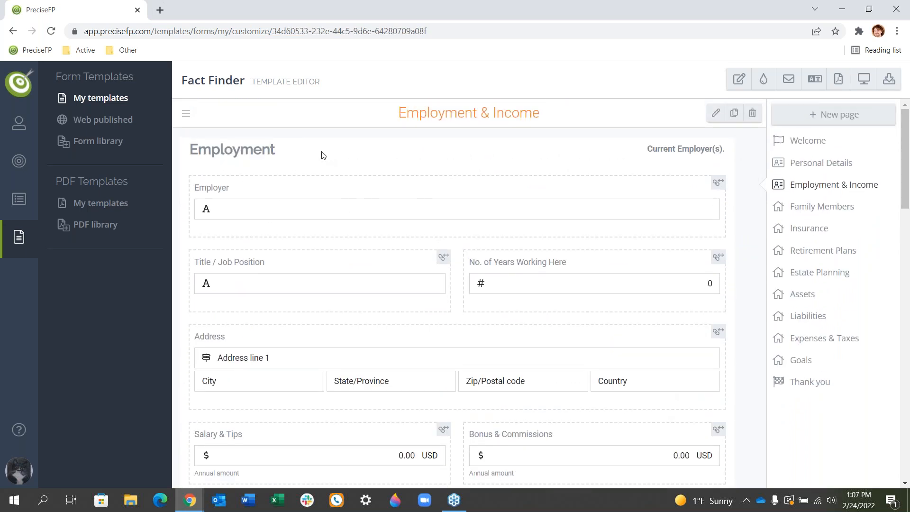
left_click(748, 171)
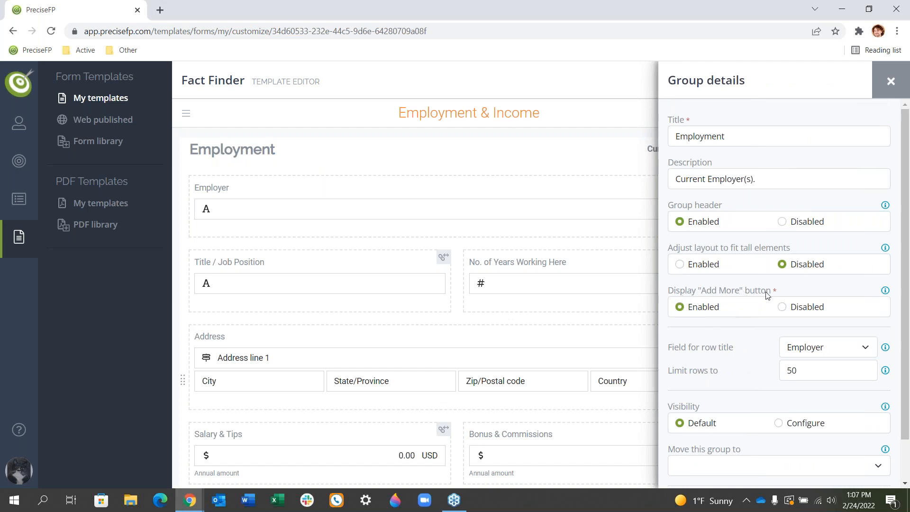
left_click(890, 82)
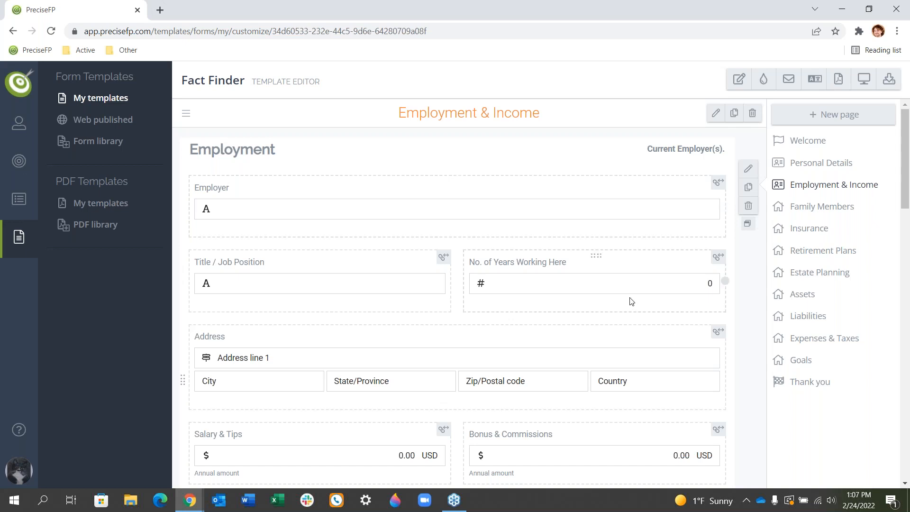
Show the Employer field's element details, linked to Employment & Income / Employment / Employer
left_click(249, 204)
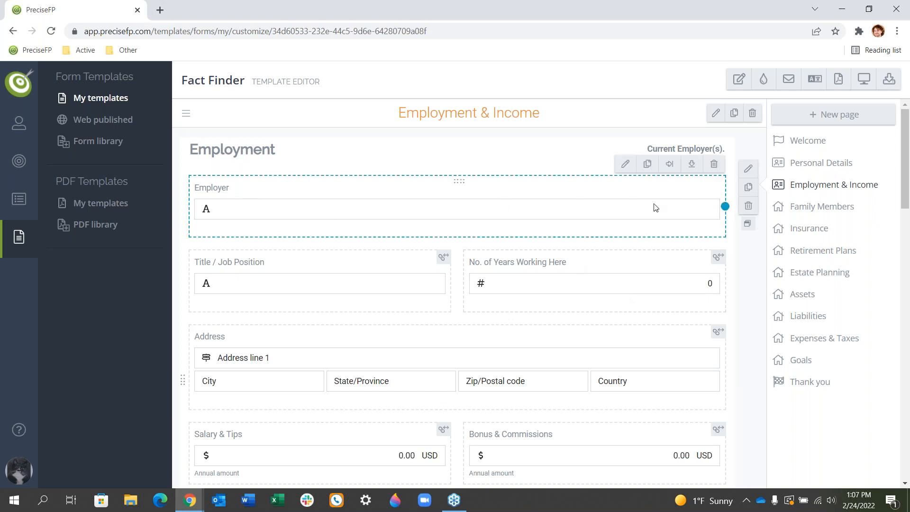
left_click(625, 164)
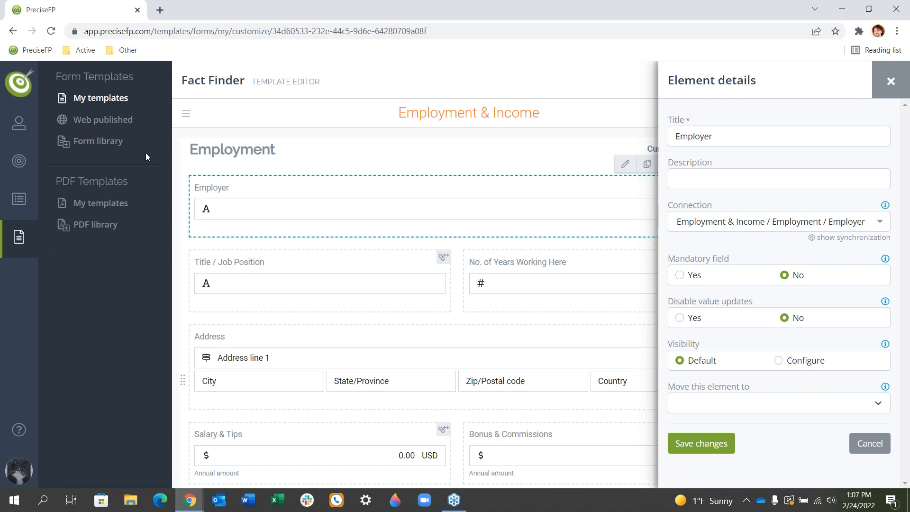
left_click(19, 134)
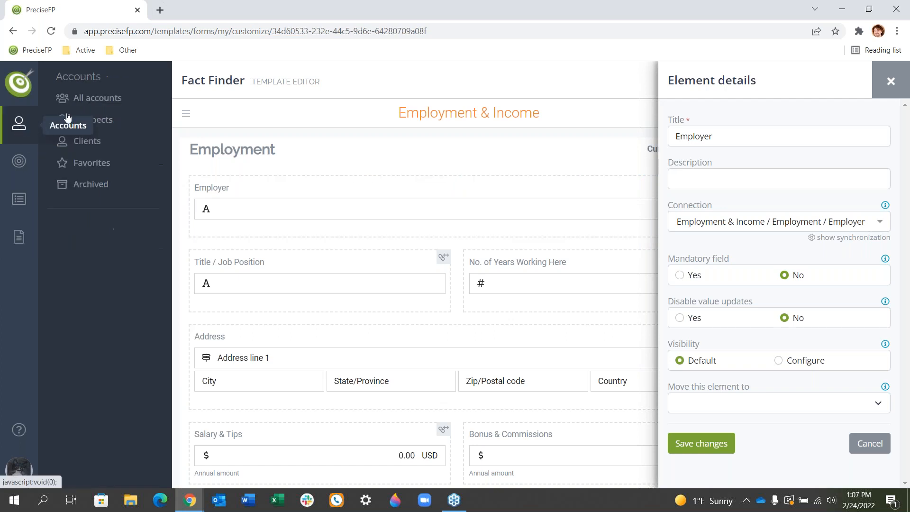
Check the first account's export options, close them, and switch the sidebar to Templates
left_click(90, 102)
left_click(426, 165)
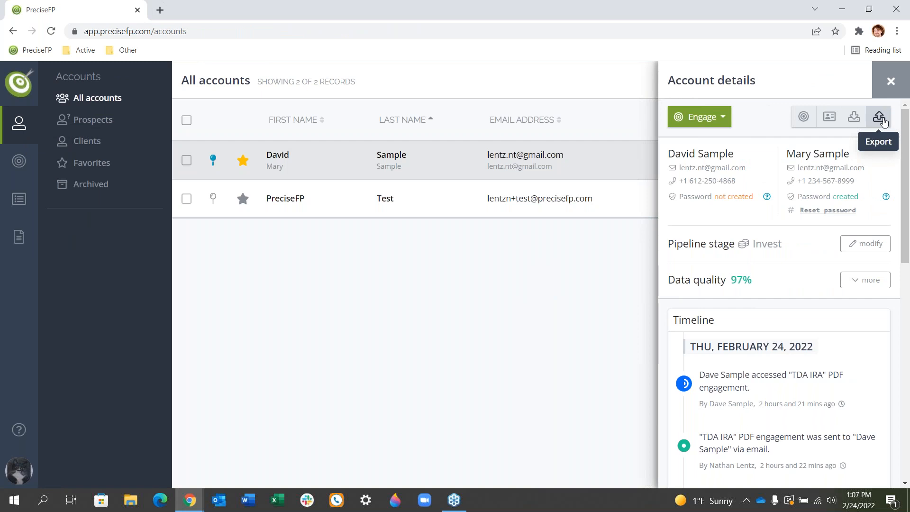
left_click(883, 122)
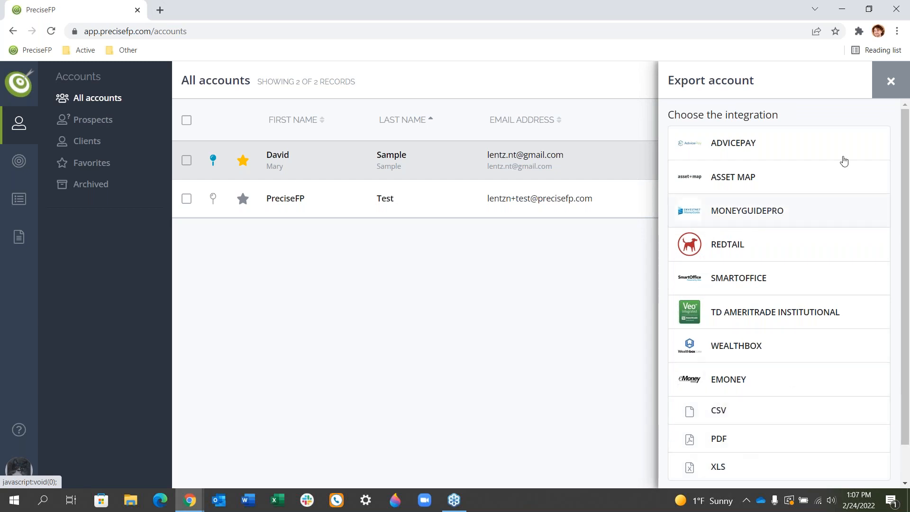
left_click(891, 81)
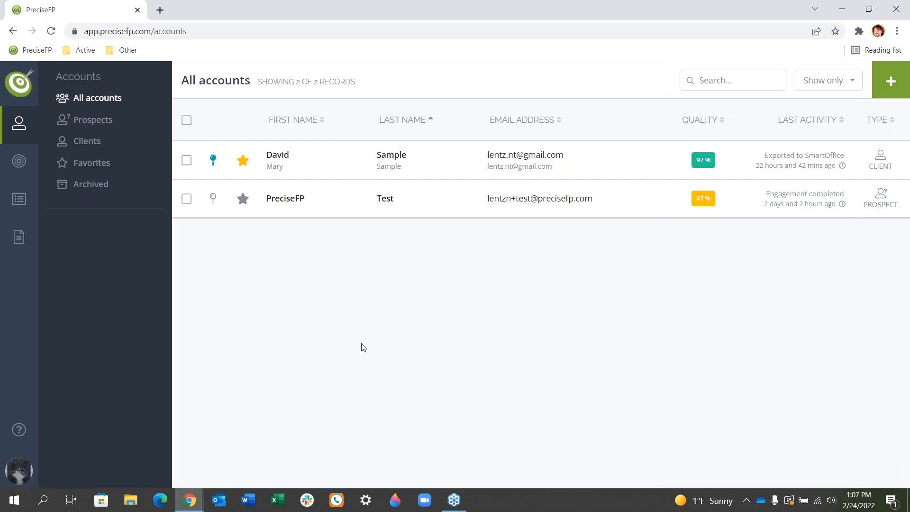
left_click(19, 237)
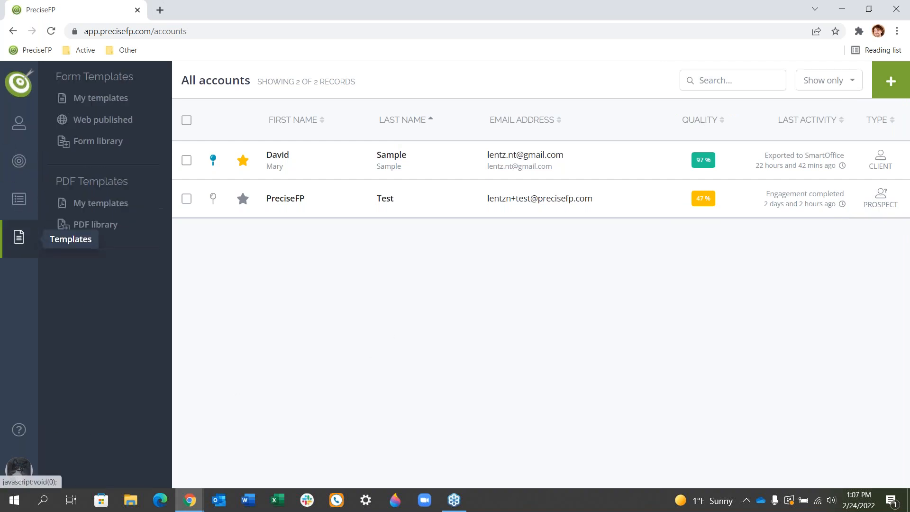
Open the Fact Finder template from My templates for customizing
left_click(84, 104)
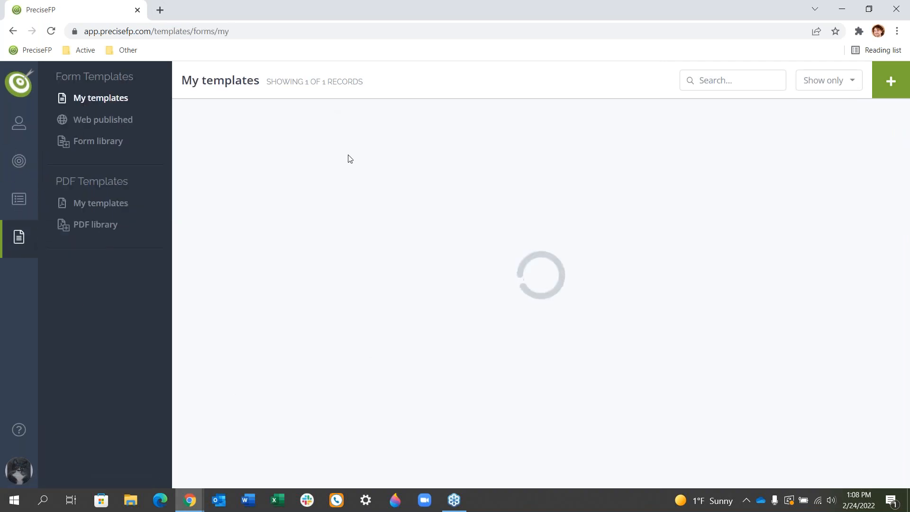
left_click(374, 172)
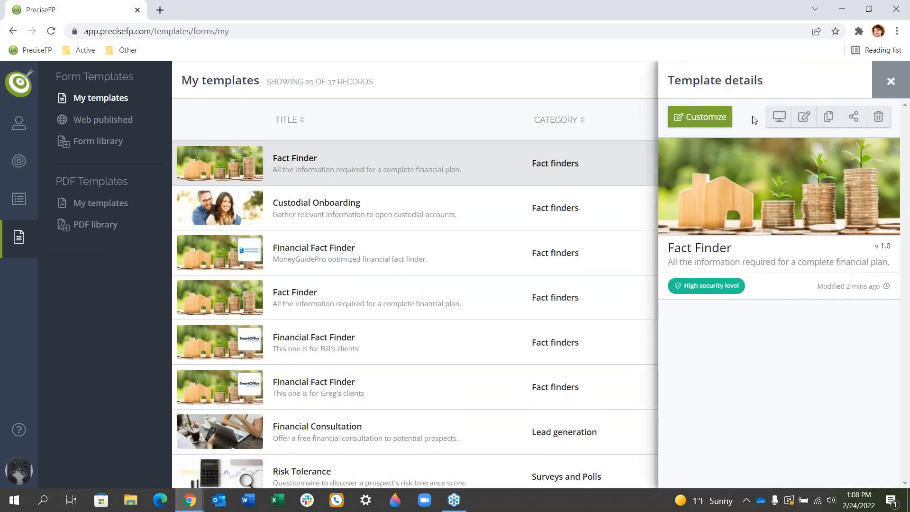
left_click(700, 116)
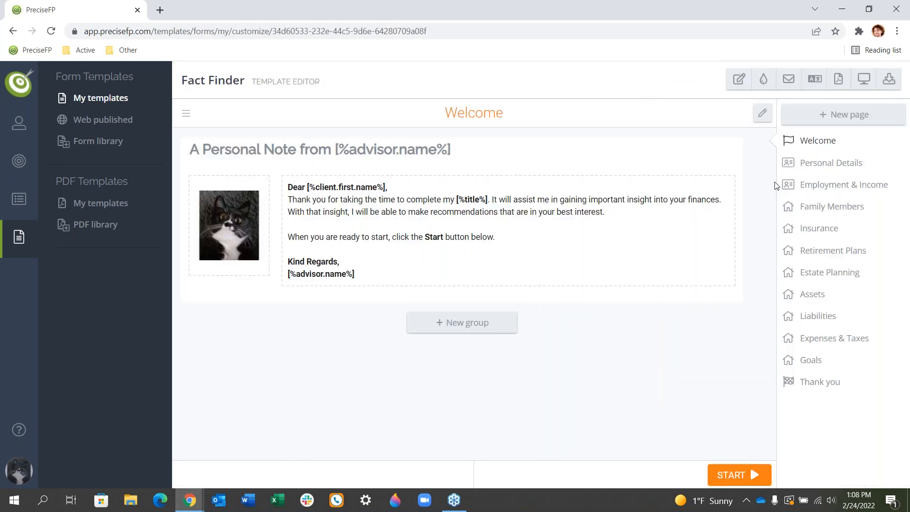
Delete the Life Expectancy element from the Personal Details page and begin a new element
left_click(827, 166)
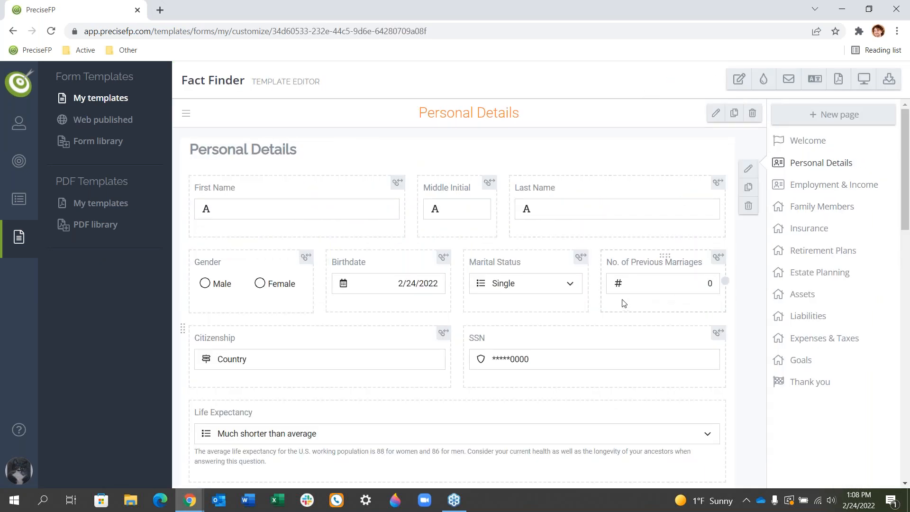
scroll(413, 392, "down", 1)
left_click(673, 356)
left_click(714, 329)
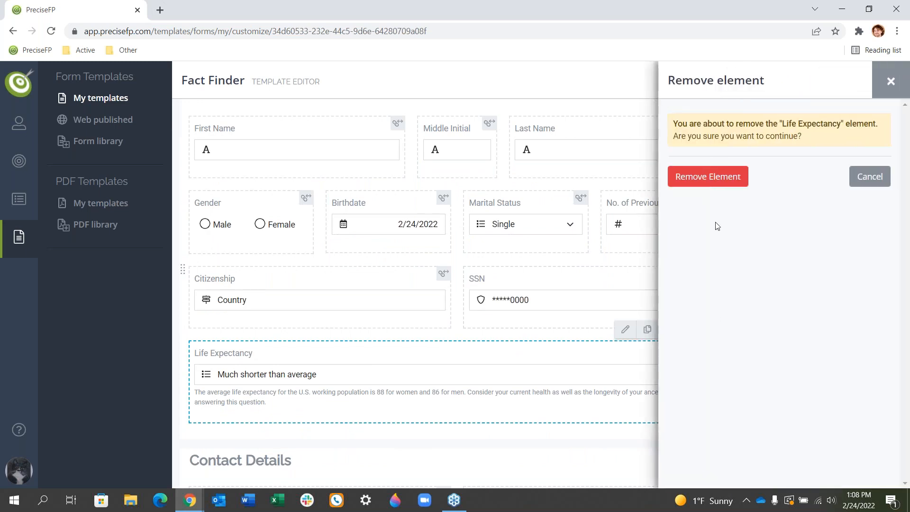
left_click(689, 177)
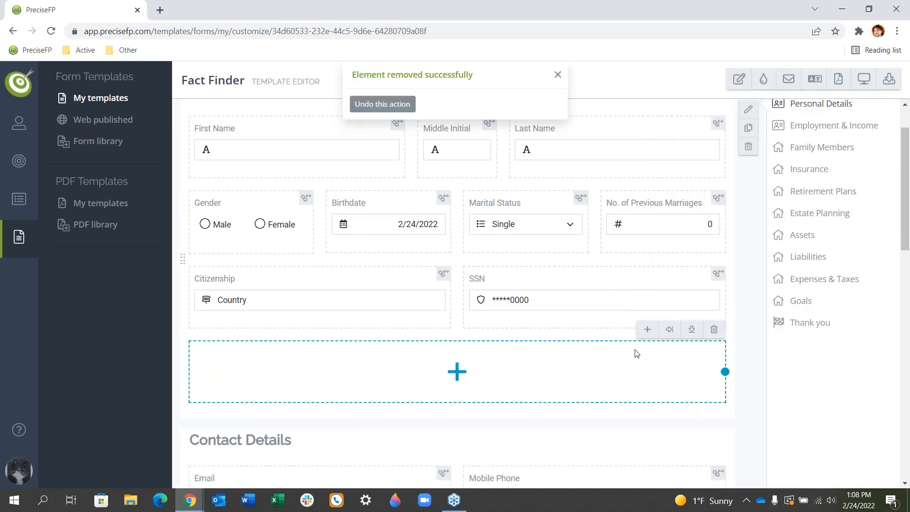
left_click(648, 330)
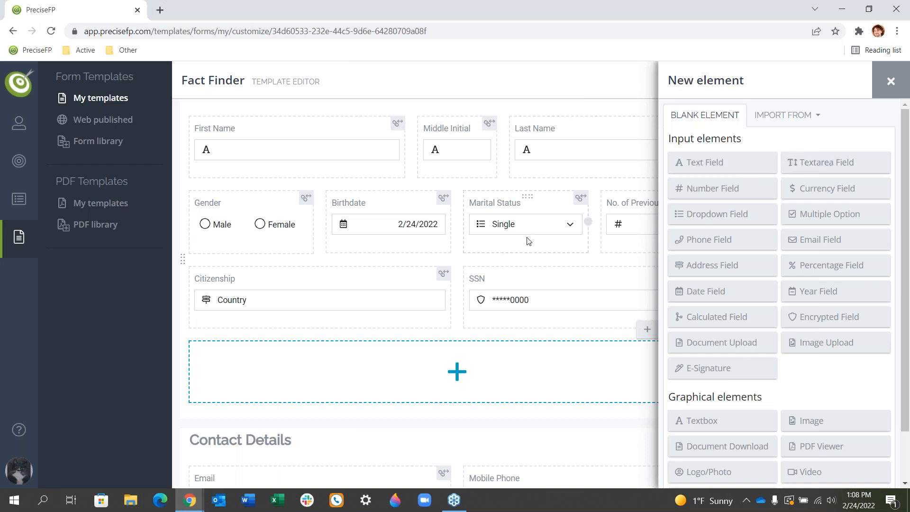
scroll(449, 237, "down", 6)
scroll(449, 268, "down", 9)
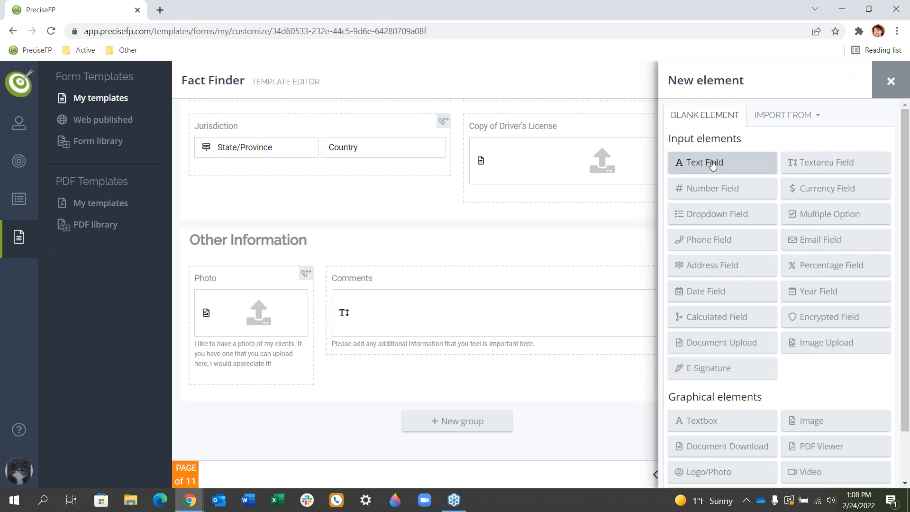
scroll(568, 228, "up", 10)
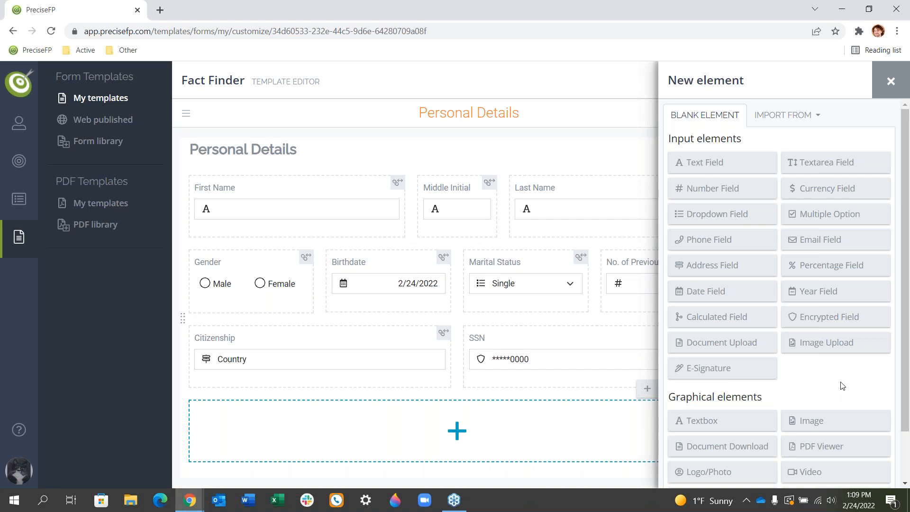
scroll(842, 385, "down", 2)
scroll(821, 337, "up", 2)
scroll(844, 374, "down", 2)
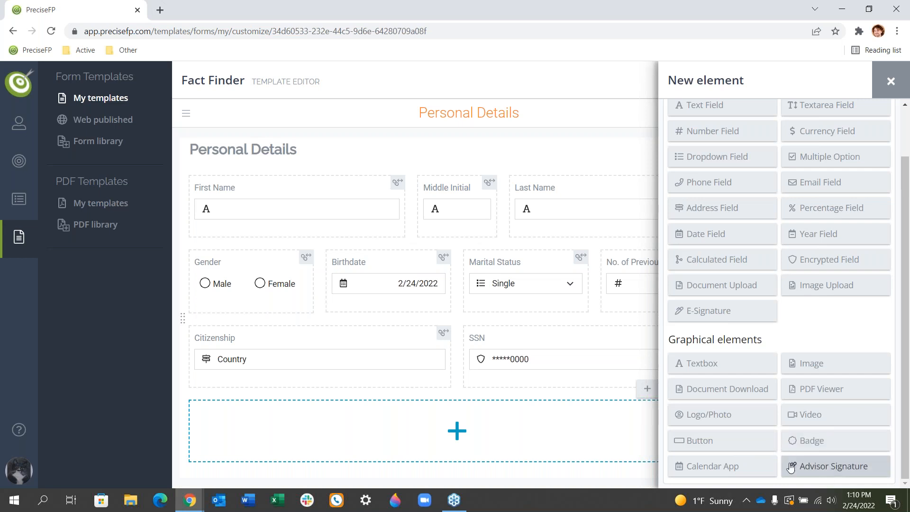
Look at the Calendar App element's provider options, then cancel without adding it
left_click(707, 468)
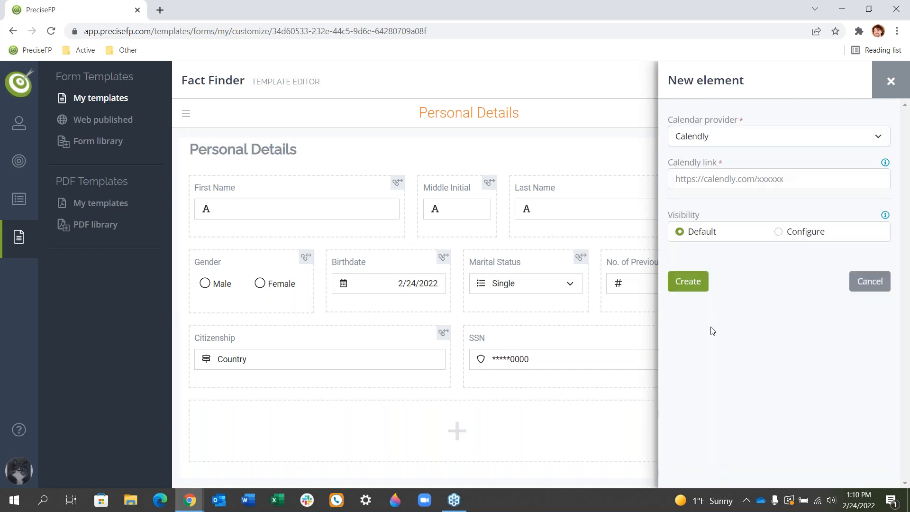
left_click(734, 140)
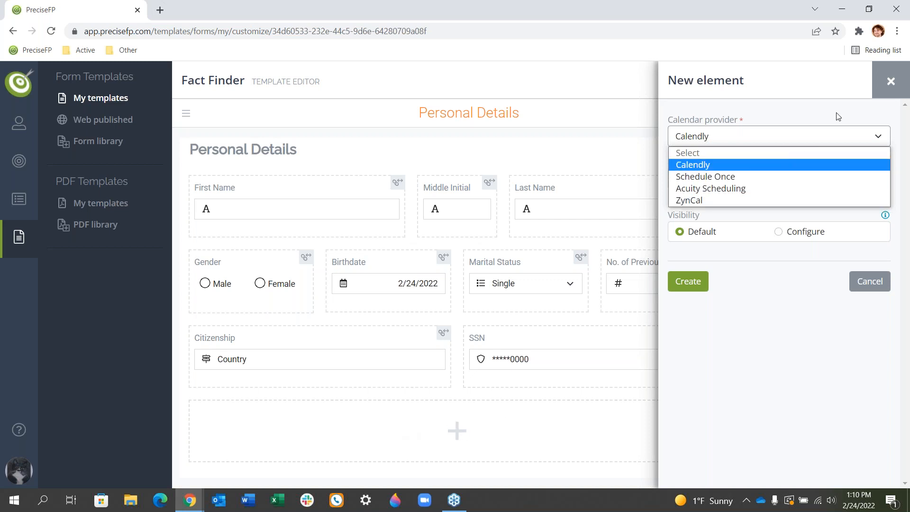
left_click(891, 81)
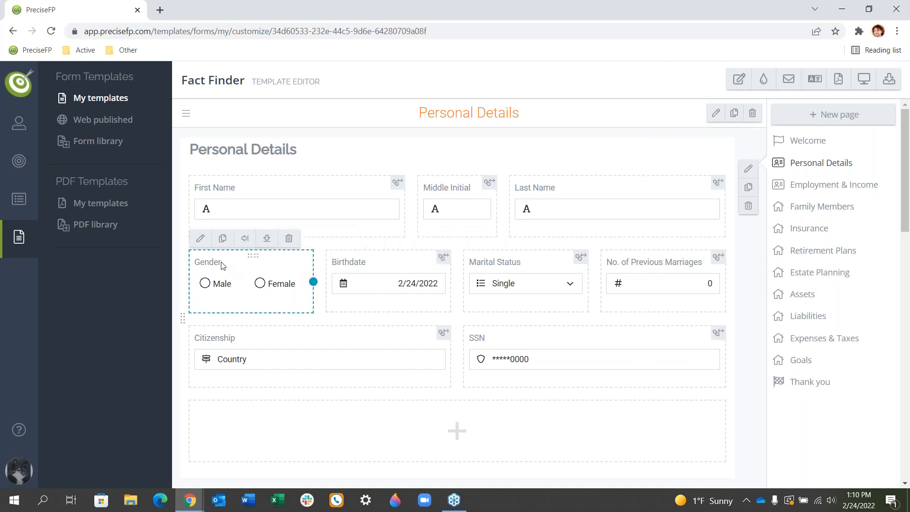
left_click(200, 238)
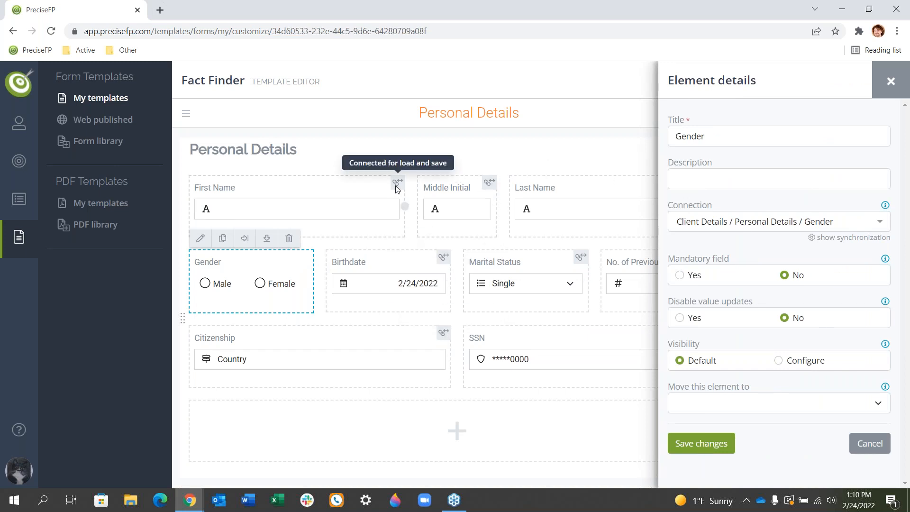
left_click(890, 81)
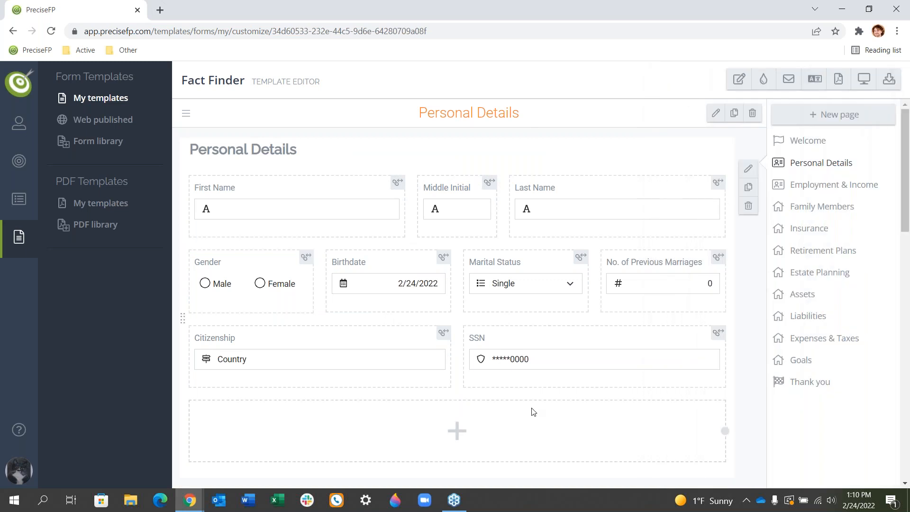
Open the dataset settings and browse Client Details fields like Preferred Method of Contact and Mailing Address
left_click(24, 475)
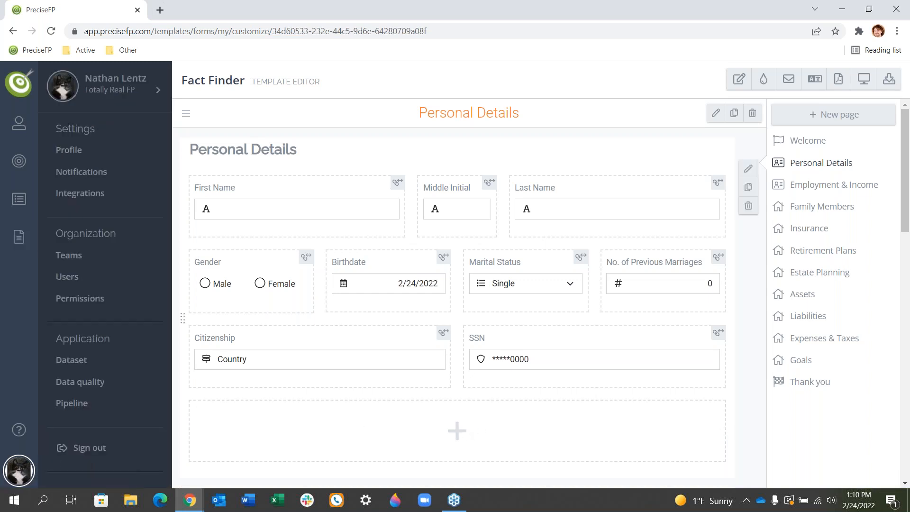
left_click(71, 360)
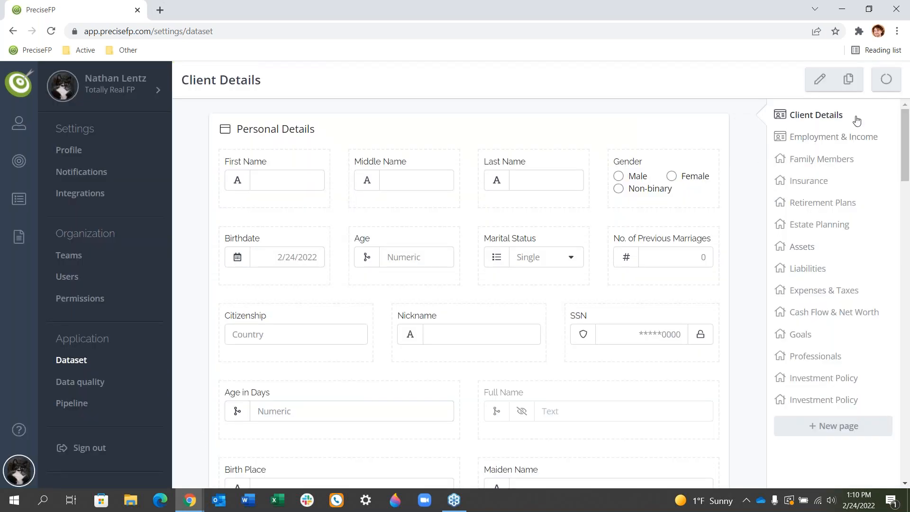
scroll(596, 282, "down", 12)
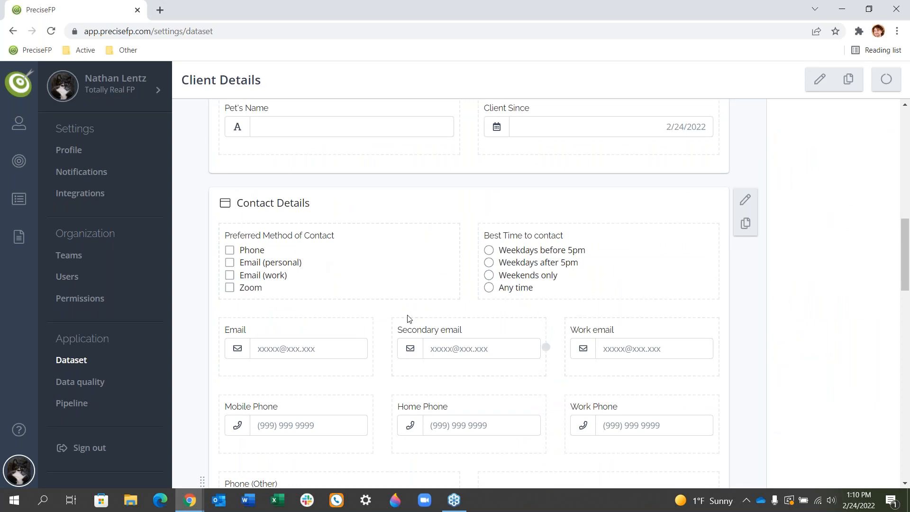
left_click(455, 208)
left_click(536, 223)
scroll(535, 377, "down", 4)
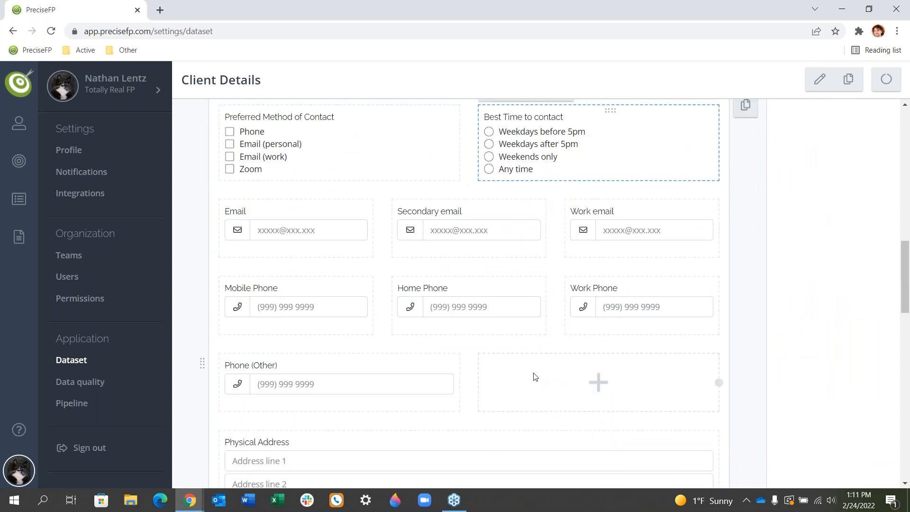
scroll(533, 377, "down", 3)
left_click(545, 338)
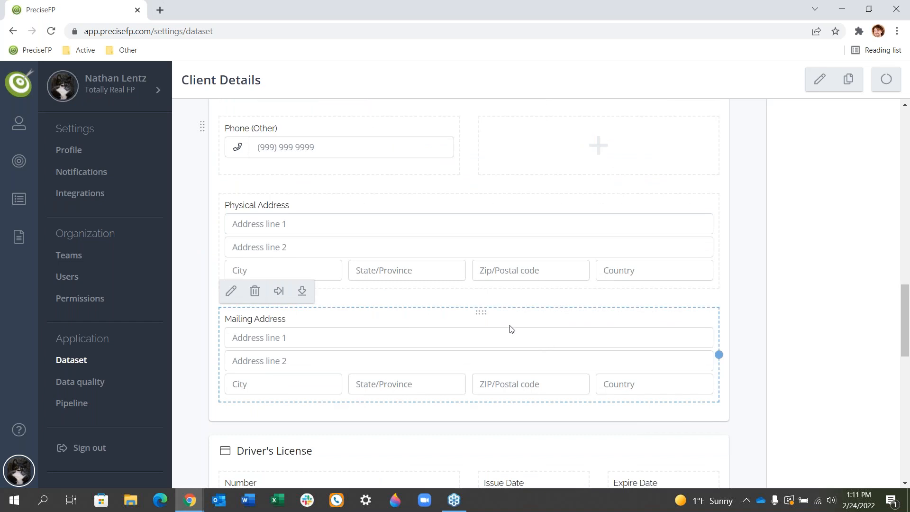
scroll(564, 322, "up", 15)
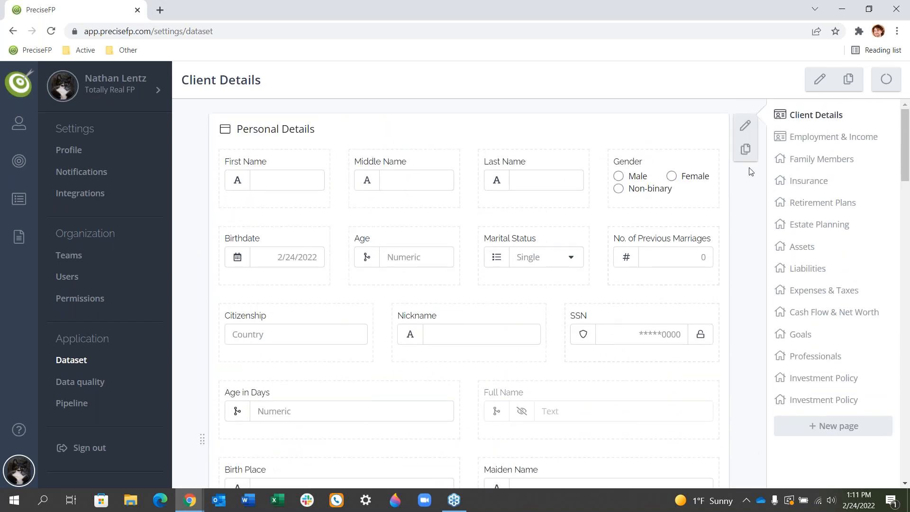
Inspect the Liabilities page's Minimum Payment, Monthly Payment and No Interest Period fields
left_click(801, 270)
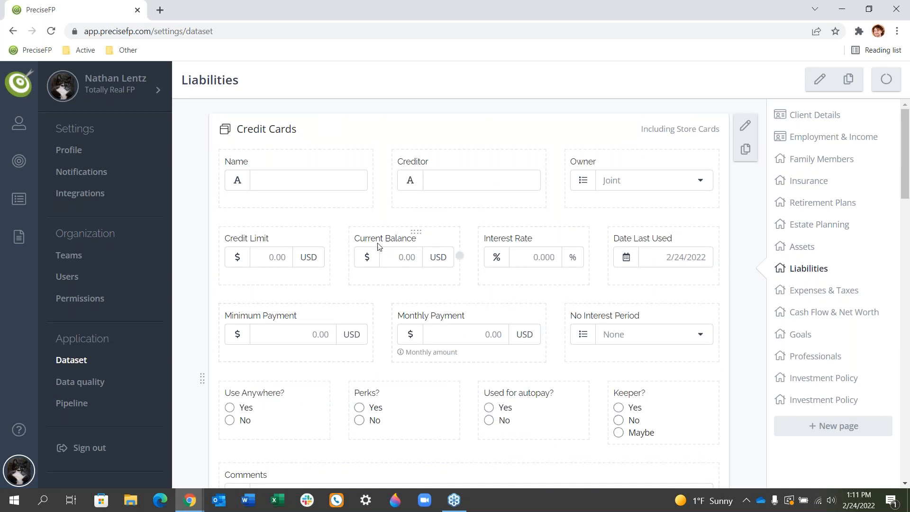
left_click(310, 334)
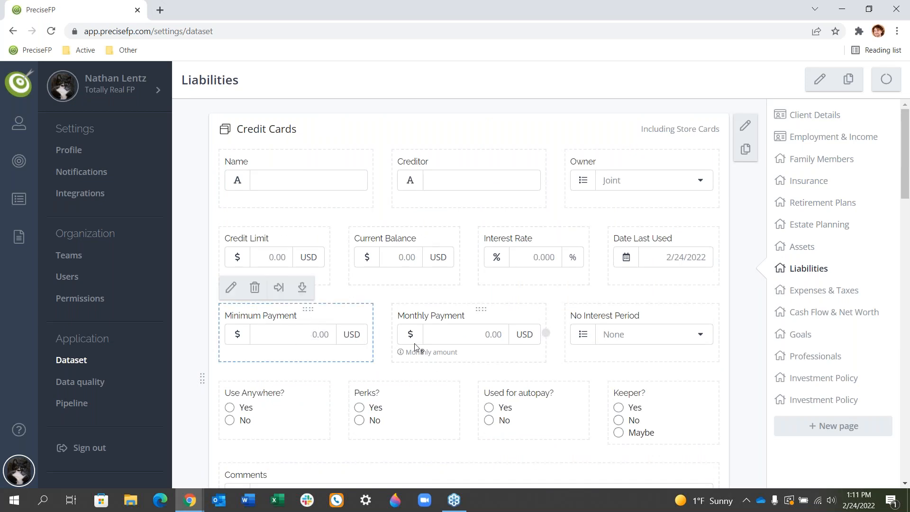
left_click(473, 340)
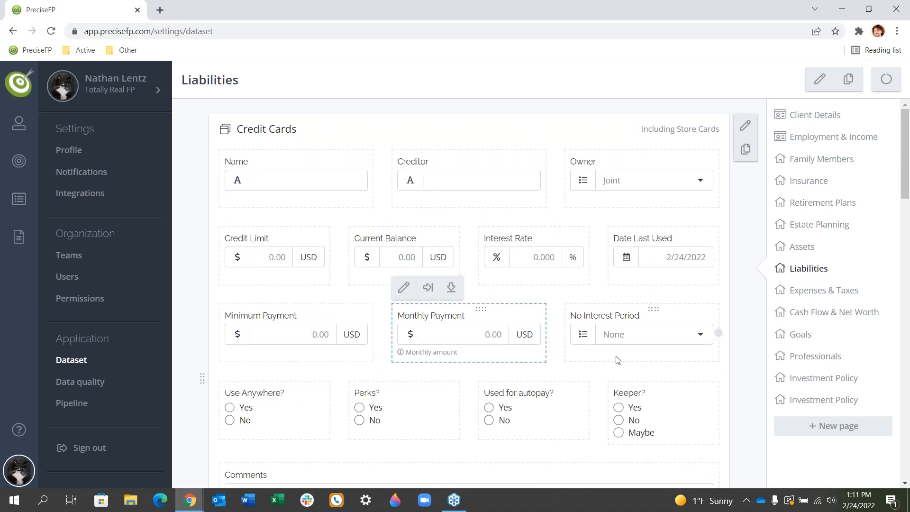
left_click(605, 343)
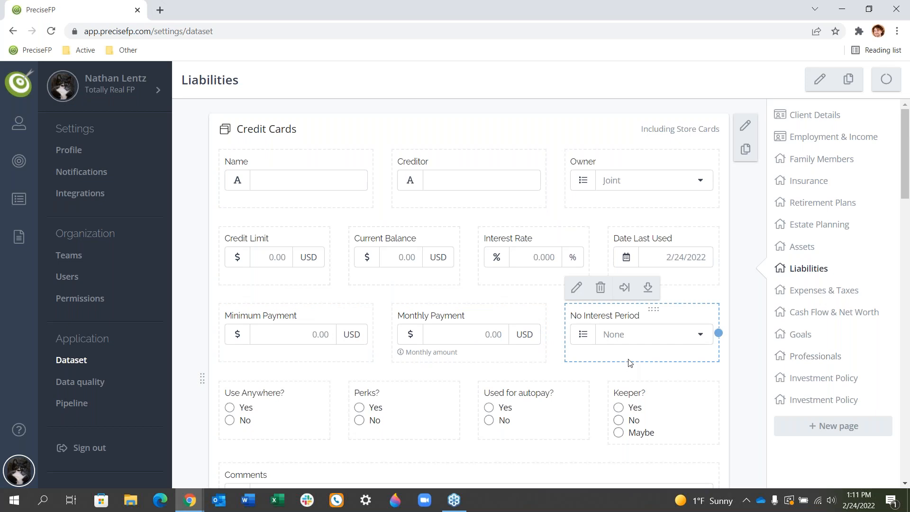
scroll(176, 327, "down", 1)
scroll(553, 375, "up", 1)
View the first client's profile Liabilities showing the joint credit card, then go to Templates
mouse_move(20, 125)
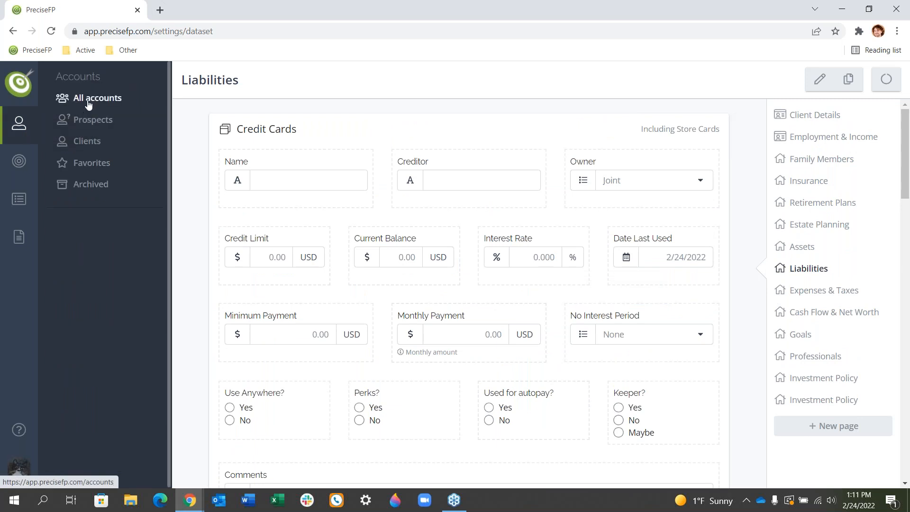
left_click(88, 100)
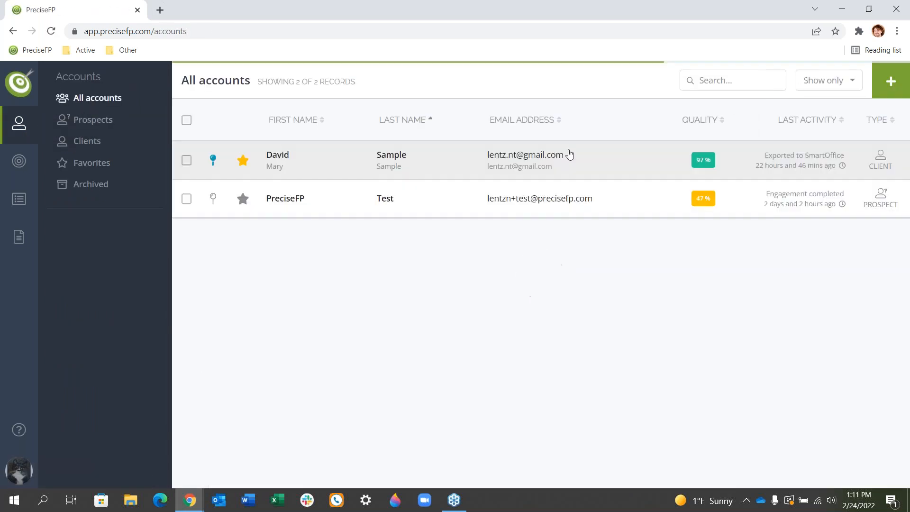
left_click(573, 163)
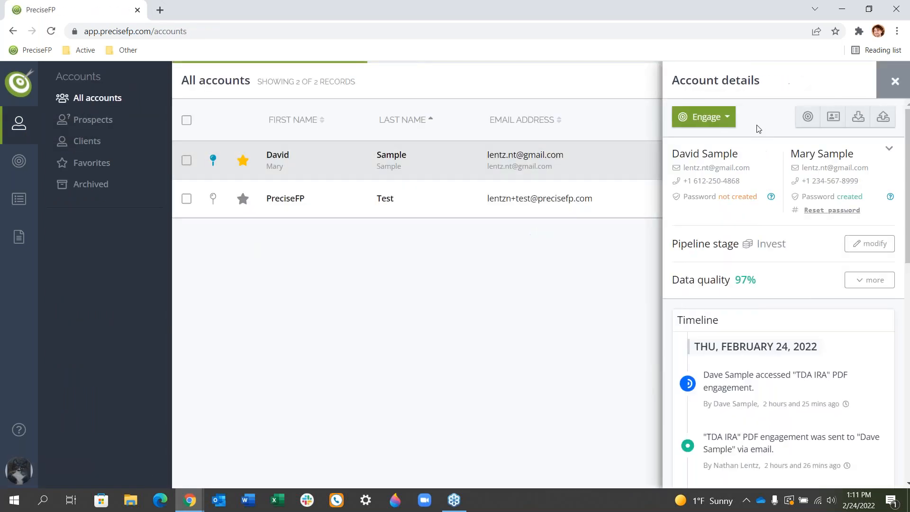
left_click(830, 117)
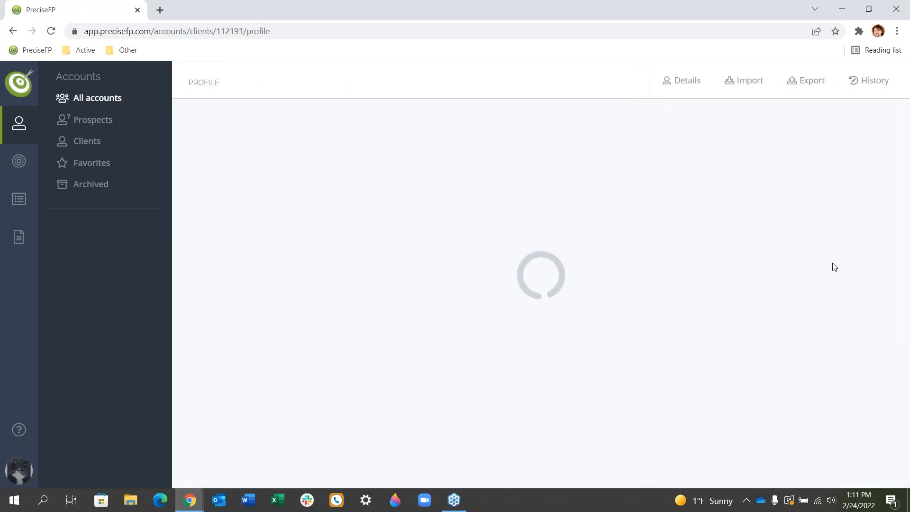
scroll(563, 348, "down", 11)
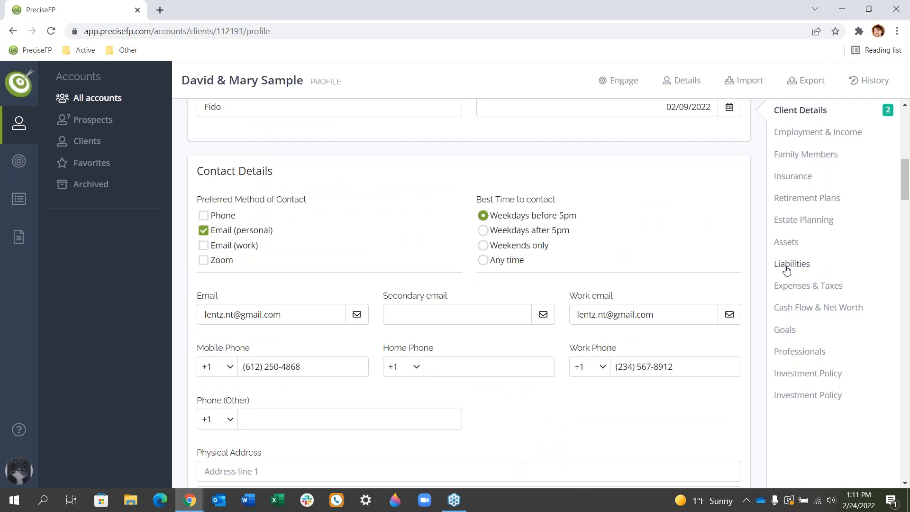
left_click(760, 277)
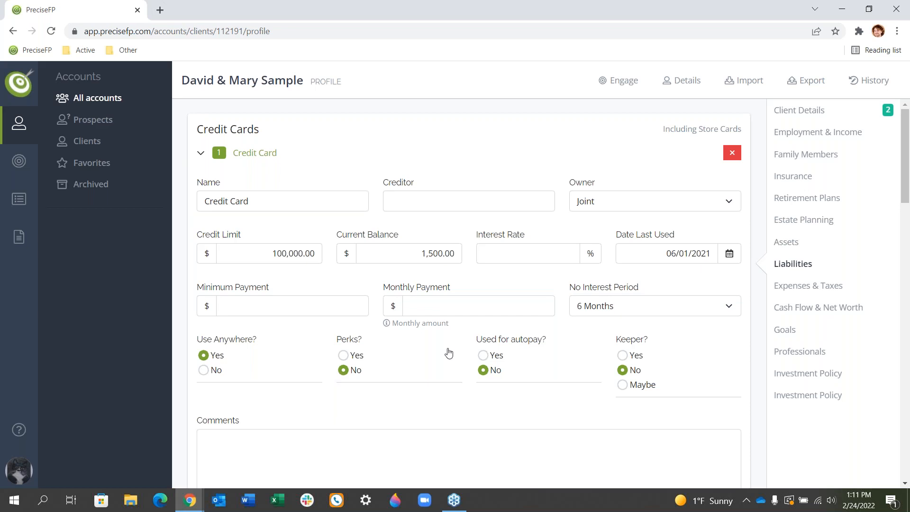
left_click(19, 236)
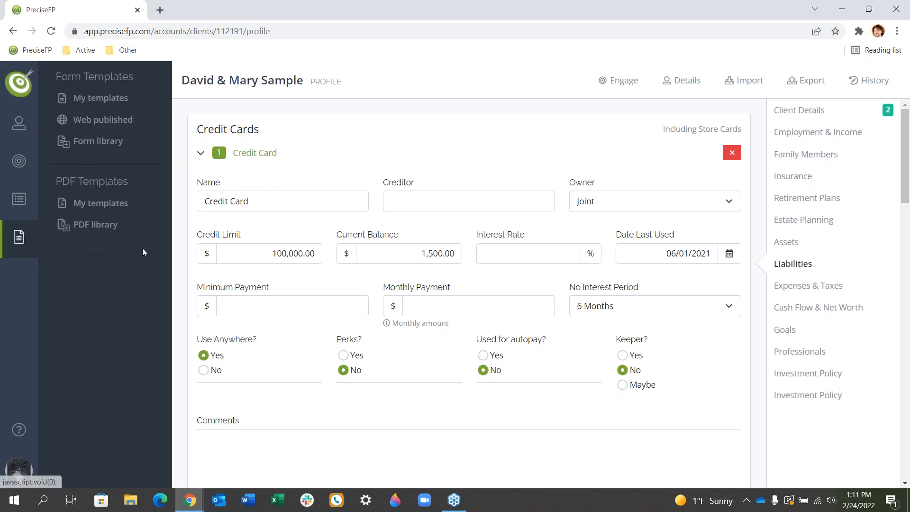
Open the Fact Finder template in Customize mode at its Liabilities page
left_click(94, 100)
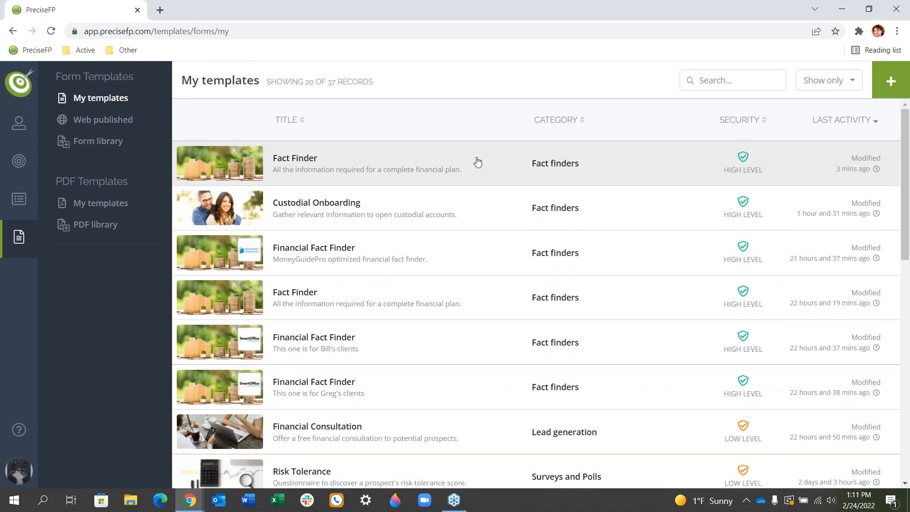
left_click(478, 162)
left_click(710, 116)
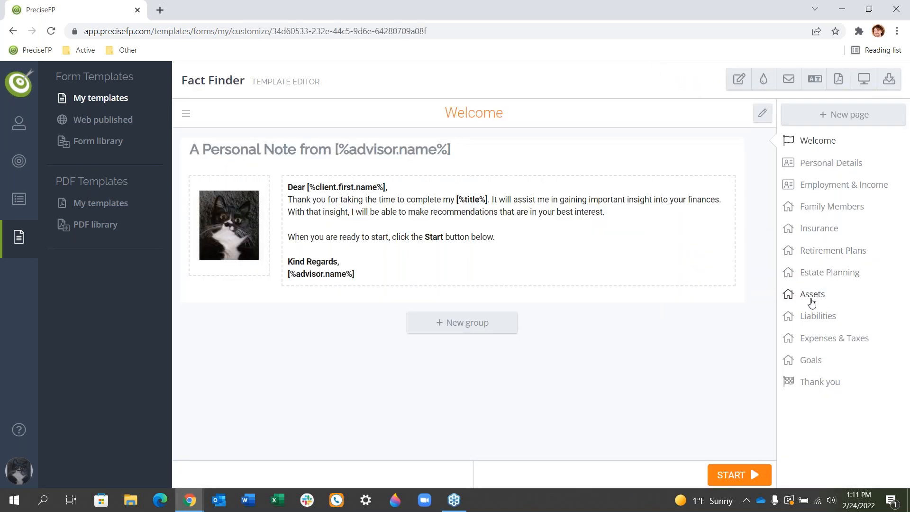
left_click(816, 317)
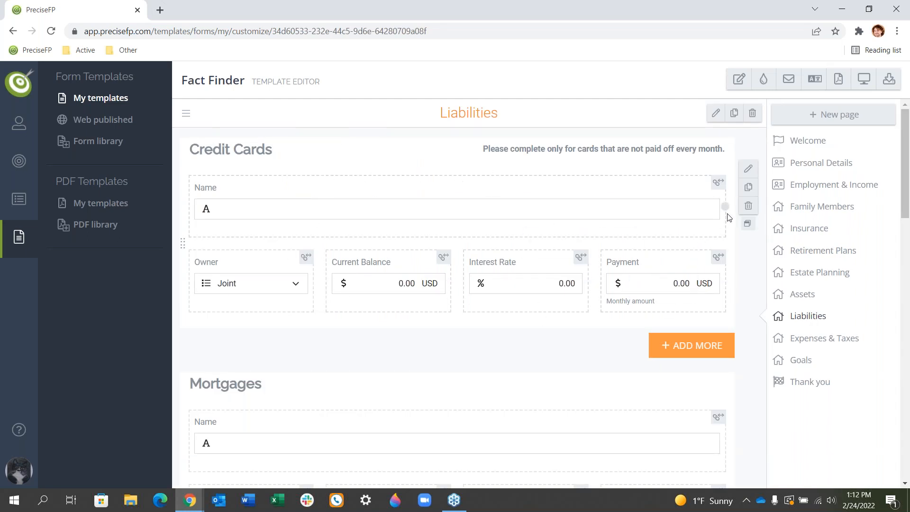
Remove the Fact Finder's existing Credit Cards group
left_click(748, 208)
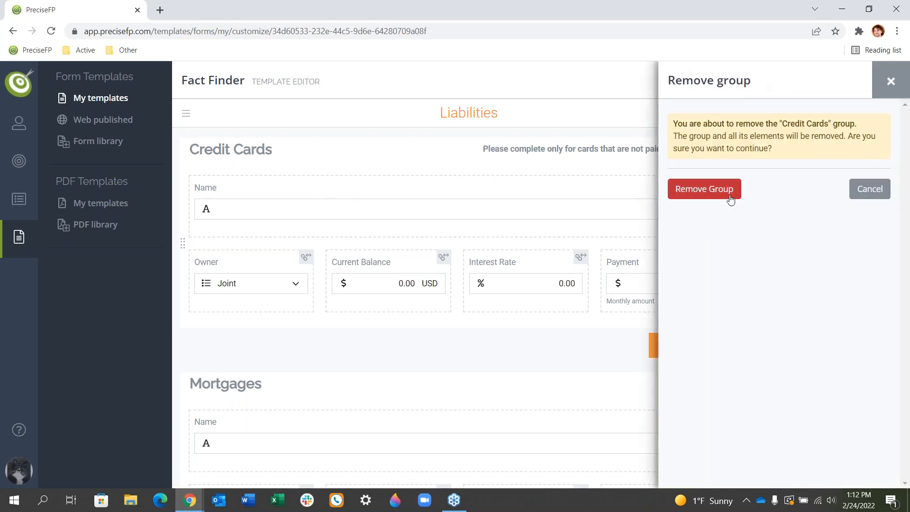
left_click(728, 197)
scroll(510, 312, "down", 15)
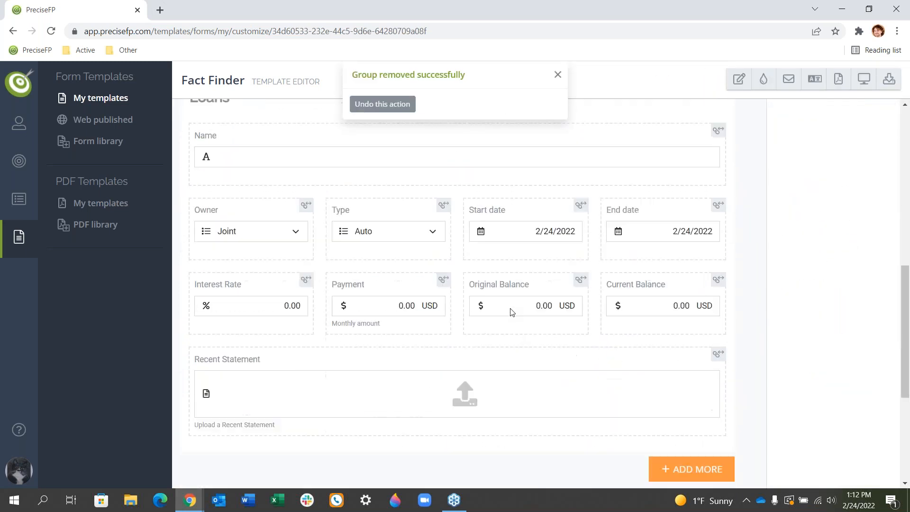
Import the dataset's Credit Cards group via search 'cre' and drag it to the top
left_click(466, 424)
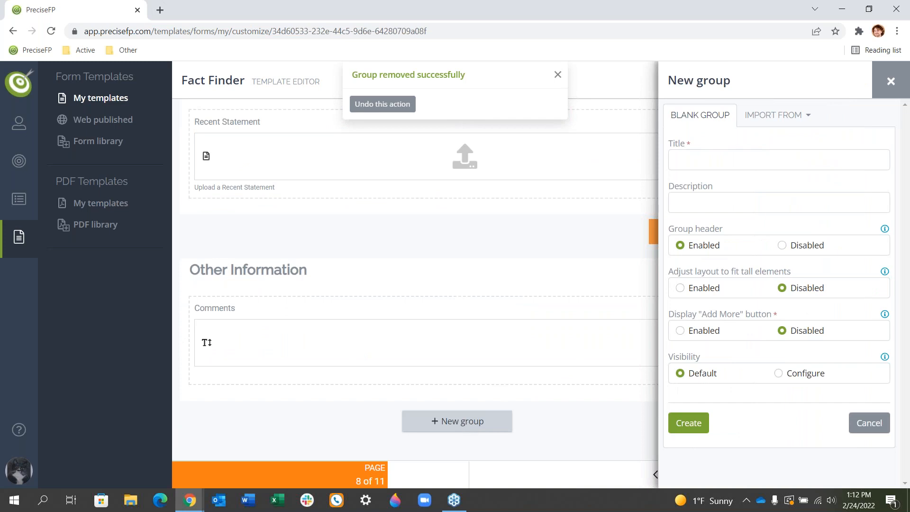
left_click(769, 118)
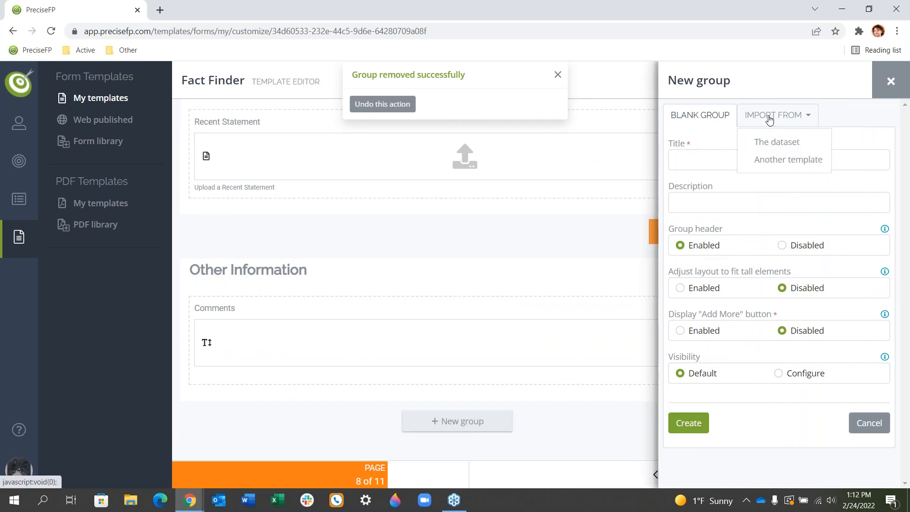
left_click(781, 144)
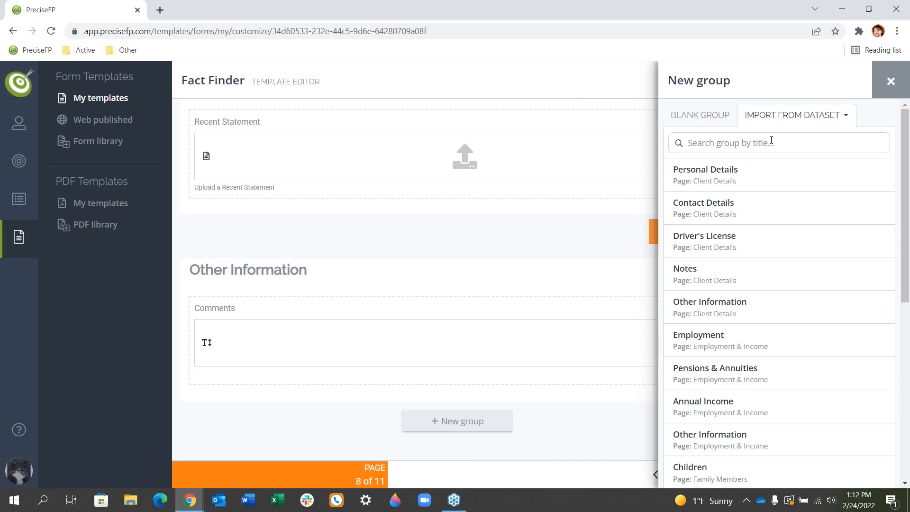
type("cre")
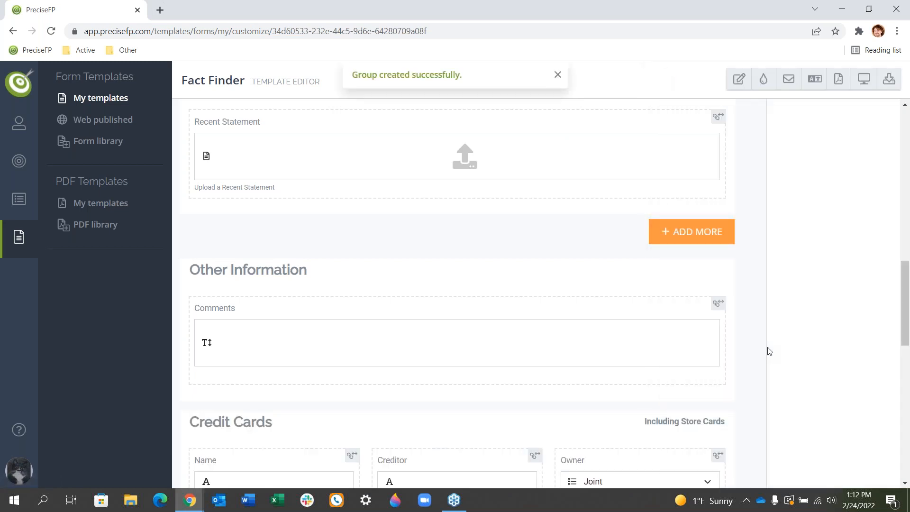
scroll(769, 351, "down", 10)
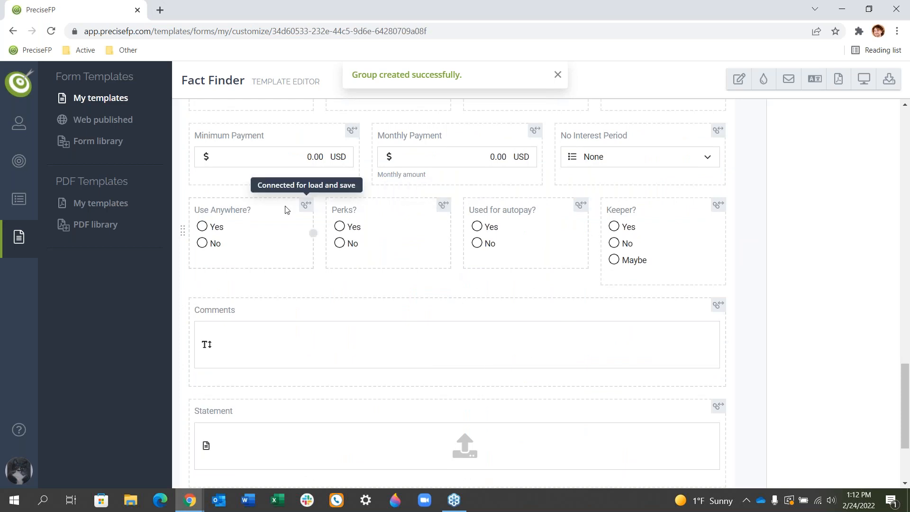
left_click_drag(182, 229, 361, 238)
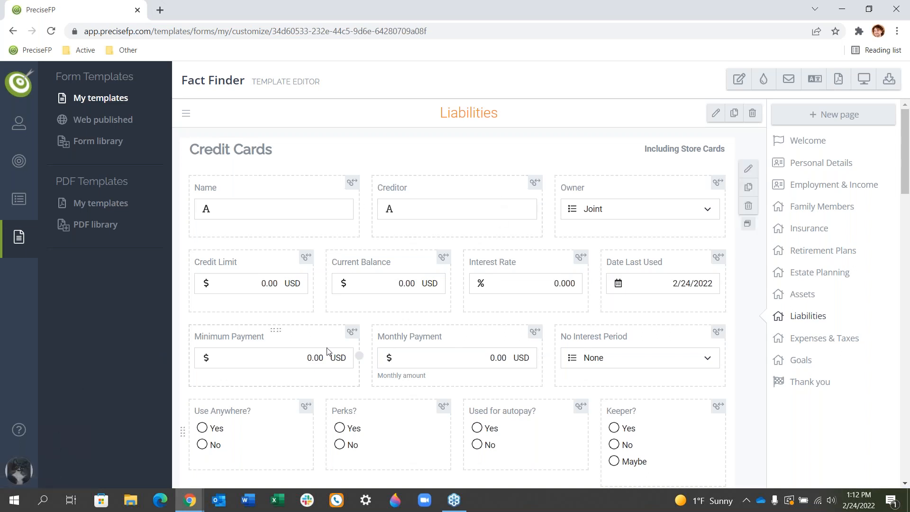
Look at the new page import options, then cancel without creating a page
left_click(790, 114)
left_click(780, 118)
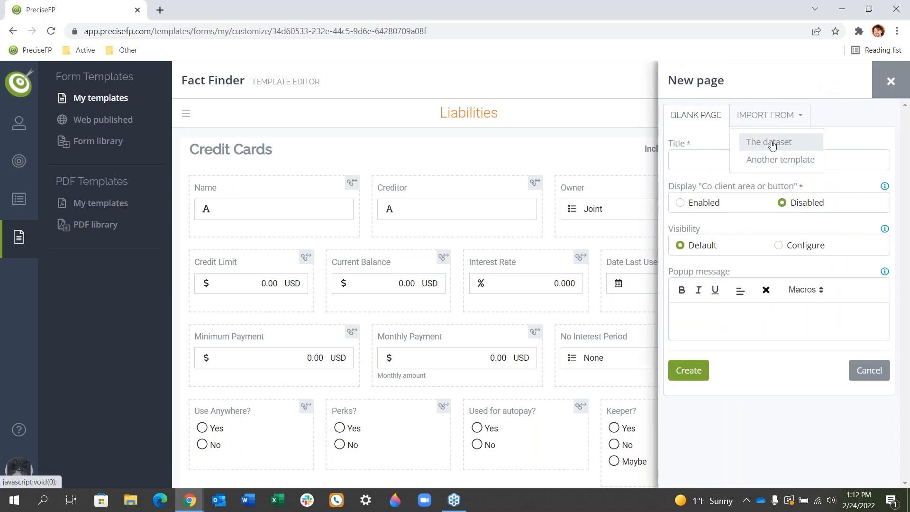
left_click(886, 86)
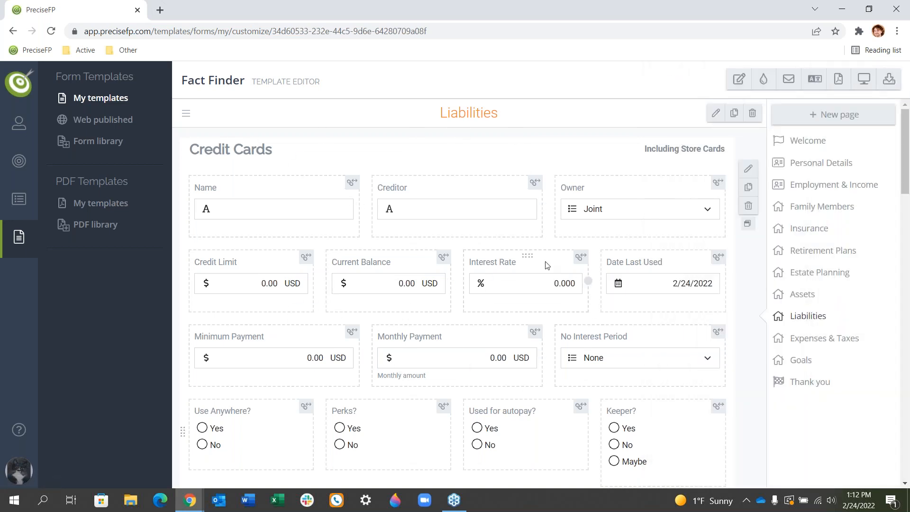
Add an empty cell below the Statement upload and split it into two side-by-side cells
scroll(445, 376, "down", 5)
left_click(436, 383)
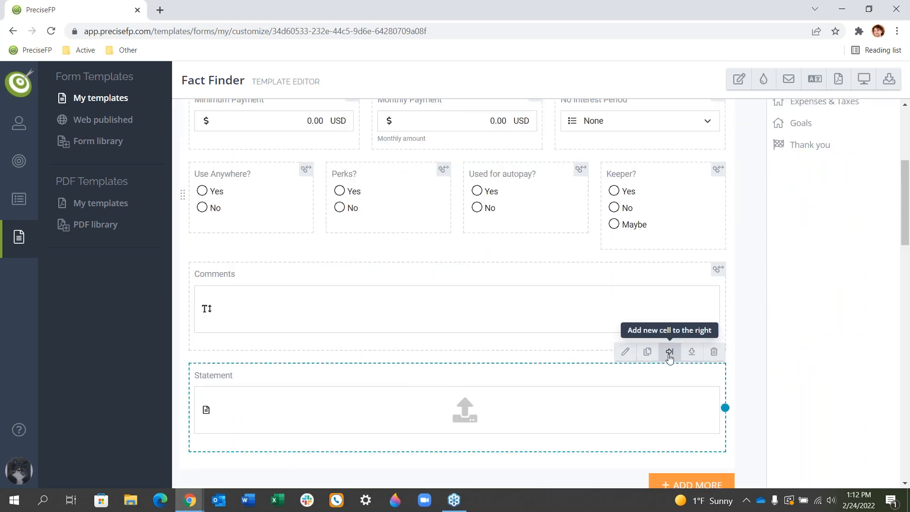
left_click(692, 351)
left_click(573, 410)
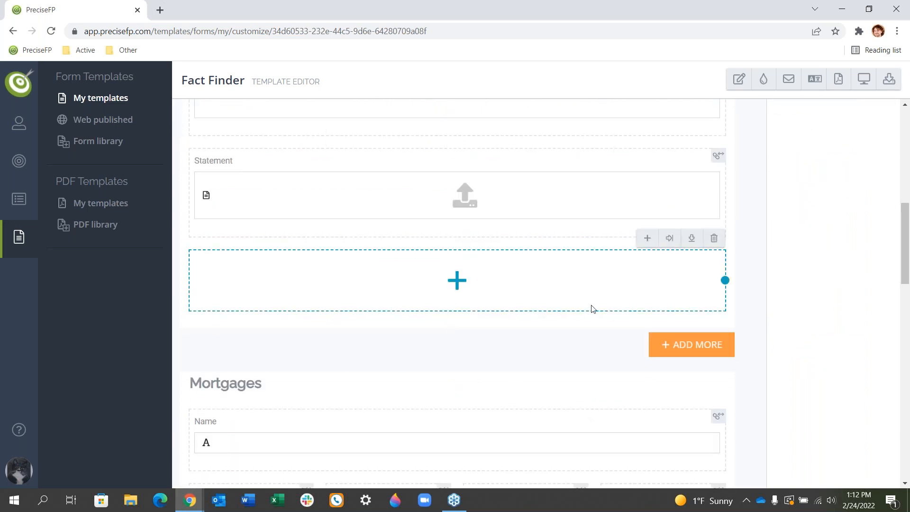
left_click(670, 238)
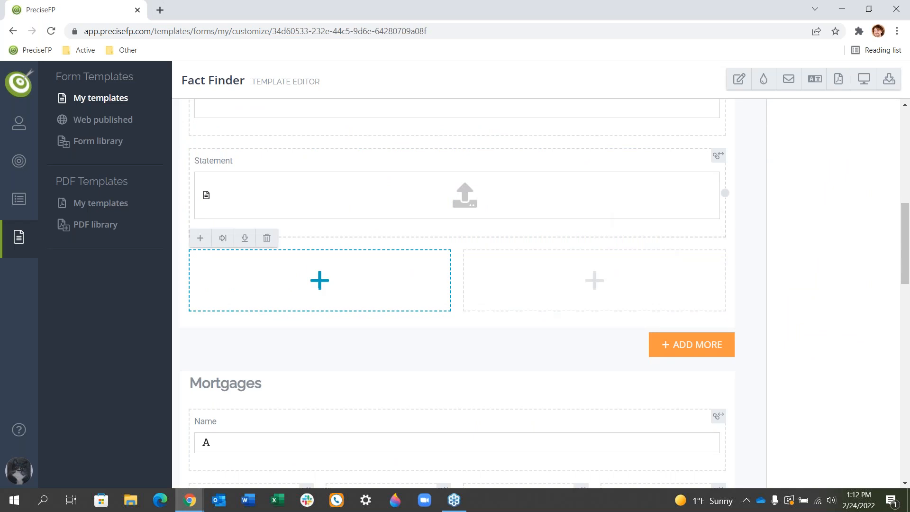
left_click(543, 306)
left_click(407, 284)
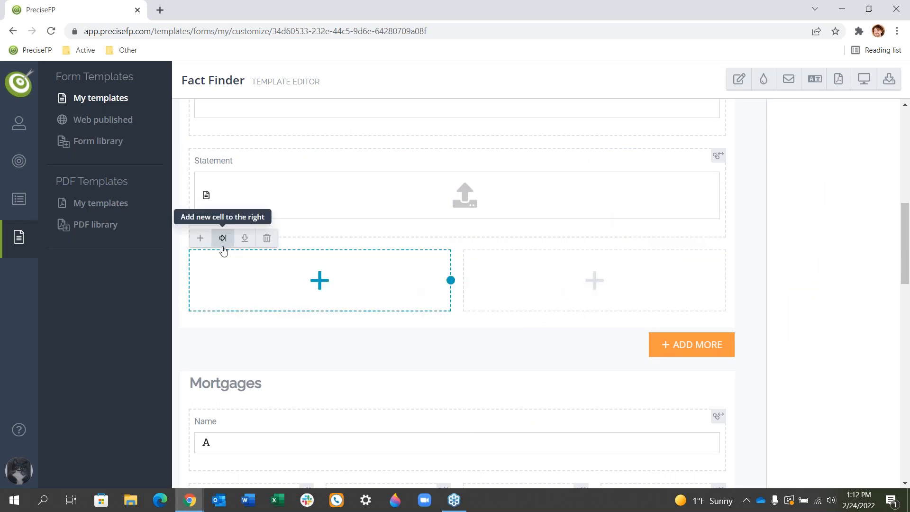
Check the new element import sources for the empty cell, then close without adding anything
left_click(200, 237)
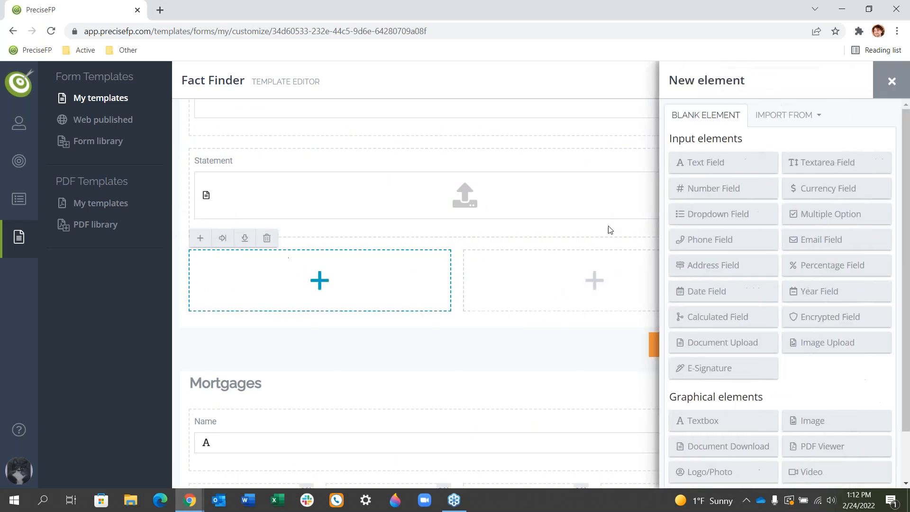
left_click(759, 119)
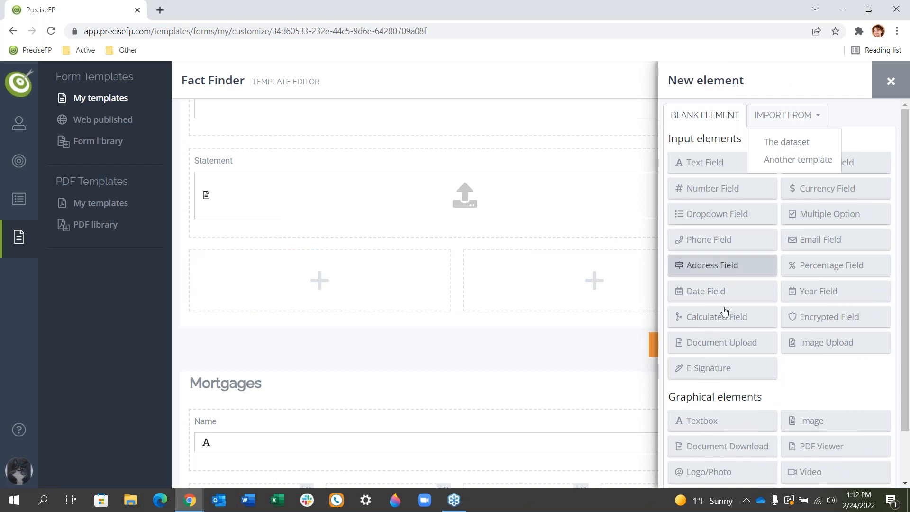
left_click(831, 382)
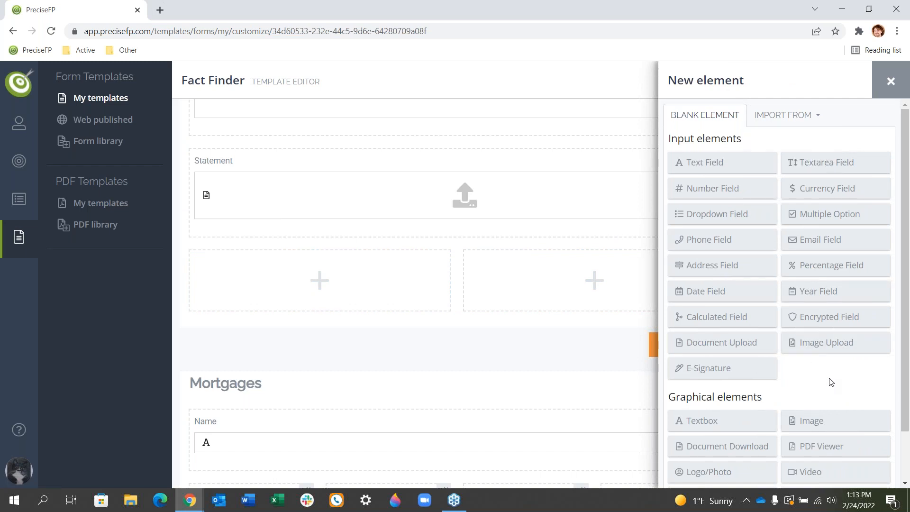
left_click(892, 81)
scroll(562, 294, "up", 5)
scroll(564, 298, "up", 4)
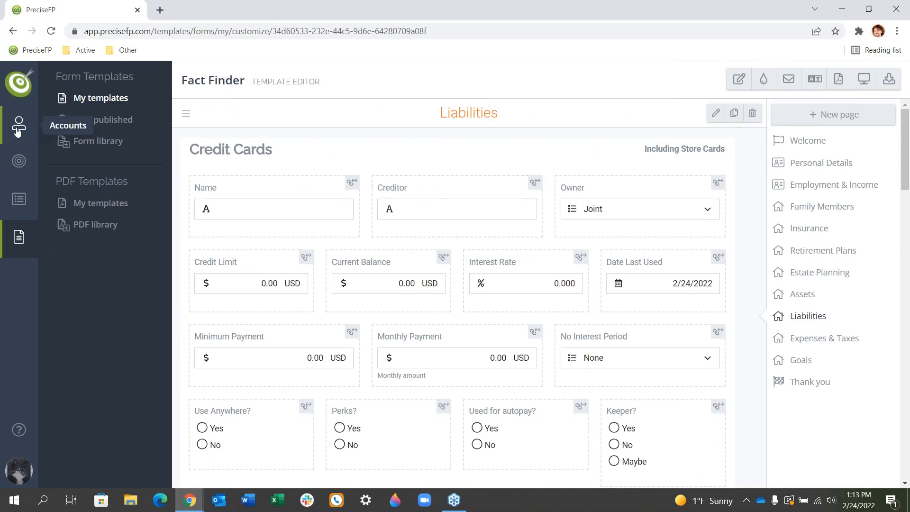
Start a Fact Finder form engagement for the sample client, review authentication methods, then back out
mouse_move(19, 123)
left_click(90, 99)
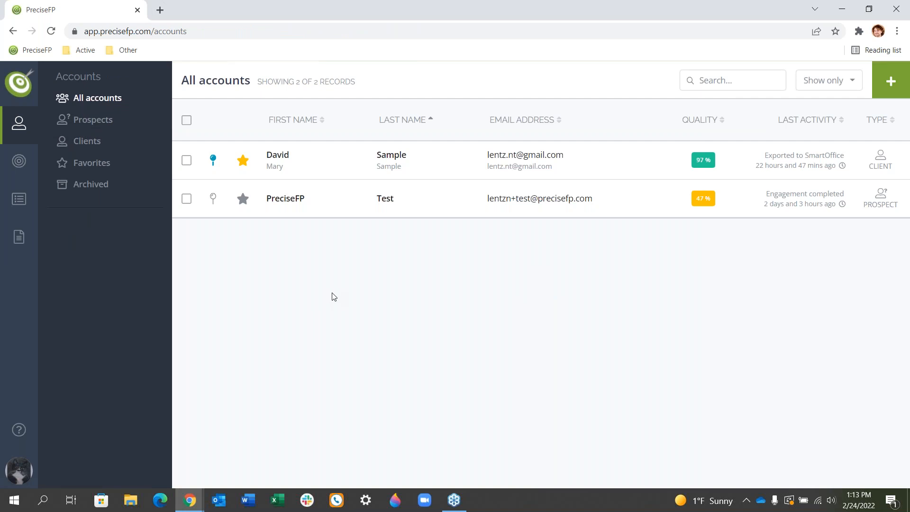
left_click(432, 161)
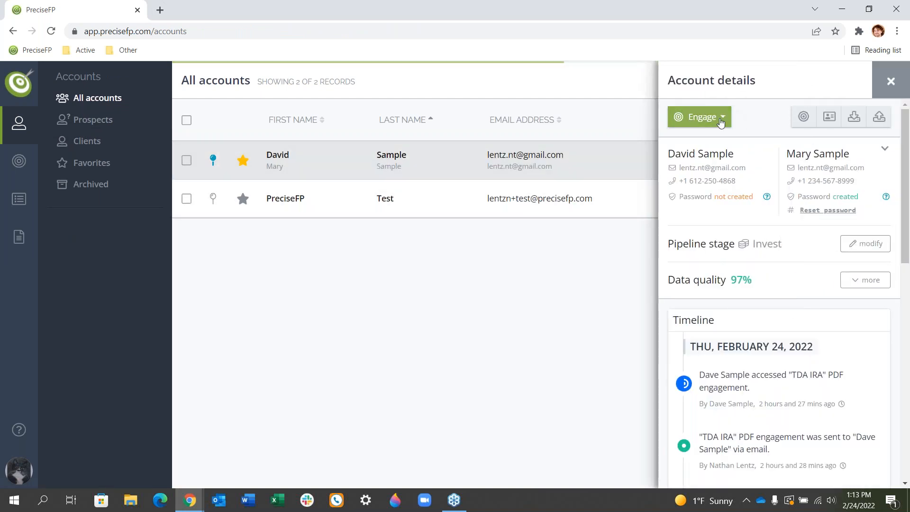
left_click(721, 119)
left_click(721, 143)
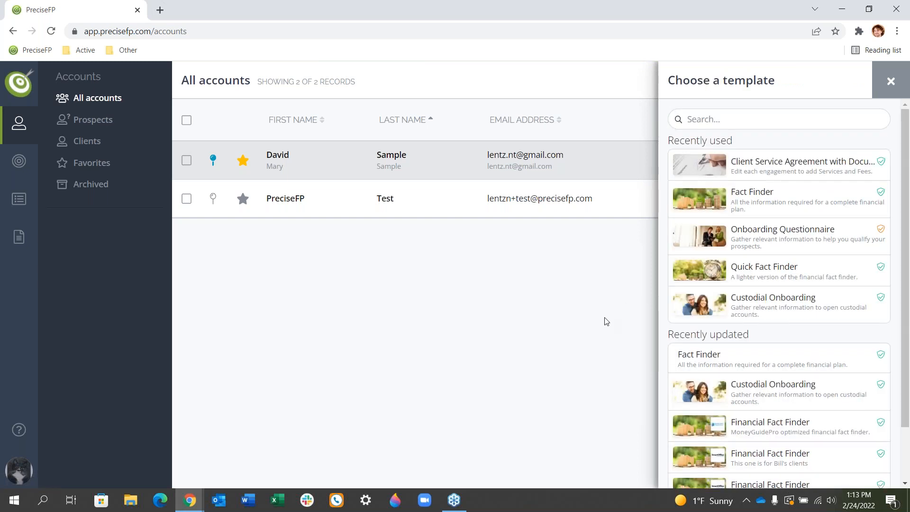
left_click(764, 358)
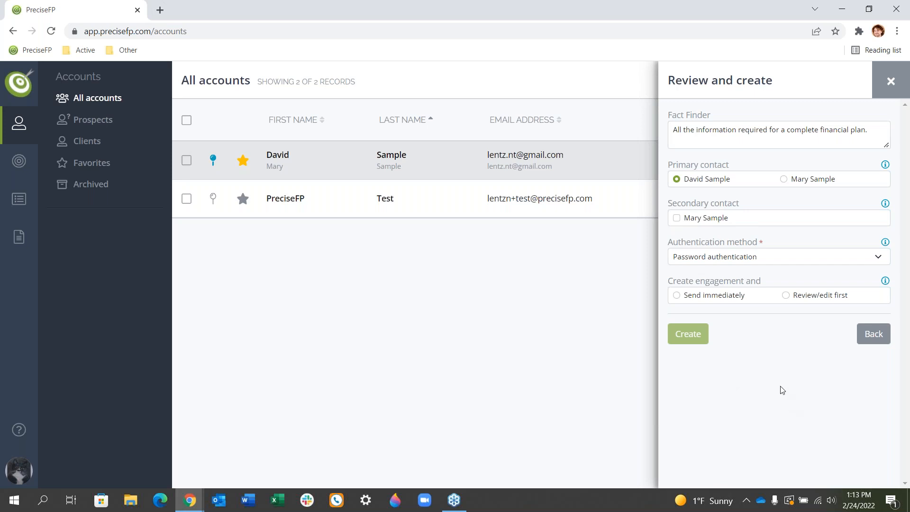
left_click(729, 256)
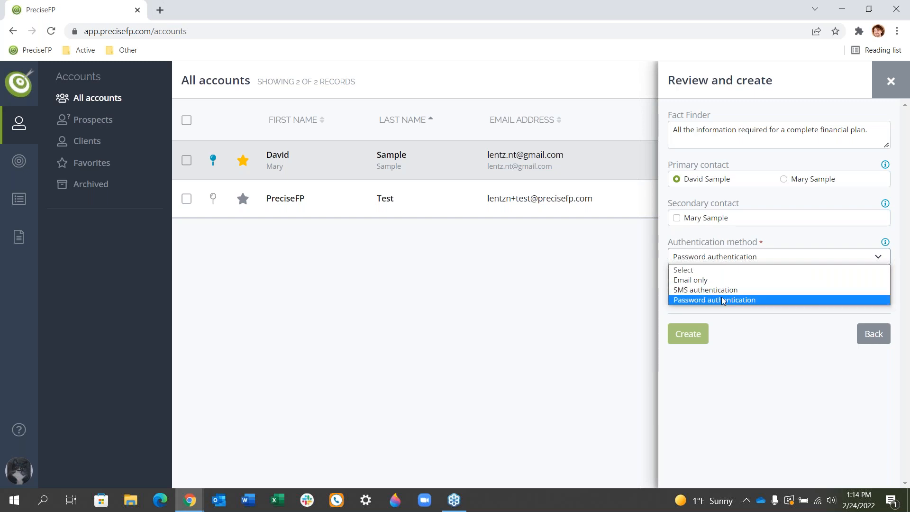
left_click(585, 171)
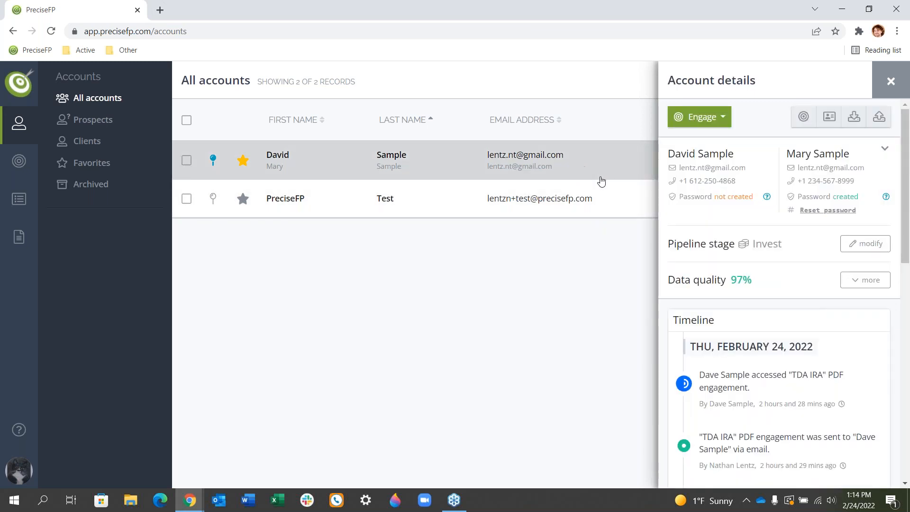
Start a form engagement for the starred client using the Fact Finder template
left_click_drag(691, 179, 736, 181)
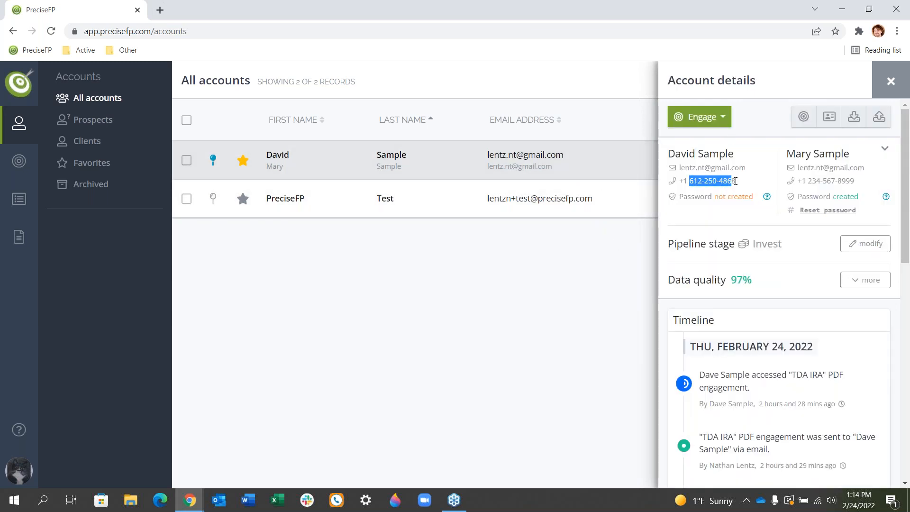
left_click(608, 286)
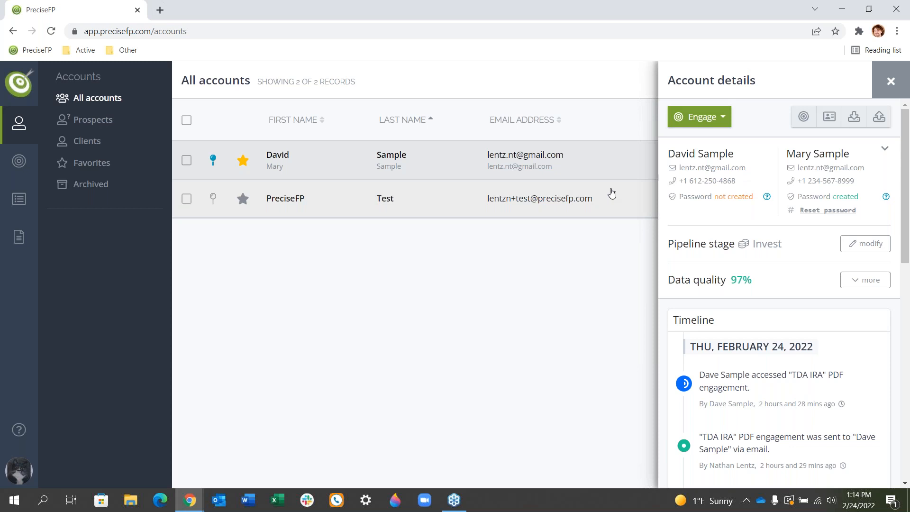
left_click(723, 117)
left_click(714, 151)
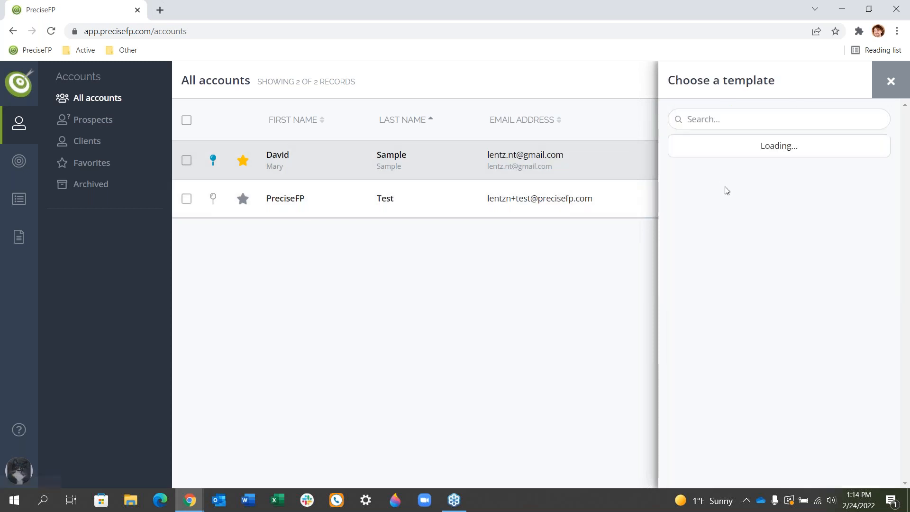
left_click(764, 356)
Keep Password authentication, choose Review/edit first, and create the engagement
left_click(712, 259)
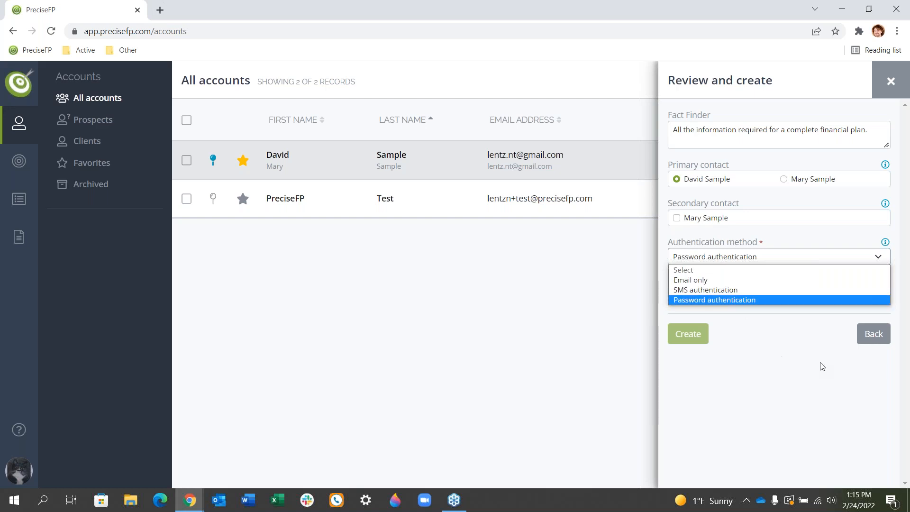
left_click(793, 370)
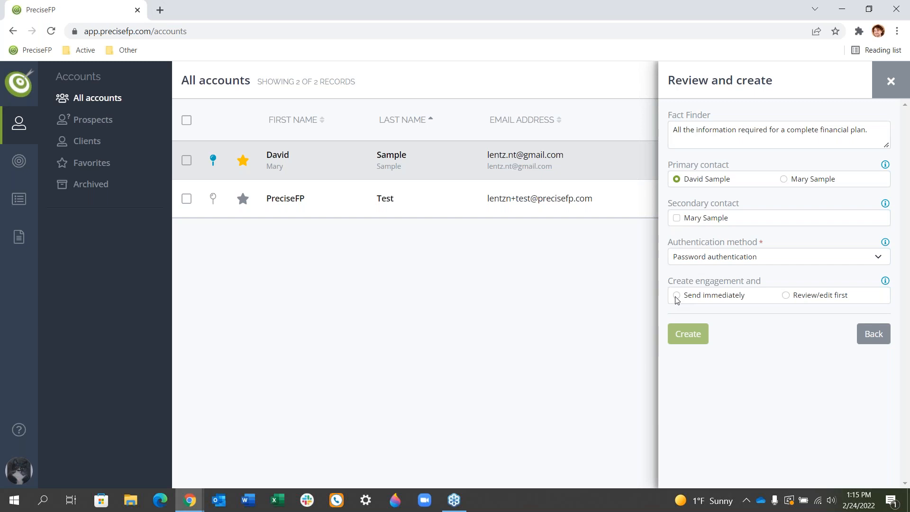
left_click(786, 296)
left_click(705, 338)
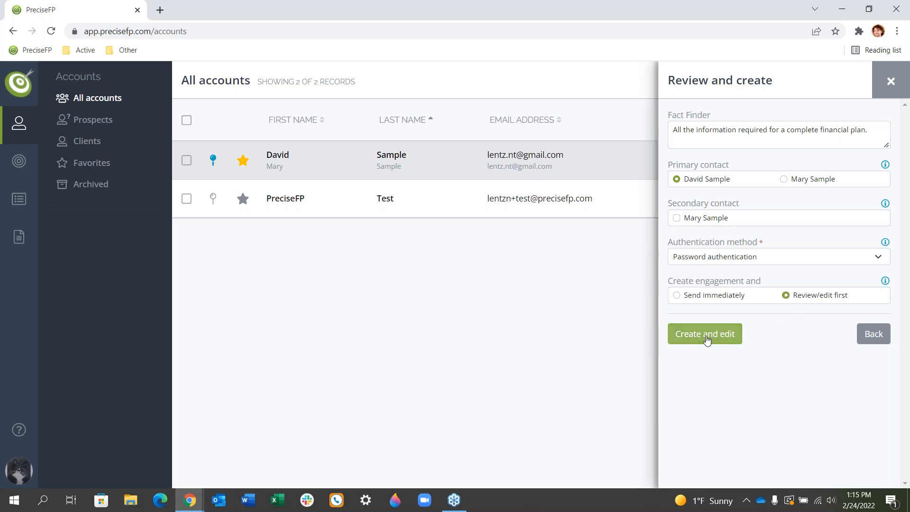
Create the Fact Finder engagement, check its share link, and email the invitation to the client
left_click(707, 337)
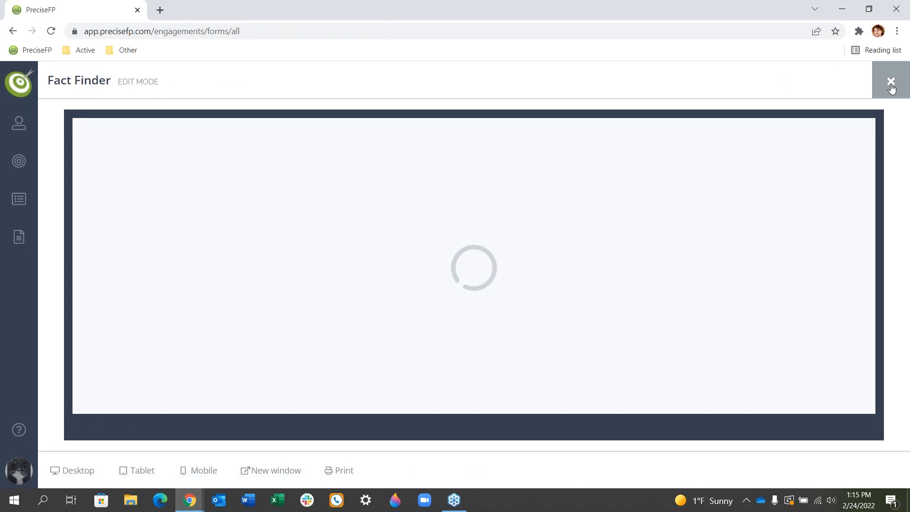
left_click(891, 83)
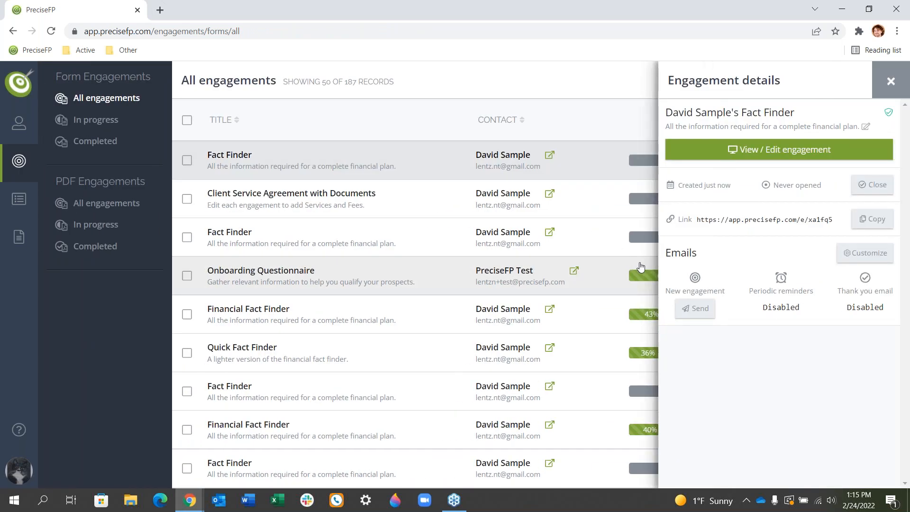
left_click(781, 220)
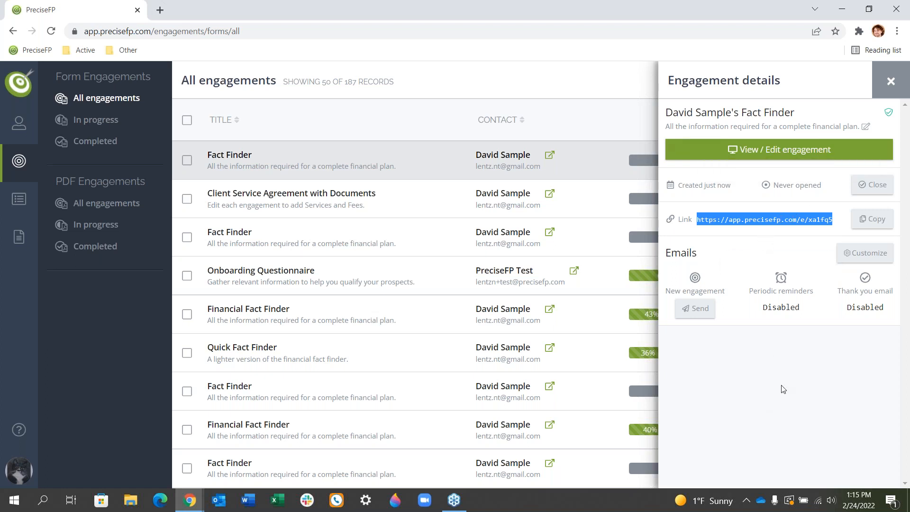
left_click(762, 401)
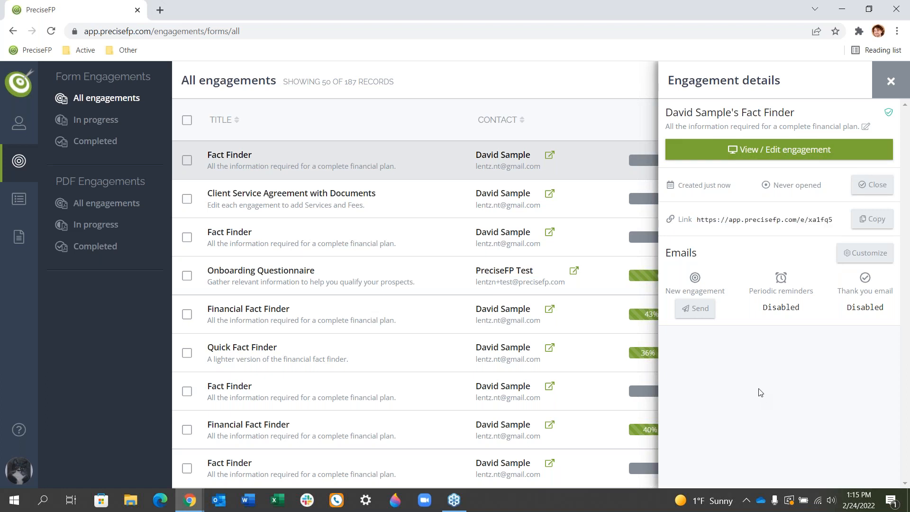
left_click(694, 313)
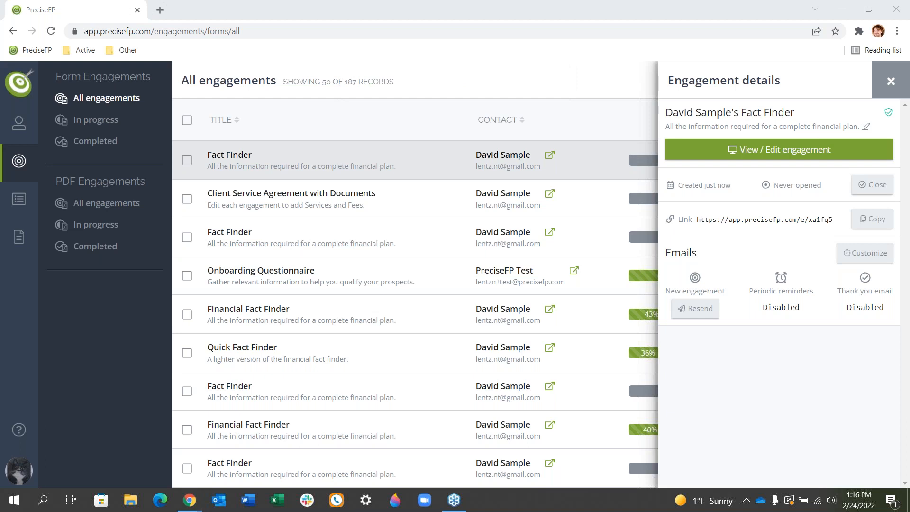
left_click_drag(909, 114, 485, 0)
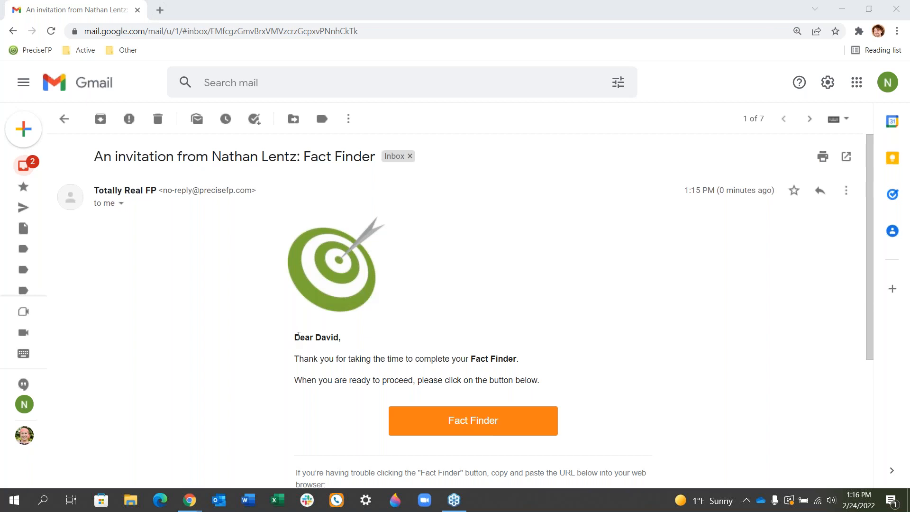
Read the Fact Finder invitation email and merge the Gmail tab into the PreciseFP window
left_click_drag(298, 336, 554, 377)
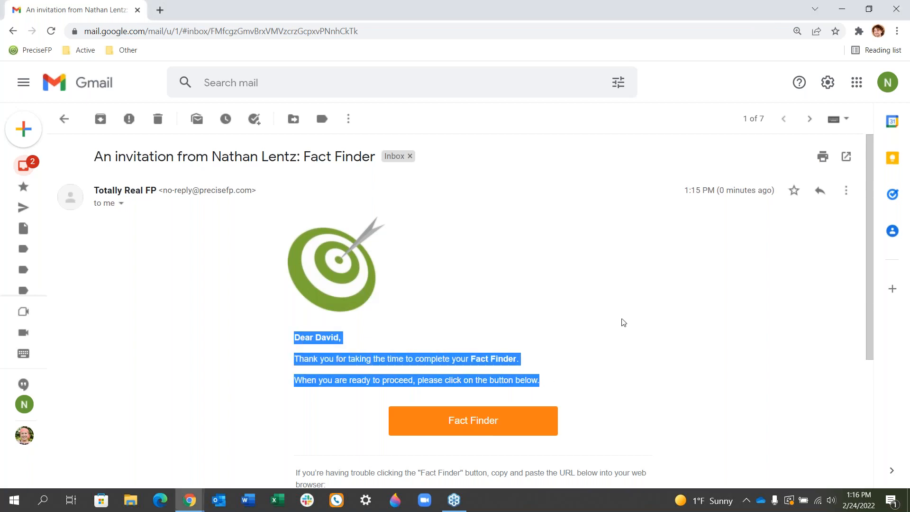
left_click(572, 340)
scroll(571, 339, "down", 4)
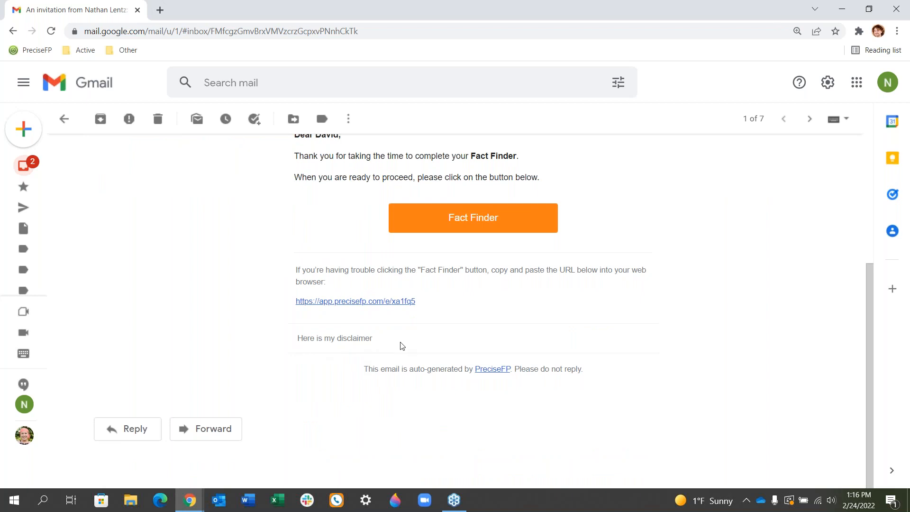
scroll(392, 353, "up", 4)
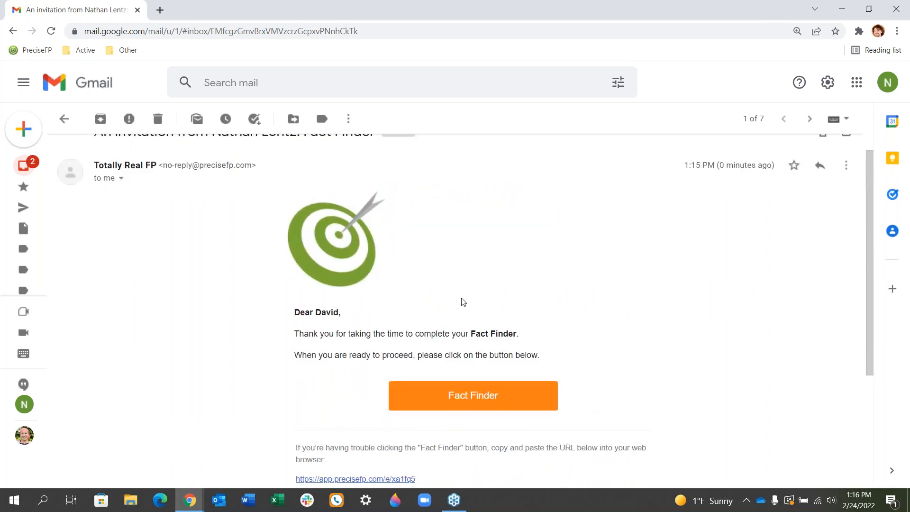
scroll(247, 237, "up", 1)
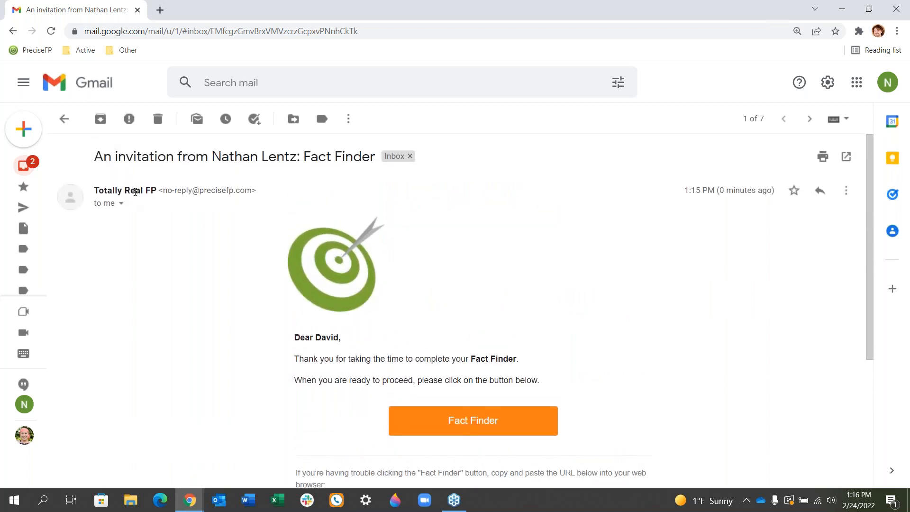
left_click_drag(87, 9, 196, 24)
View the Totally Real FP team's logo, timezone and country in Teams settings
left_click(56, 15)
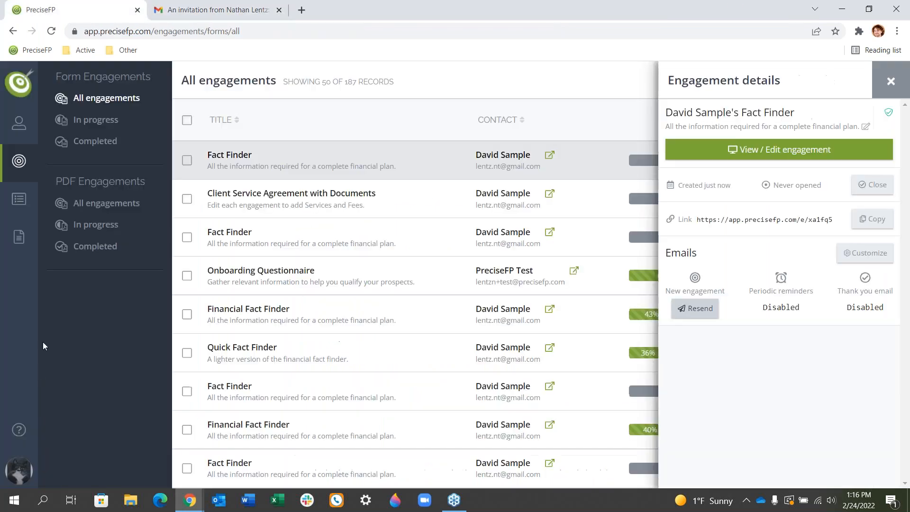
left_click(18, 480)
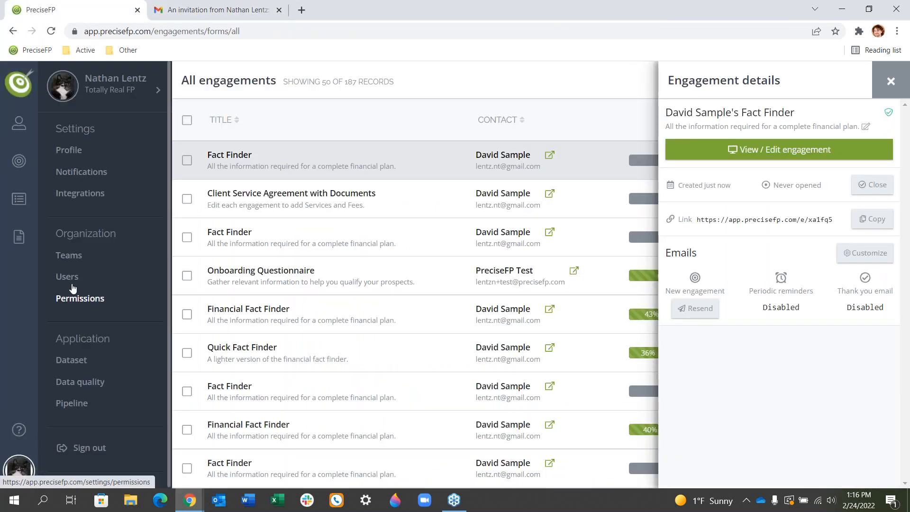
left_click(67, 255)
left_click(445, 211)
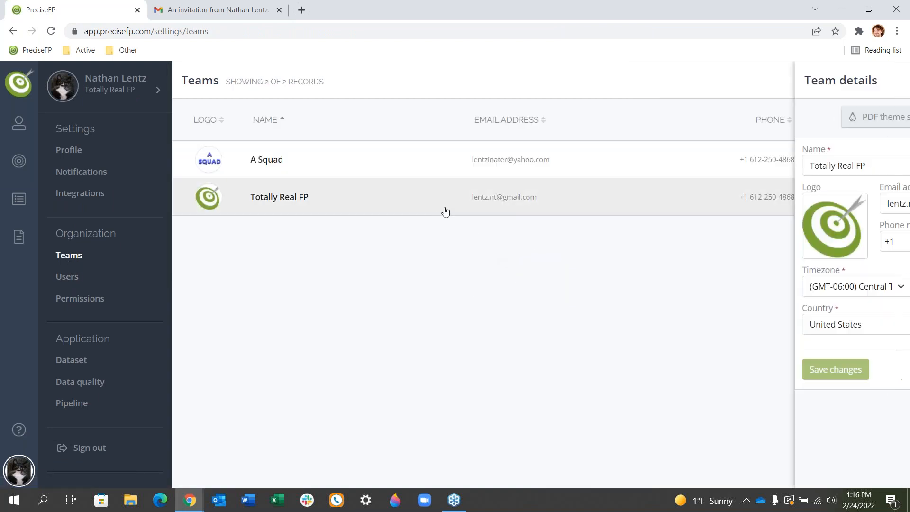
mouse_move(709, 247)
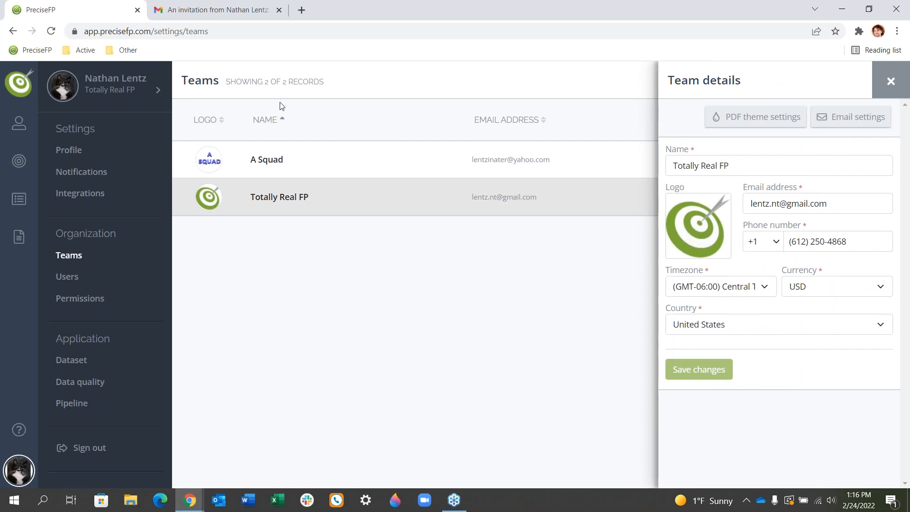
left_click(228, 10)
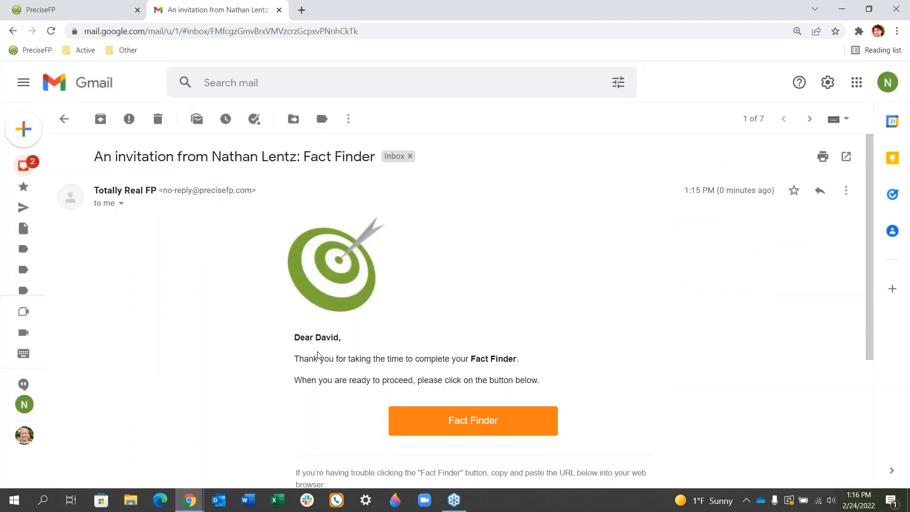
Open the Fact Finder from the invitation, start it, and request a security PIN by text
left_click(478, 426)
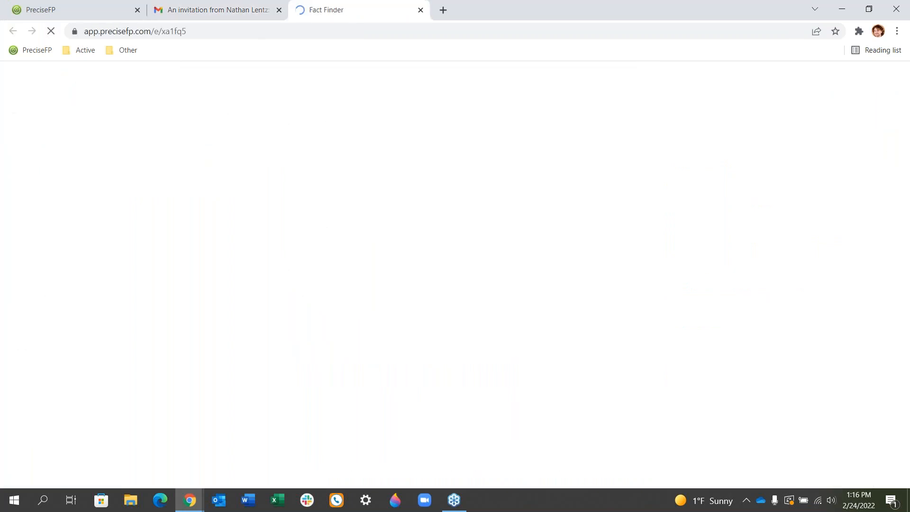
left_click(871, 470)
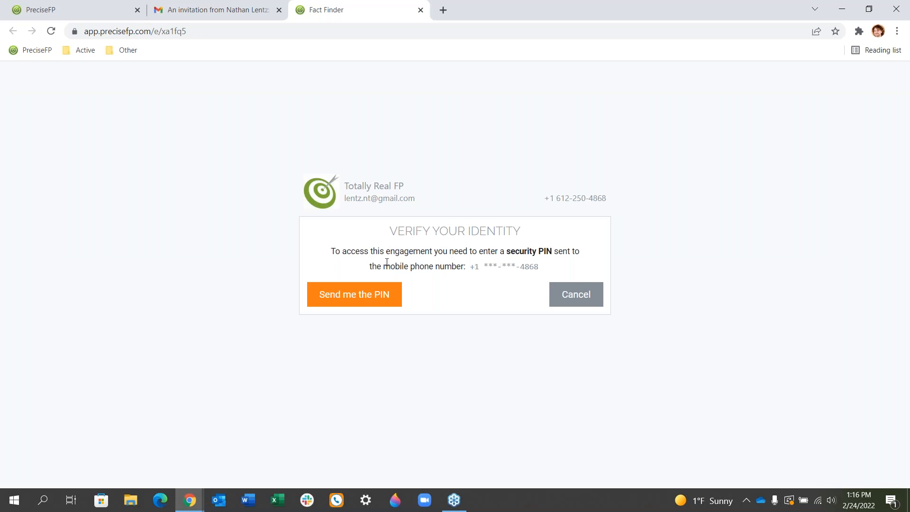
left_click(360, 303)
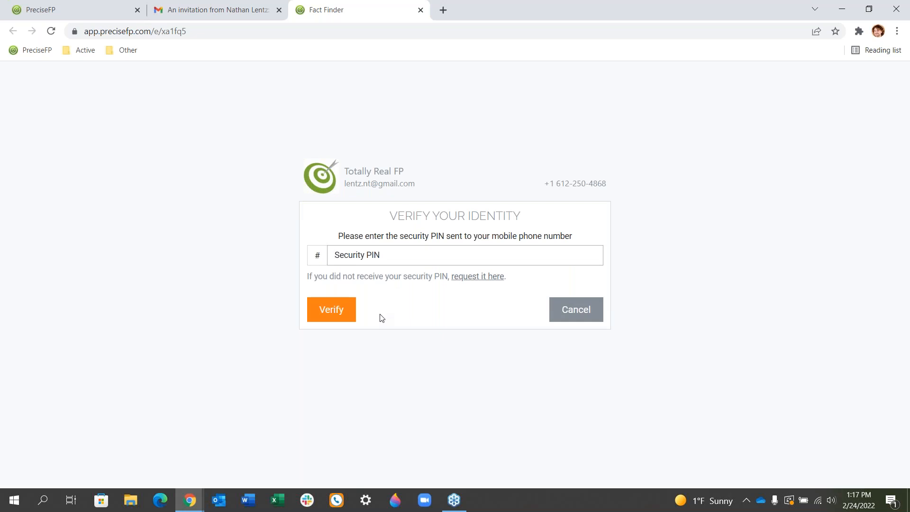
Verify with the texted security PIN and enter a new strong password
left_click(415, 253)
key("Return")
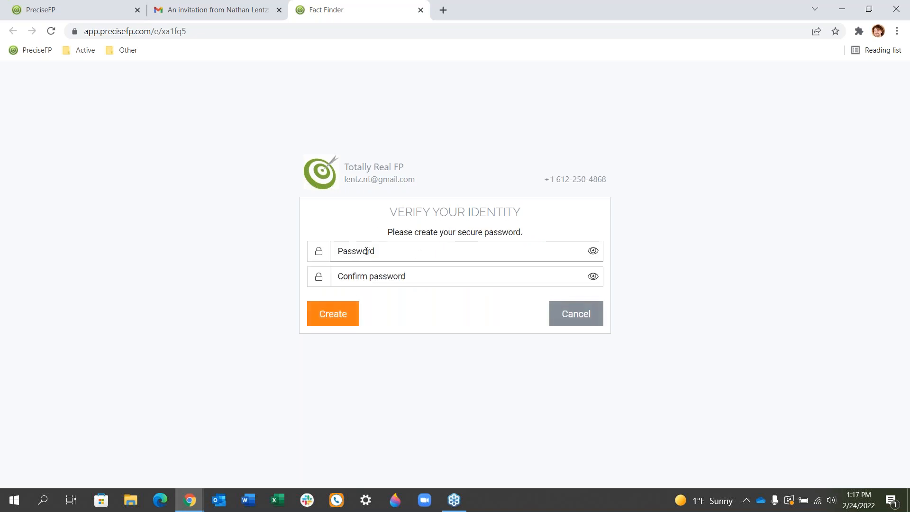
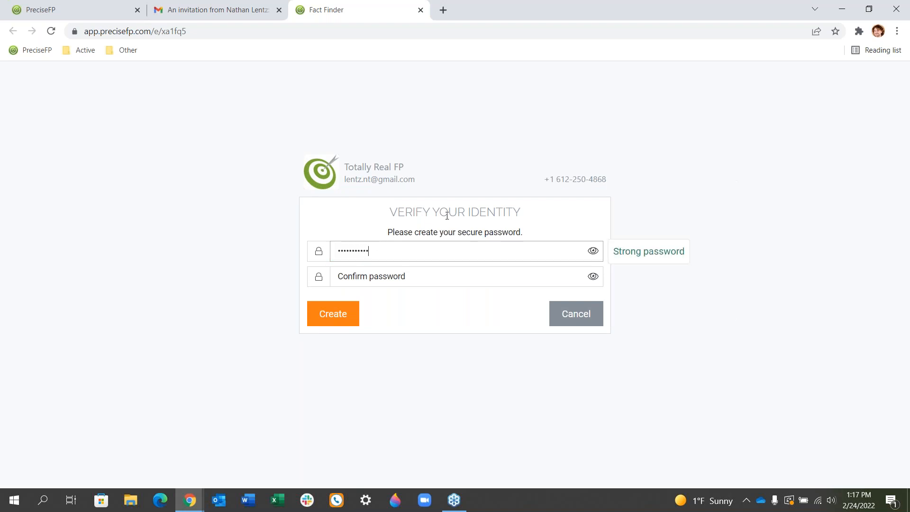
left_click(417, 279)
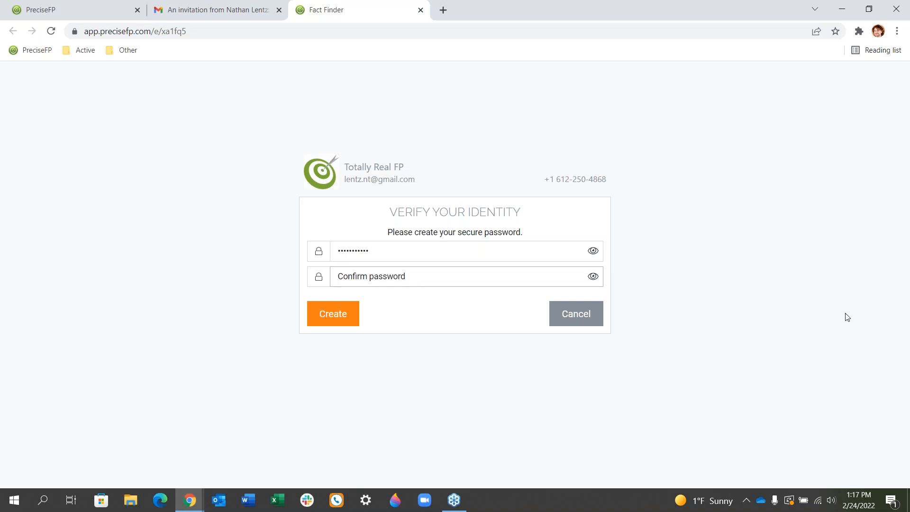
type("••••••••••")
Confirm the password and review Fact Finder page 1 from driver's license down to spouse details
left_click(332, 318)
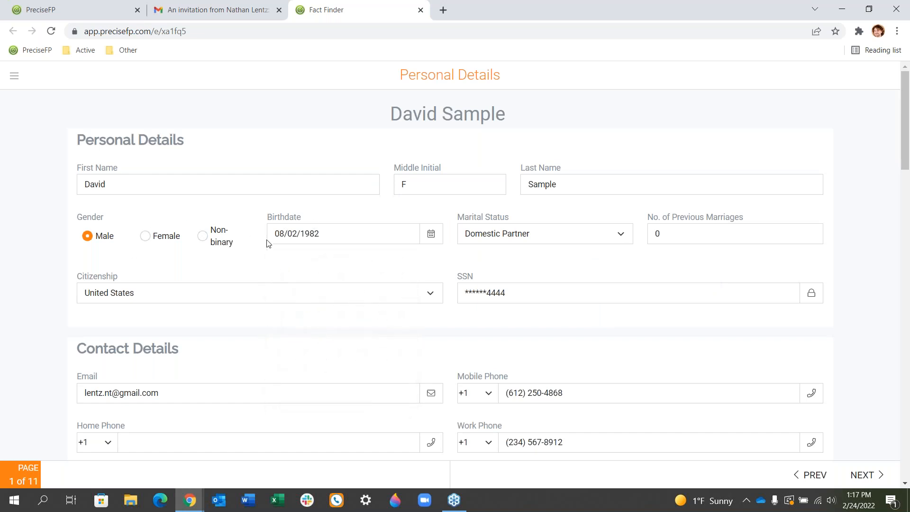
left_click(334, 238)
scroll(538, 426, "down", 3)
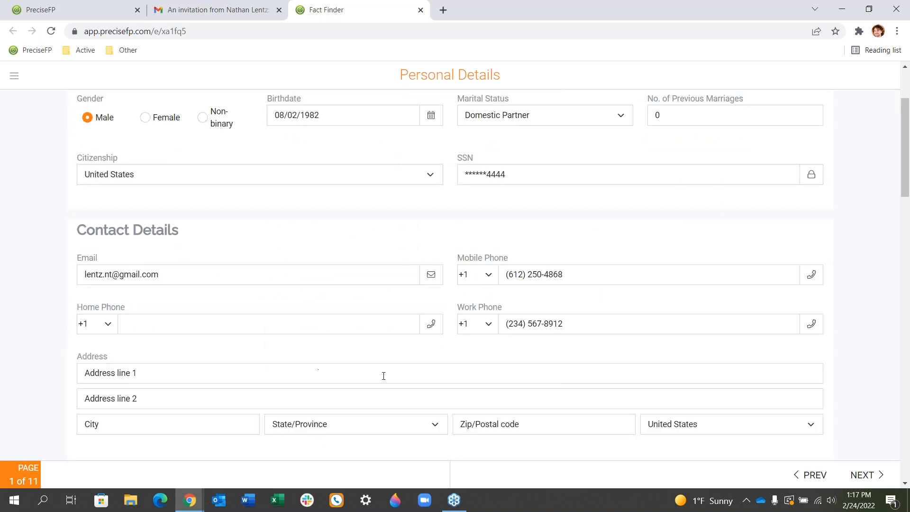
scroll(382, 374, "down", 1)
scroll(375, 341, "down", 4)
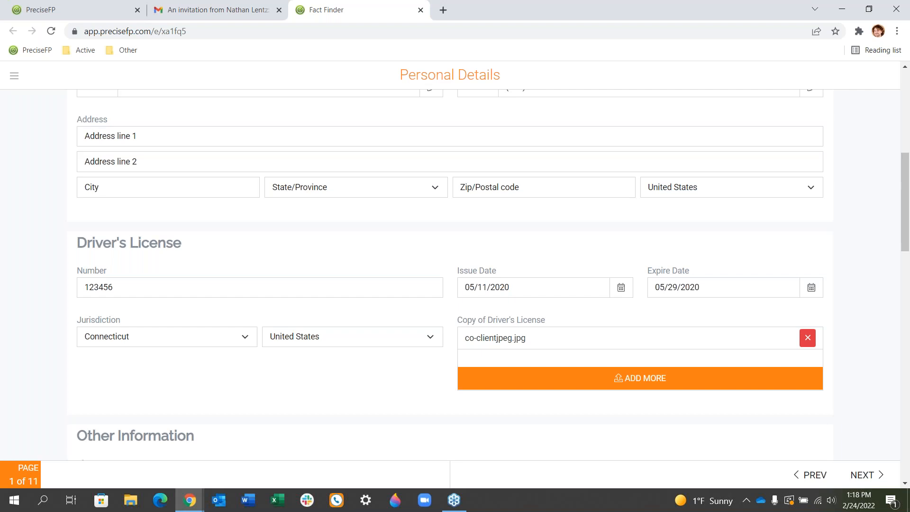
left_click(545, 291)
scroll(759, 302, "down", 6)
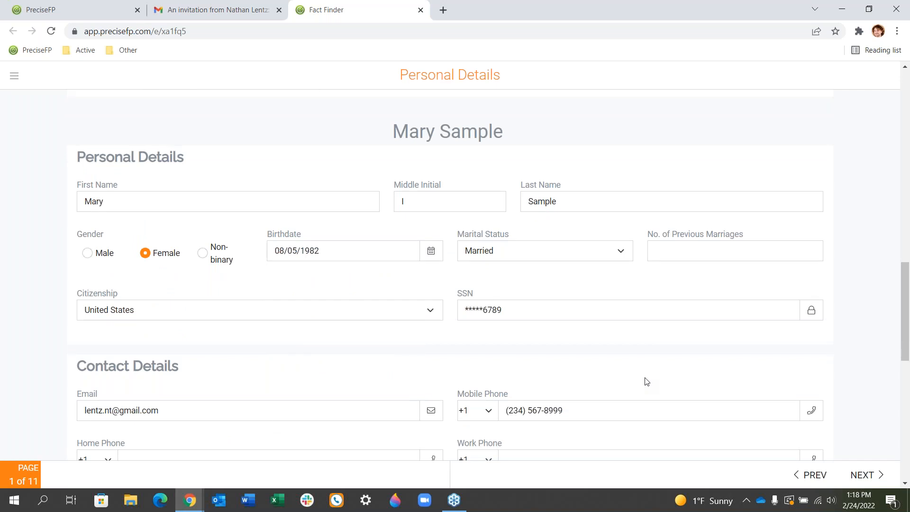
left_click(121, 7)
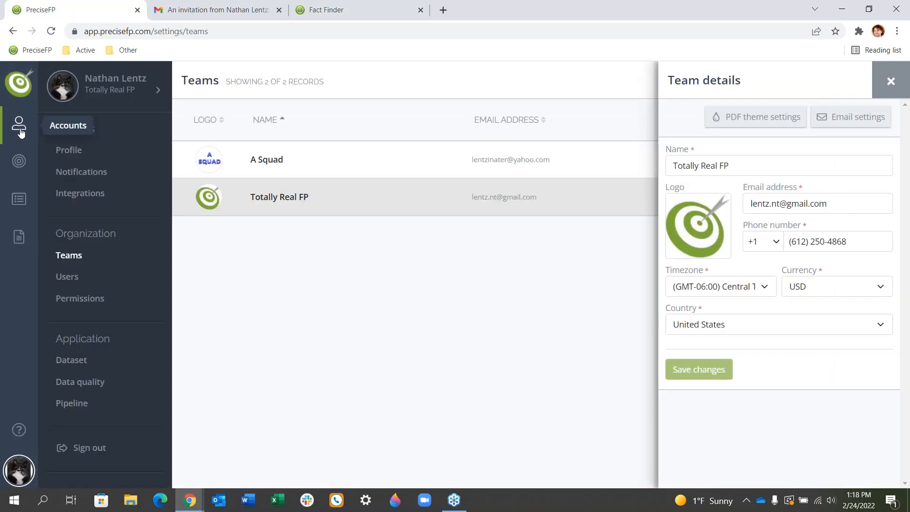
mouse_move(19, 124)
left_click(105, 110)
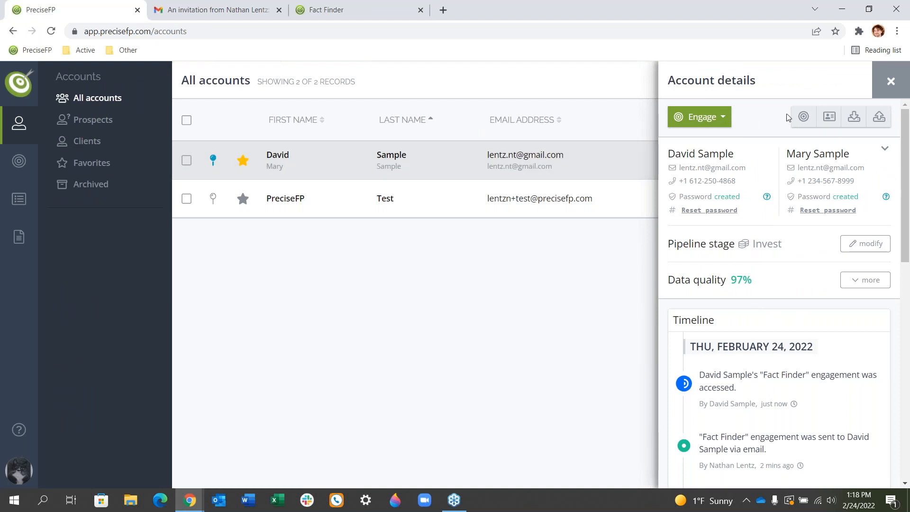
left_click(854, 122)
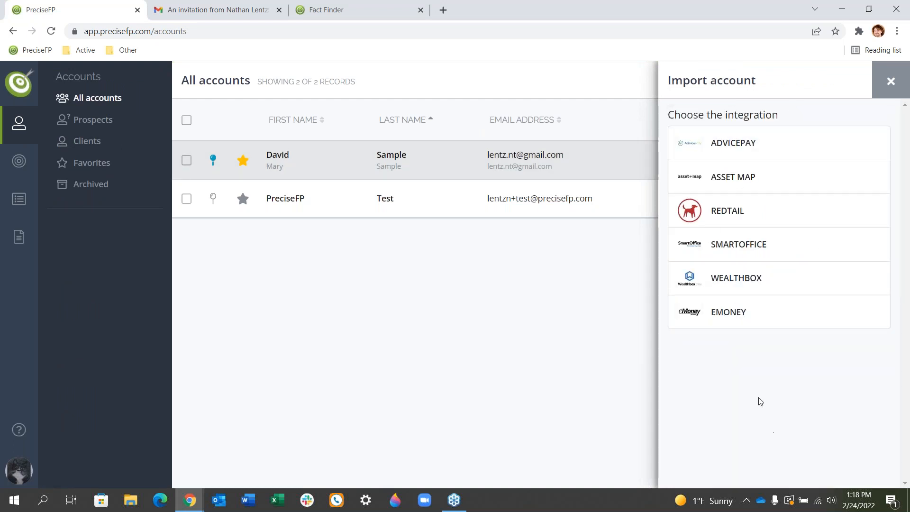
left_click(327, 11)
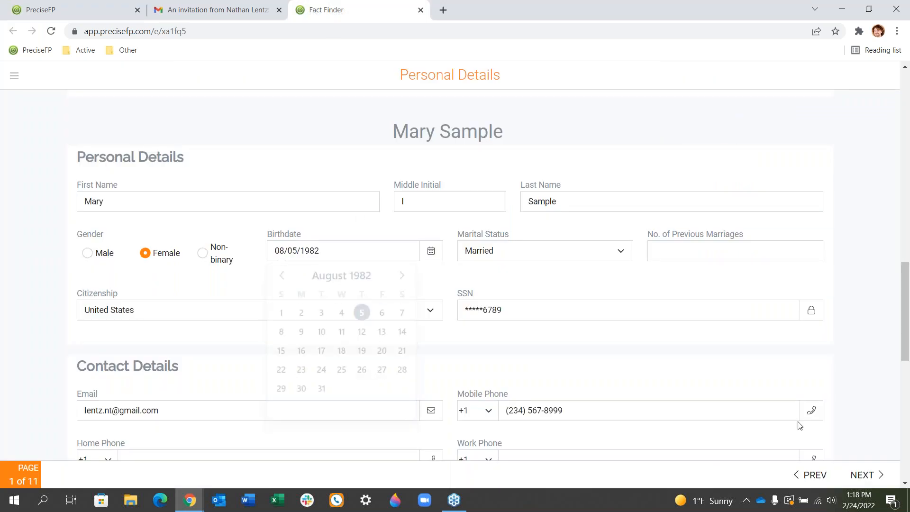
Page through to Goals, submit the Fact Finder, and close the Gmail and Fact Finder tabs
left_click(868, 474)
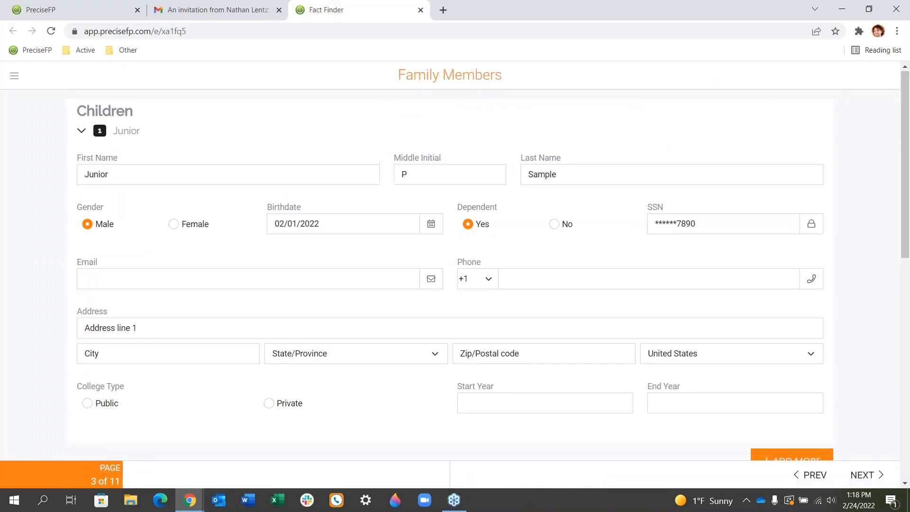
left_click(867, 474)
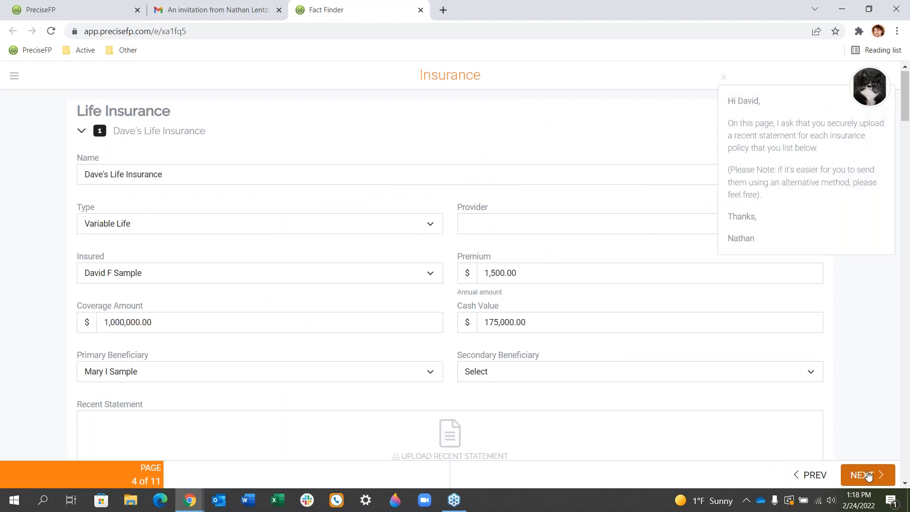
left_click(868, 475)
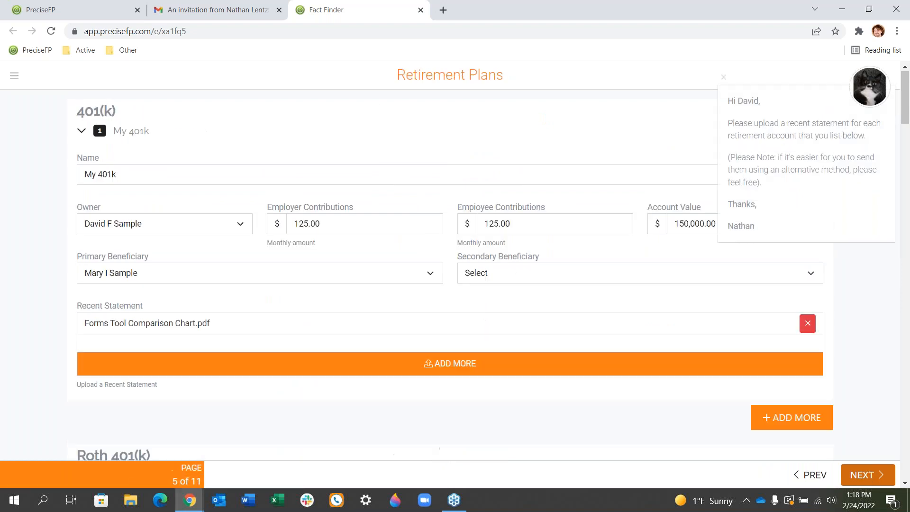
left_click(868, 475)
left_click(868, 475)
left_click(867, 474)
left_click(868, 475)
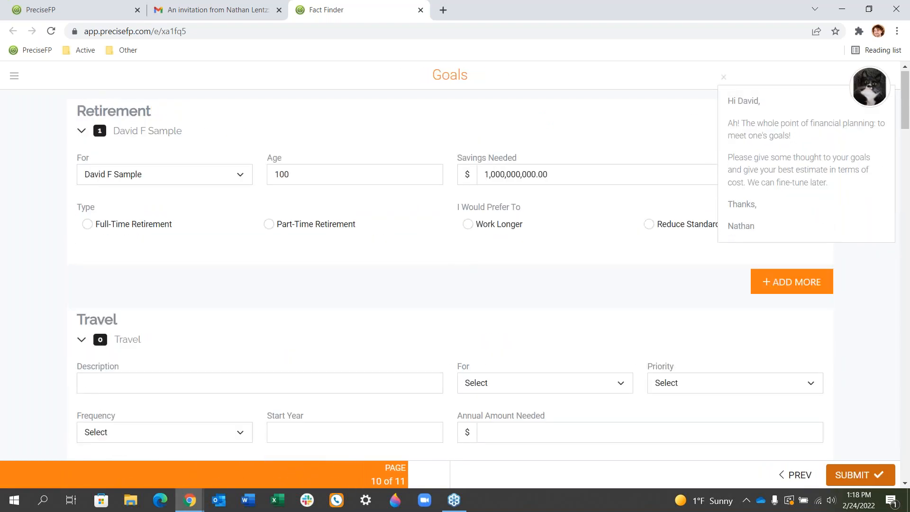
left_click(872, 476)
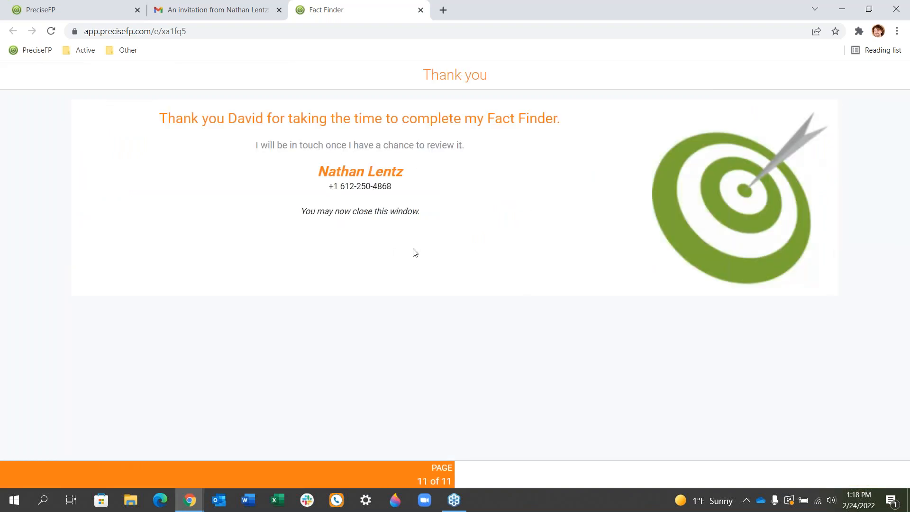
left_click(278, 10)
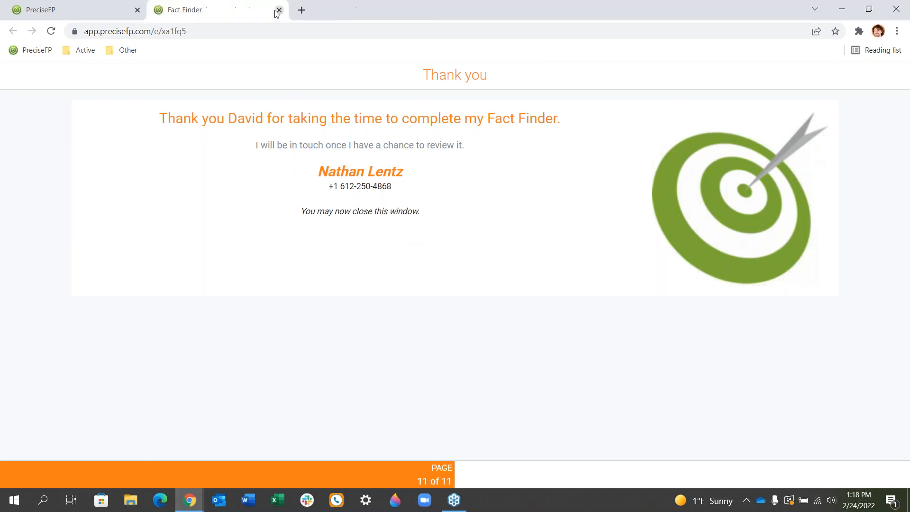
left_click(279, 10)
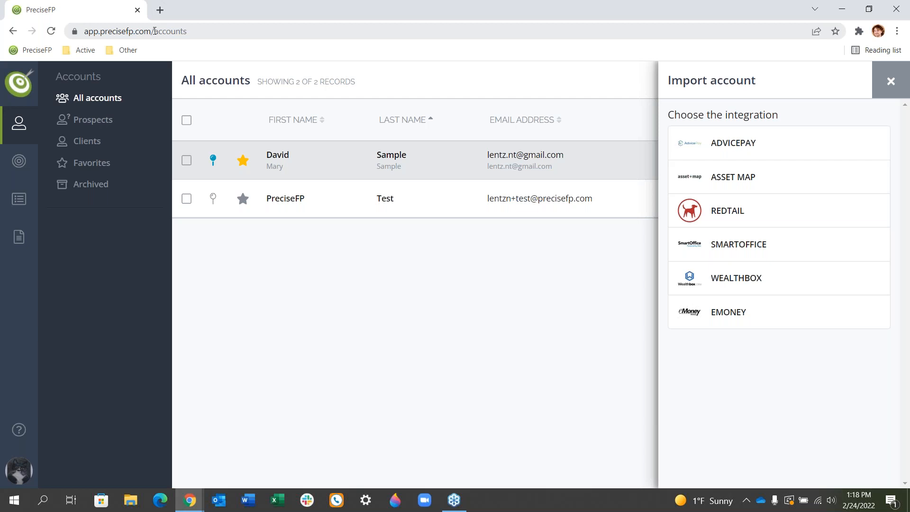
Close the import panel and list all engagements, showing the Fact Finder Completed at 32%
left_click(890, 81)
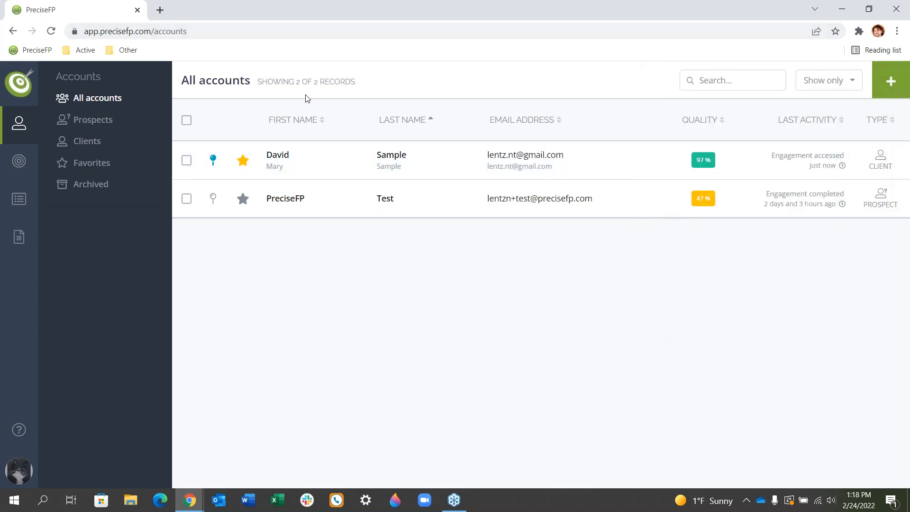
left_click(25, 167)
left_click(109, 98)
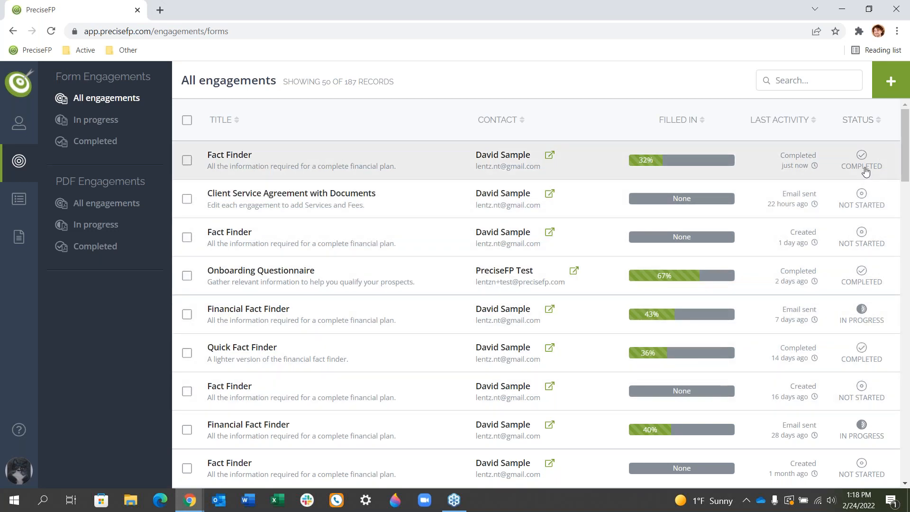
mouse_move(761, 323)
Reopen the newest completed Fact Finder engagement to In Progress, then close its details panel
left_click(435, 150)
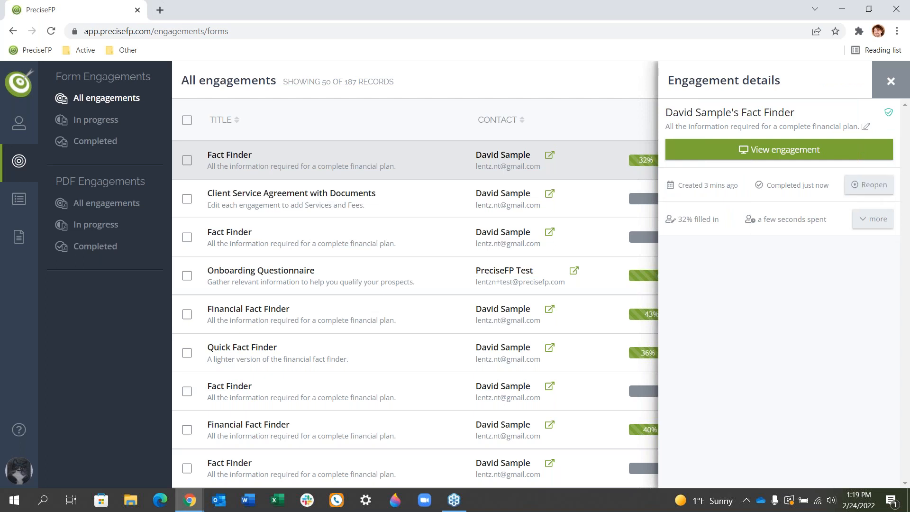
left_click(869, 184)
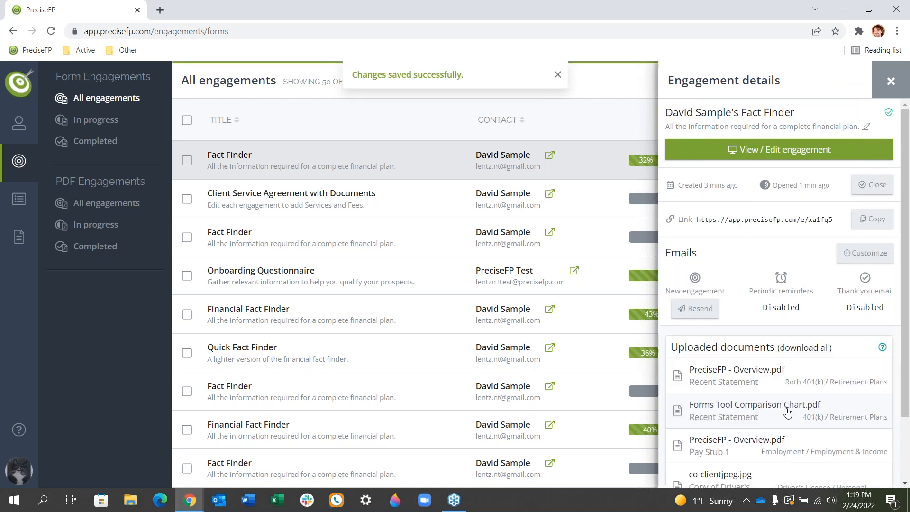
triple_click(778, 219)
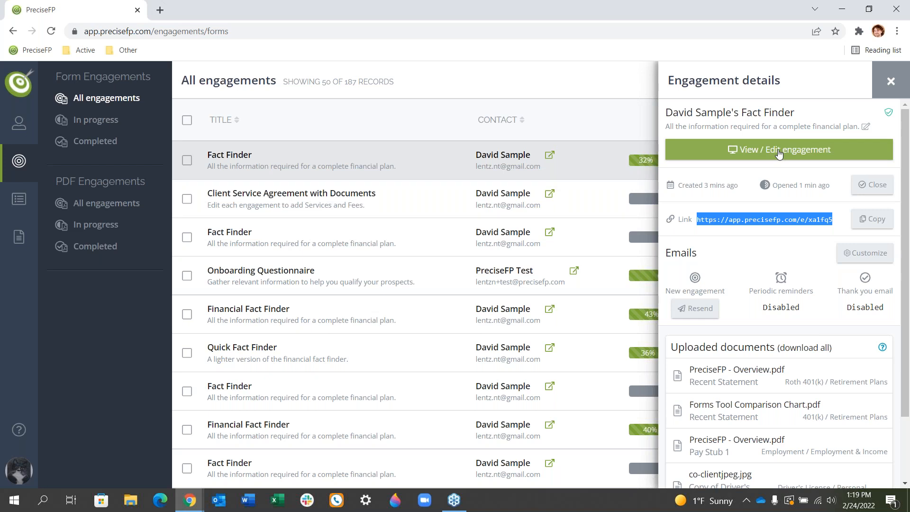
scroll(753, 407, "down", 2)
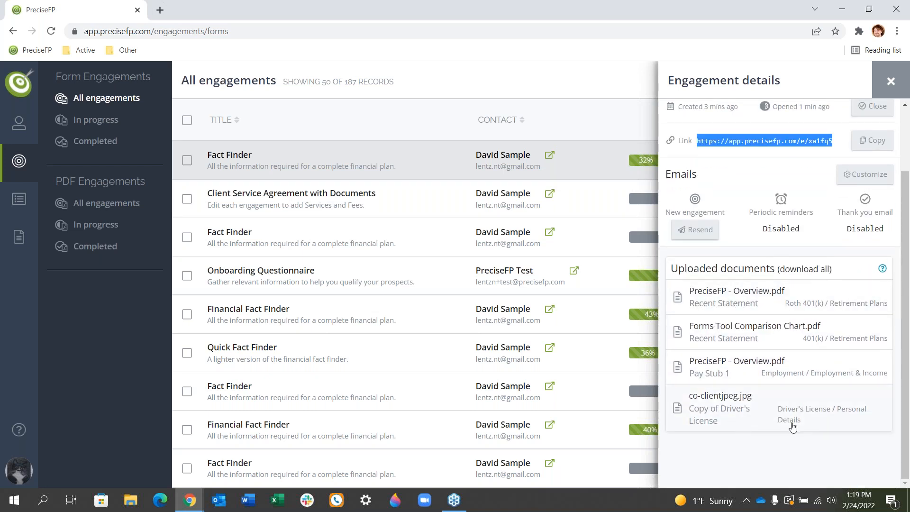
scroll(754, 412, "up", 2)
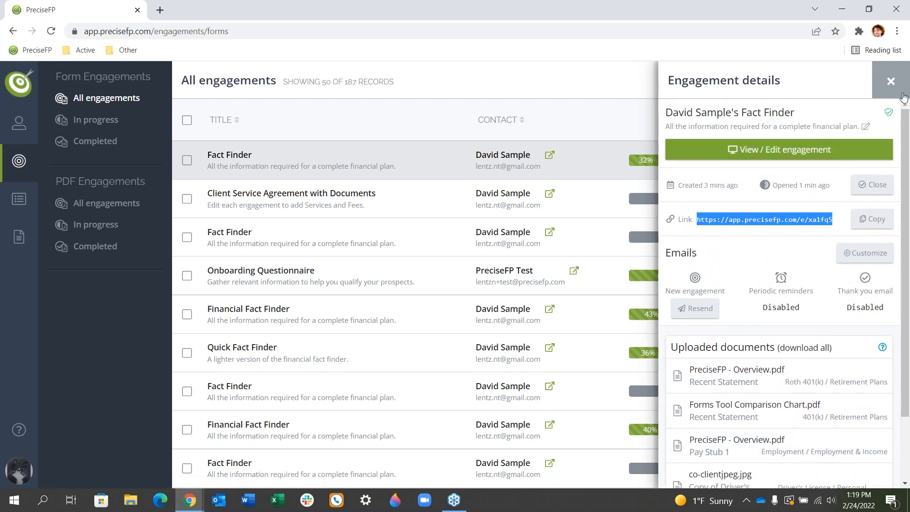
left_click(891, 81)
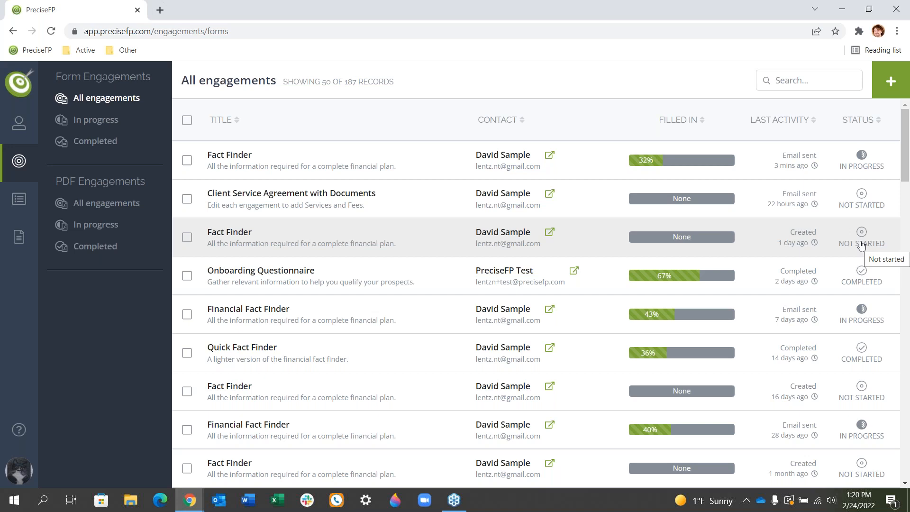
left_click(406, 234)
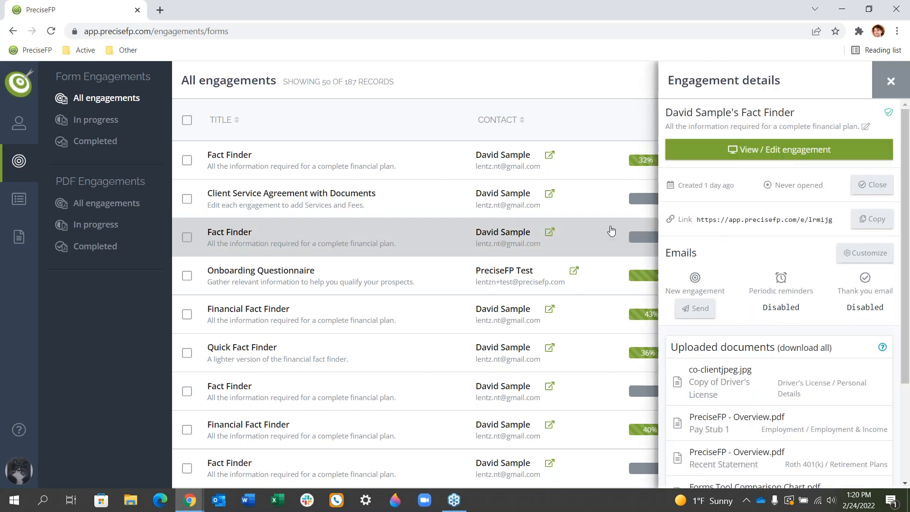
left_click(866, 127)
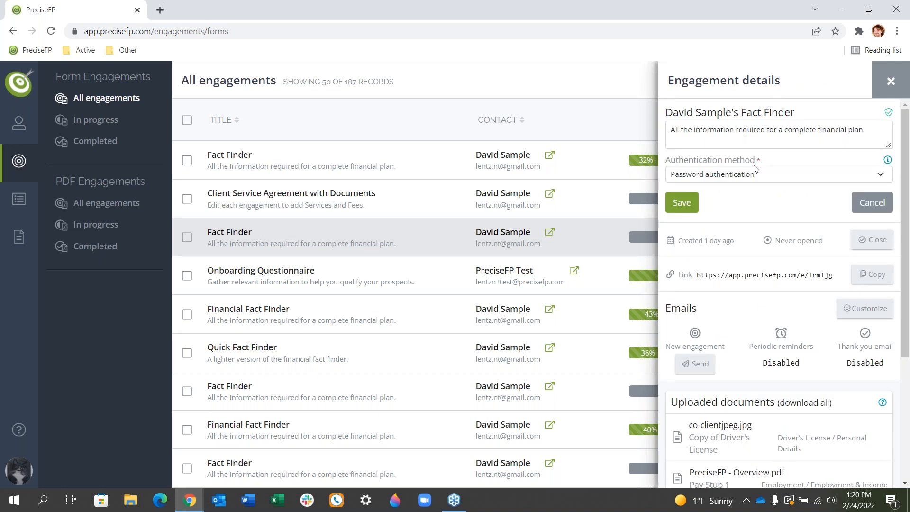
left_click(753, 180)
left_click(885, 95)
left_click(885, 94)
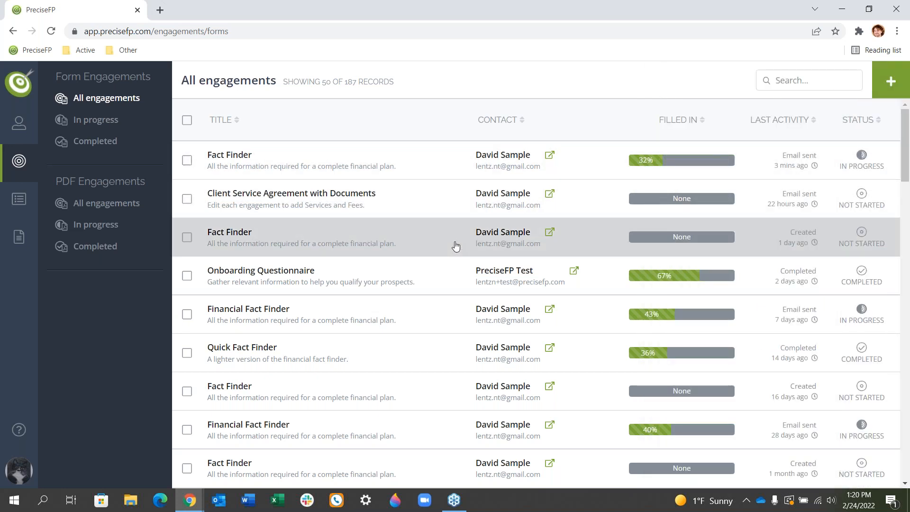
left_click(456, 244)
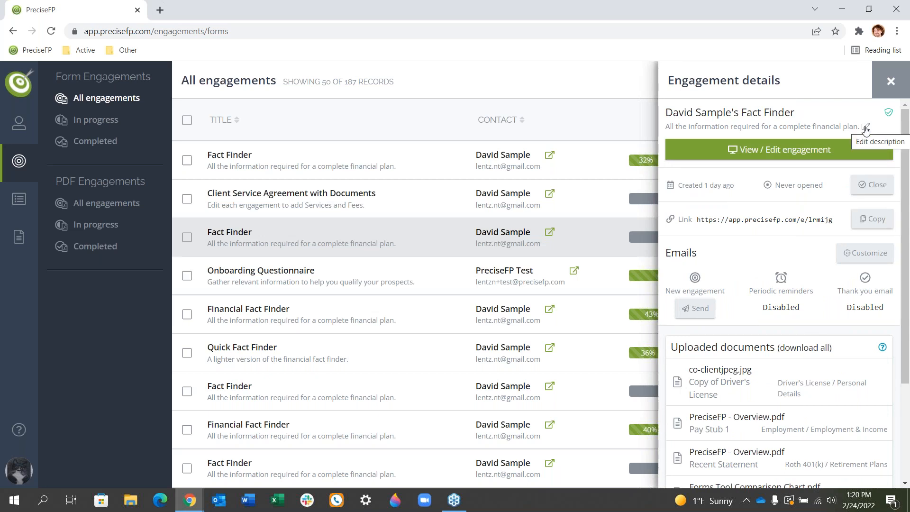
left_click(865, 128)
left_click(794, 178)
left_click(760, 198)
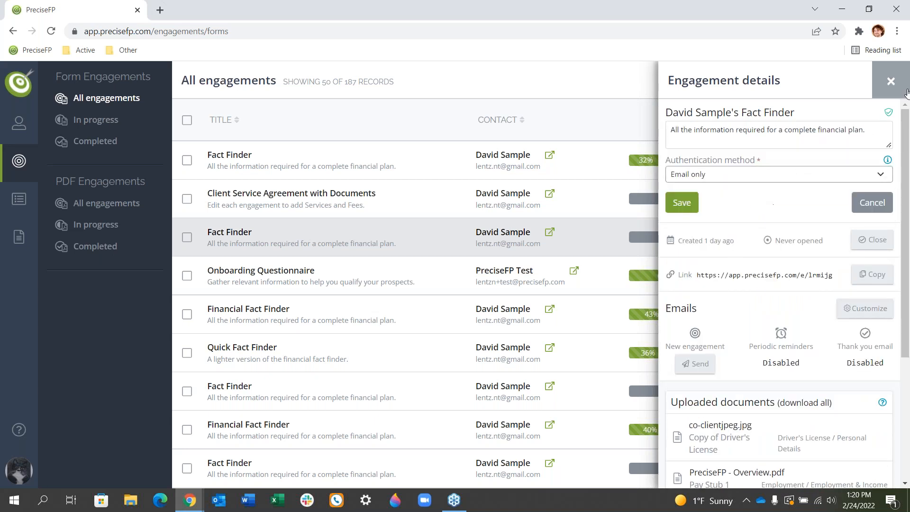
left_click(889, 81)
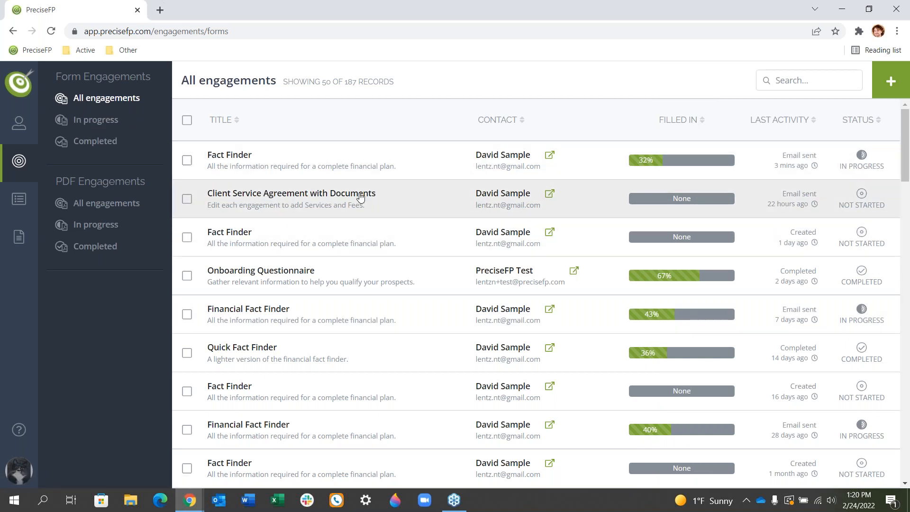
left_click(187, 161)
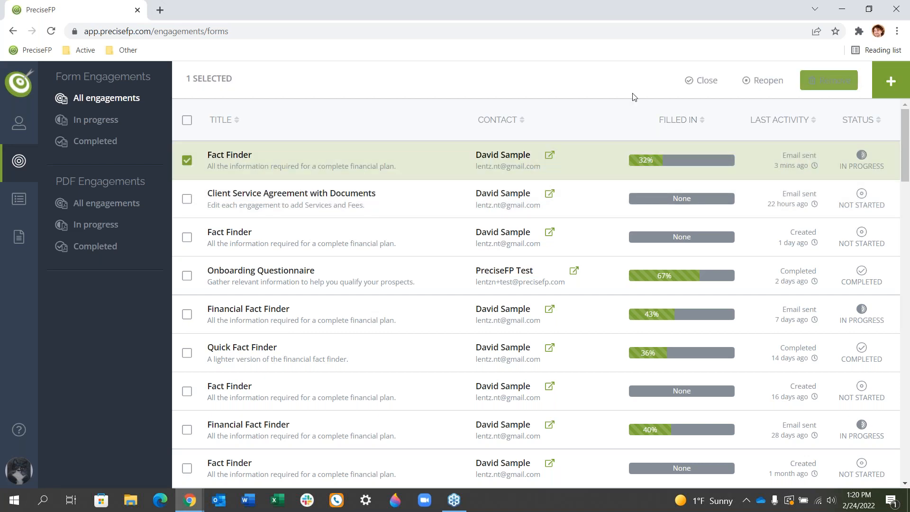
left_click(187, 161)
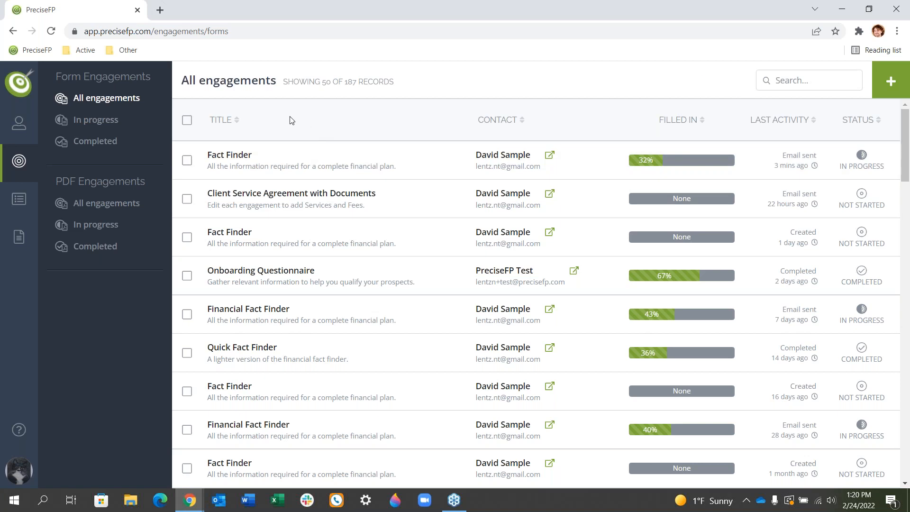
Filter the Form library to Lead generation templates, then return to the All accounts list
mouse_move(21, 235)
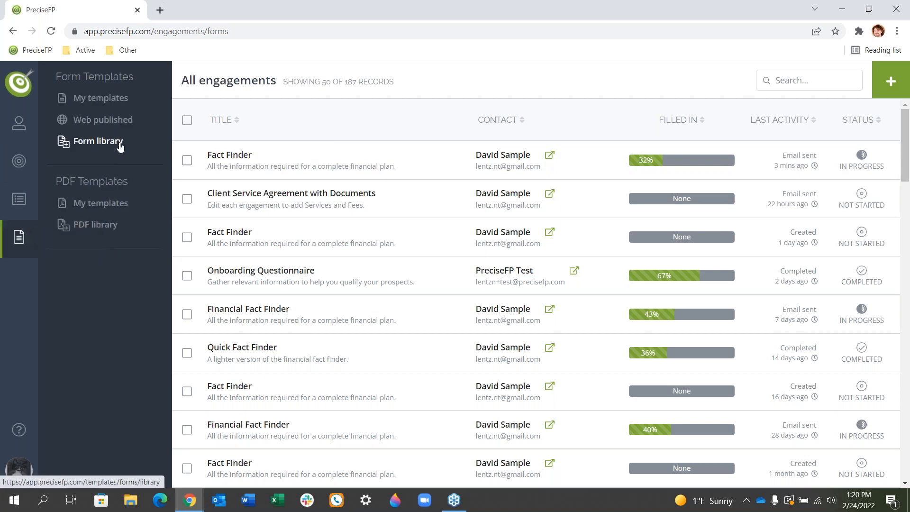
left_click(100, 142)
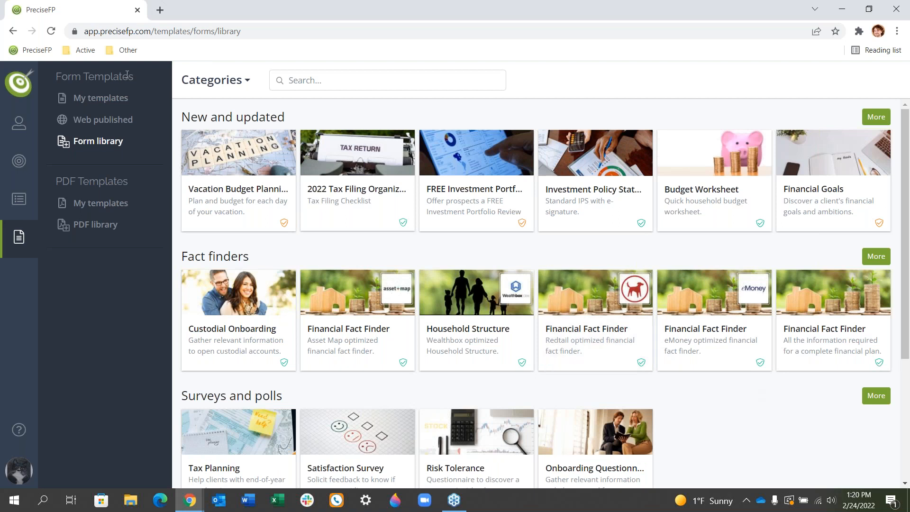
left_click(221, 93)
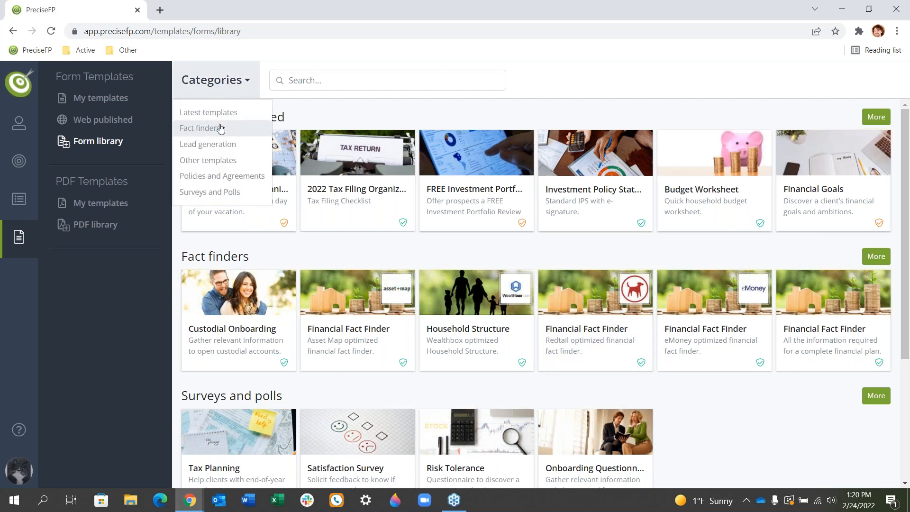
left_click(214, 148)
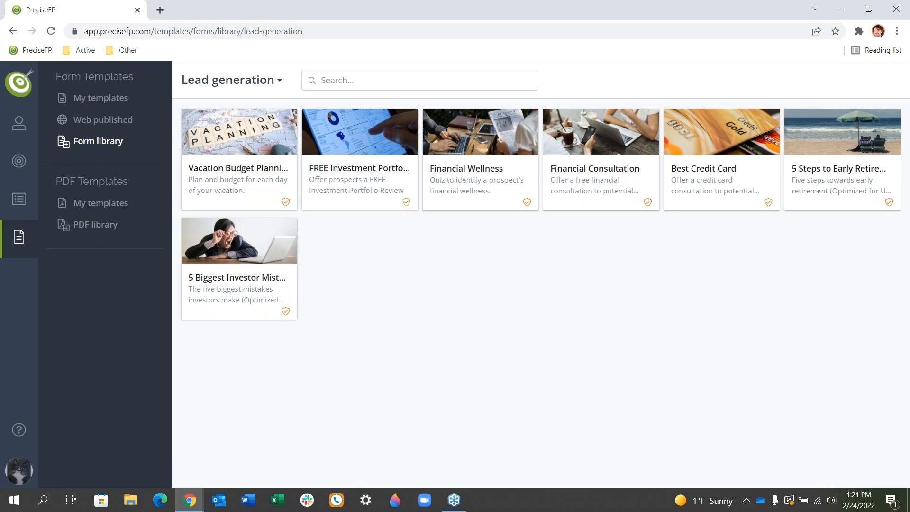
mouse_move(19, 123)
left_click(99, 98)
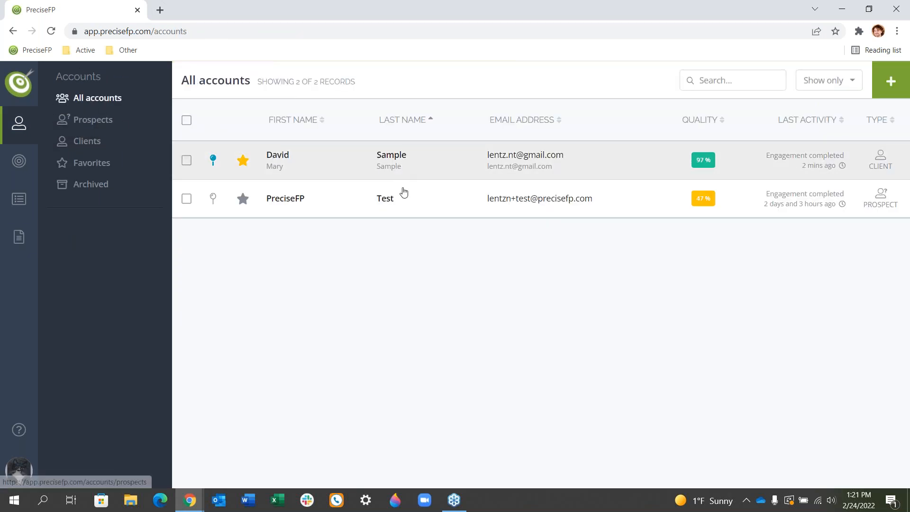
After opening the sample client's account, filter Form library to Lead generation and open Financial Consultation
left_click(453, 159)
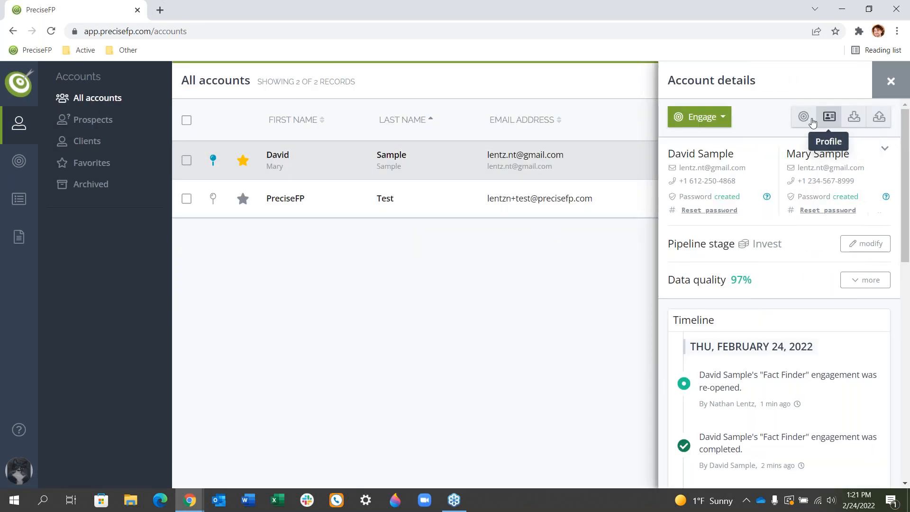
left_click(9, 246)
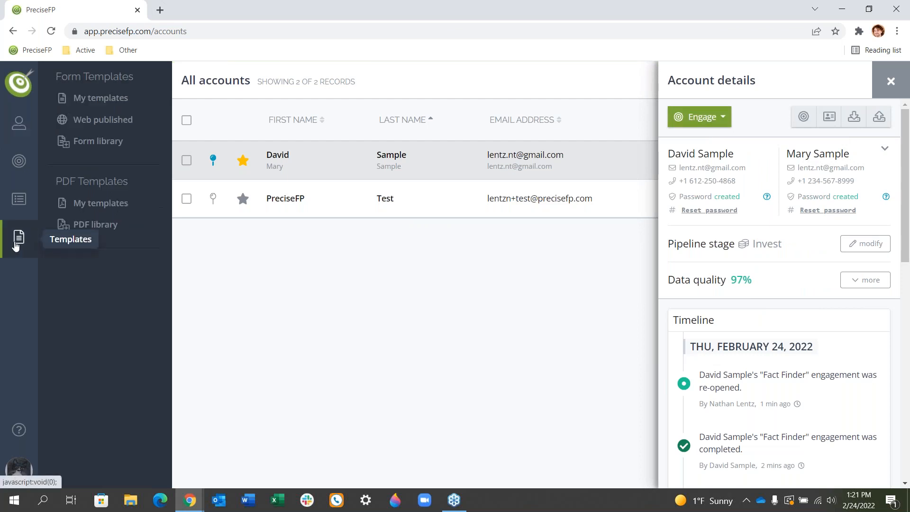
left_click(128, 143)
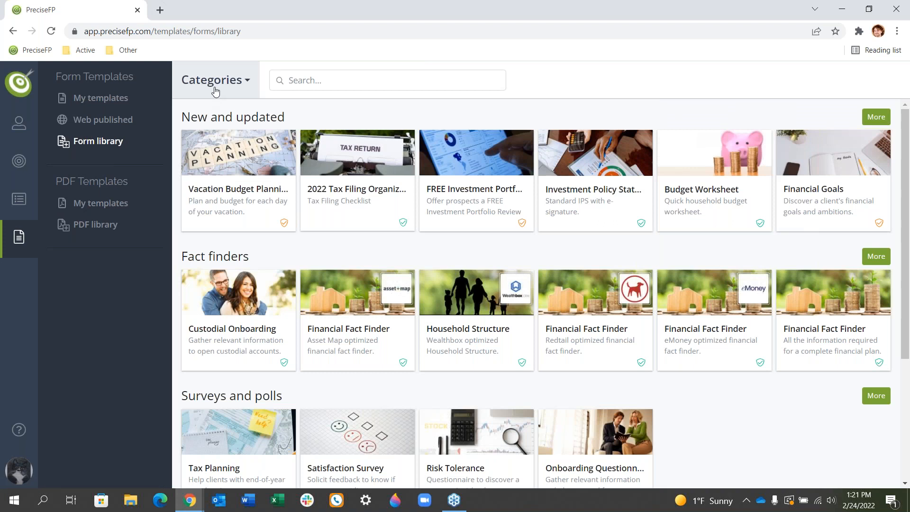
left_click(214, 89)
left_click(217, 147)
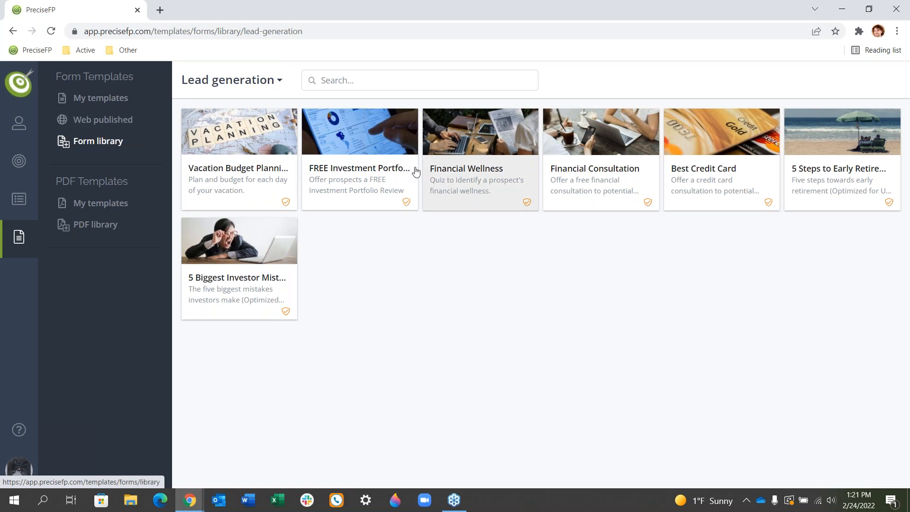
left_click(585, 173)
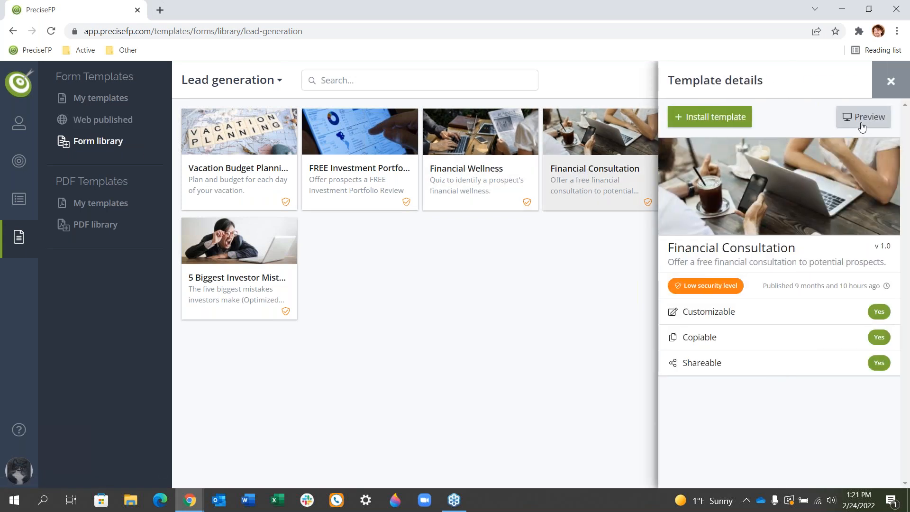
left_click(862, 126)
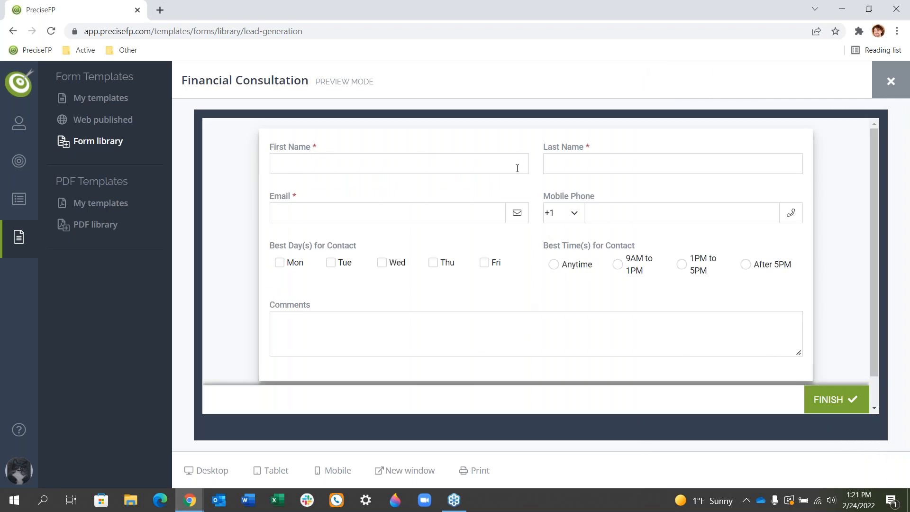
left_click(844, 392)
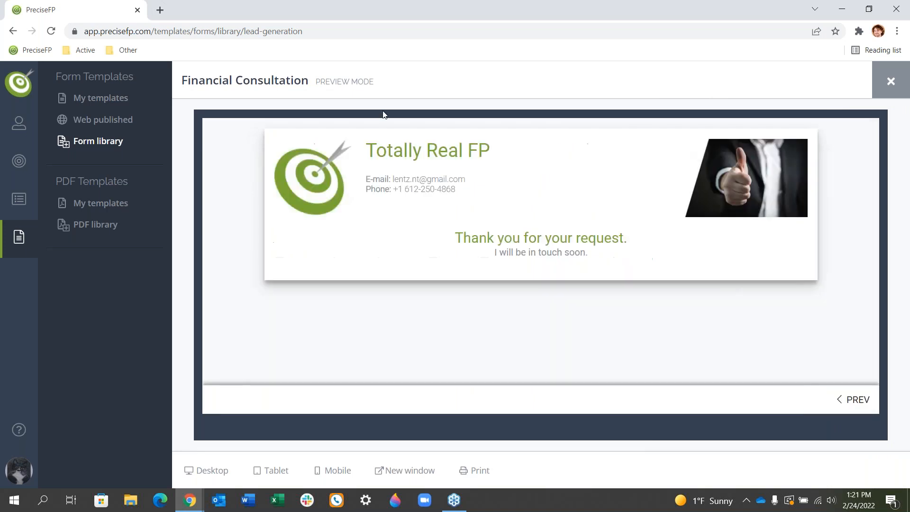
left_click(891, 82)
left_click(891, 81)
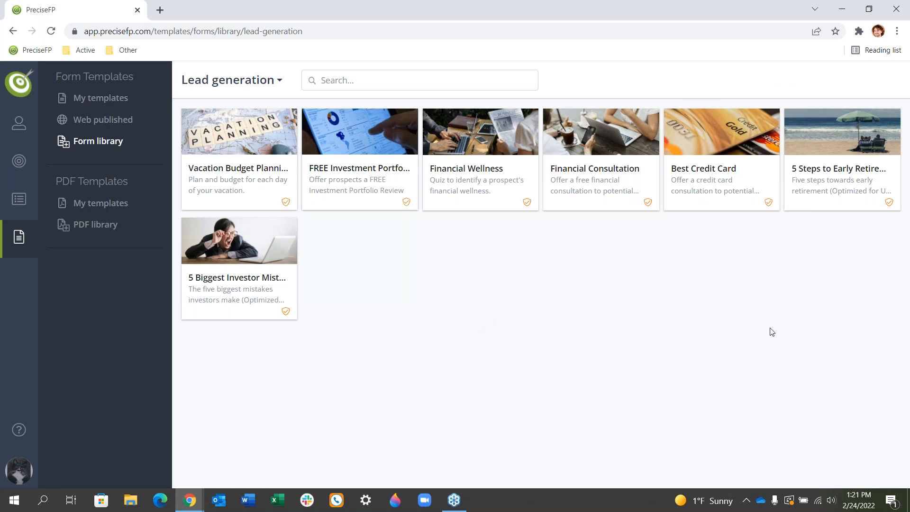
left_click(823, 190)
left_click(872, 121)
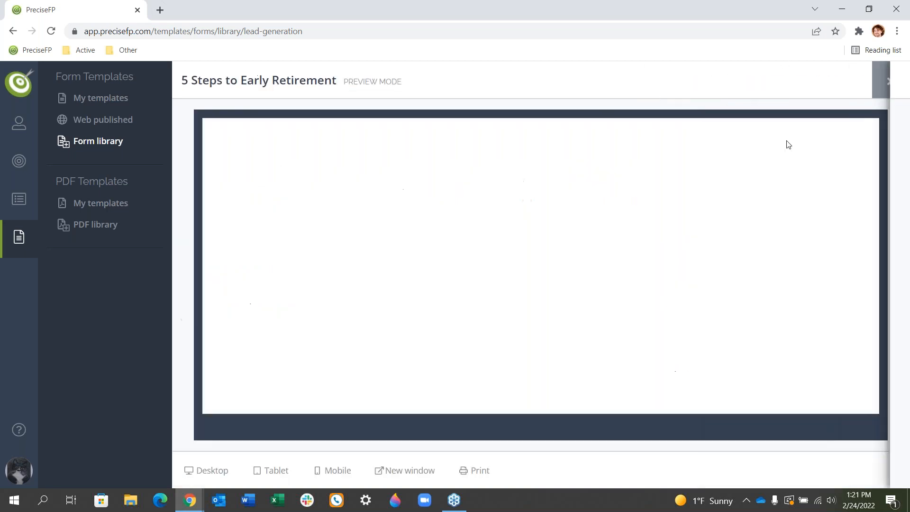
scroll(515, 337, "down", 3)
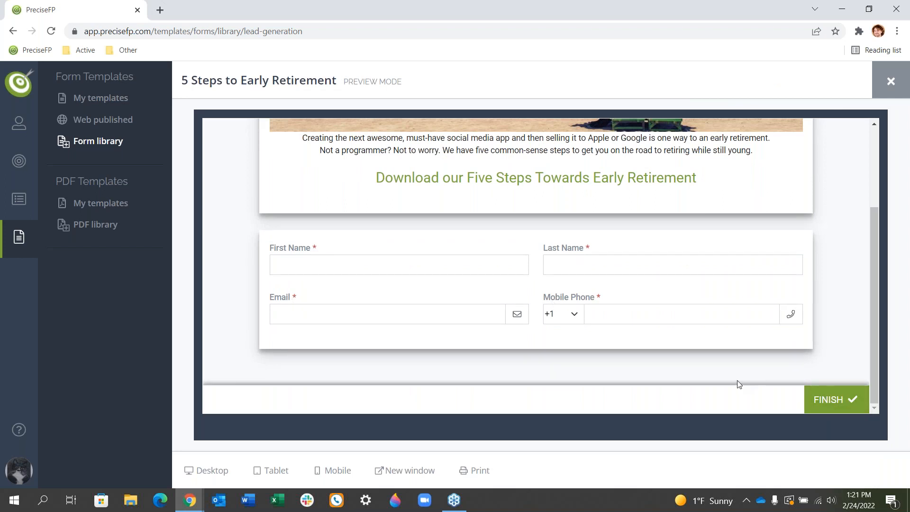
left_click(832, 399)
left_click(545, 274)
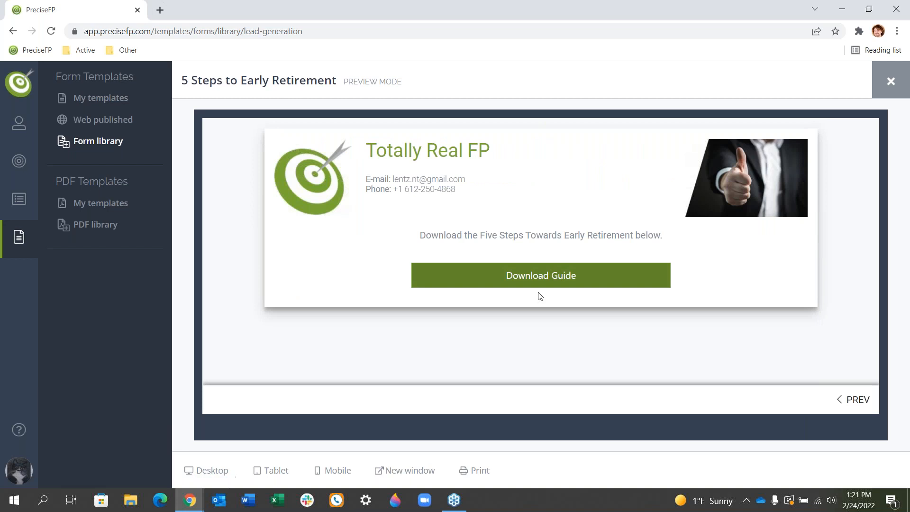
scroll(530, 320, "down", 20)
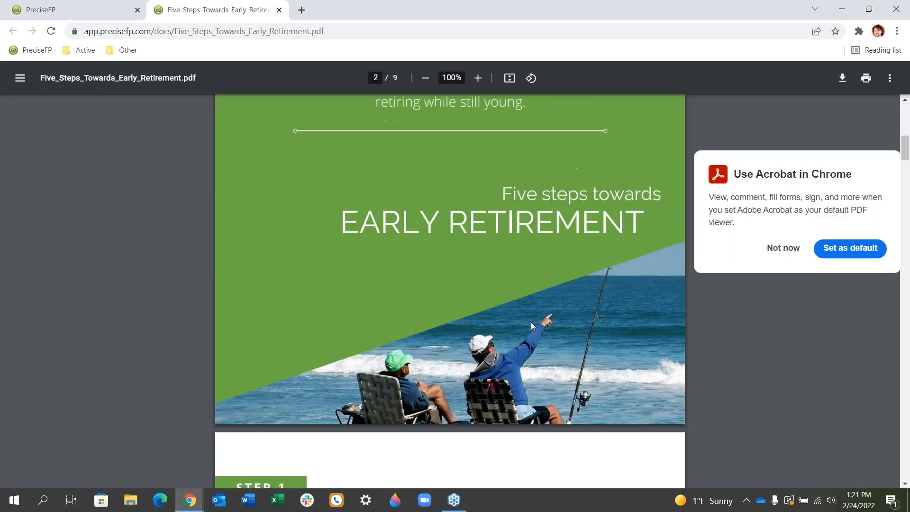
scroll(423, 283, "up", 10)
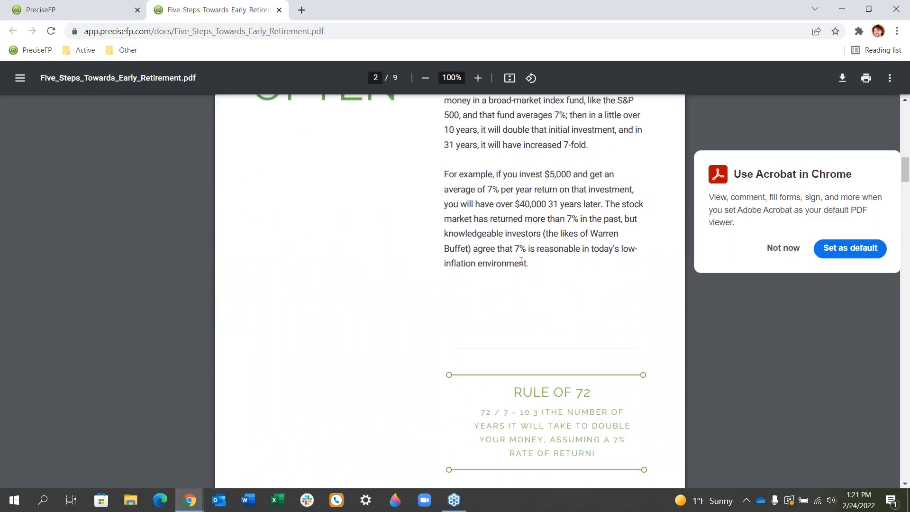
left_click(279, 10)
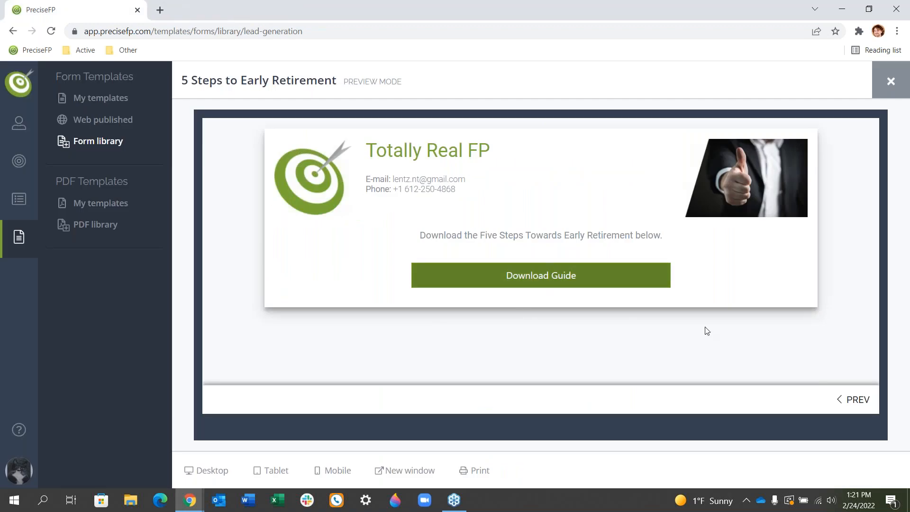
left_click(890, 81)
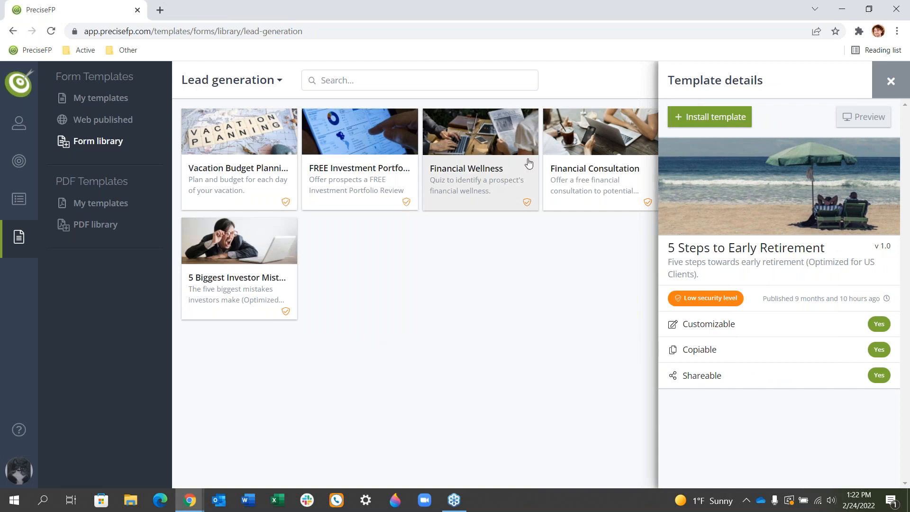
left_click(891, 81)
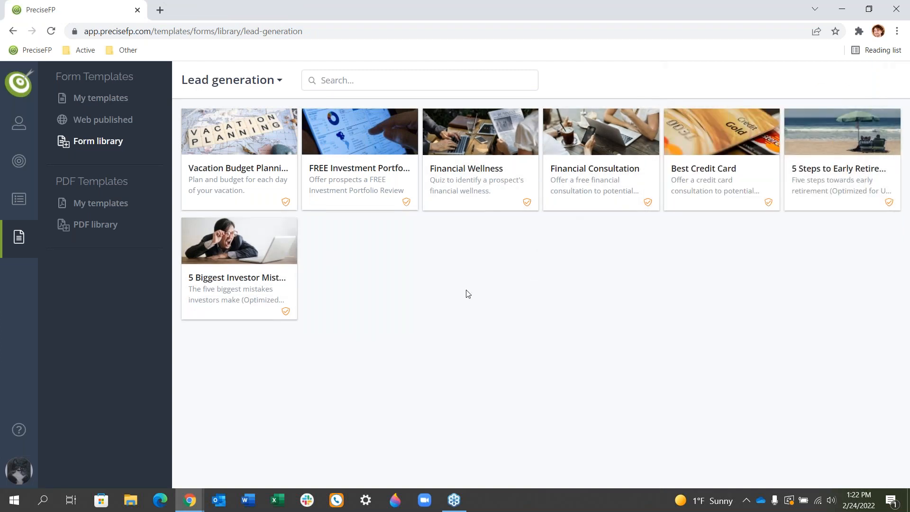
Web-publish the 2022 Tax Filing Organizer as a URL with visitor signup enabled
left_click(93, 125)
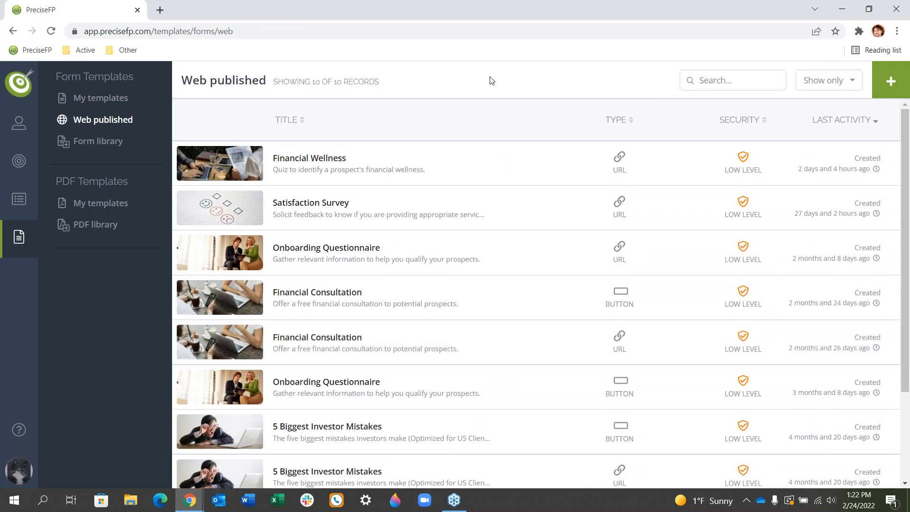
left_click(891, 81)
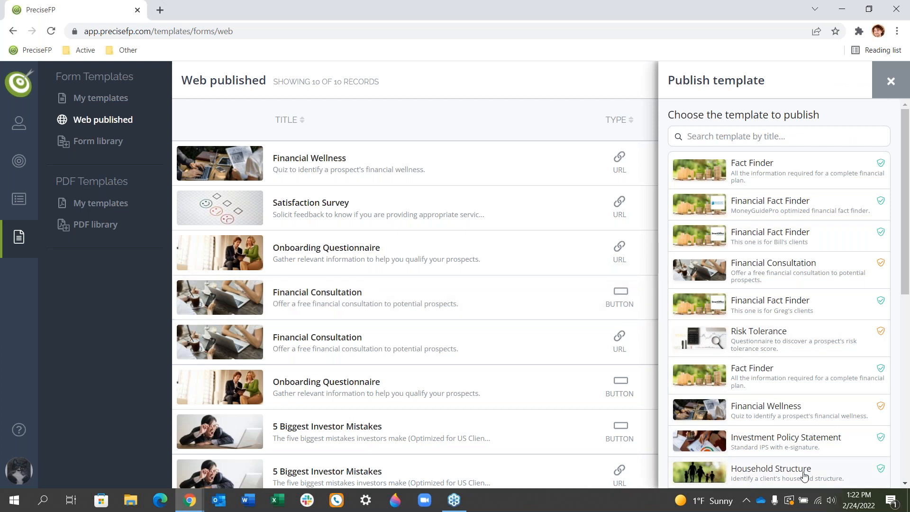
scroll(775, 406, "down", 4)
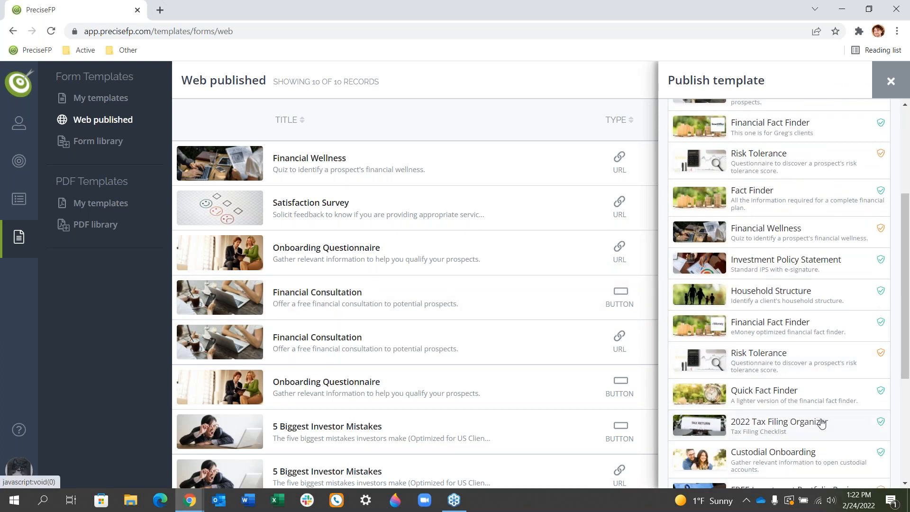
scroll(822, 423, "down", 1)
left_click(766, 371)
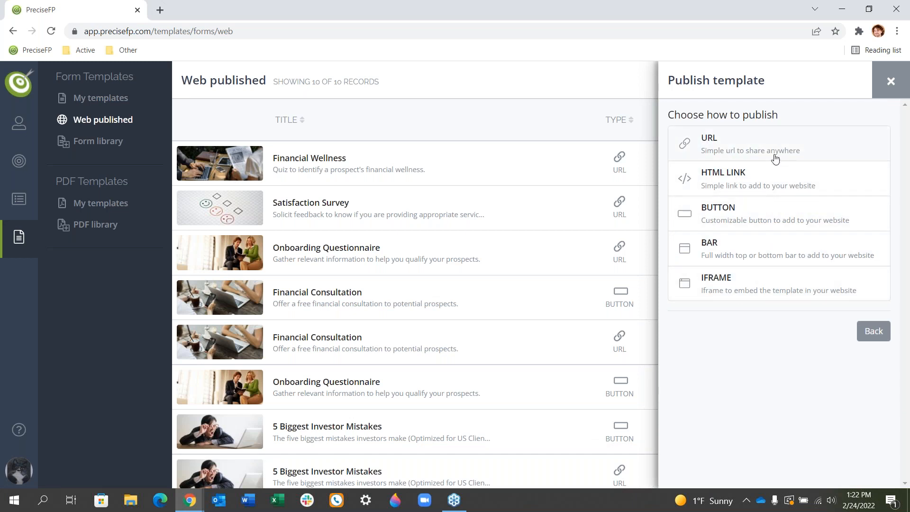
left_click(752, 148)
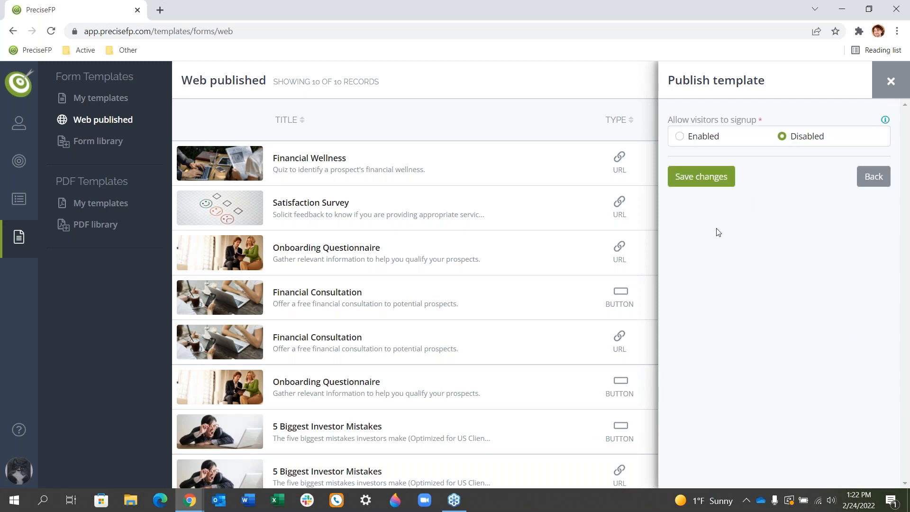
left_click(692, 136)
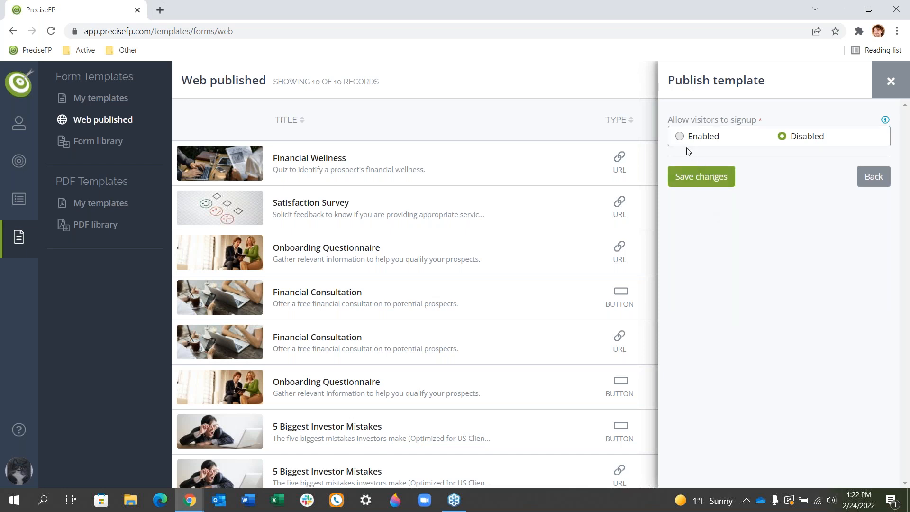
left_click(705, 227)
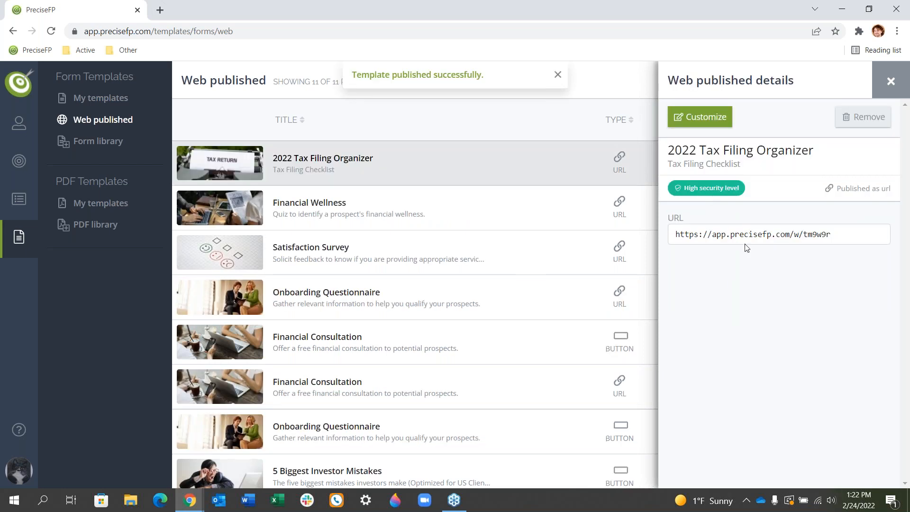
left_click(748, 235)
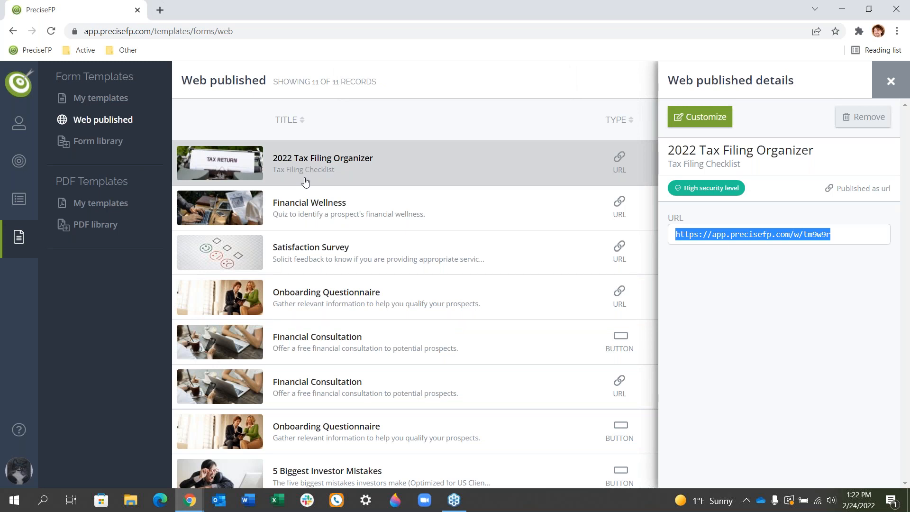
left_click(889, 83)
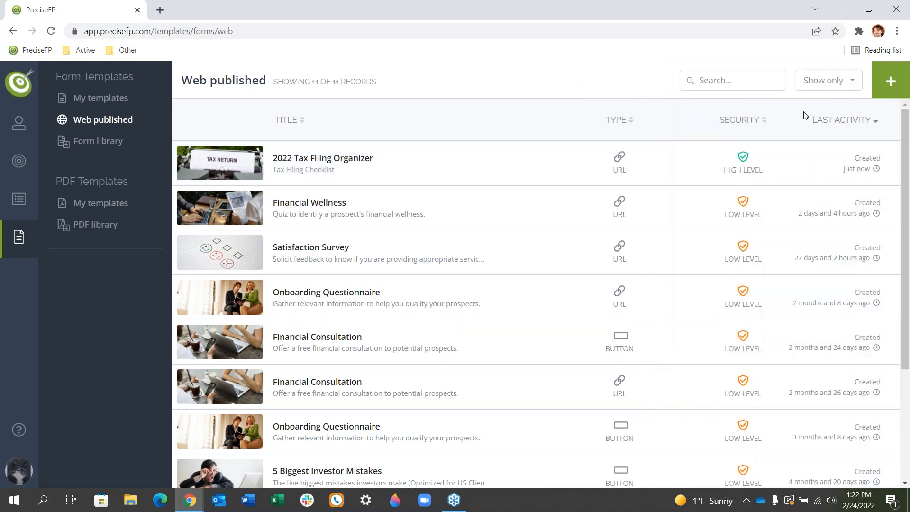
Publish FREE Investment Portfolio Review as a button titled 'Click here to get started'
left_click(893, 90)
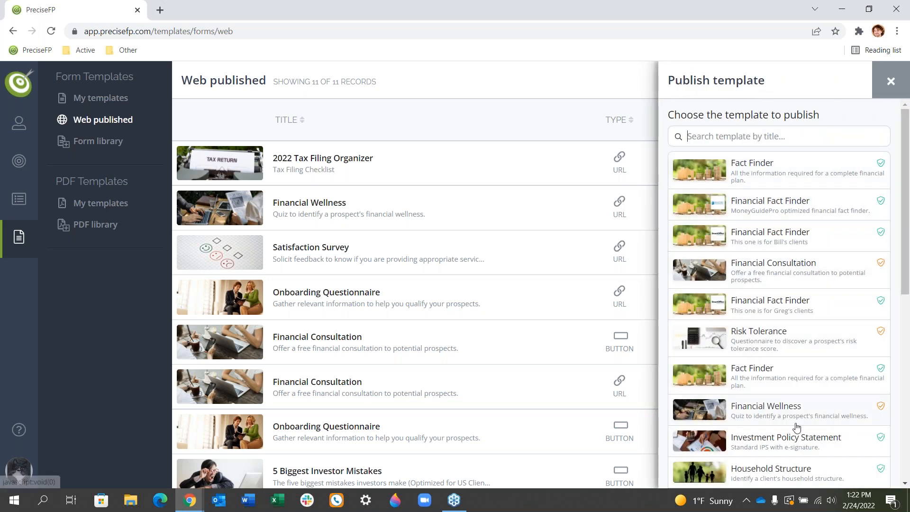
scroll(752, 356, "down", 5)
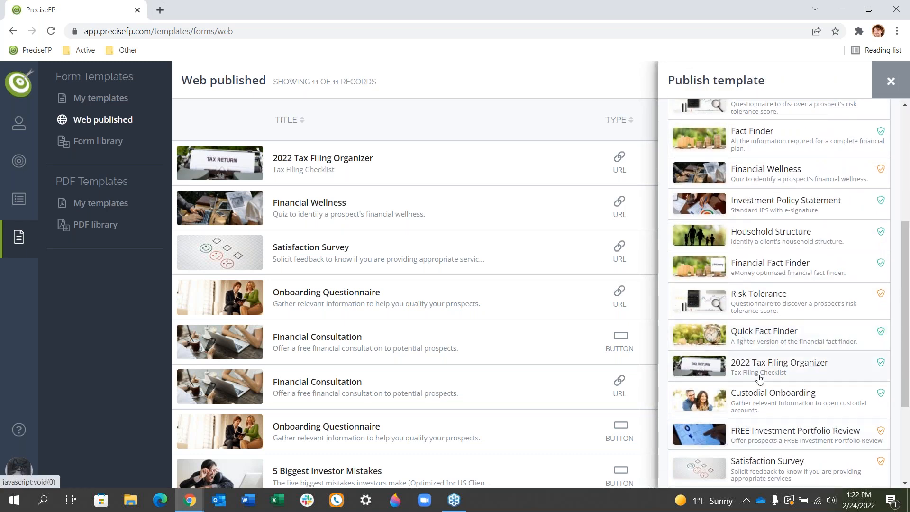
scroll(760, 384, "down", 3)
left_click(775, 316)
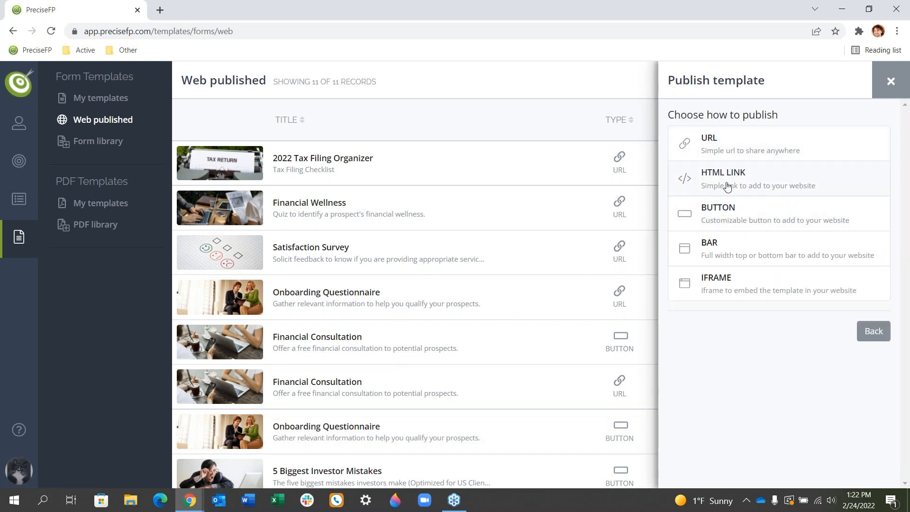
left_click(753, 225)
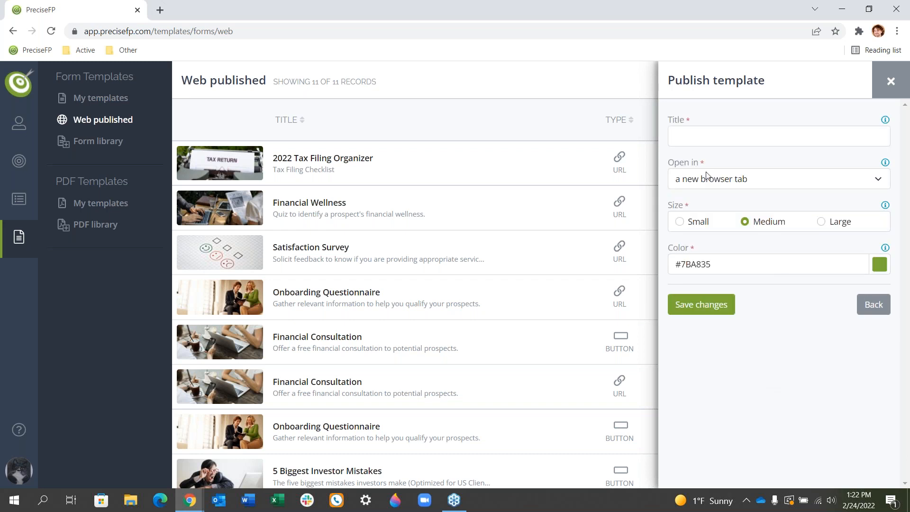
left_click(729, 135)
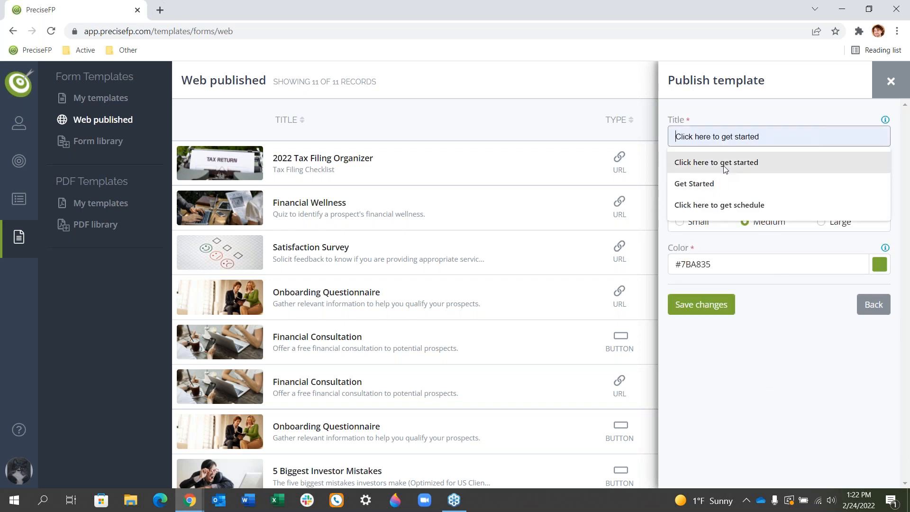
left_click(713, 167)
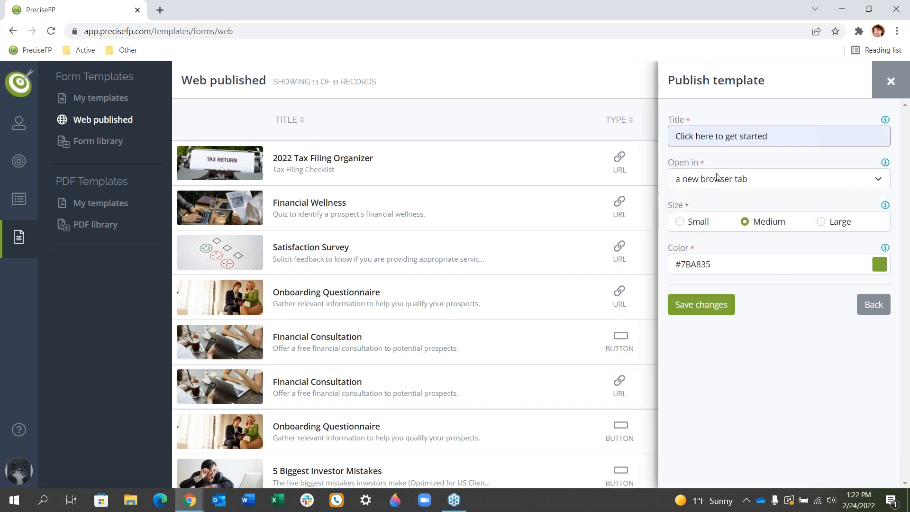
left_click(712, 183)
left_click(709, 309)
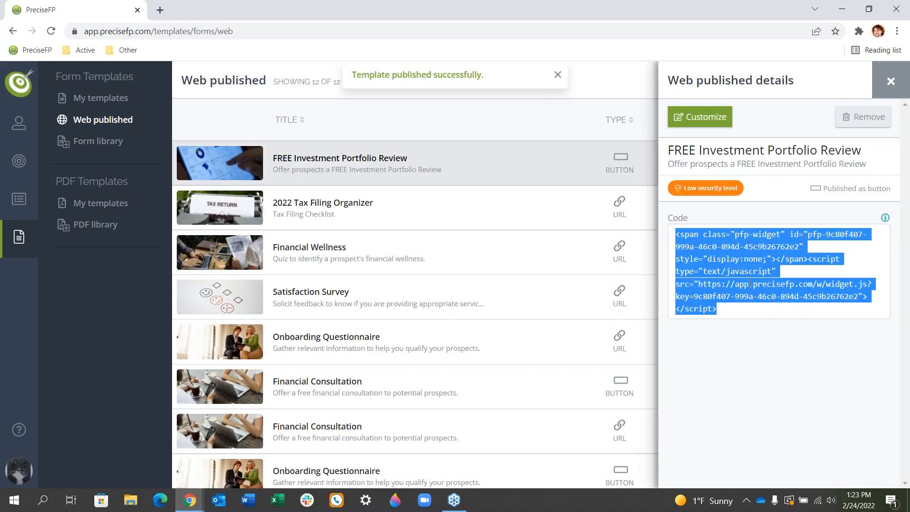
Review the Satisfaction Survey URL and the new button's embed code, then close the details
left_click(787, 404)
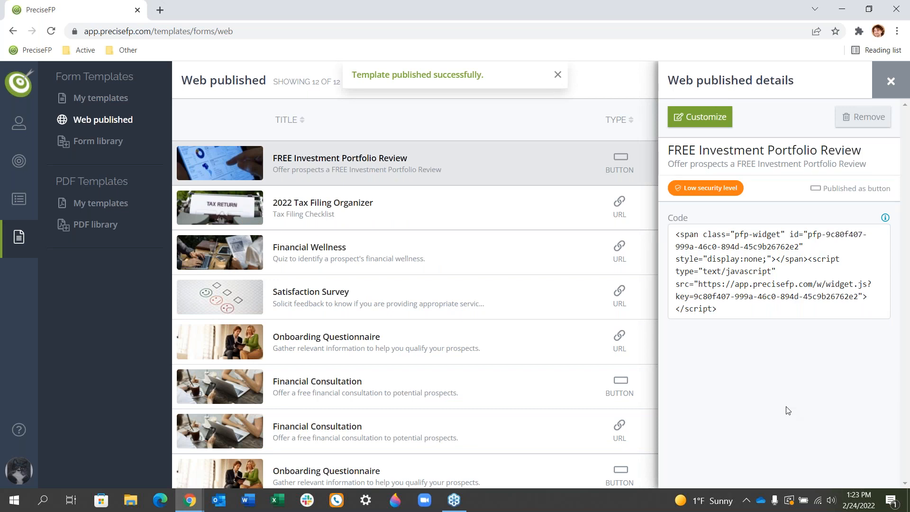
left_click(554, 311)
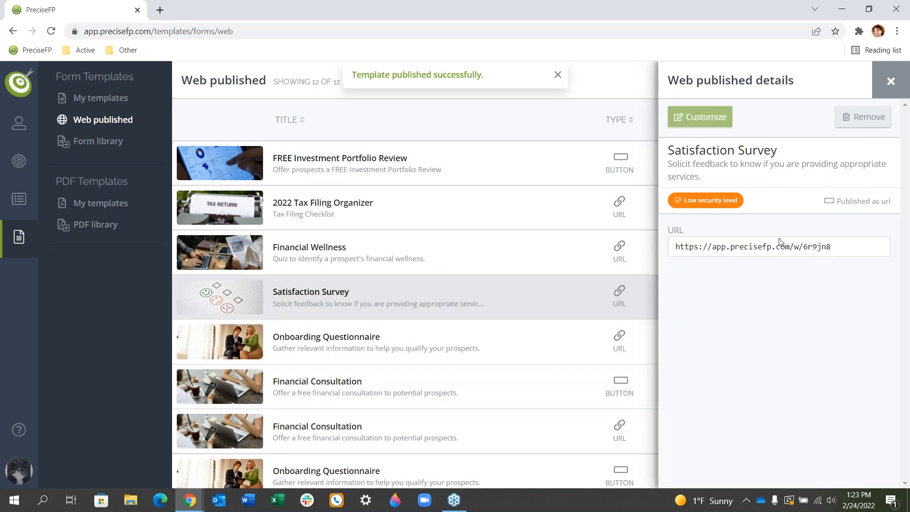
left_click(482, 153)
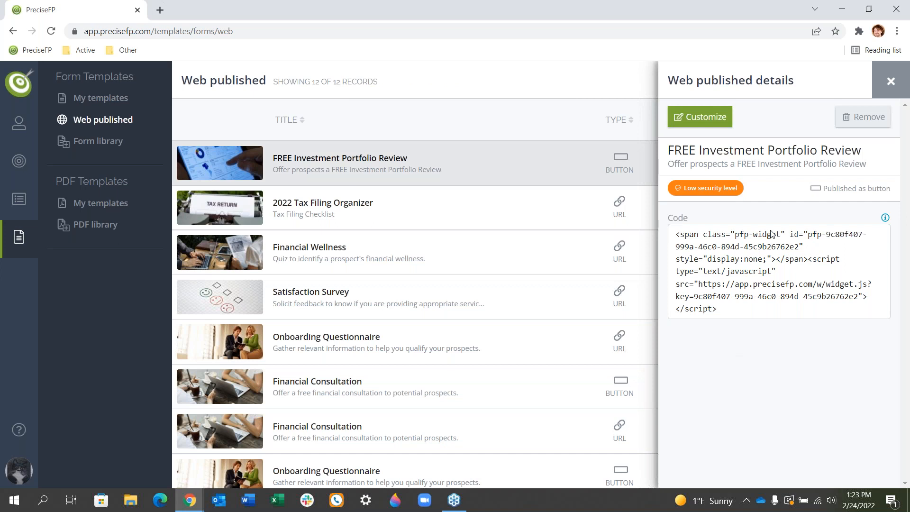
left_click(891, 81)
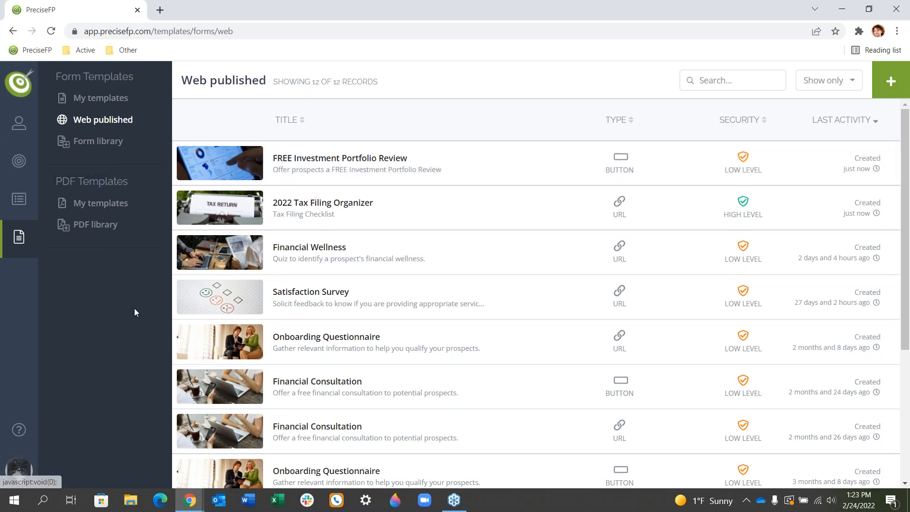
Look over the Notifications settings, then open the templates Form library
left_click(20, 469)
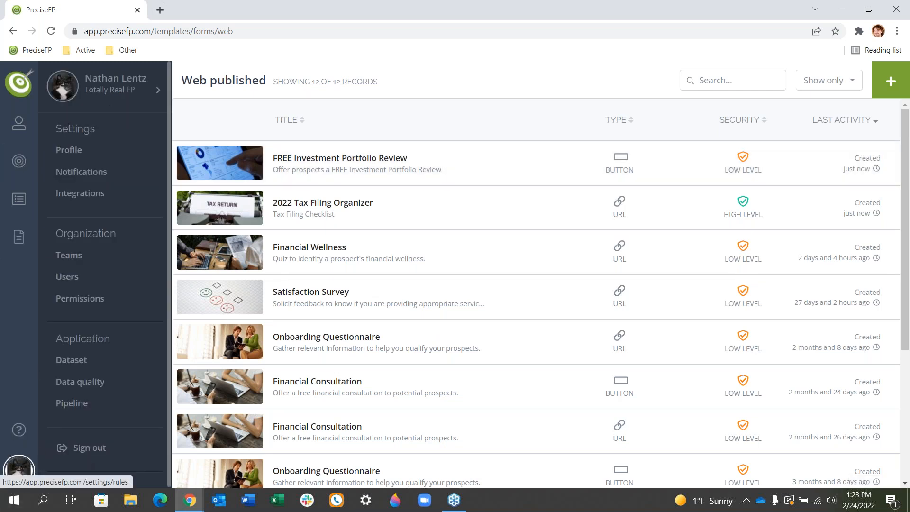
left_click(70, 174)
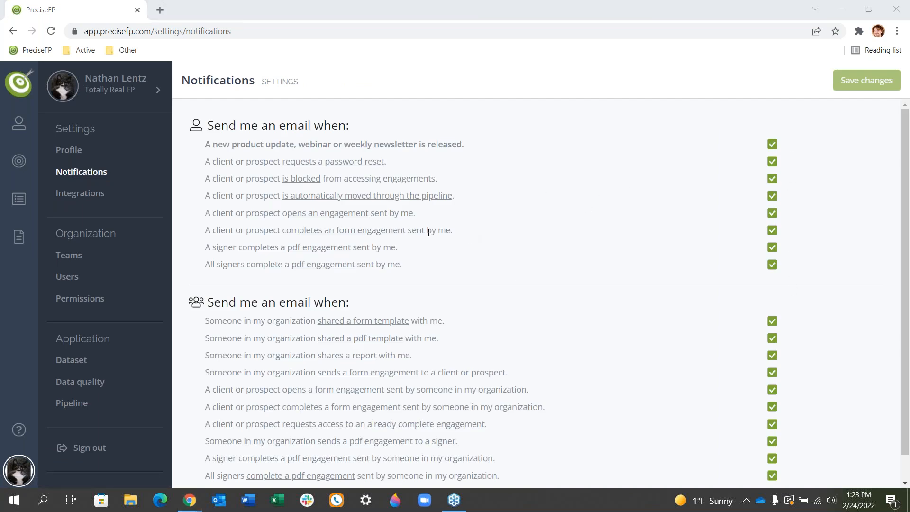
left_click(30, 236)
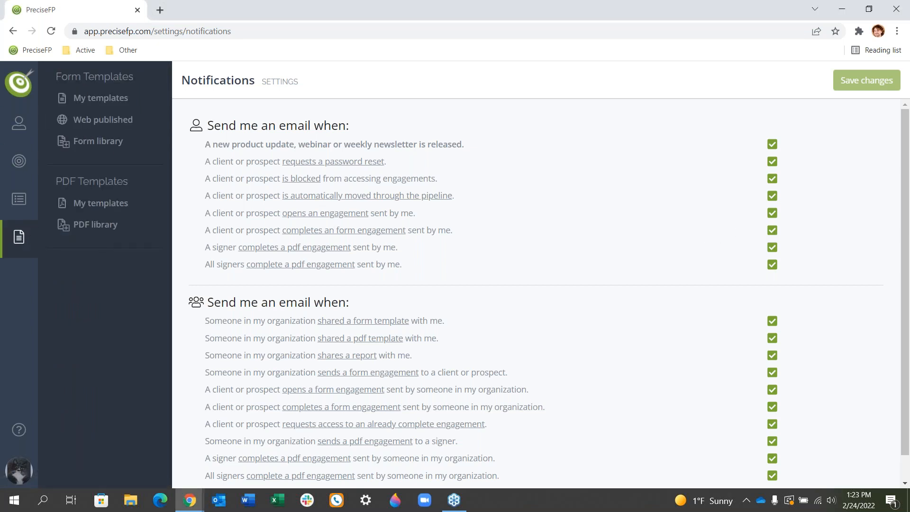
left_click(98, 141)
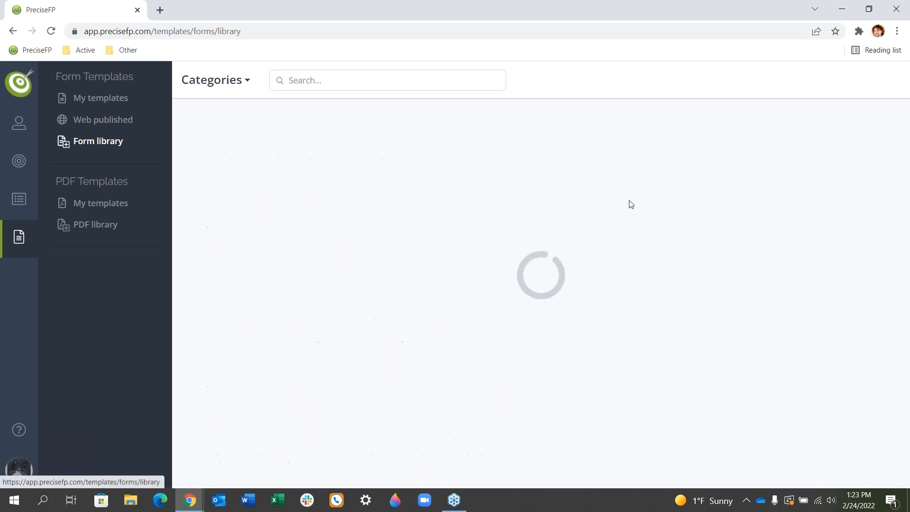
Filter the form library to Policies and Agreements, then switch to My templates
left_click(232, 84)
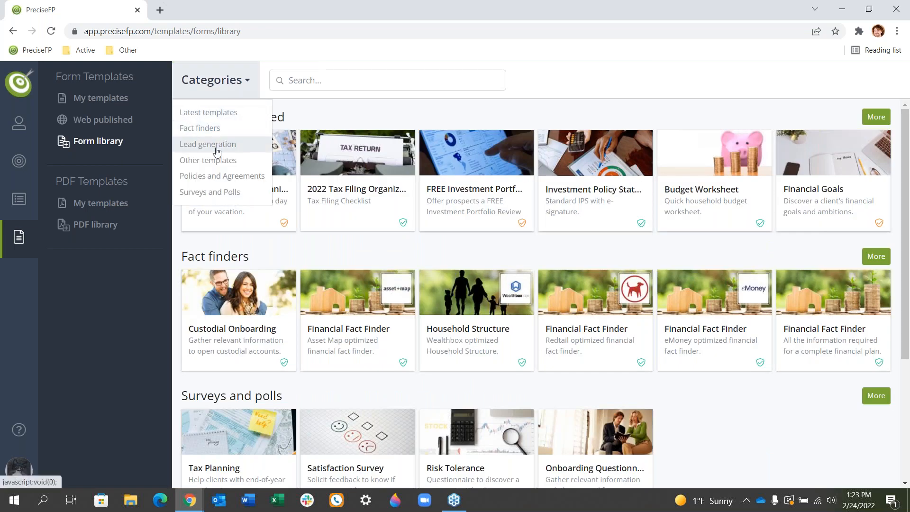
left_click(227, 180)
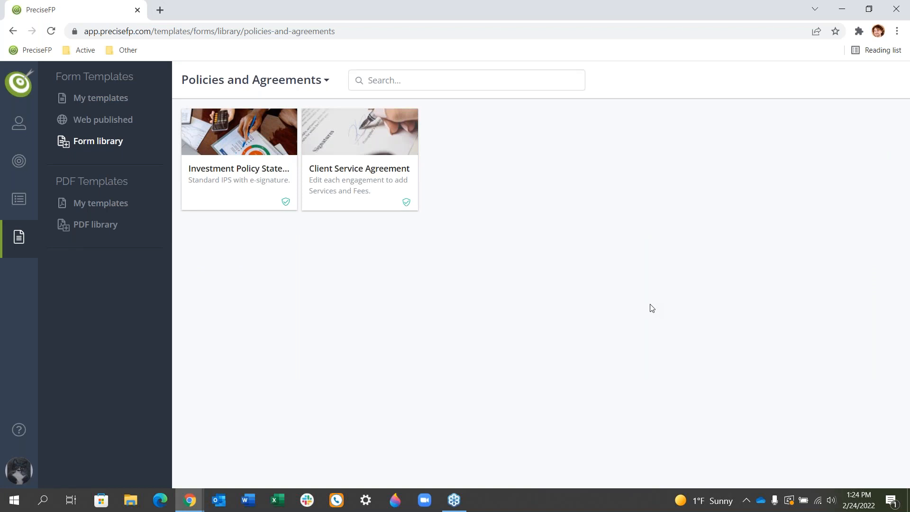
left_click(111, 106)
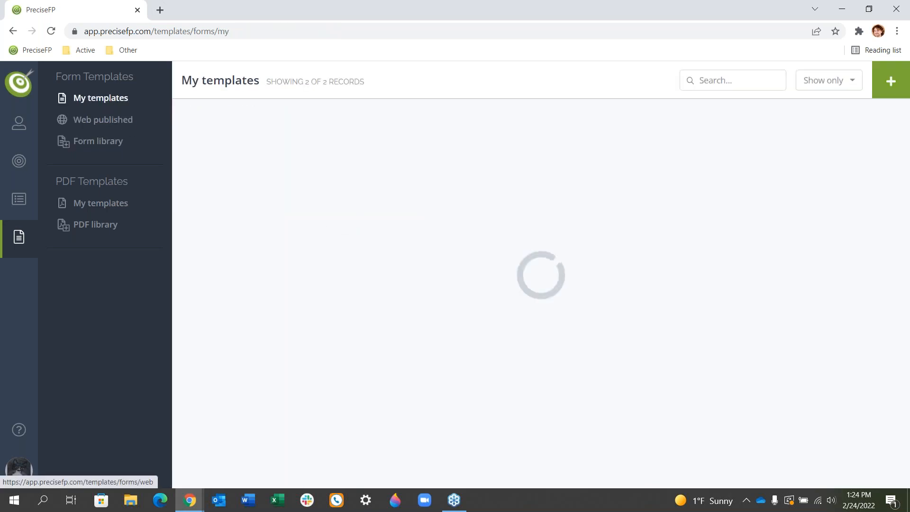
Open the Client Service Agreement with Documents template in the editor
scroll(398, 324, "down", 15)
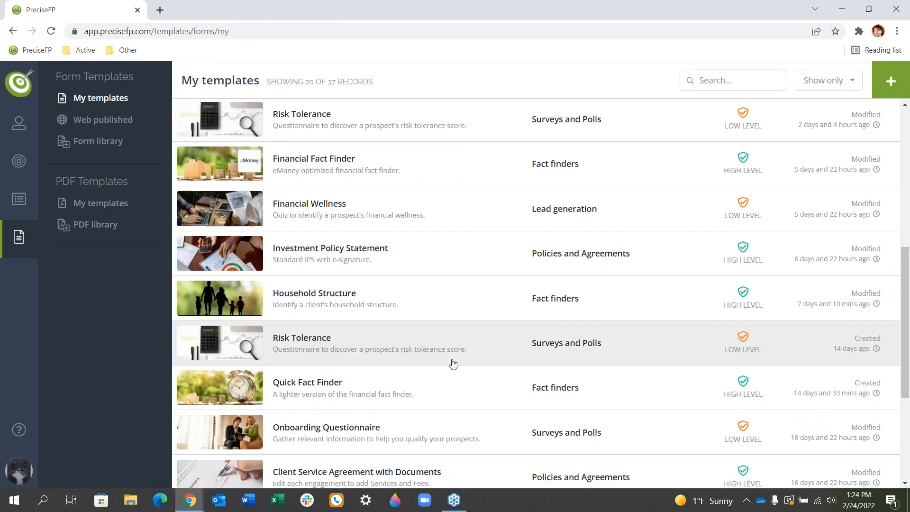
left_click(464, 301)
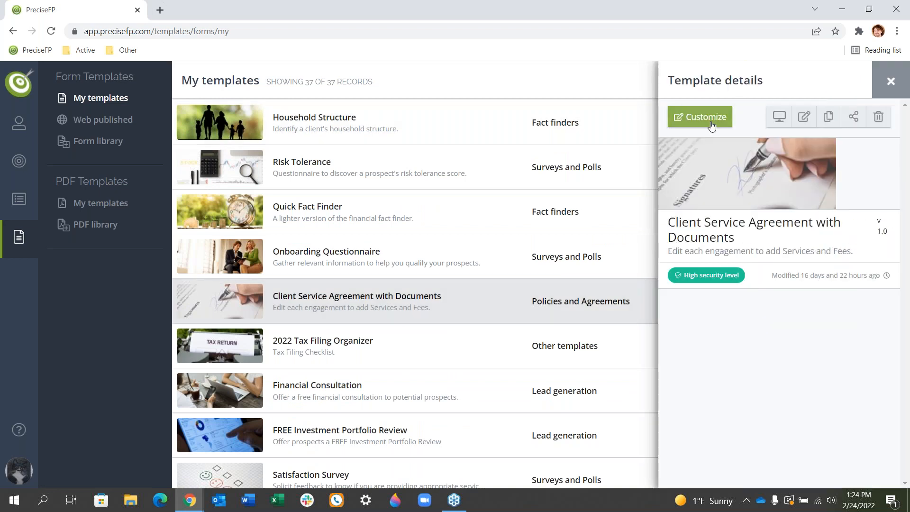
left_click(724, 117)
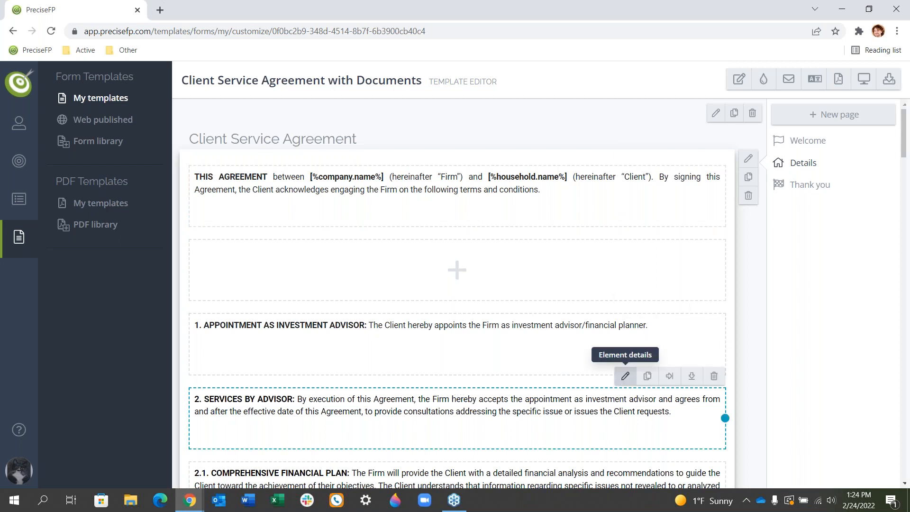
Inspect the SERVICES BY ADVISOR paragraph and a new text box element without saving changes
left_click(625, 377)
left_click_drag(511, 190, 368, 151)
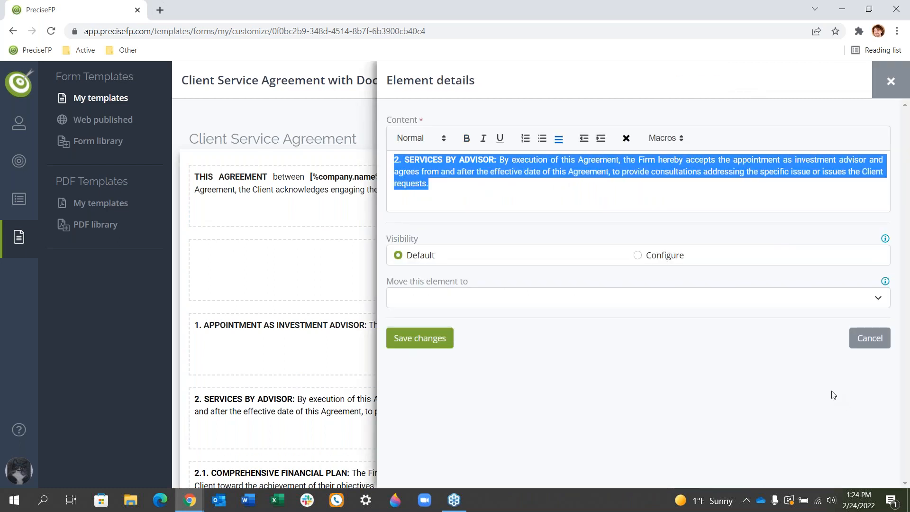
left_click(891, 90)
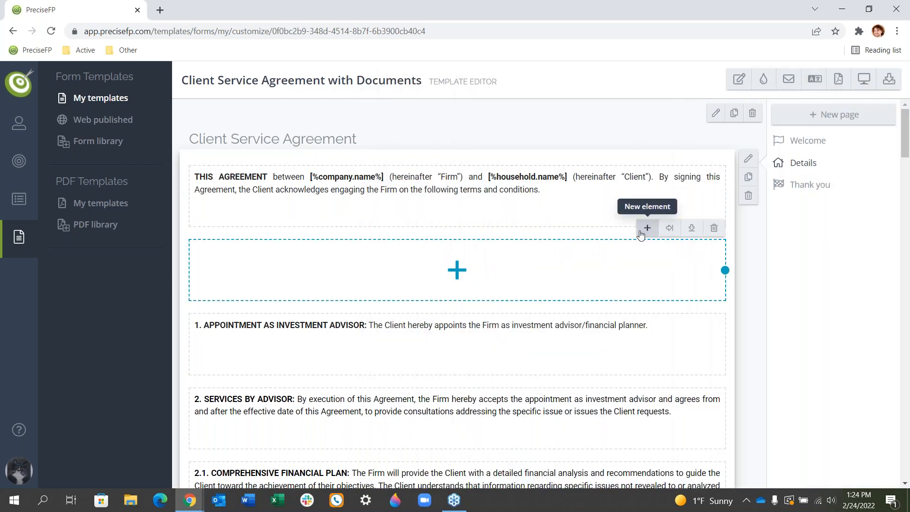
left_click(647, 227)
left_click(702, 420)
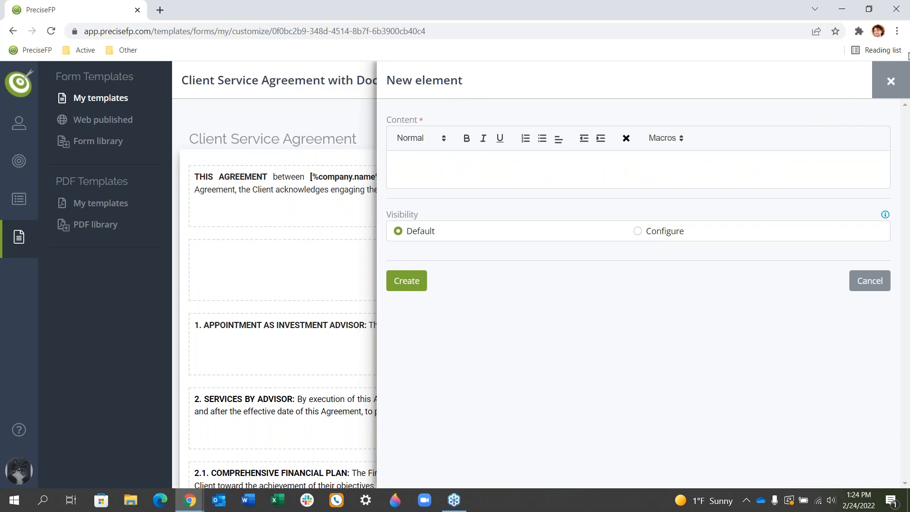
left_click(891, 81)
Open the Client Signature field's element details
scroll(904, 139, "down", 1)
left_click_drag(904, 139, 904, 455)
mouse_move(227, 312)
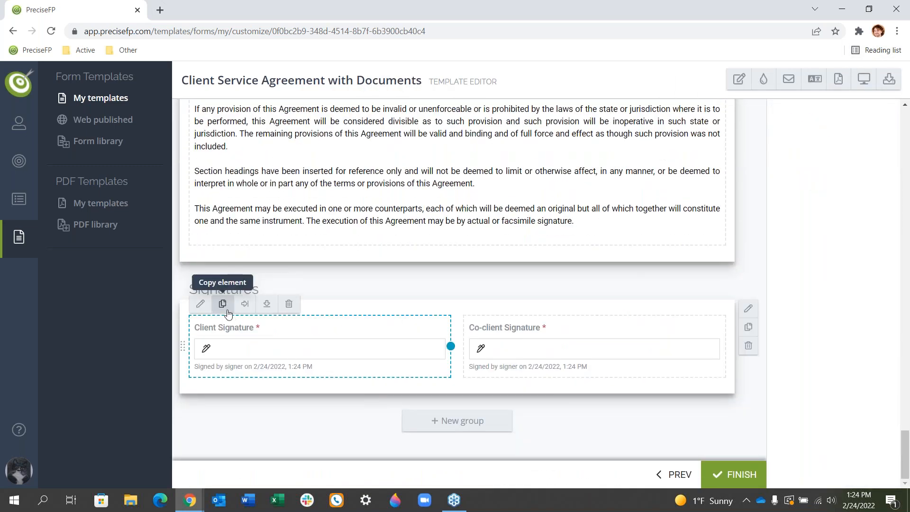
left_click(200, 303)
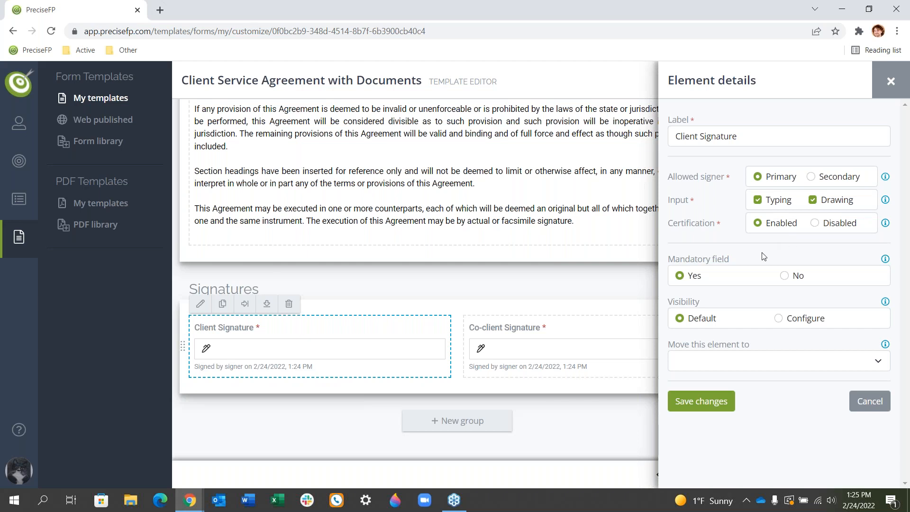
Close the Client Signature element details without saving
left_click(890, 81)
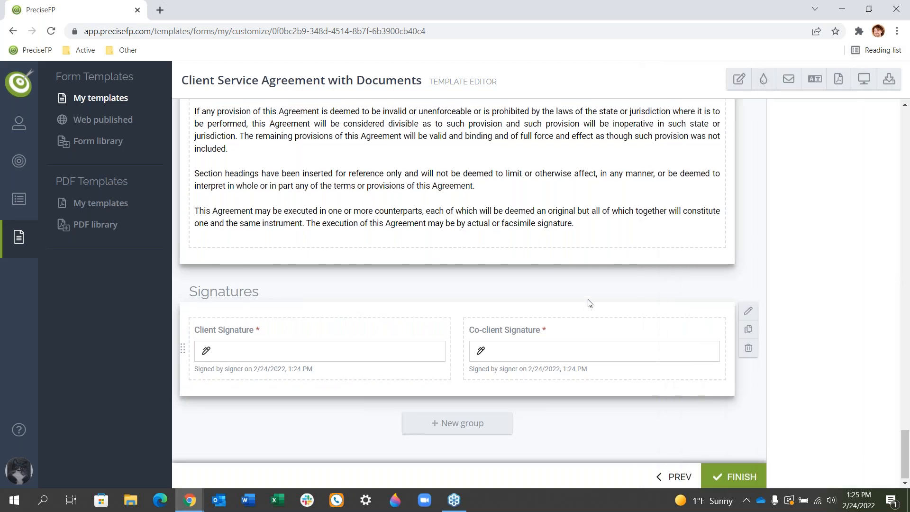
scroll(588, 298, "up", 10)
scroll(583, 297, "down", 5)
scroll(583, 297, "down", 10)
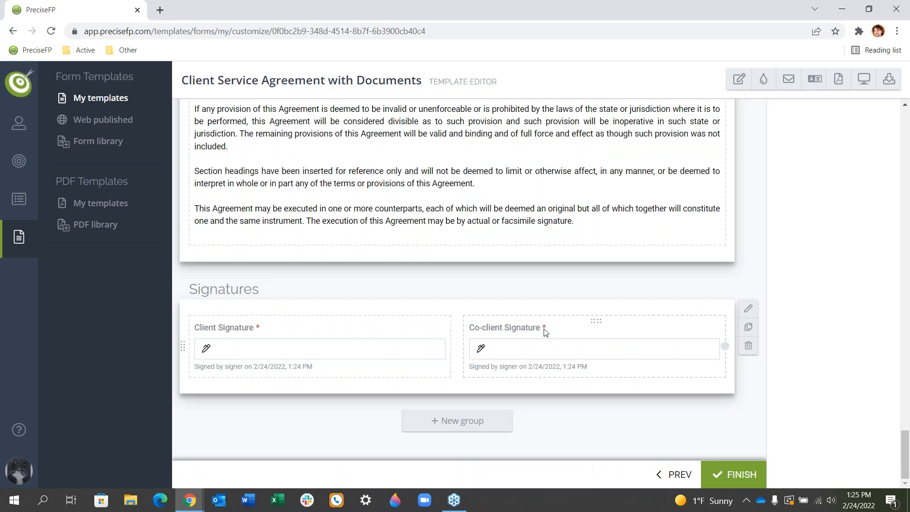
Inspect the Co-client Signature element's settings, then close them unsaved
left_click(545, 333)
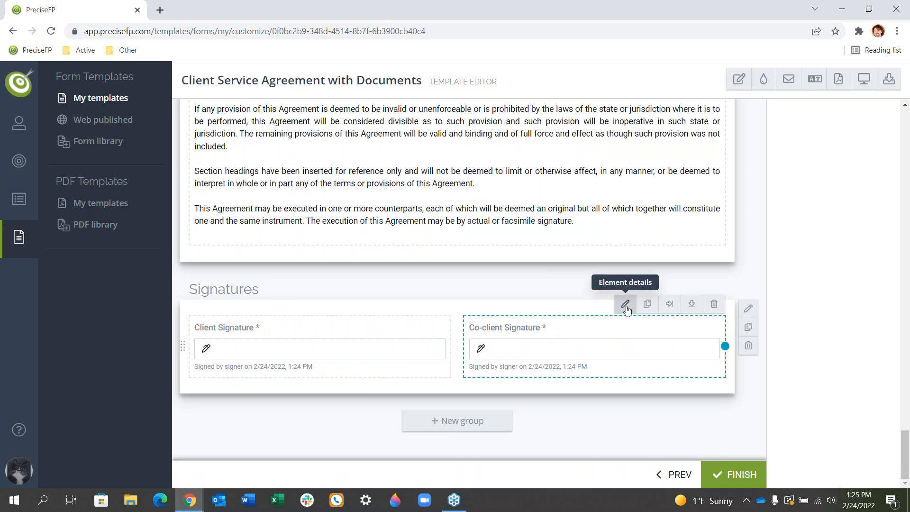
left_click(626, 305)
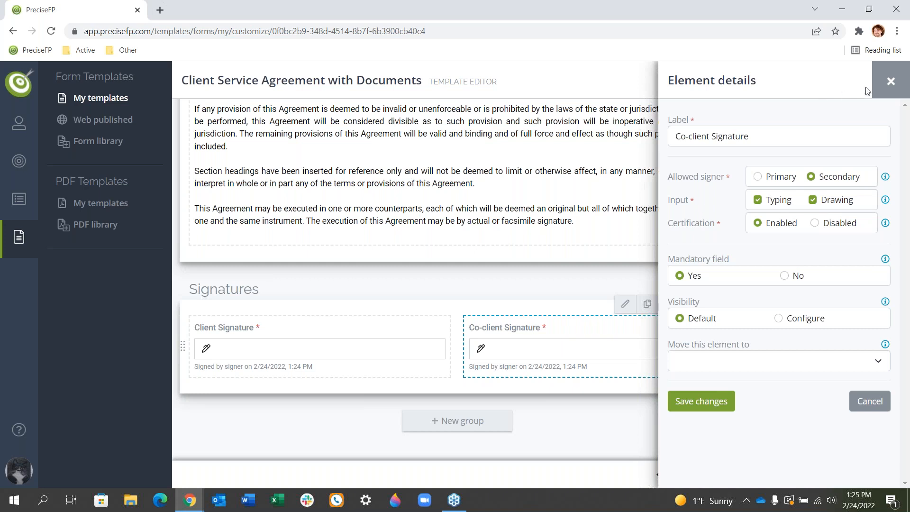
left_click(891, 81)
scroll(610, 258, "up", 15)
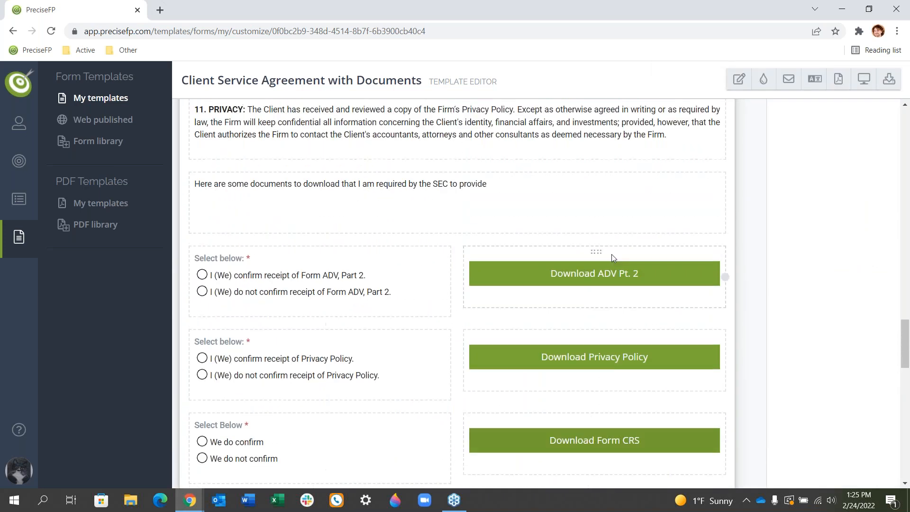
scroll(612, 258, "down", 2)
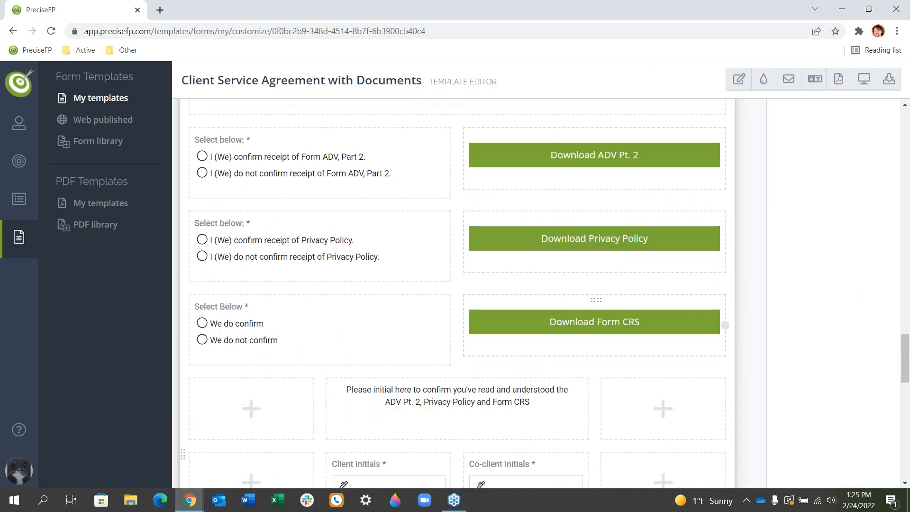
Dismiss the new-element list for the empty cell, then inspect and close the Client Initials details
left_click(644, 366)
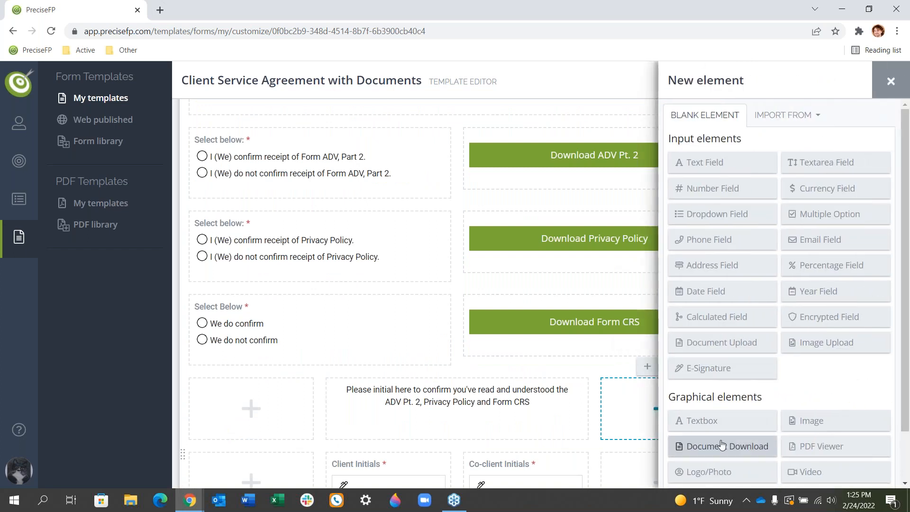
left_click(890, 82)
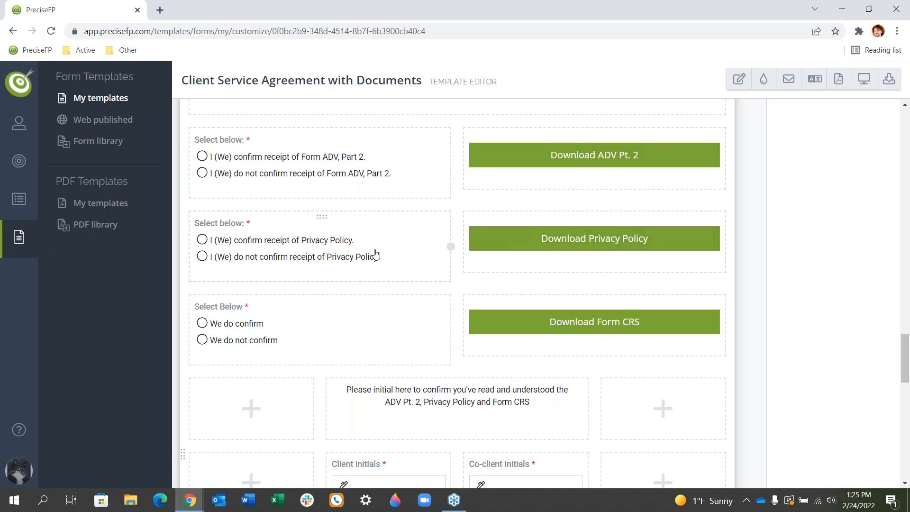
scroll(372, 254, "down", 3)
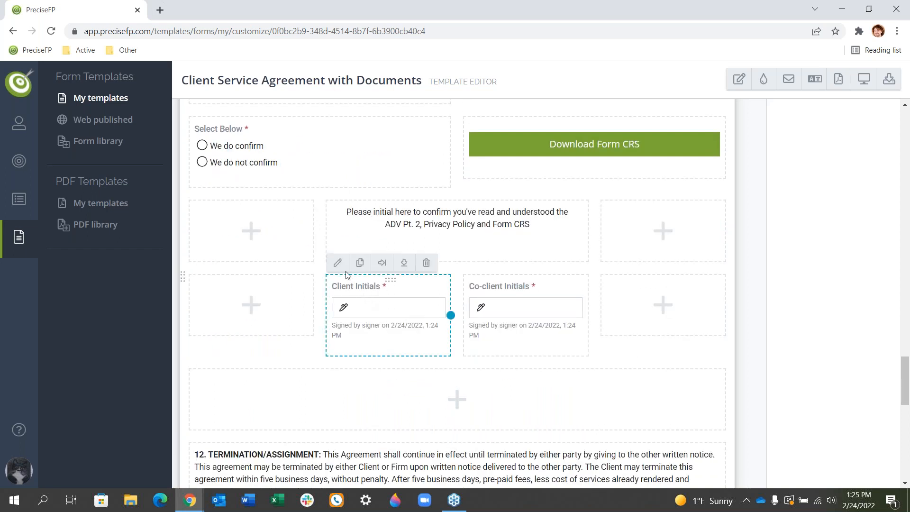
left_click(337, 263)
double_click(708, 137)
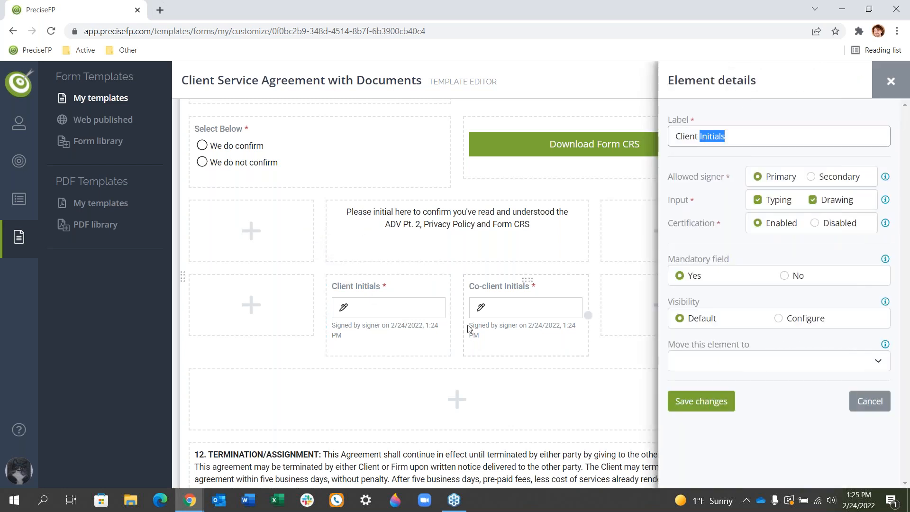
left_click(892, 80)
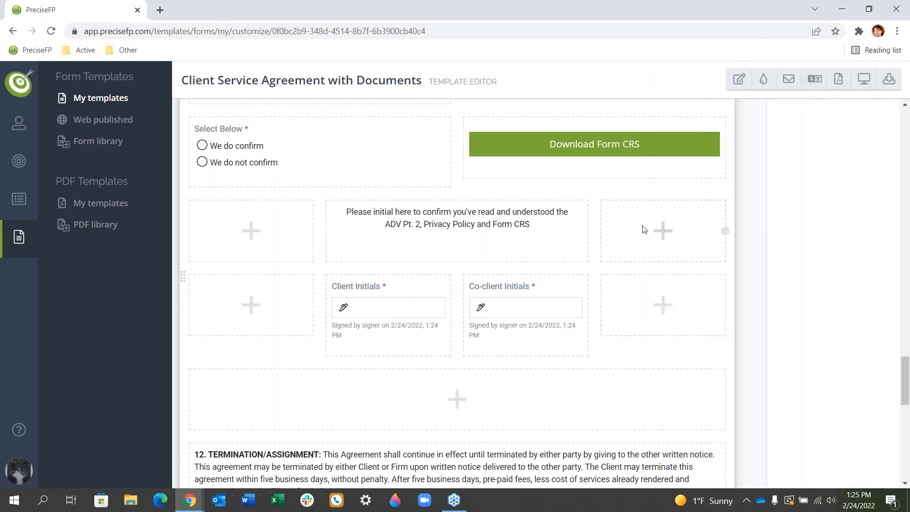
scroll(640, 246, "up", 4)
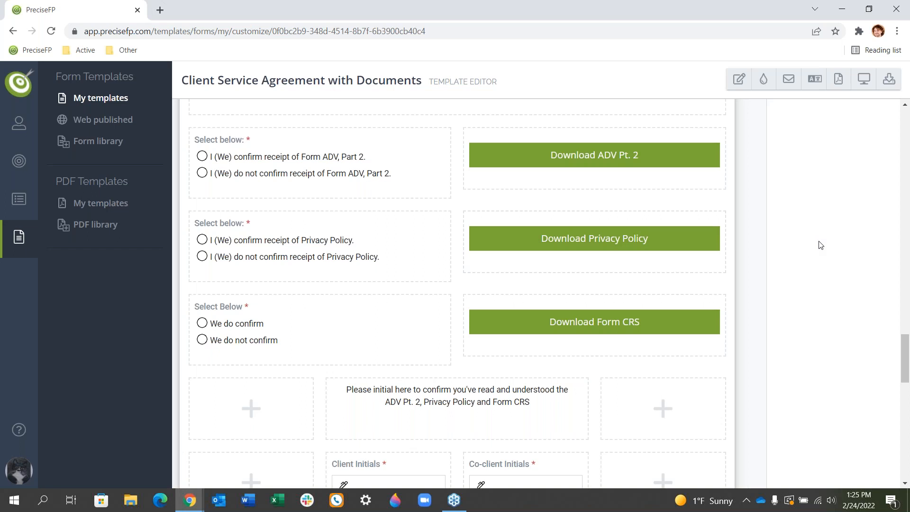
Open the Risk Tolerance template from My templates in the Form library and preview it
left_click(98, 141)
scroll(474, 379, "down", 1)
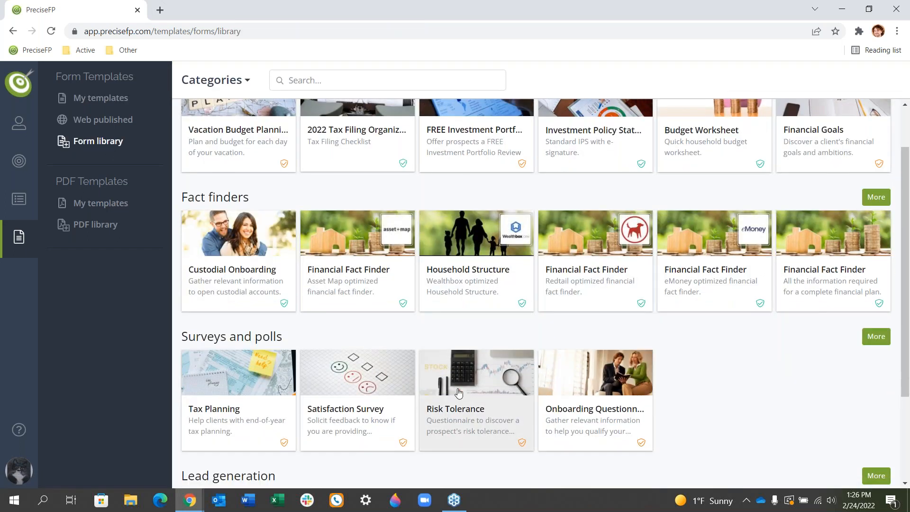
left_click(101, 98)
scroll(417, 327, "down", 3)
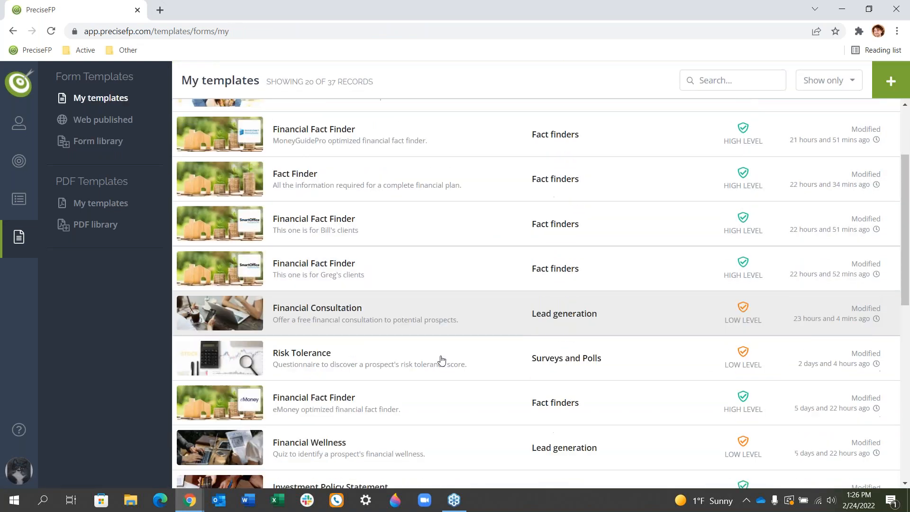
left_click(455, 358)
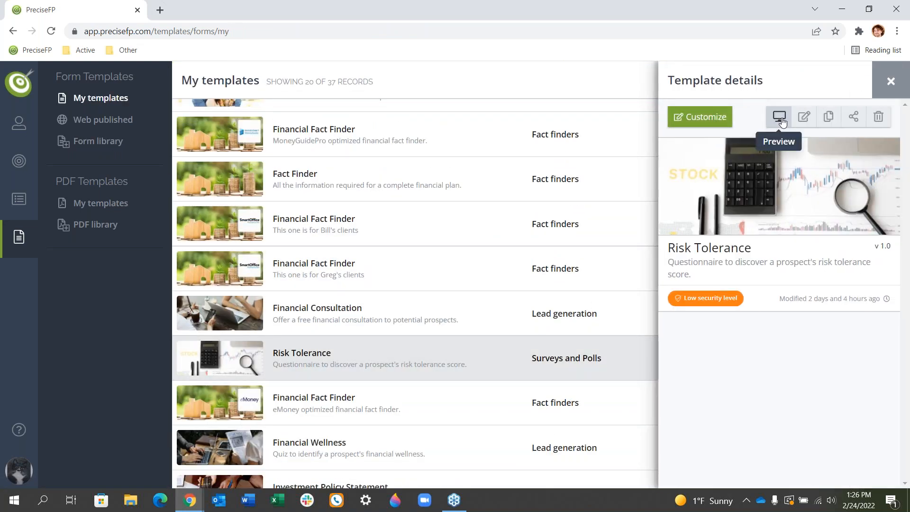
left_click(783, 116)
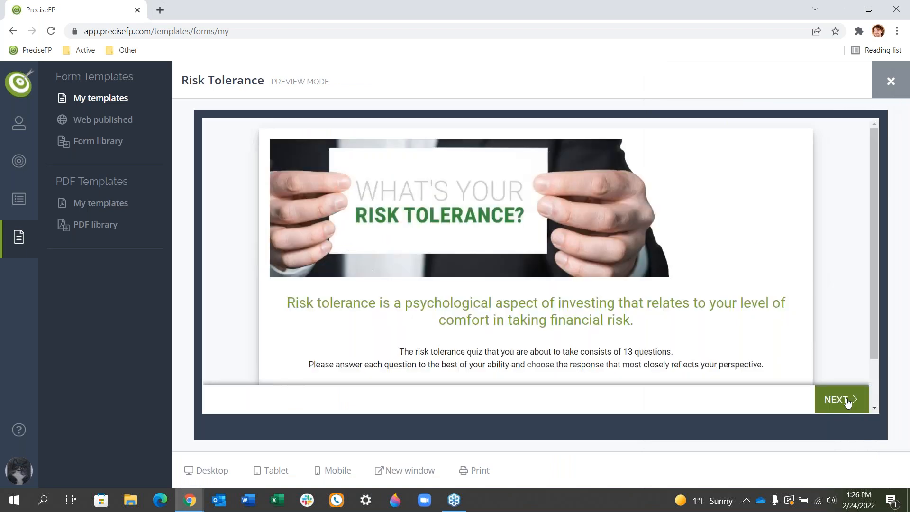
Answer: take risks after research, 50% chance at $5,000, vacation as scheduled, Opportunity
left_click(851, 401)
left_click(325, 177)
left_click(318, 274)
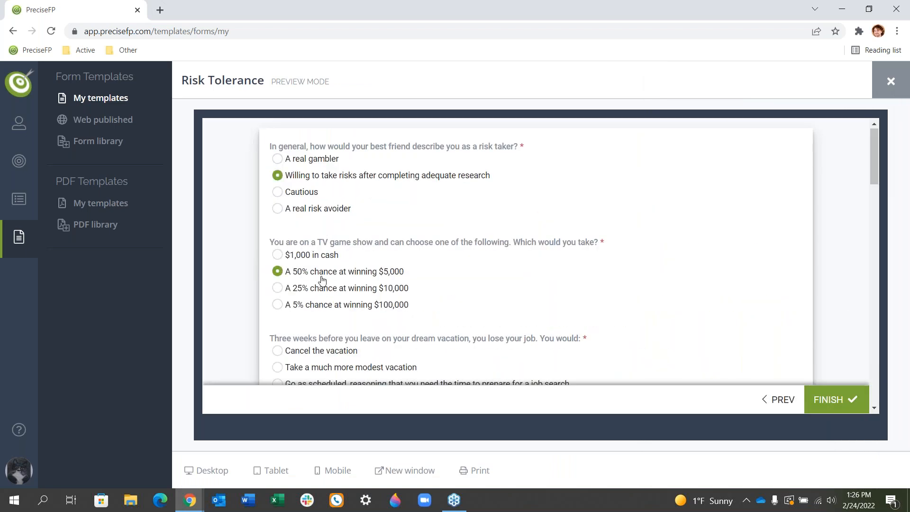
scroll(357, 318, "down", 1)
left_click(356, 322)
scroll(380, 368, "down", 2)
left_click(310, 297)
Choose safe high-quality bonds, somewhat comfortable, the $800 gain, the mutual fund, and both $1,000 gambles
scroll(409, 353, "down", 2)
left_click(381, 269)
left_click(315, 345)
scroll(309, 256, "down", 3)
left_click(346, 244)
left_click(374, 341)
scroll(543, 346, "down", 2)
scroll(343, 256, "down", 1)
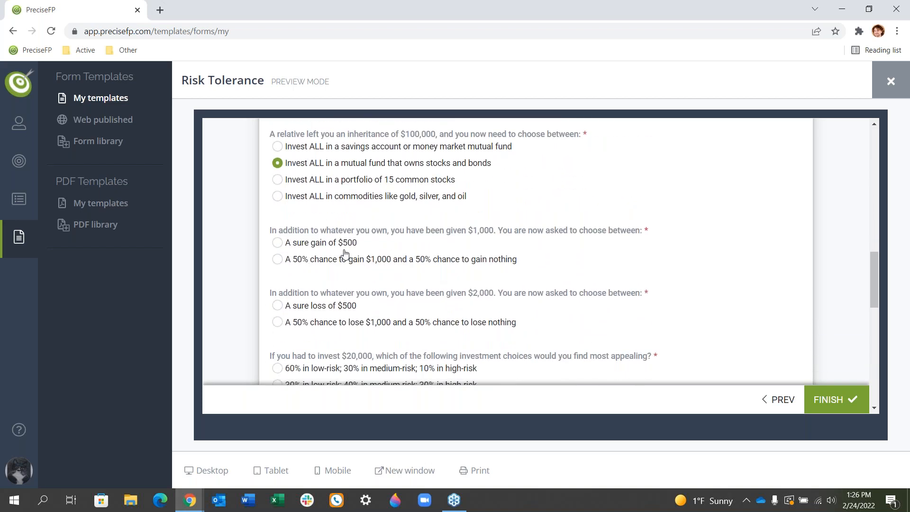
left_click(354, 264)
left_click(347, 322)
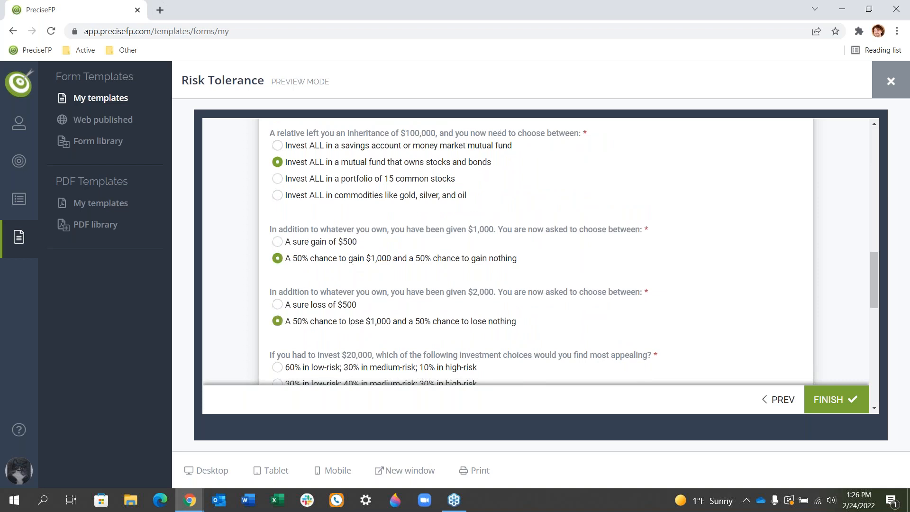
Pick the 10/40/50 risk mix, selling bonds, one month's salary, then finish and close the score-70 result
scroll(375, 284, "down", 2)
left_click(379, 283)
scroll(469, 303, "down", 2)
left_click(334, 268)
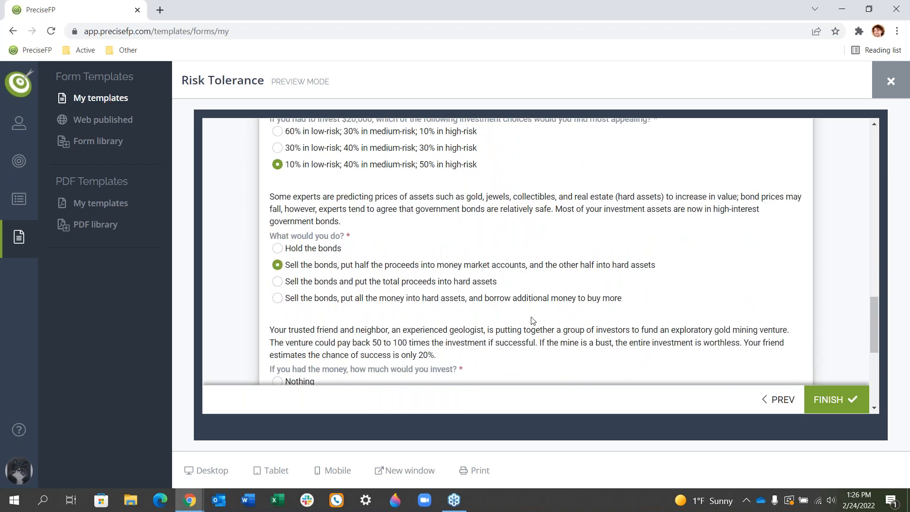
scroll(334, 275, "down", 2)
left_click(317, 284)
scroll(312, 265, "down", 2)
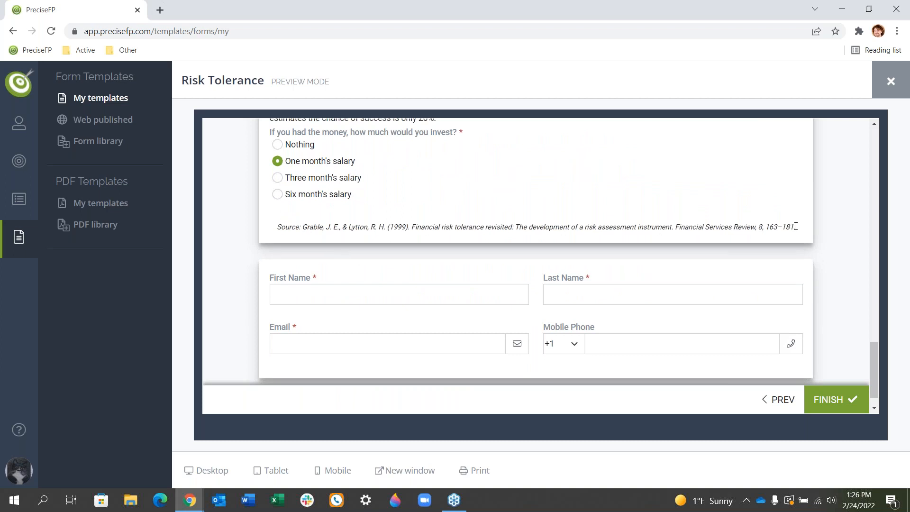
left_click_drag(796, 226, 294, 237)
left_click(623, 240)
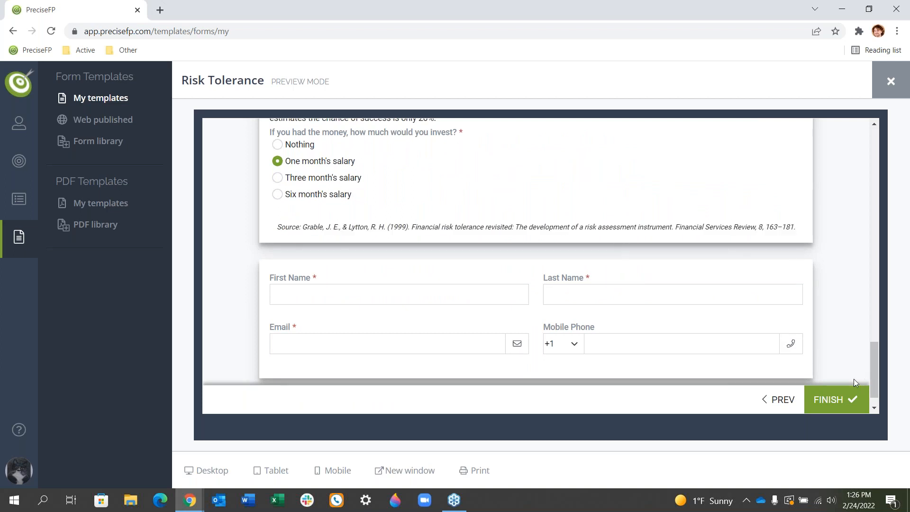
left_click(837, 408)
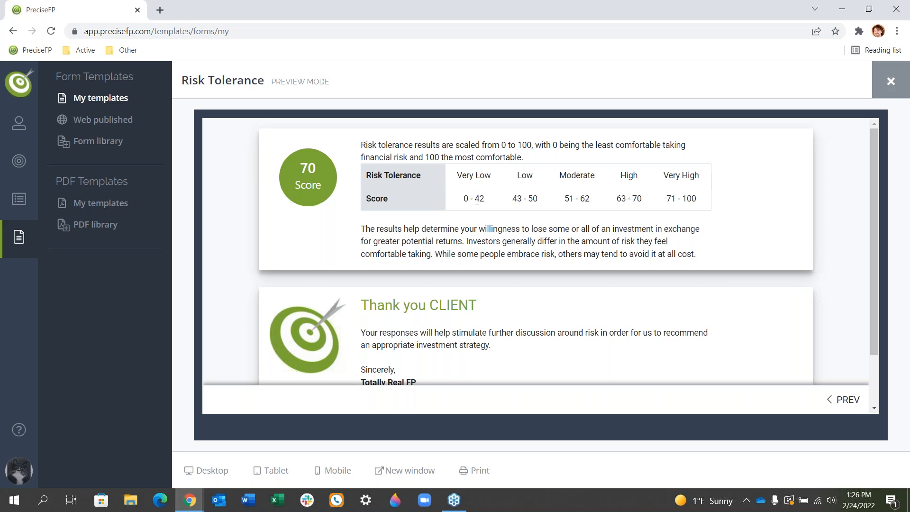
left_click(886, 91)
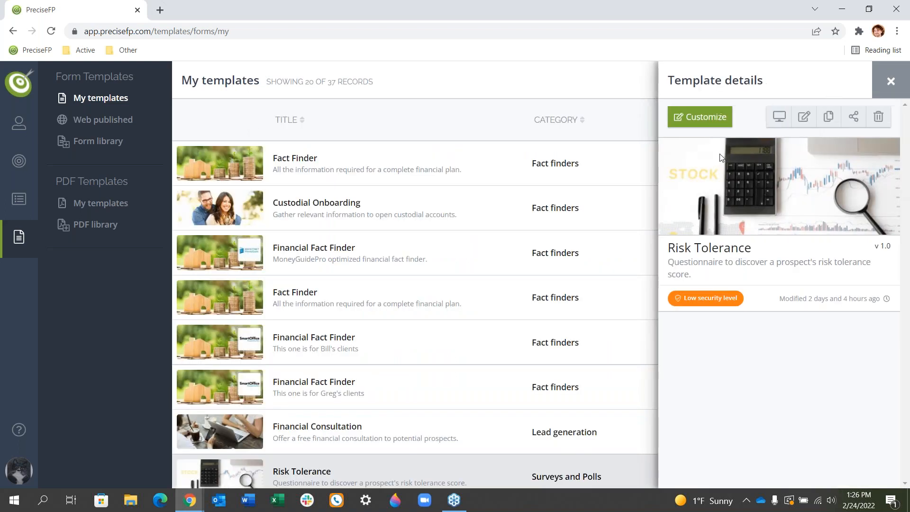
Open the Risk Tolerance template in the editor and the risk-taker question's details
left_click(700, 118)
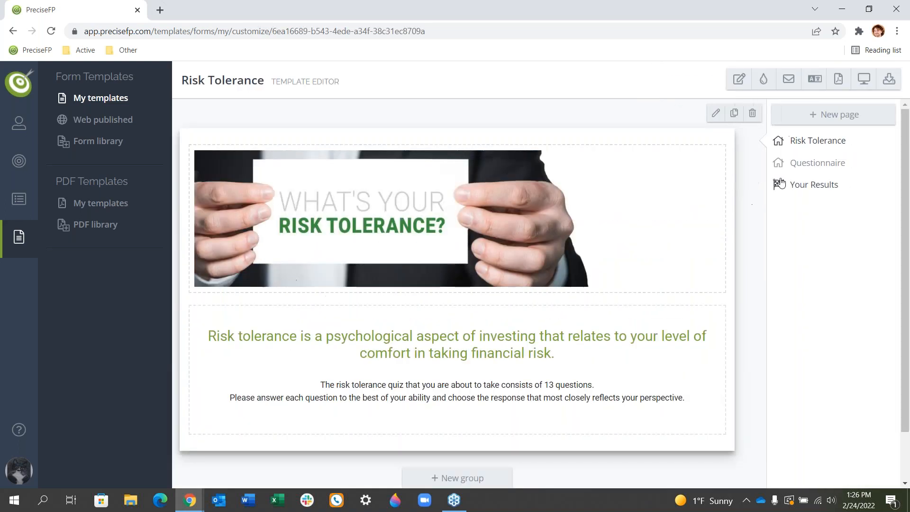
left_click(813, 166)
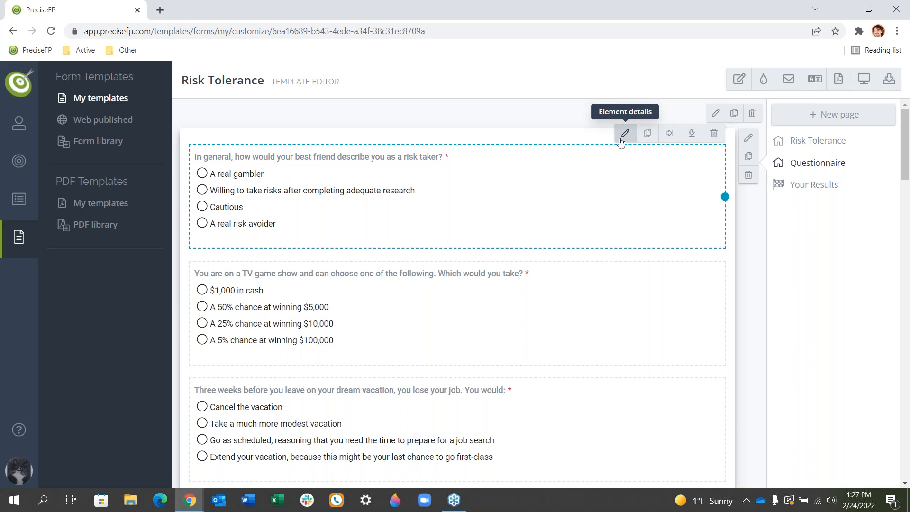
left_click(626, 136)
left_click_drag(858, 137, 672, 145)
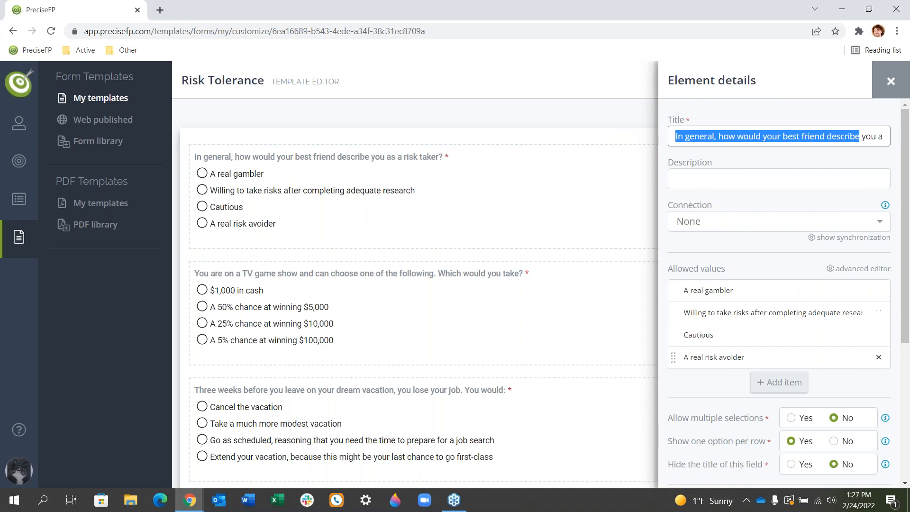
Add and remove two empty answer rows, check the 8, 6, 4, 2 scores, then close the details
left_click(780, 388)
left_click(783, 411)
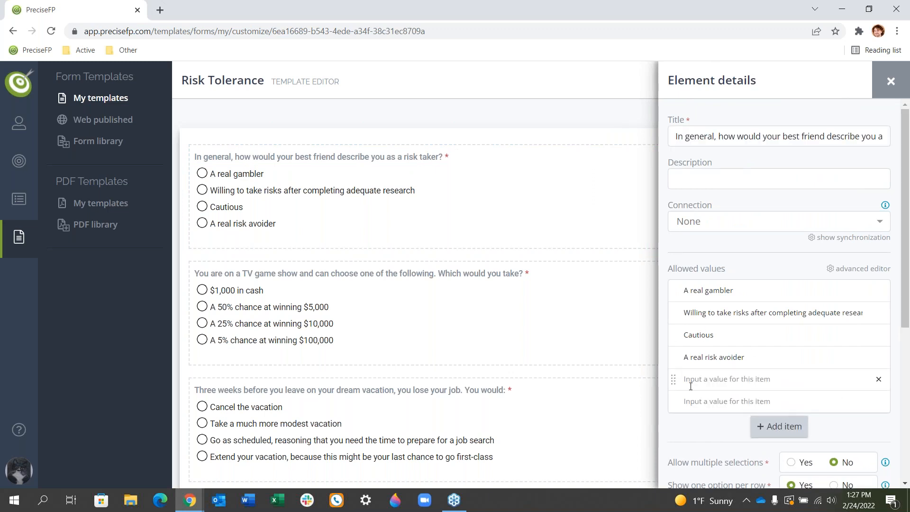
left_click(723, 380)
left_click(878, 379)
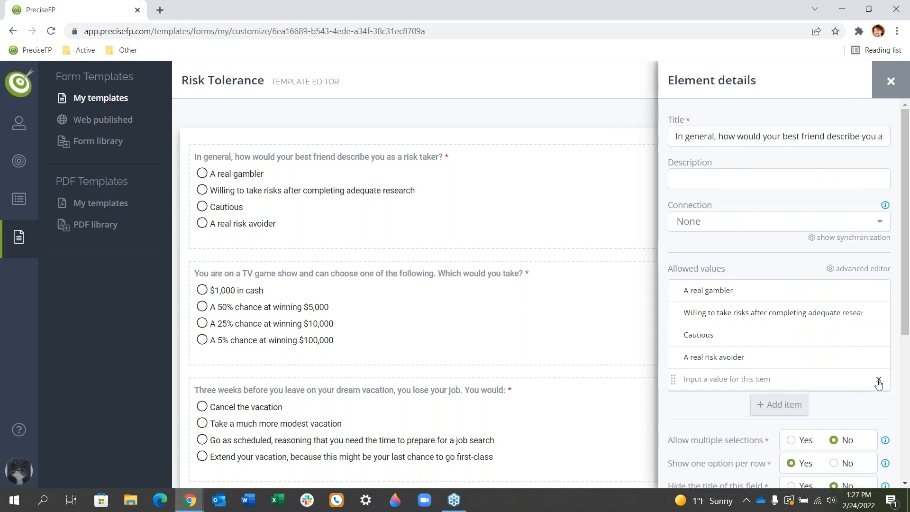
left_click(879, 379)
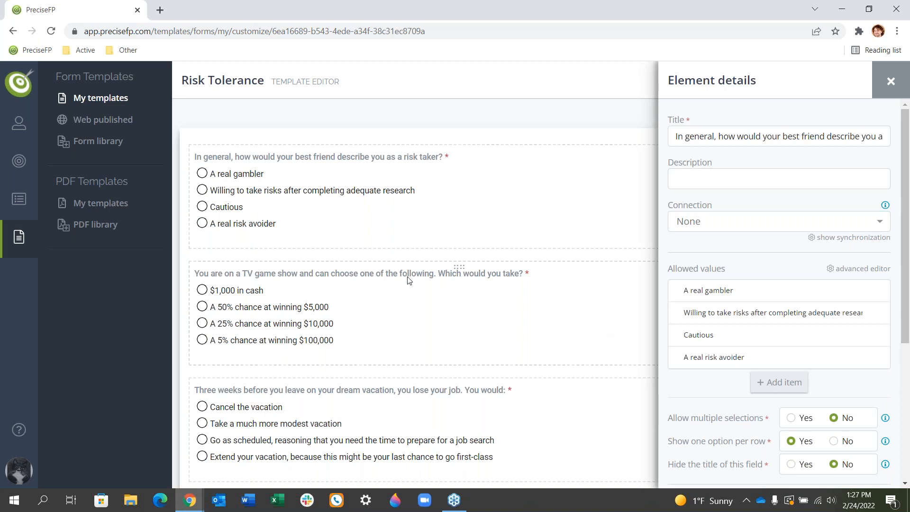
left_click(875, 269)
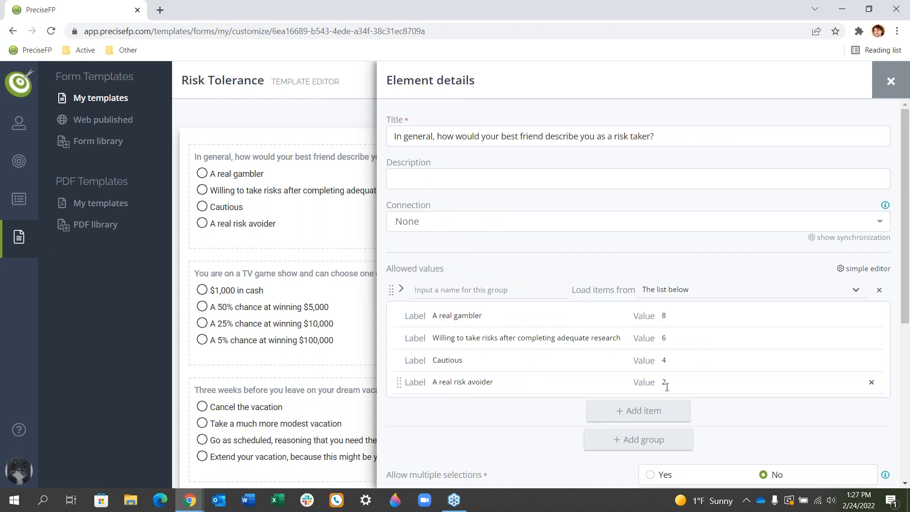
left_click(891, 81)
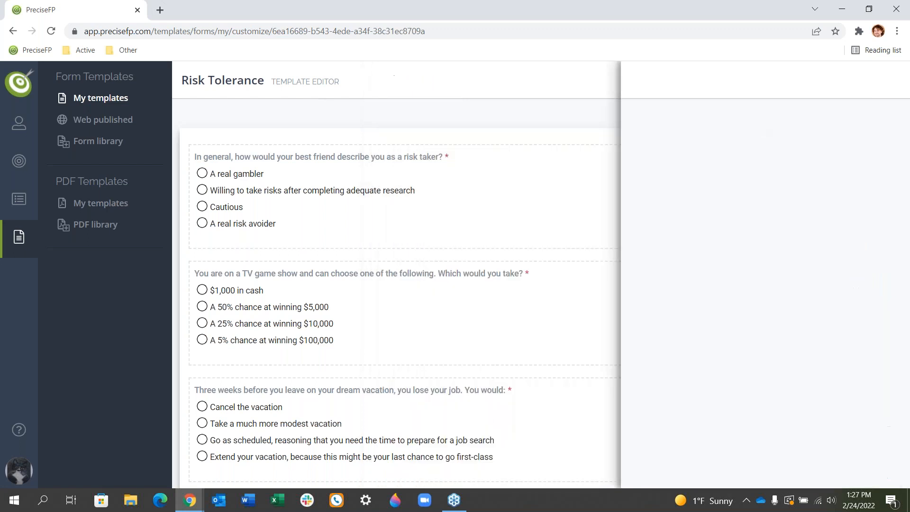
Inspect the Score field's details and close them
scroll(480, 270, "down", 20)
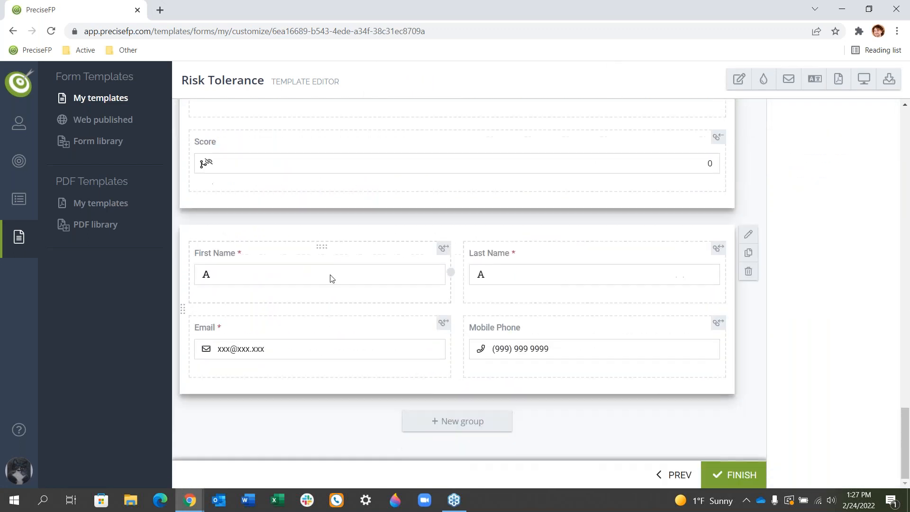
left_click(625, 118)
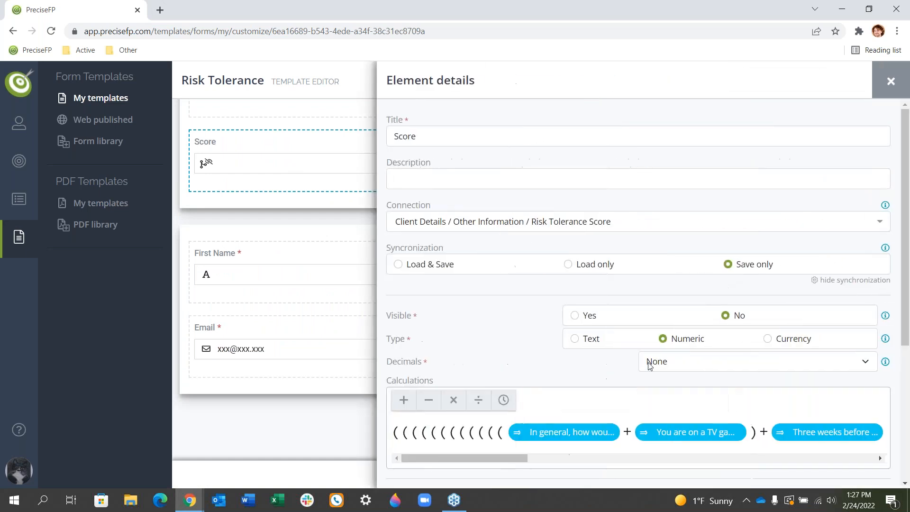
left_click_drag(521, 459, 879, 456)
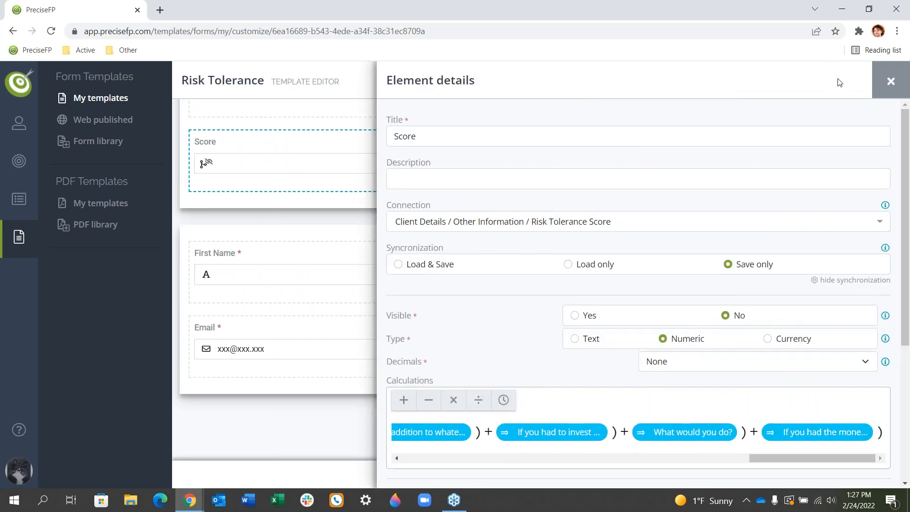
left_click(892, 79)
On the Your Results page, inspect the score element's details and close them
scroll(736, 262, "up", 15)
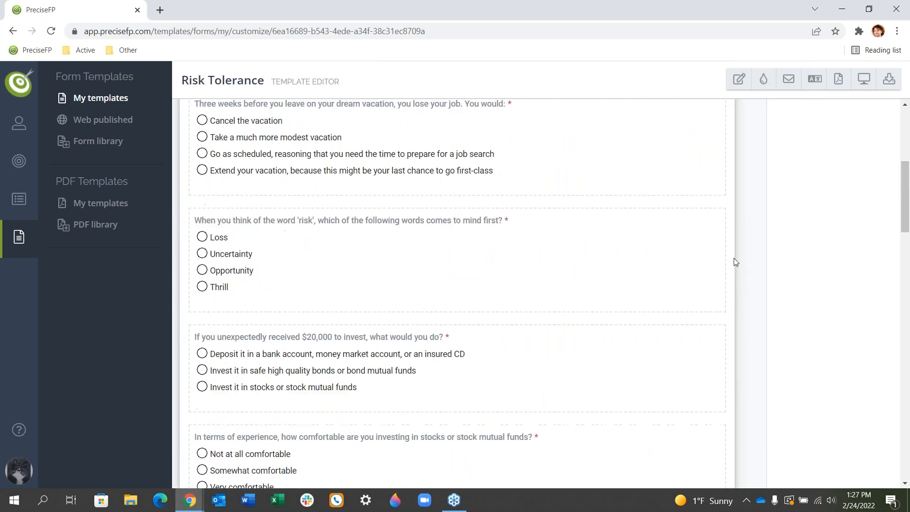
left_click(809, 186)
left_click(220, 181)
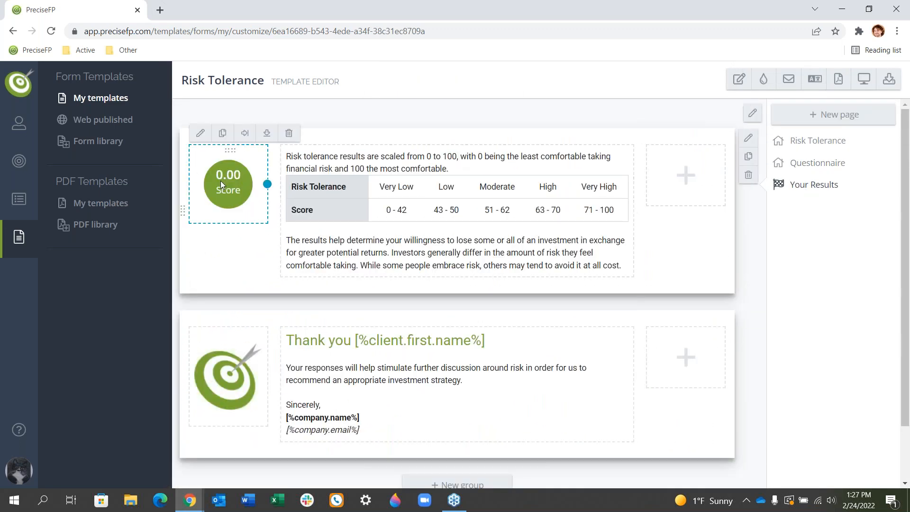
left_click(200, 132)
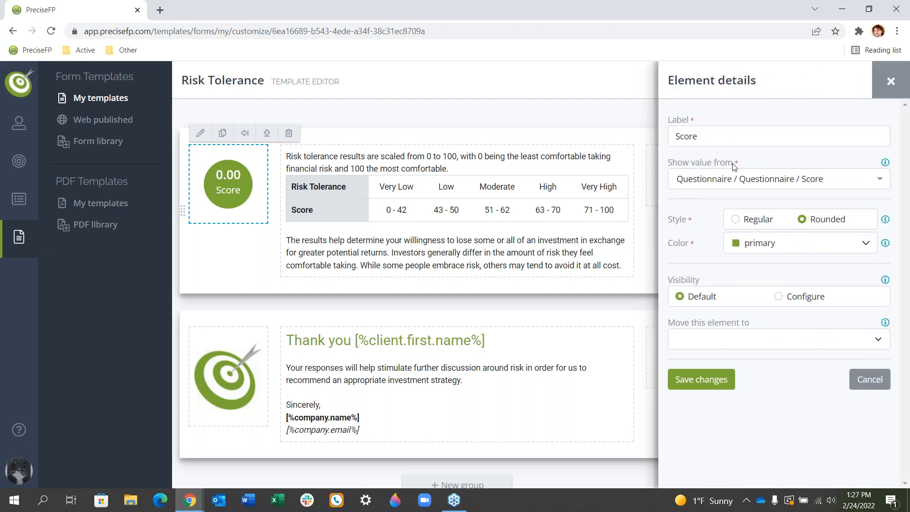
left_click(891, 82)
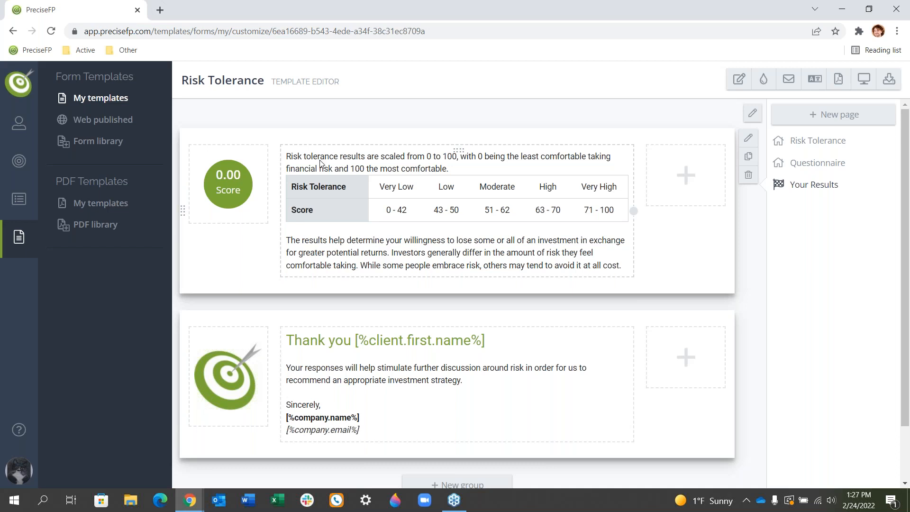
Recheck the risk-taker question's answer scores on the Questionnaire page, then return to the Form library
left_click(813, 162)
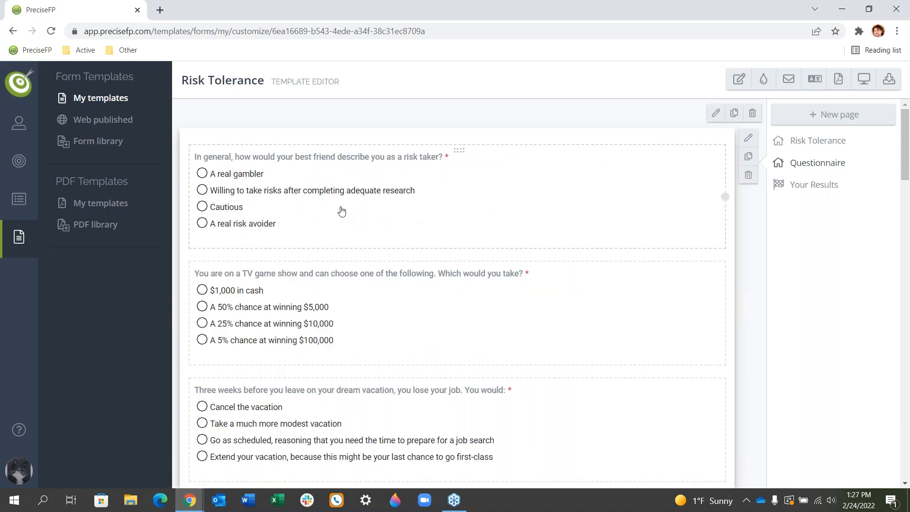
left_click(632, 139)
left_click(853, 269)
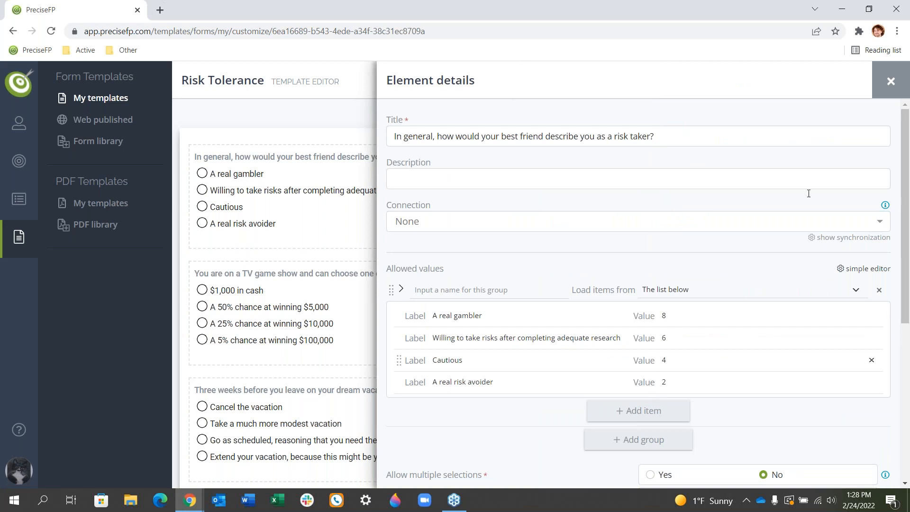
left_click(891, 81)
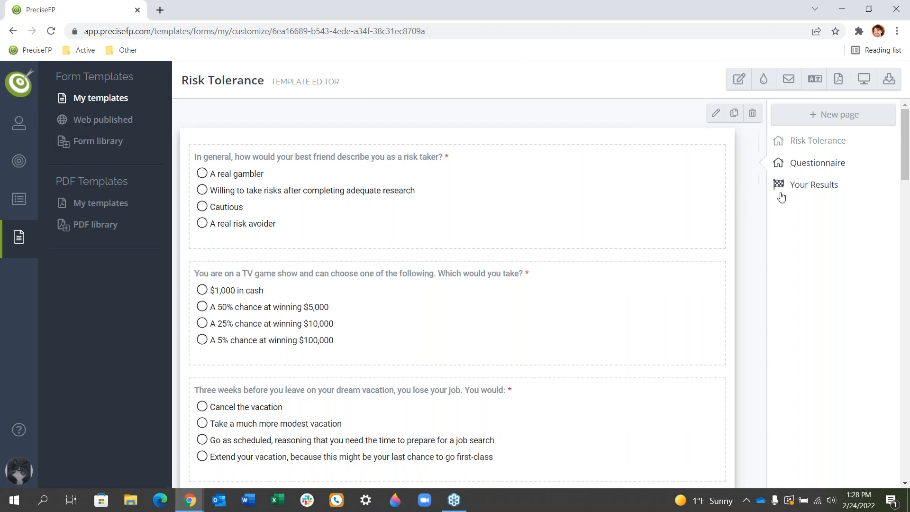
left_click(811, 186)
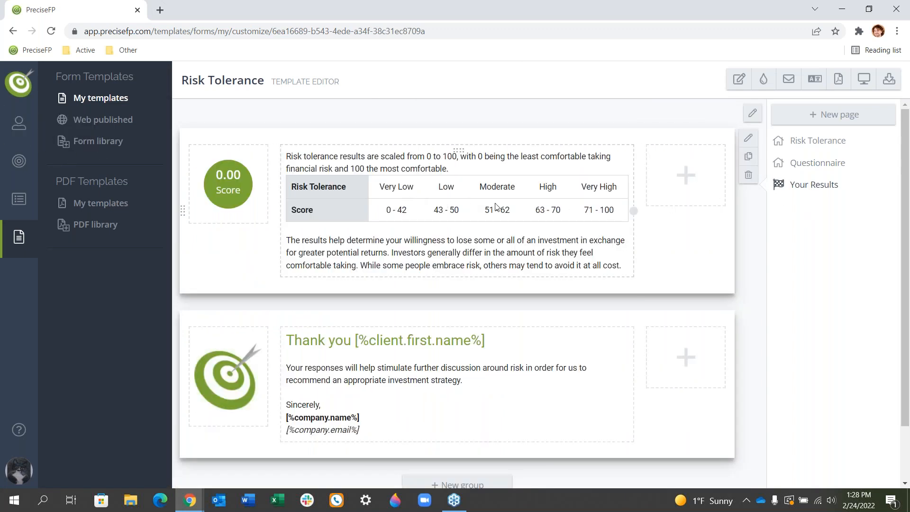
left_click(98, 144)
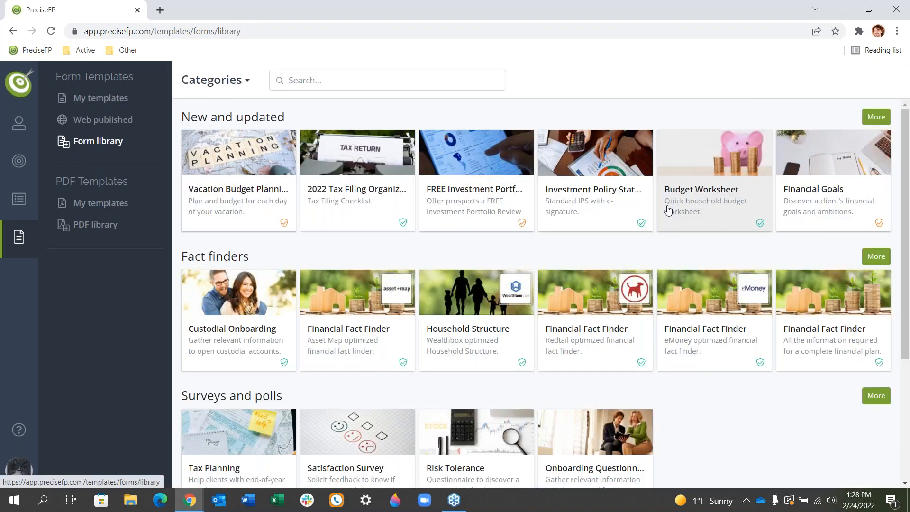
Preview the Investment Policy Statement template and jump to its Investment Policy page
left_click(577, 185)
left_click(864, 116)
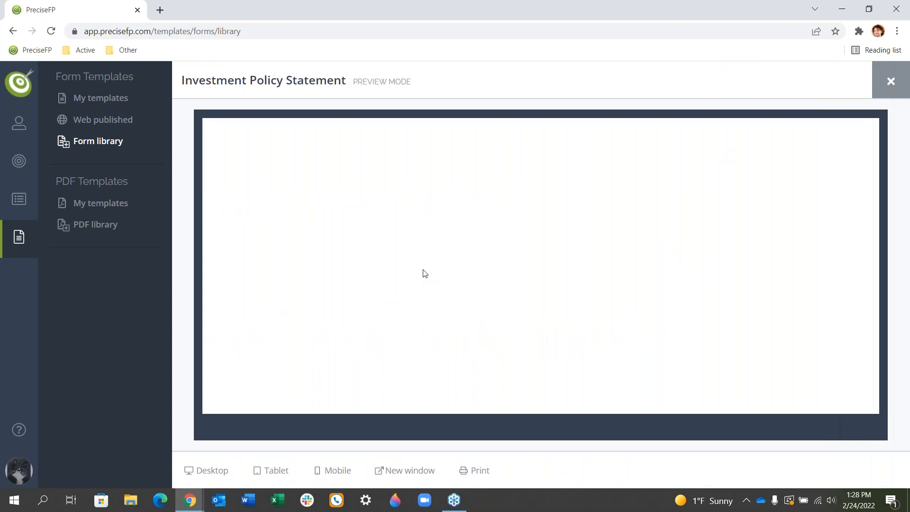
left_click(829, 406)
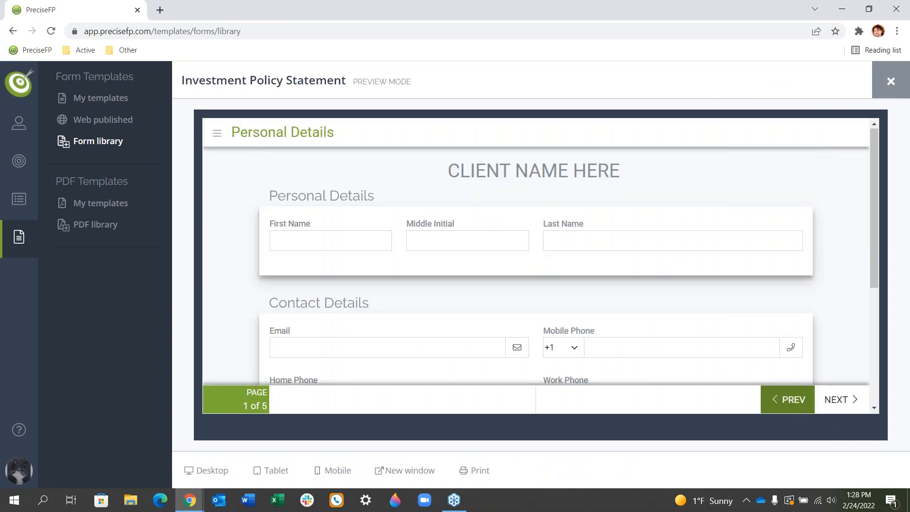
left_click(217, 132)
left_click(233, 272)
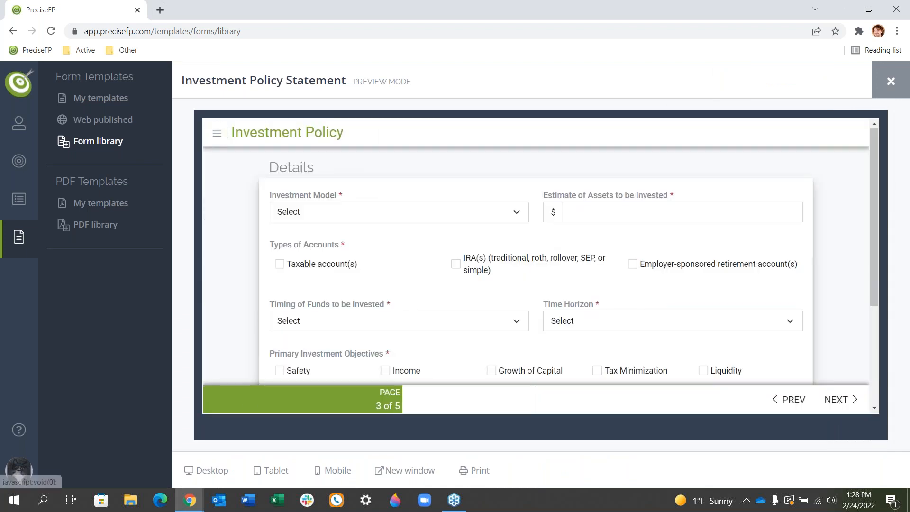
Choose Aggressive-Balanced as the Investment Model
left_click(370, 214)
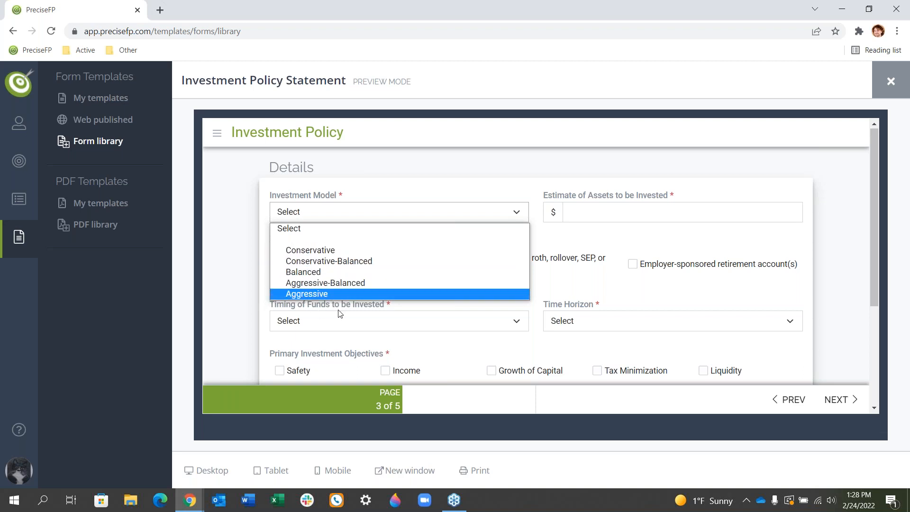
left_click(836, 236)
left_click(339, 212)
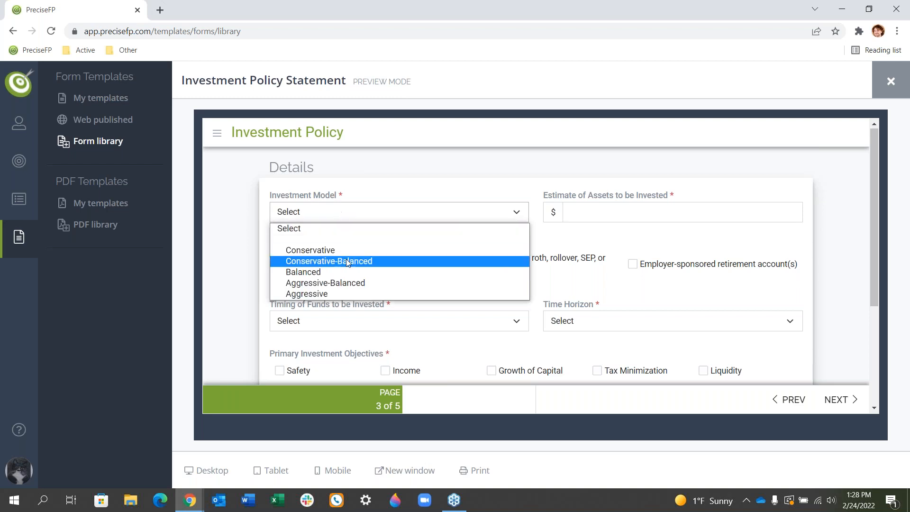
left_click(349, 284)
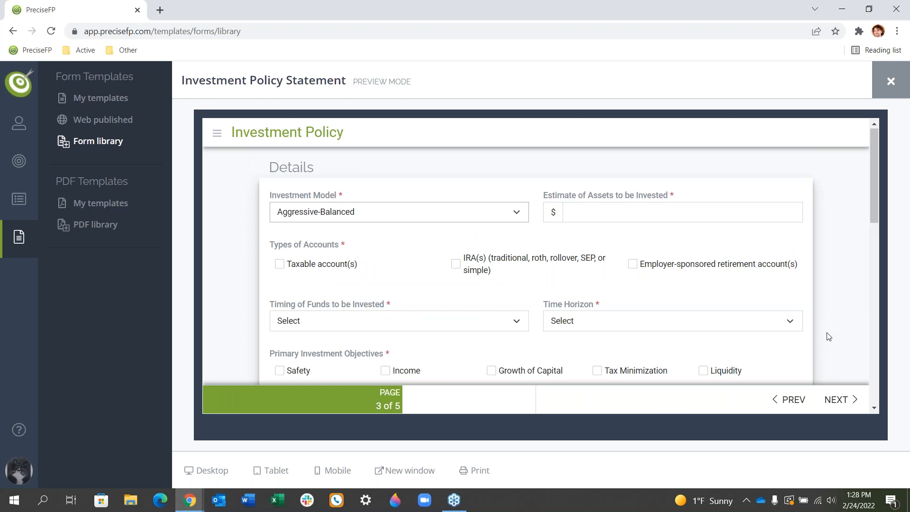
scroll(827, 336, "down", 8)
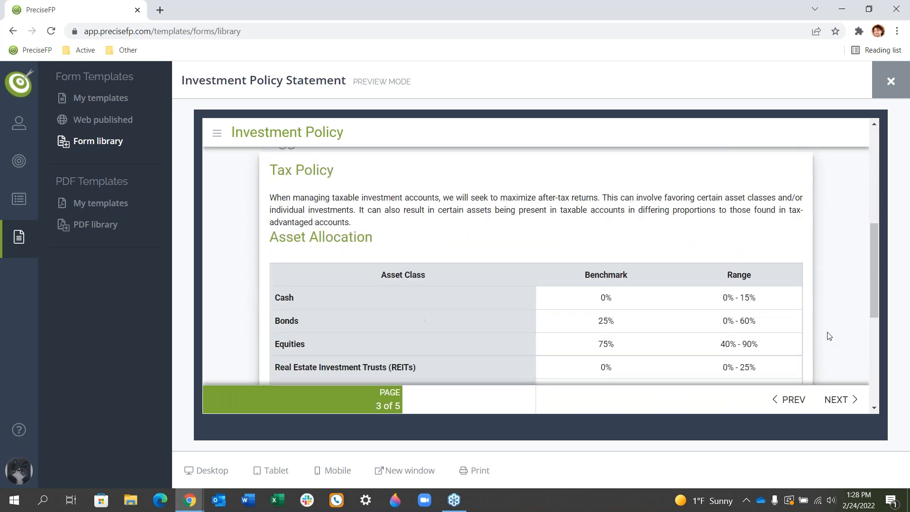
scroll(812, 332, "up", 1)
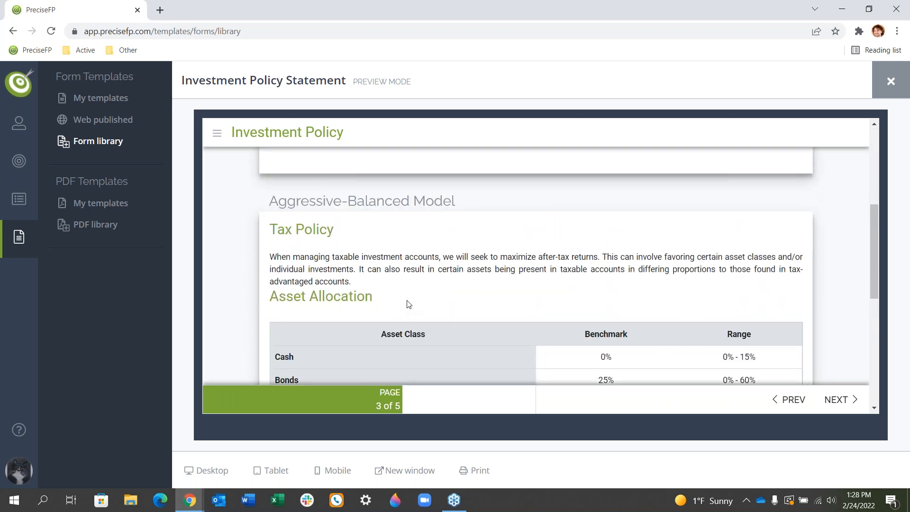
scroll(488, 275, "down", 4)
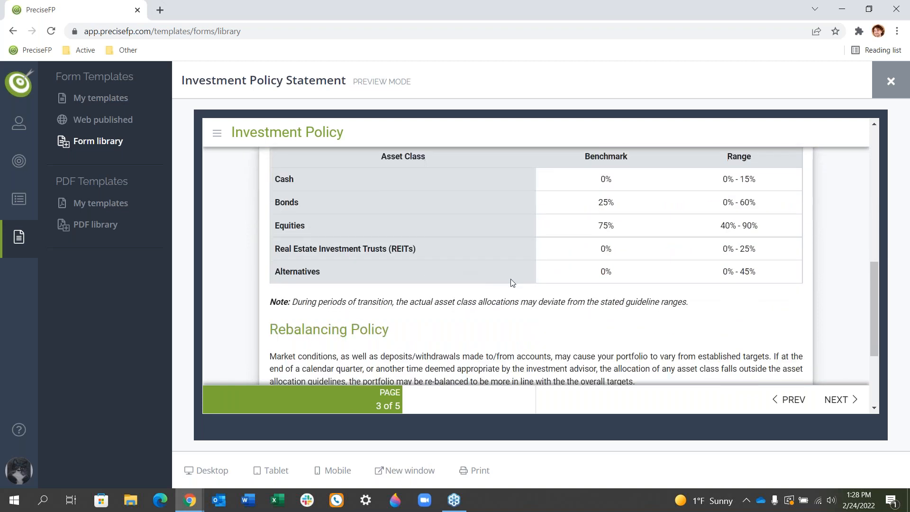
scroll(512, 283, "up", 4)
scroll(526, 284, "down", 4)
scroll(526, 284, "up", 11)
Change the Investment Model to Aggressive, then close the preview
left_click(335, 214)
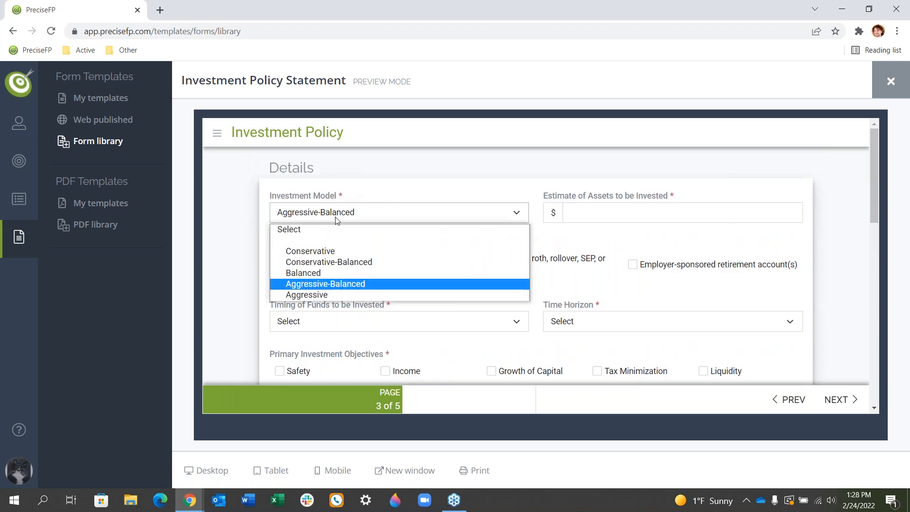
left_click(326, 294)
scroll(549, 308, "down", 5)
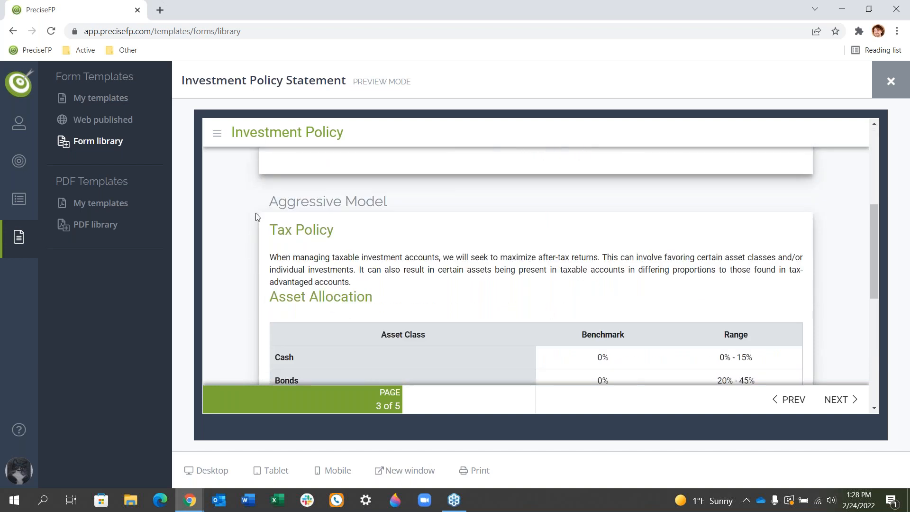
scroll(540, 304, "up", 5)
scroll(379, 266, "down", 8)
scroll(405, 269, "up", 1)
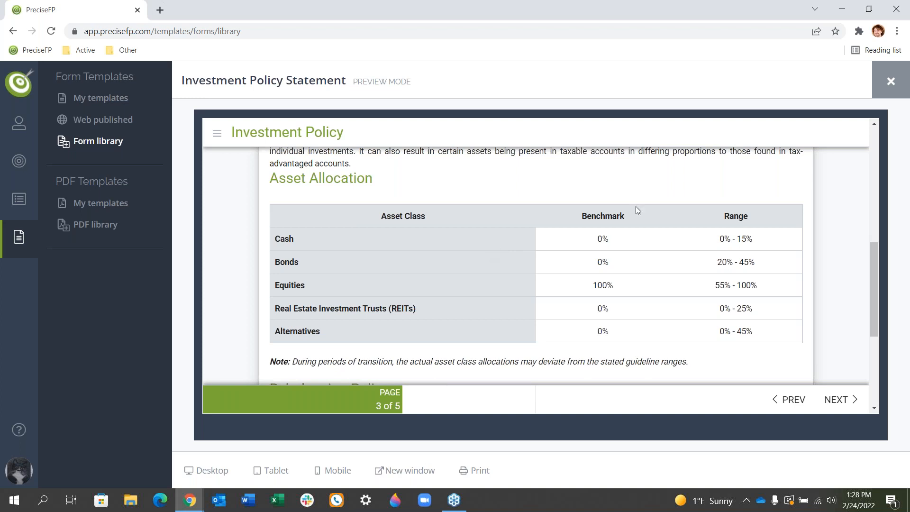
left_click(891, 90)
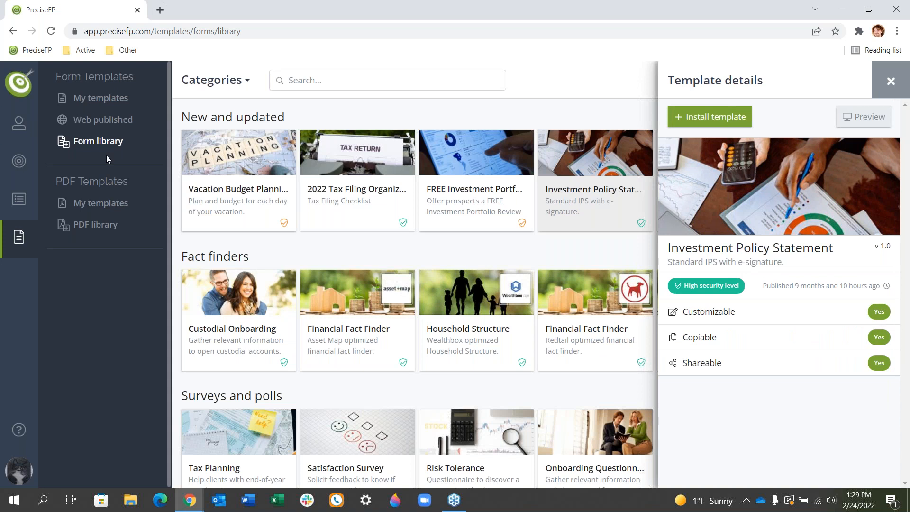
Open the Quick Fact Finder template from My templates and preview it
left_click(112, 101)
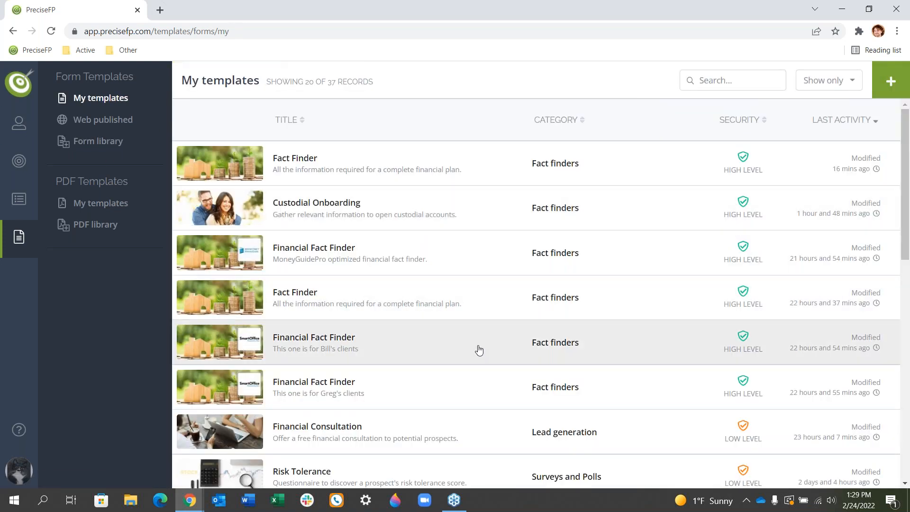
scroll(479, 348, "down", 4)
scroll(481, 348, "down", 5)
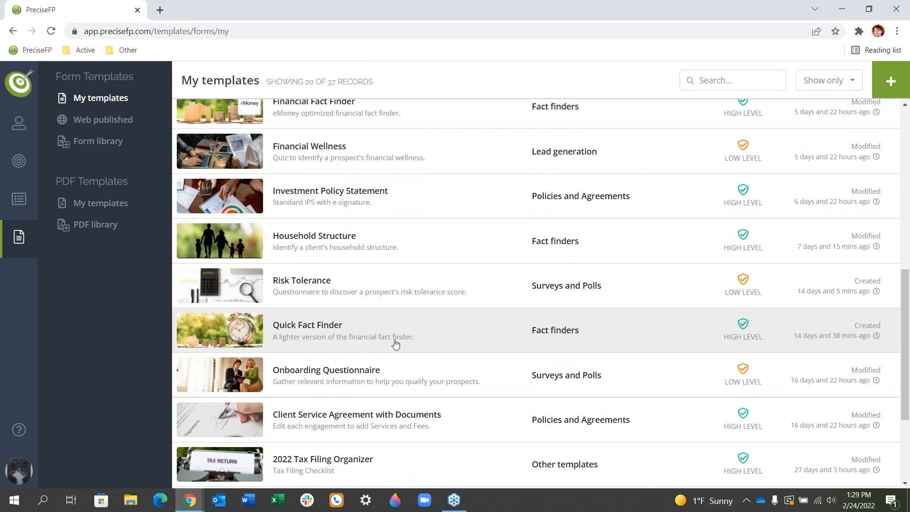
left_click(410, 331)
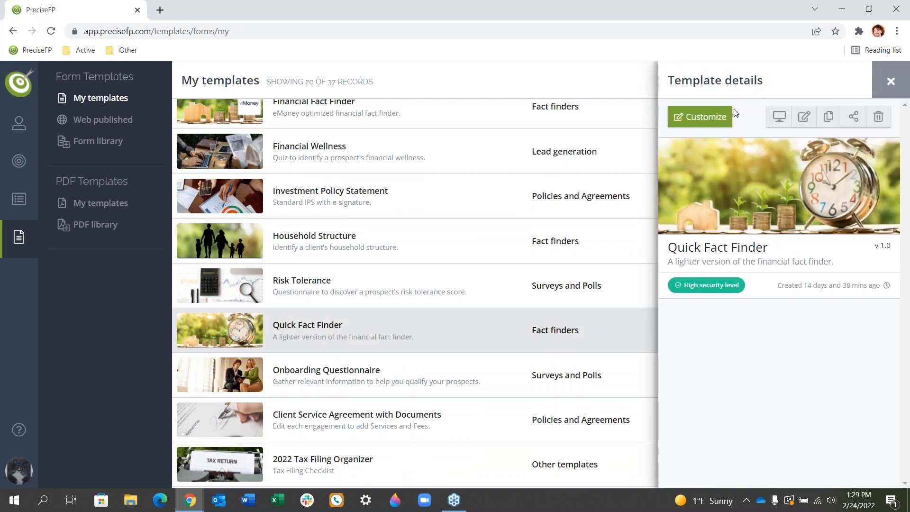
left_click(781, 119)
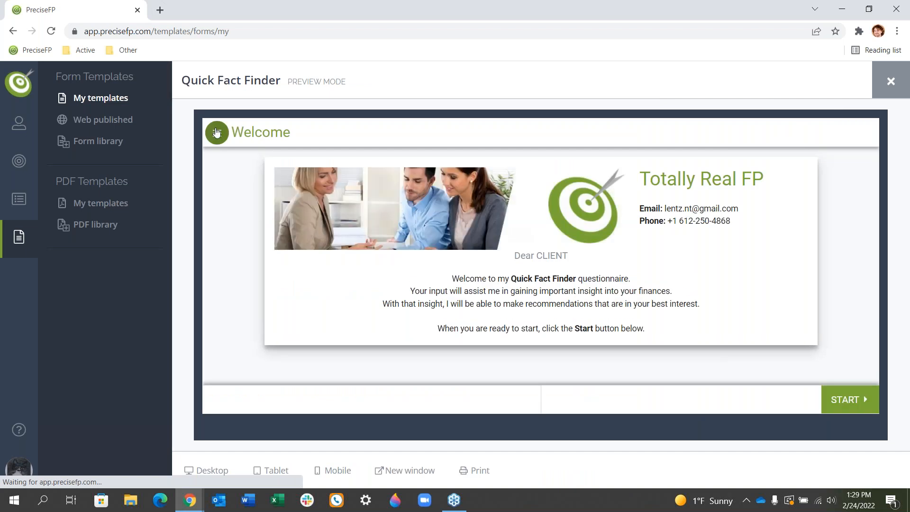
On the Family Members page, answer Yes to having children, then change it to No
left_click(216, 130)
left_click(247, 239)
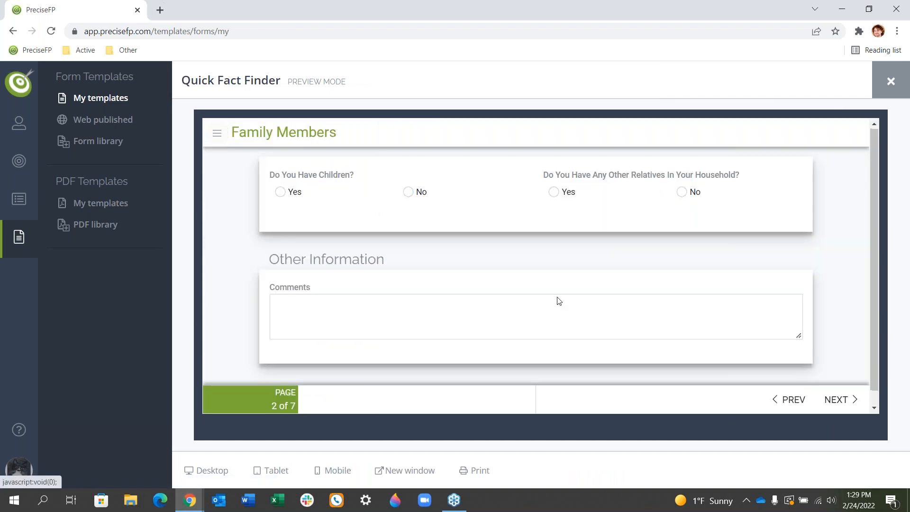
left_click(280, 192)
scroll(631, 412, "down", 2)
scroll(758, 377, "down", 3)
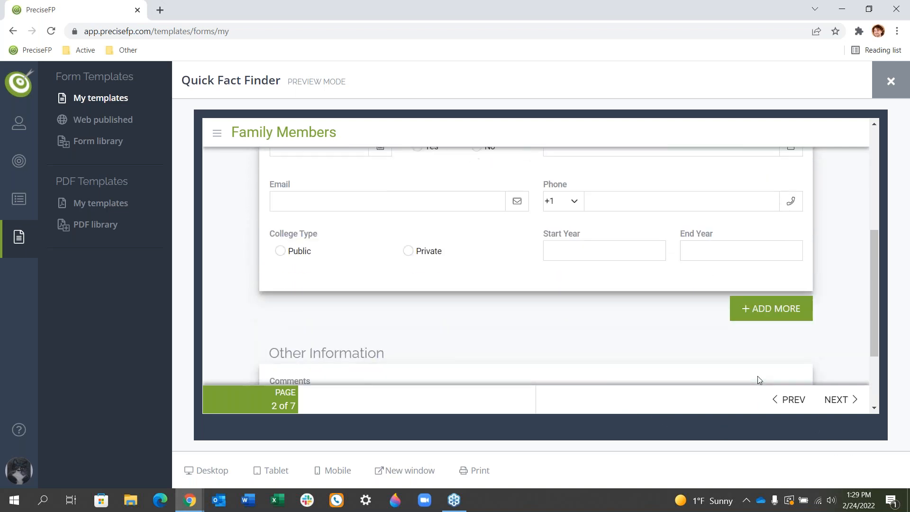
scroll(354, 142, "up", 5)
left_click(410, 195)
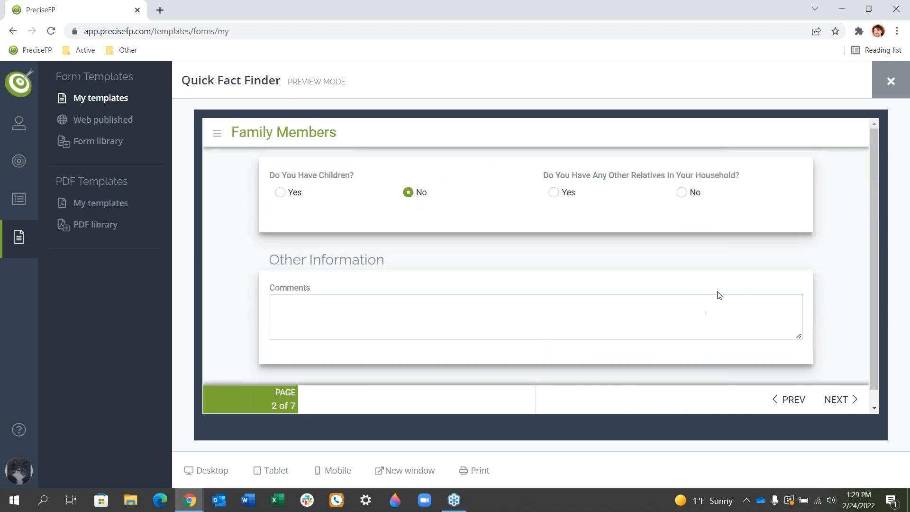
scroll(716, 293, "down", 1)
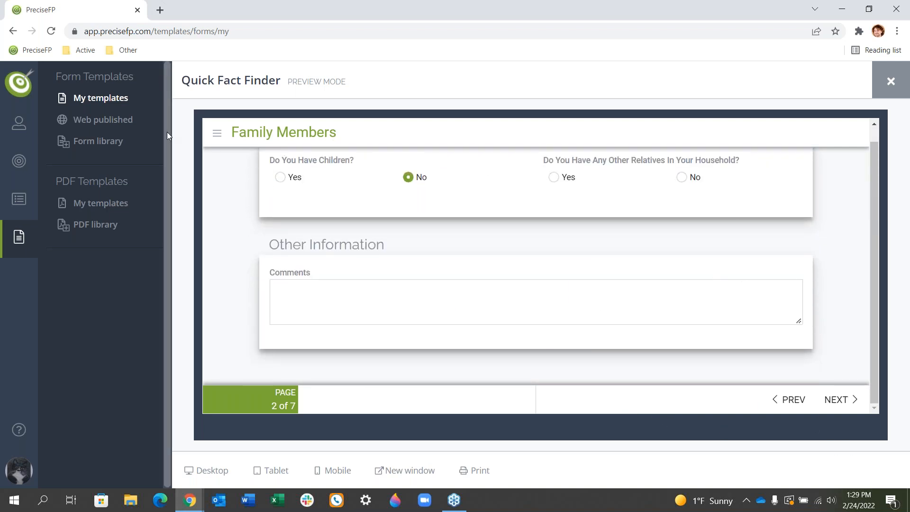
On the Assets page, tick Bank Accounts, CD's and Other, then close the preview
left_click(217, 133)
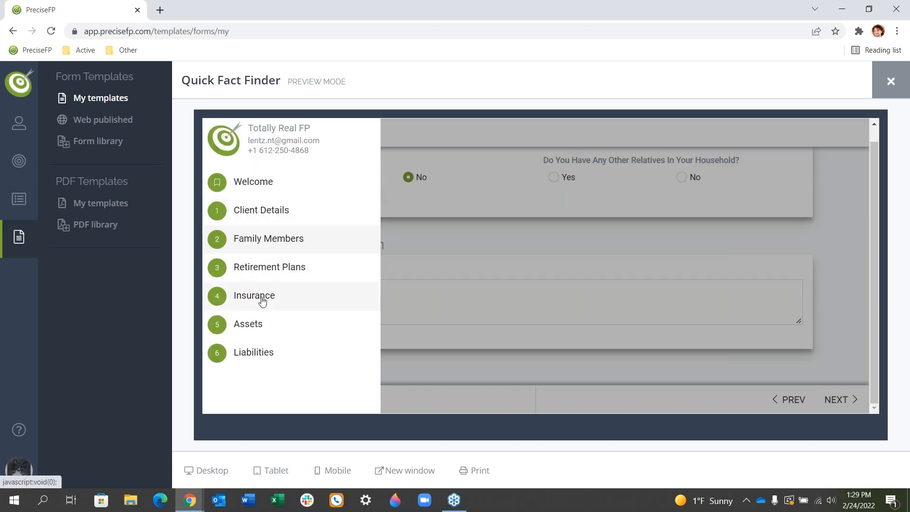
left_click(258, 326)
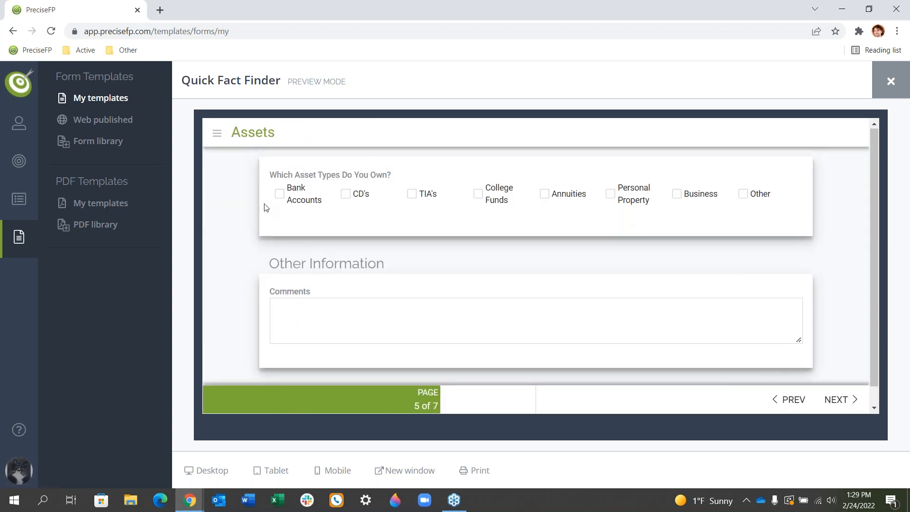
left_click(279, 194)
left_click(374, 200)
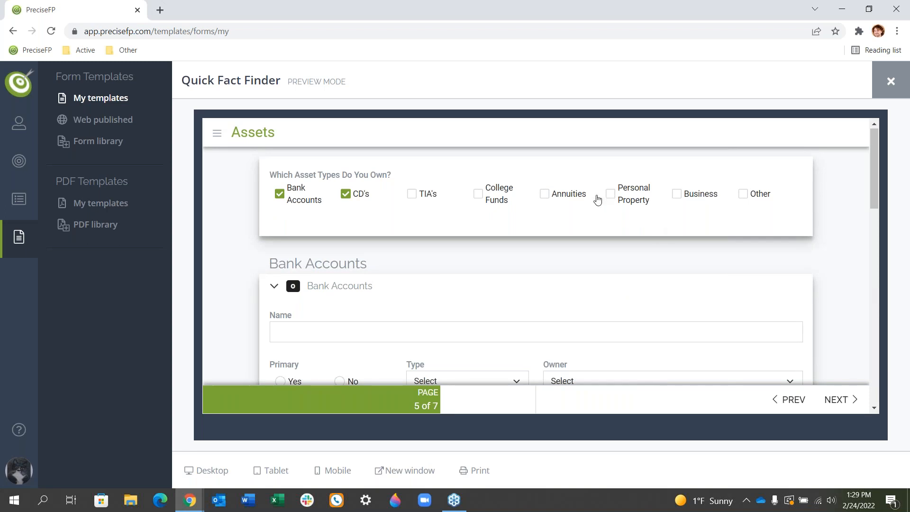
left_click(755, 209)
scroll(834, 244, "down", 15)
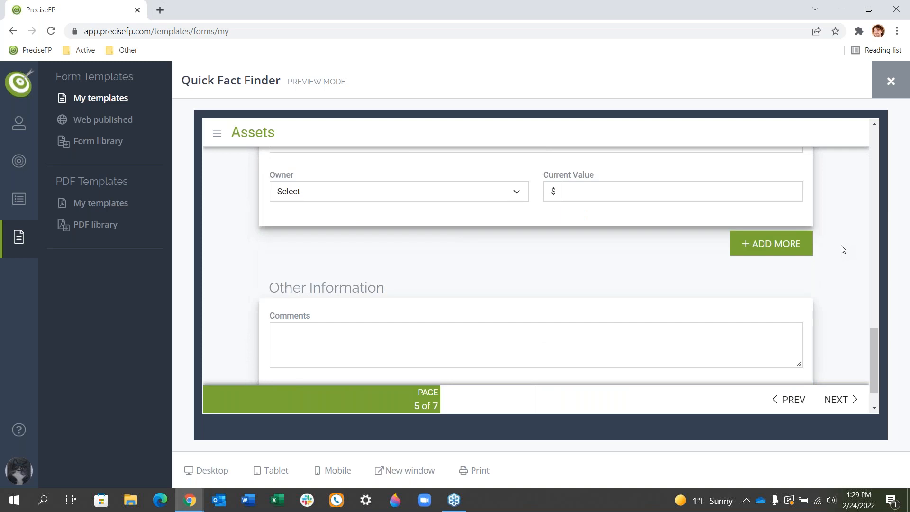
scroll(616, 166, "up", 15)
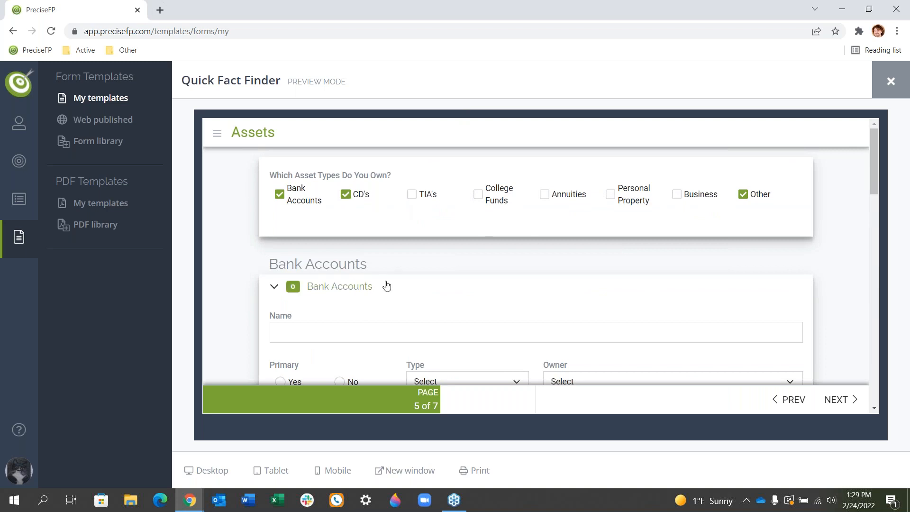
left_click(891, 81)
Customize the Quick Fact Finder, go to its Assets page and select the Which Asset Types Do You Own? field
left_click(701, 115)
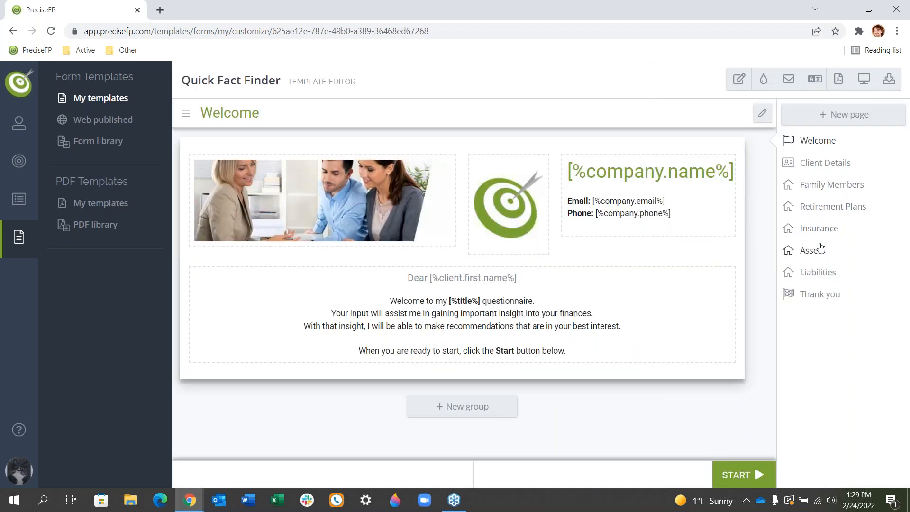
left_click(813, 252)
left_click(252, 172)
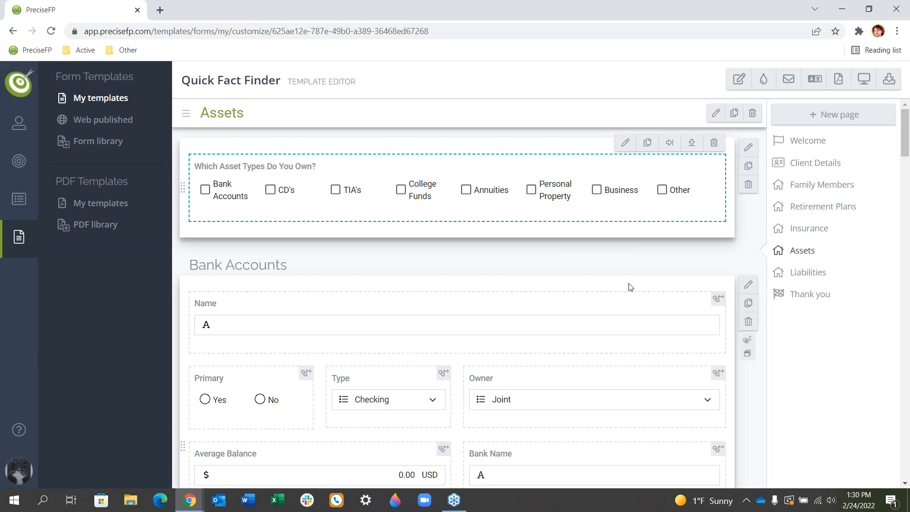
scroll(508, 305, "down", 2)
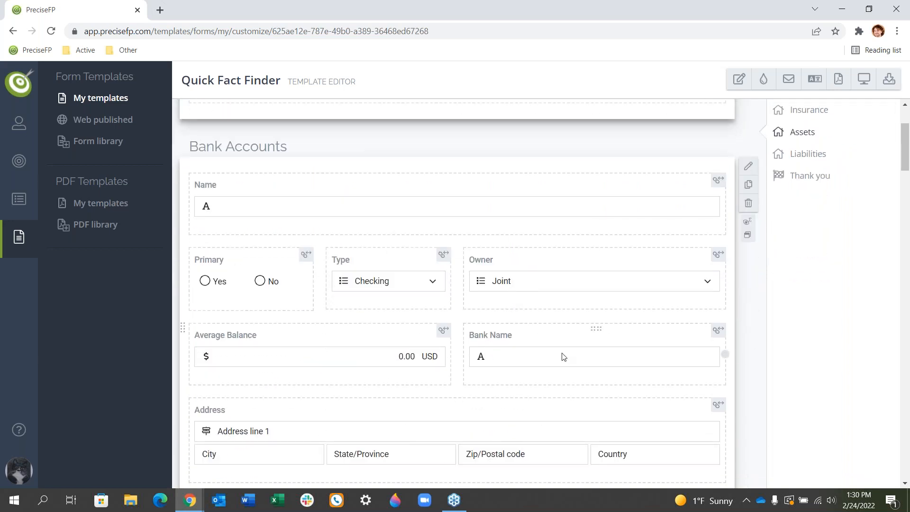
scroll(409, 325, "up", 2)
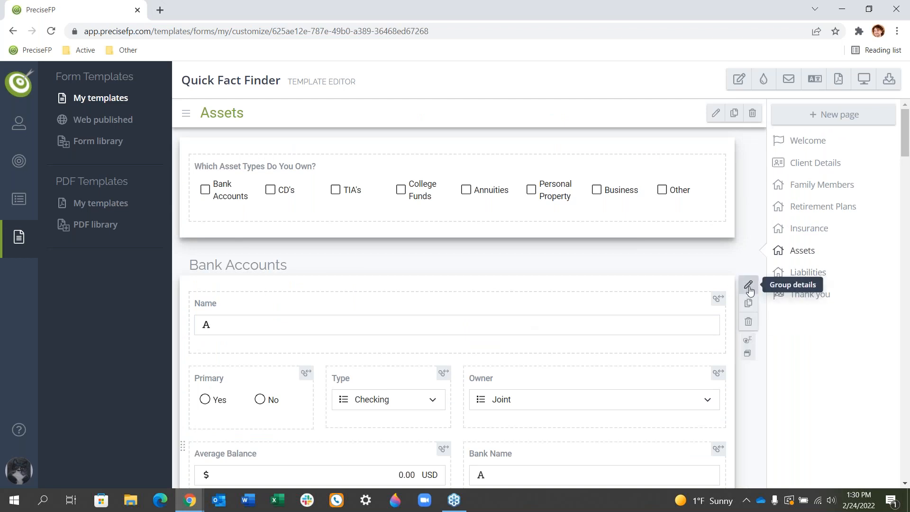
left_click(748, 286)
scroll(730, 318, "down", 2)
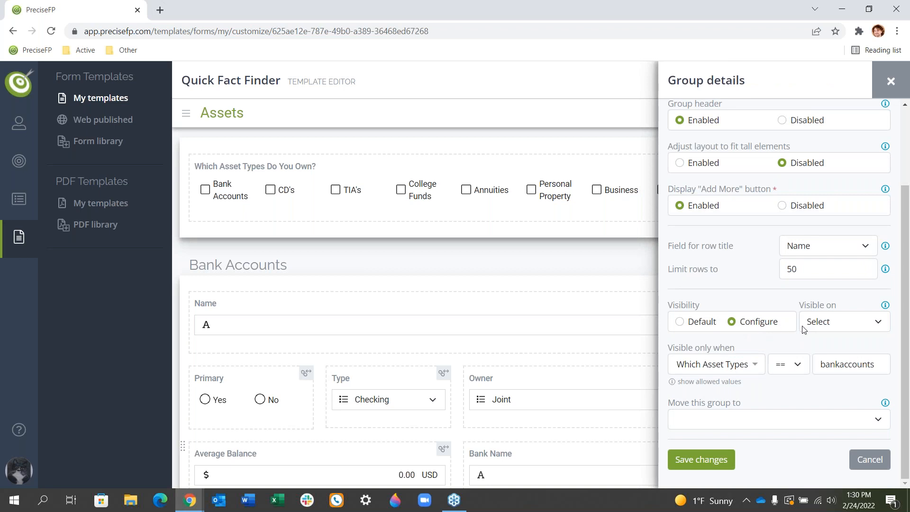
left_click(709, 366)
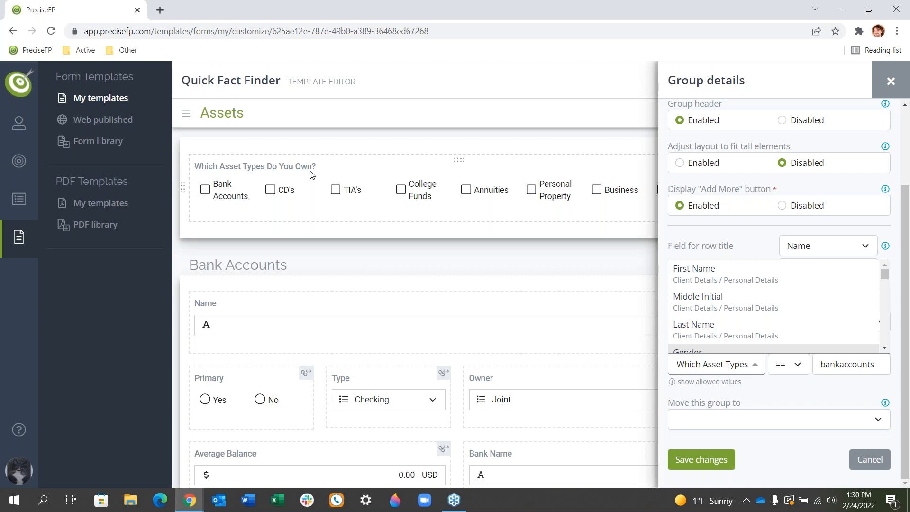
left_click(774, 387)
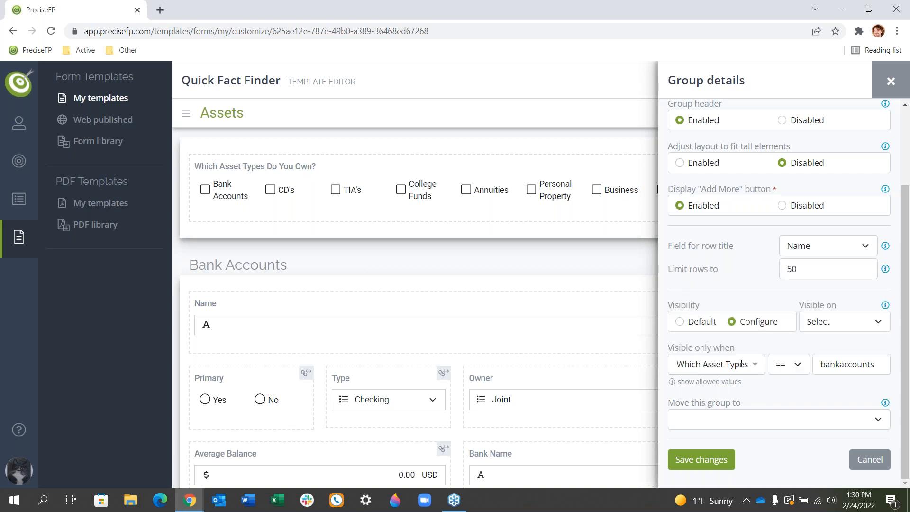
left_click(698, 384)
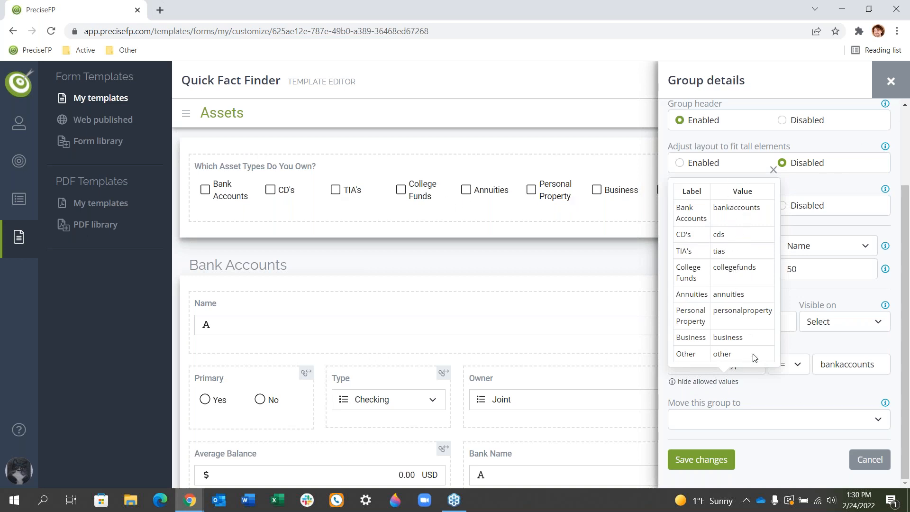
double_click(734, 210)
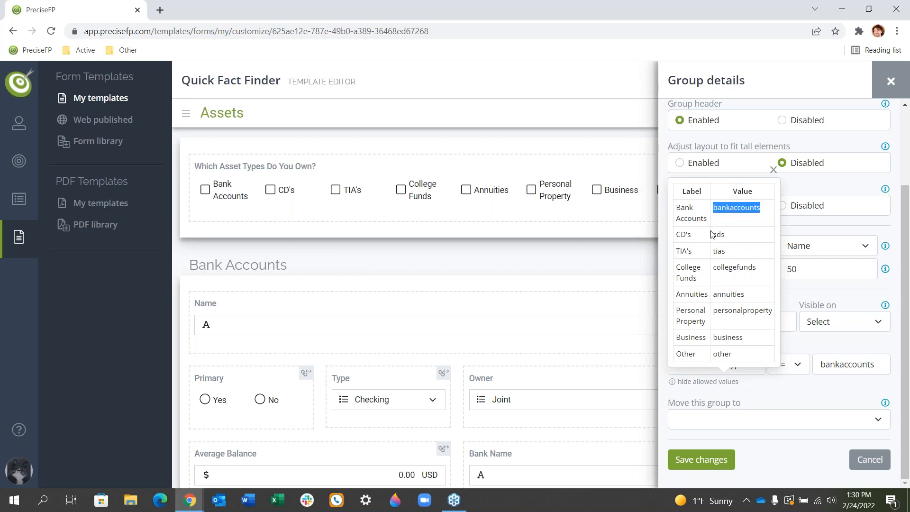
double_click(736, 268)
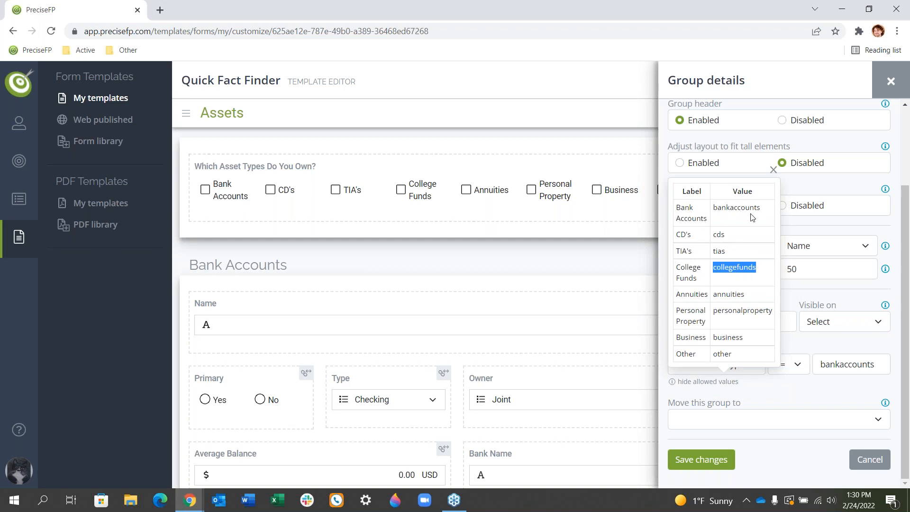
double_click(839, 366)
left_click(827, 398)
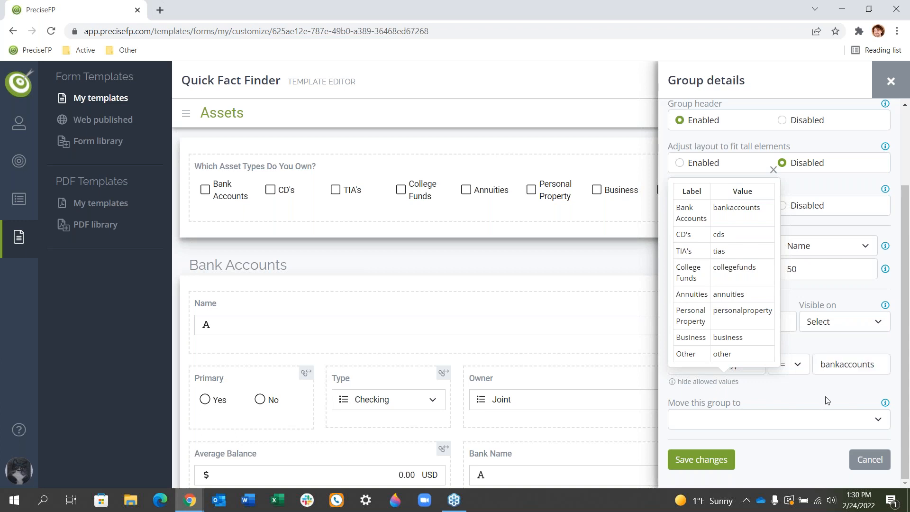
left_click(889, 84)
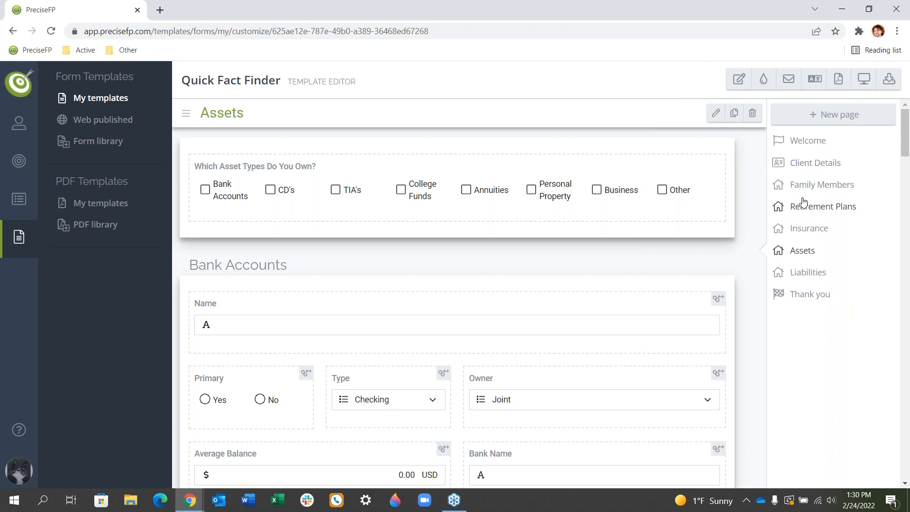
Import the Employment & Income page from the dataset and place it third in the page order
left_click(817, 116)
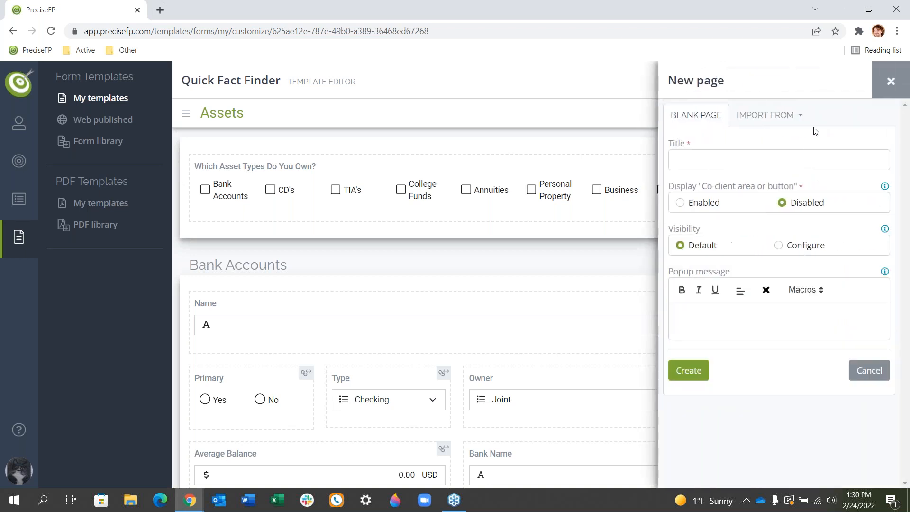
left_click(758, 124)
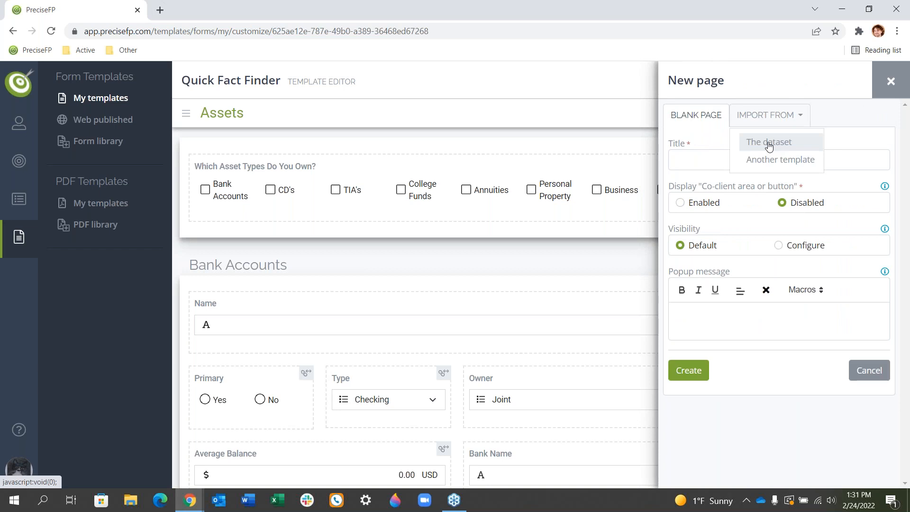
left_click(769, 142)
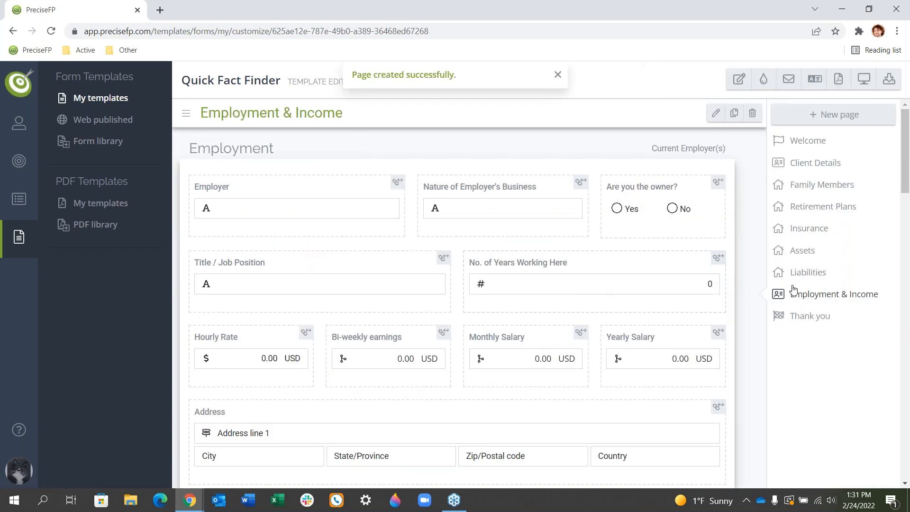
left_click_drag(801, 296, 806, 186)
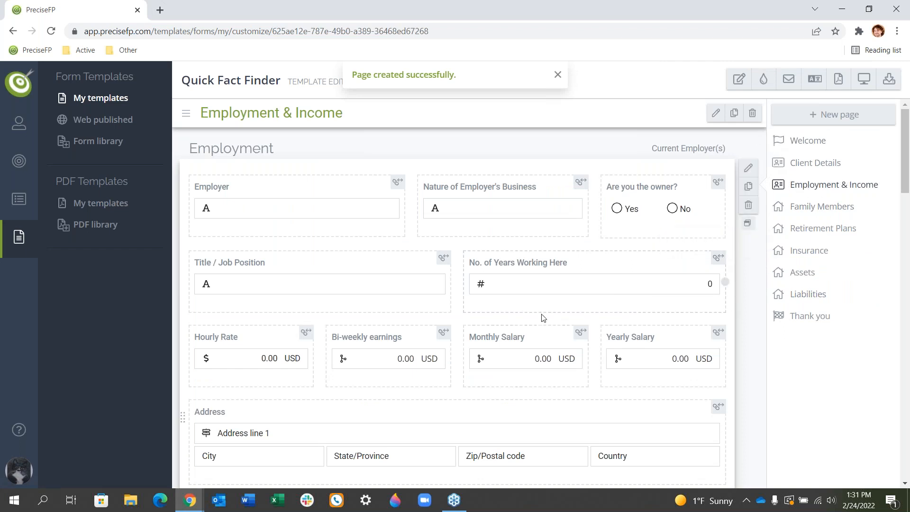
scroll(771, 147, "down", 20)
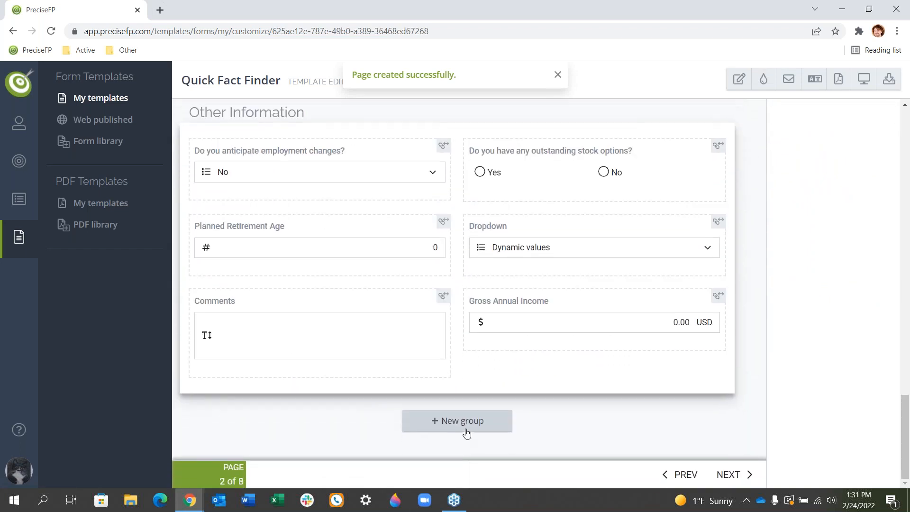
left_click(464, 426)
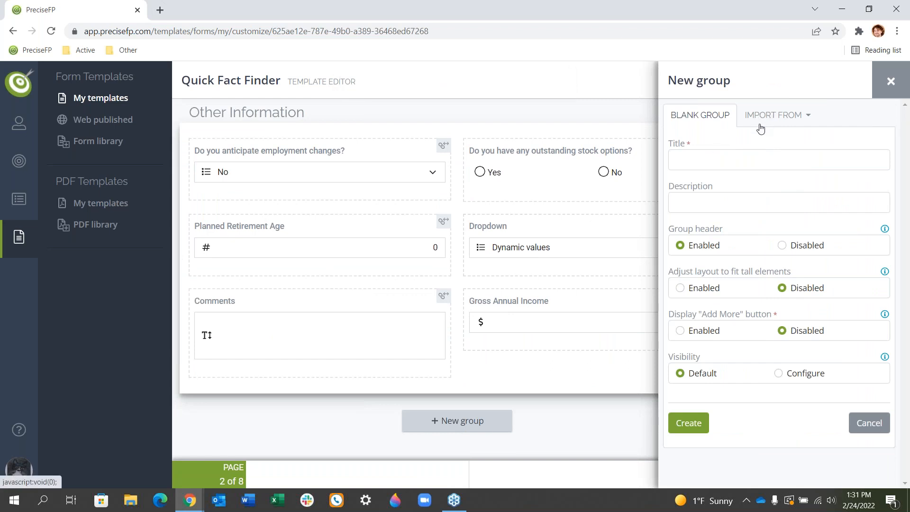
Create a group titled 'Employed' with its header disabled and drag it to the page top
left_click(716, 152)
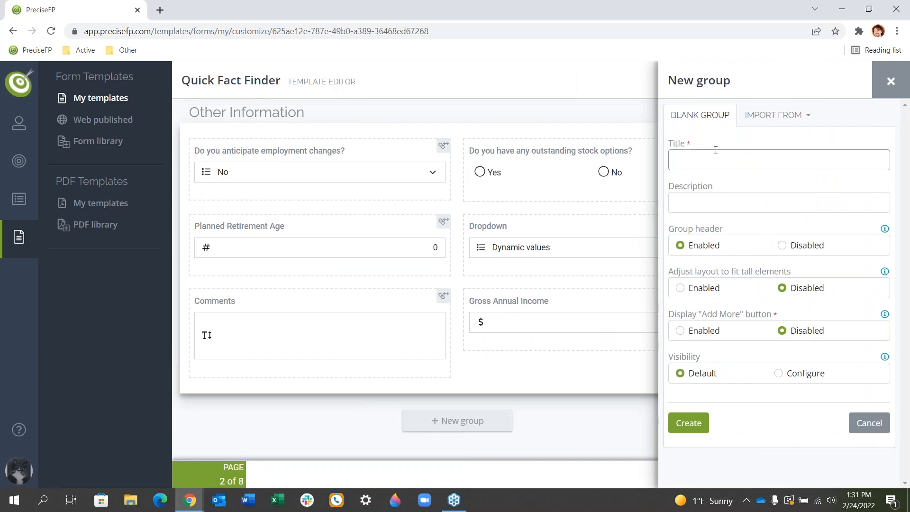
type("Employed")
left_click(797, 250)
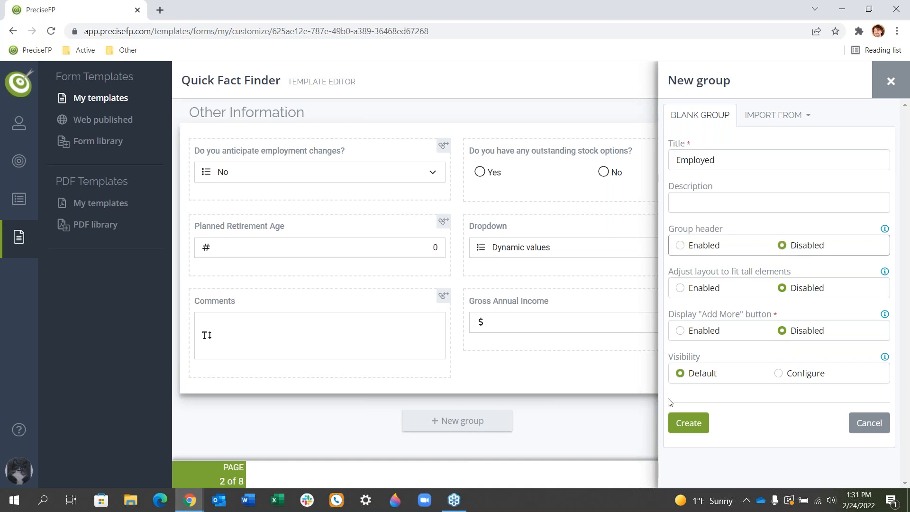
left_click(689, 422)
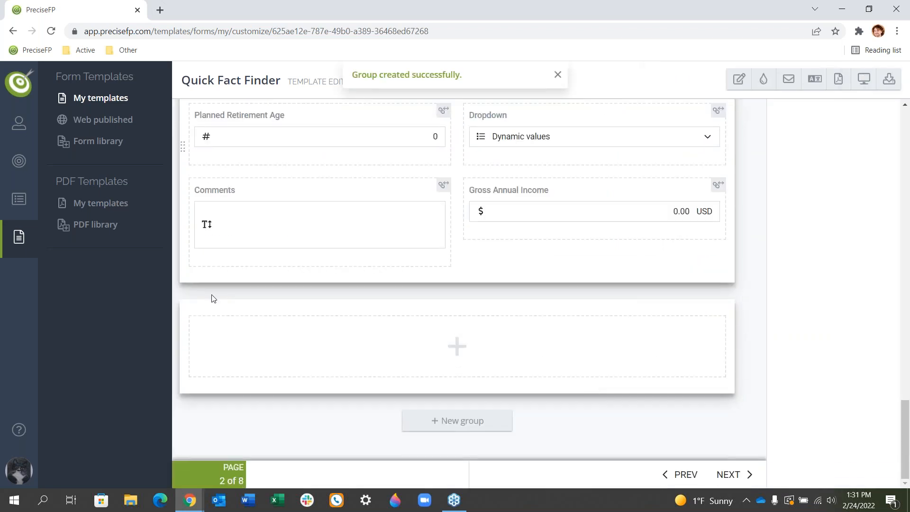
left_click_drag(179, 346, 199, 163)
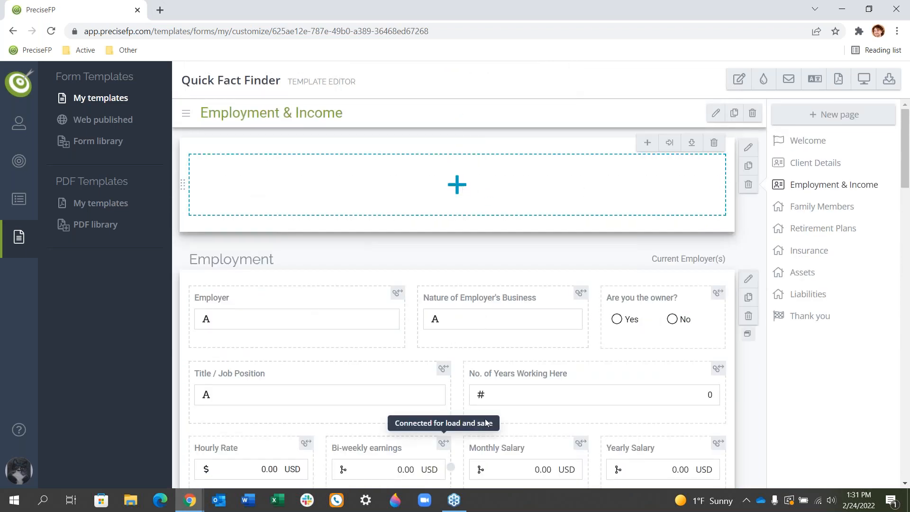
Add a multiple-option question 'Please specify whether you are:' with answers Employed, Self Employed and Retired
left_click(648, 143)
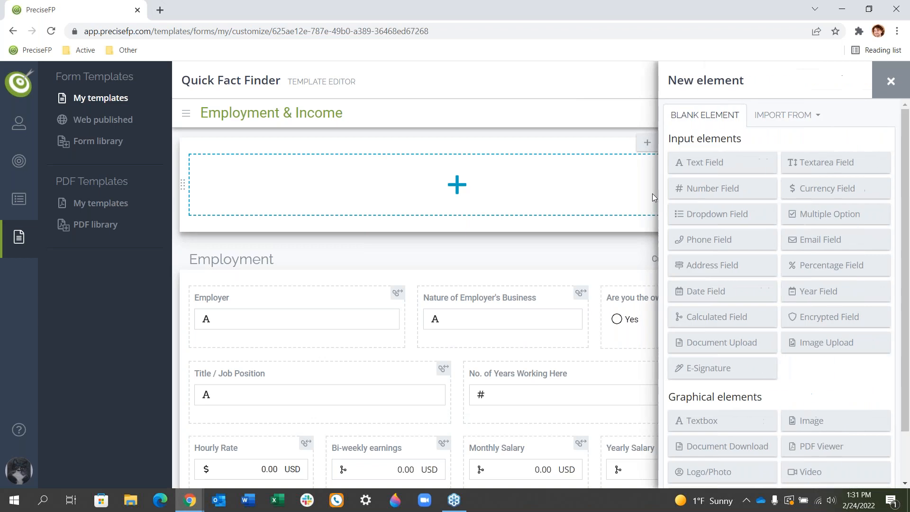
left_click(816, 215)
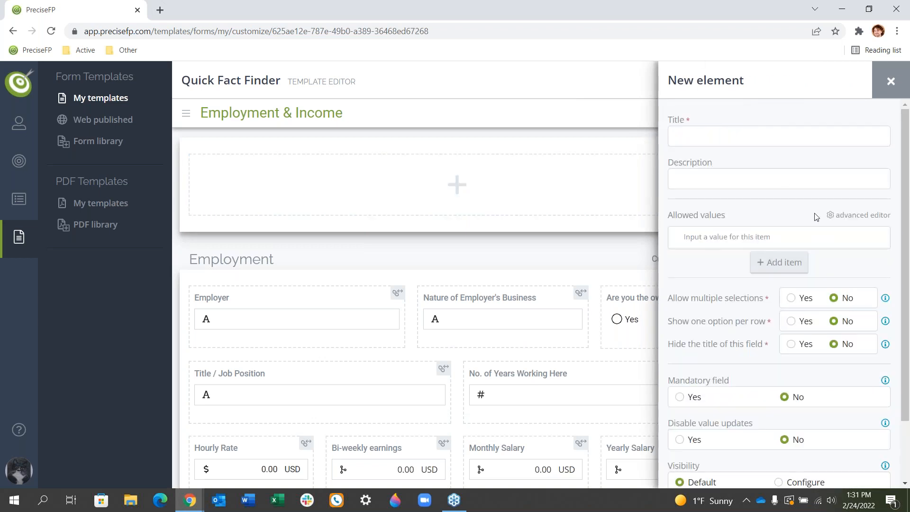
left_click(726, 138)
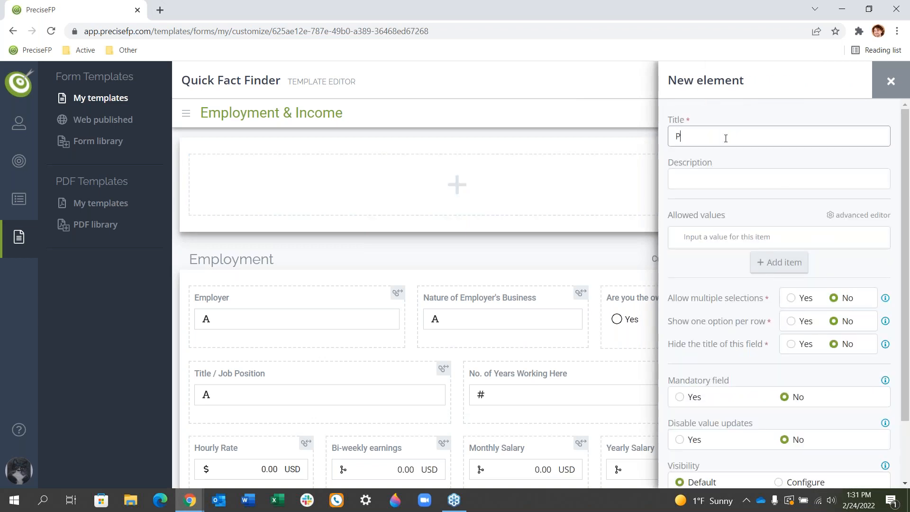
type("Please specify whether you are:")
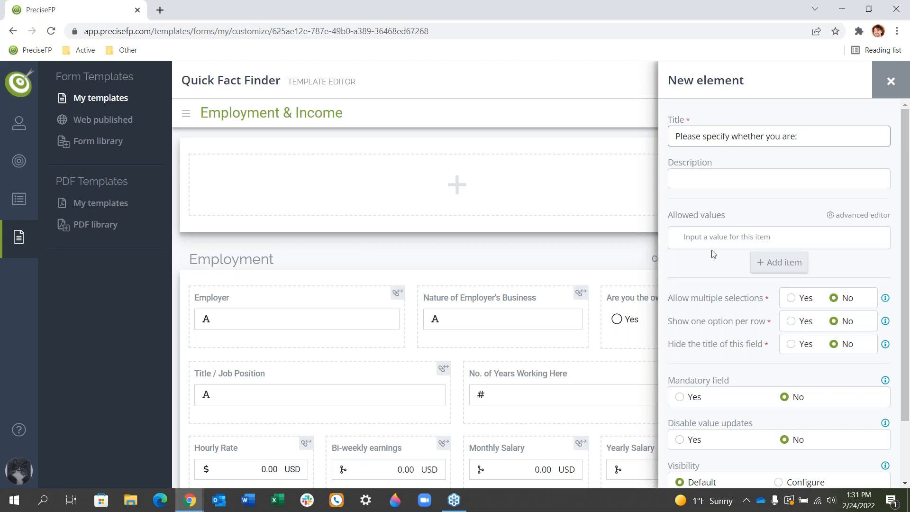
left_click(725, 236)
type("Employed")
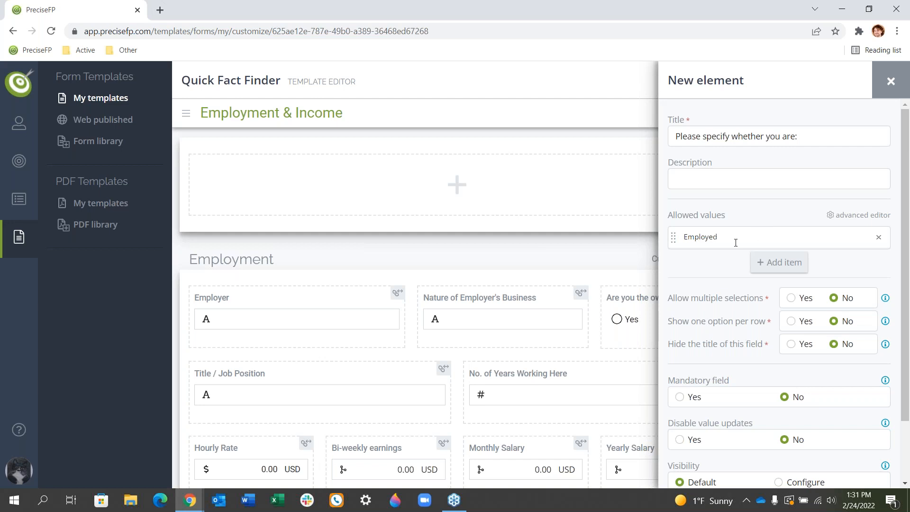
left_click(772, 272)
type("Se")
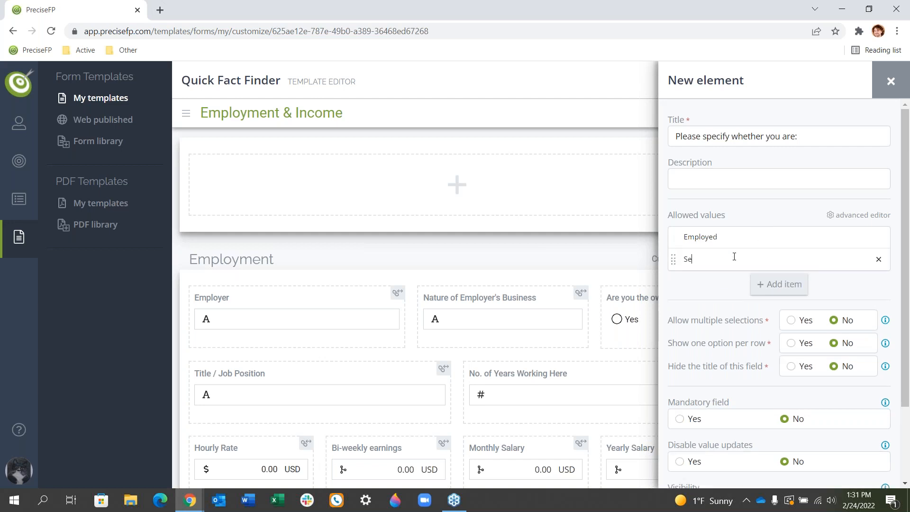
type("lf Employed")
left_click(775, 284)
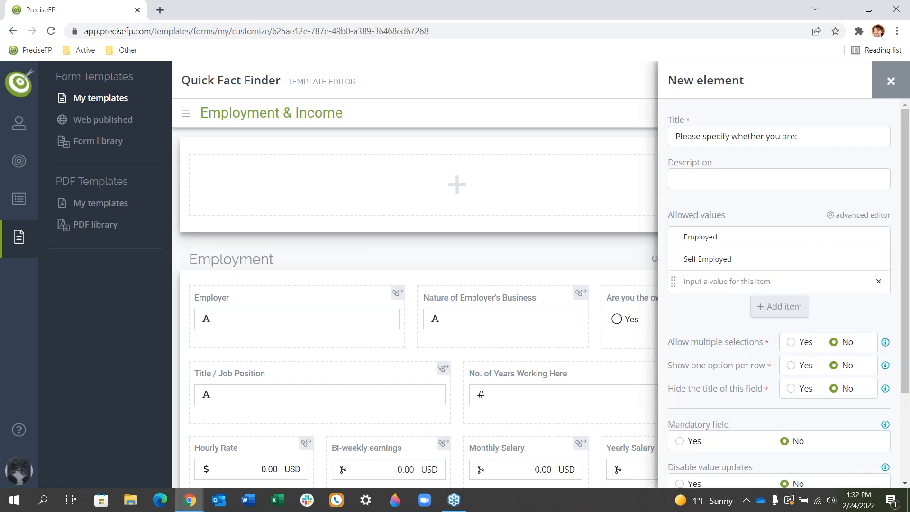
type("Red")
scroll(760, 237, "down", 3)
scroll(761, 218, "up", 3)
scroll(379, 360, "down", 3)
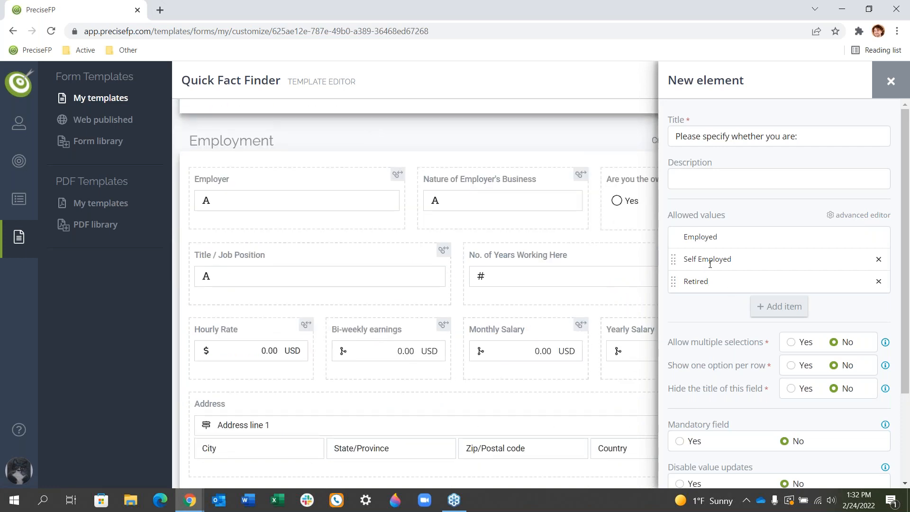
Store the three answers as values 1, 2 and 3 and create the question
left_click(857, 215)
double_click(708, 261)
type("1")
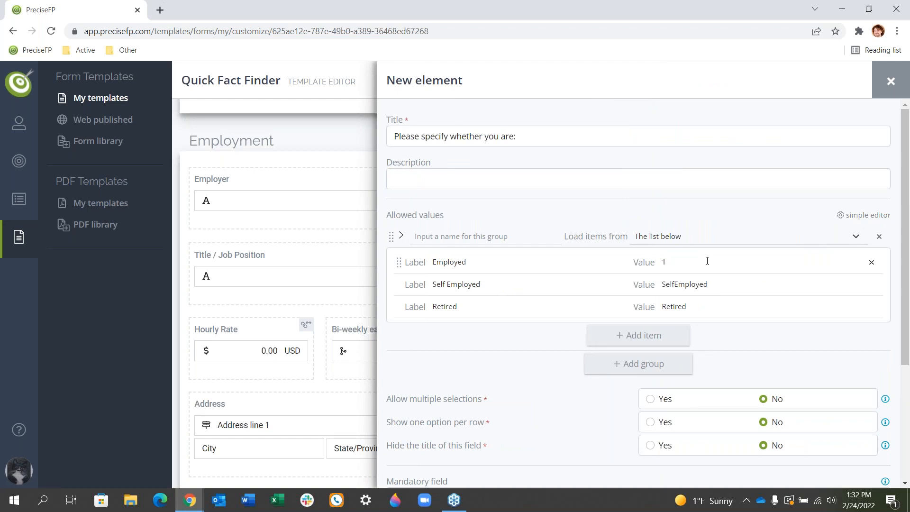
double_click(685, 283)
type("2")
double_click(675, 309)
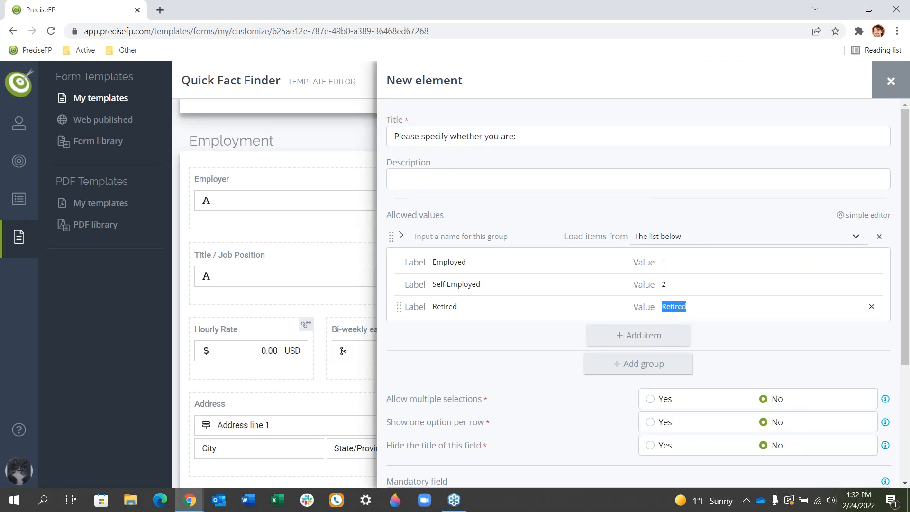
type("3")
scroll(493, 396, "down", 4)
left_click(404, 459)
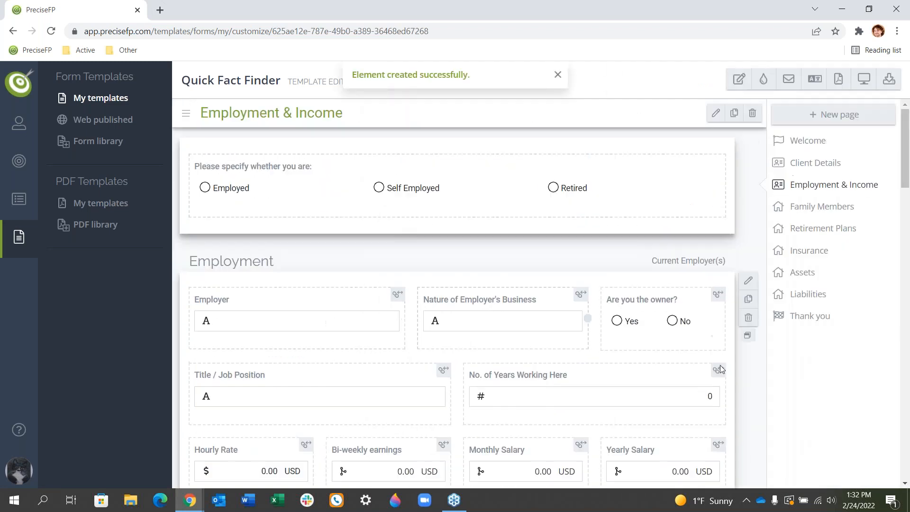
Show the Employment group only when 'Please specify whether you are:' is <= 2, and save
left_click(748, 281)
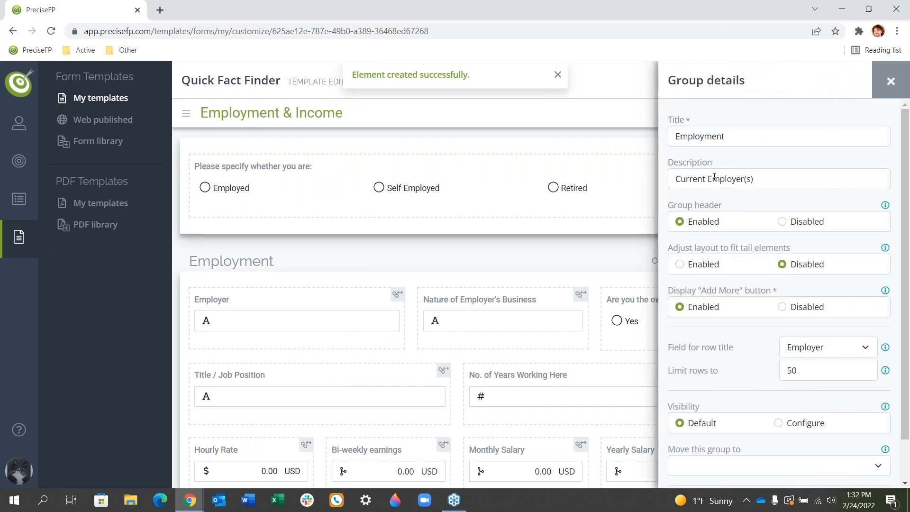
scroll(721, 389, "down", 1)
left_click(778, 377)
scroll(810, 429, "down", 1)
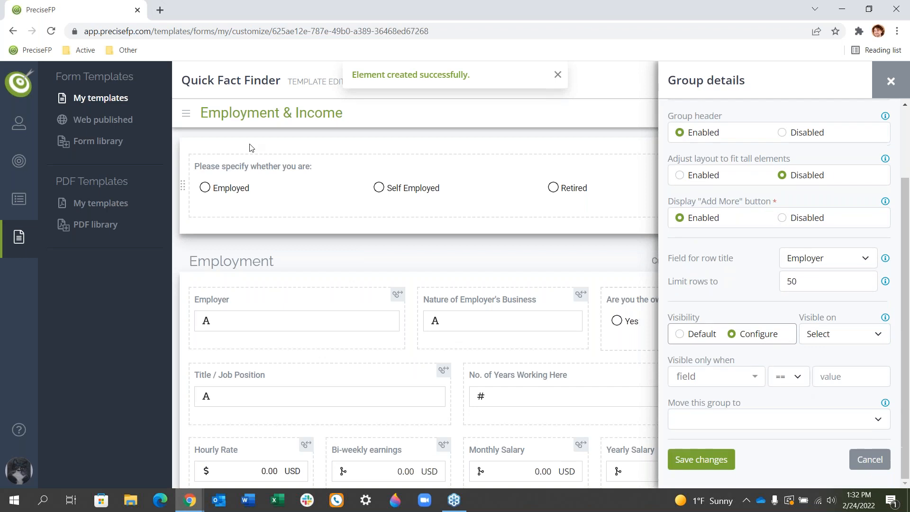
left_click(718, 383)
type("ple")
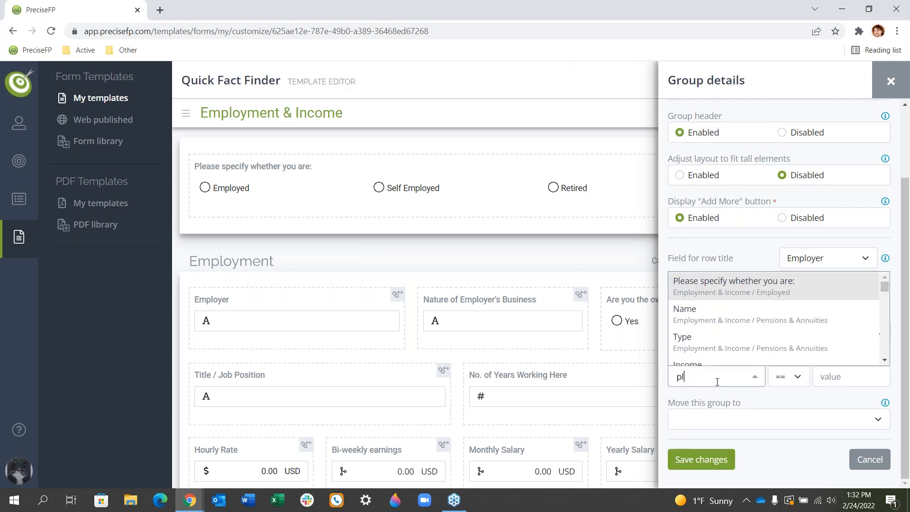
left_click(702, 281)
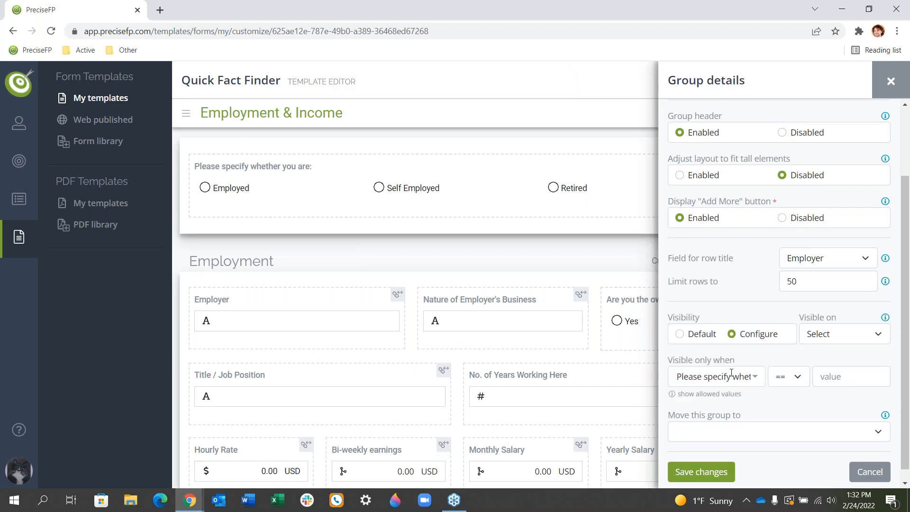
left_click(794, 382)
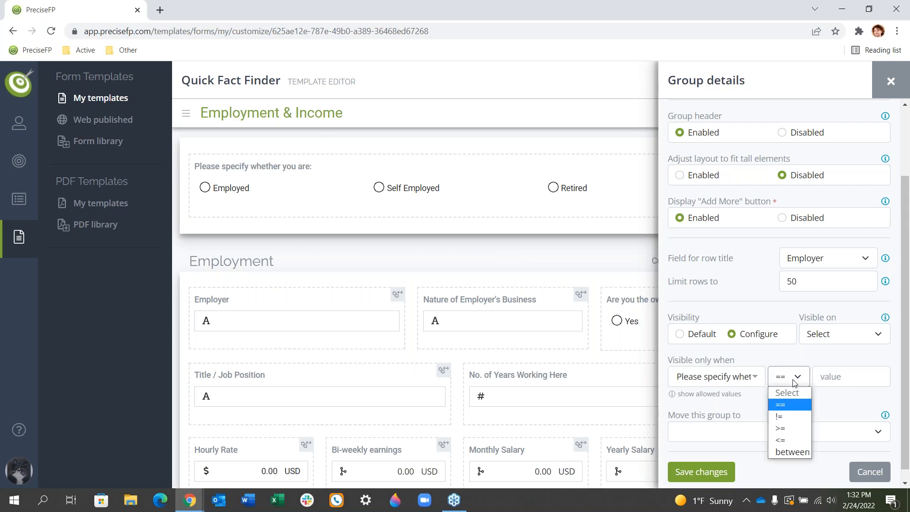
left_click(784, 440)
left_click(842, 374)
type("2")
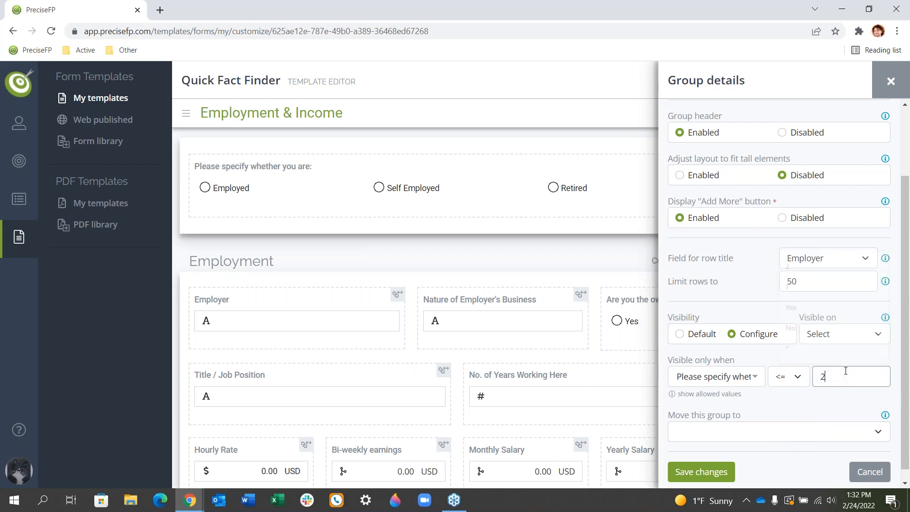
left_click(696, 470)
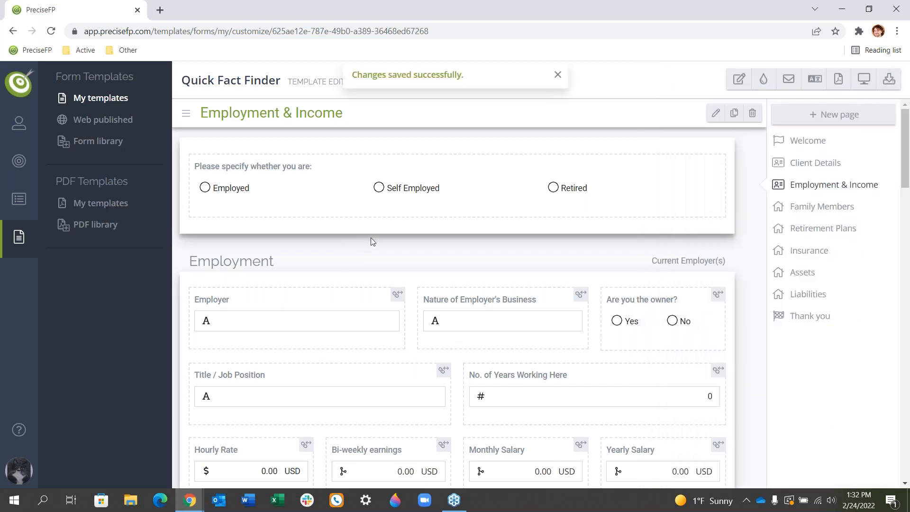
Preview the form and answer Employed on Employment & Income to check the Employment section appears
left_click(864, 79)
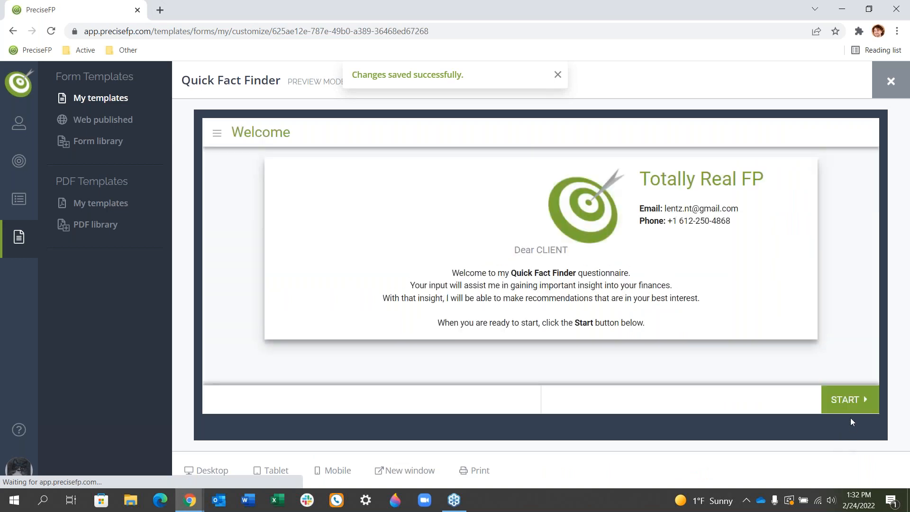
left_click(853, 408)
left_click(848, 402)
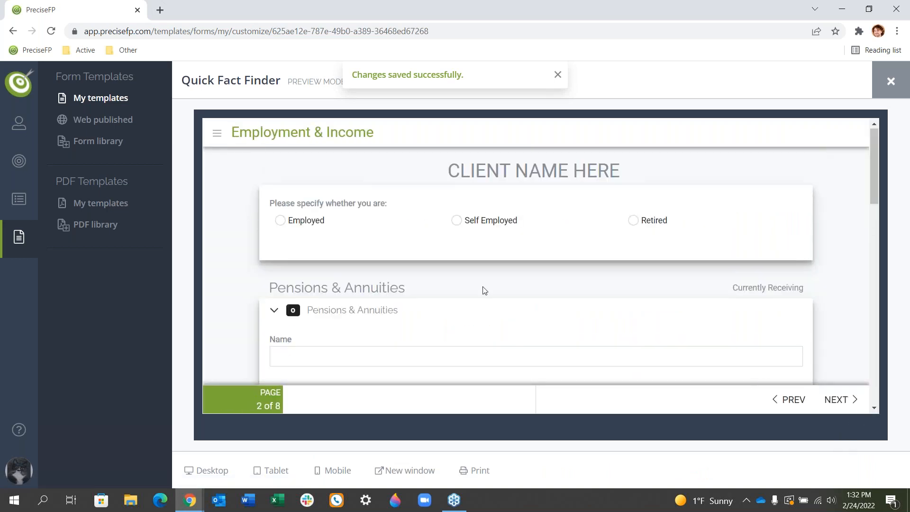
left_click(281, 220)
scroll(524, 287, "down", 5)
scroll(417, 217, "up", 5)
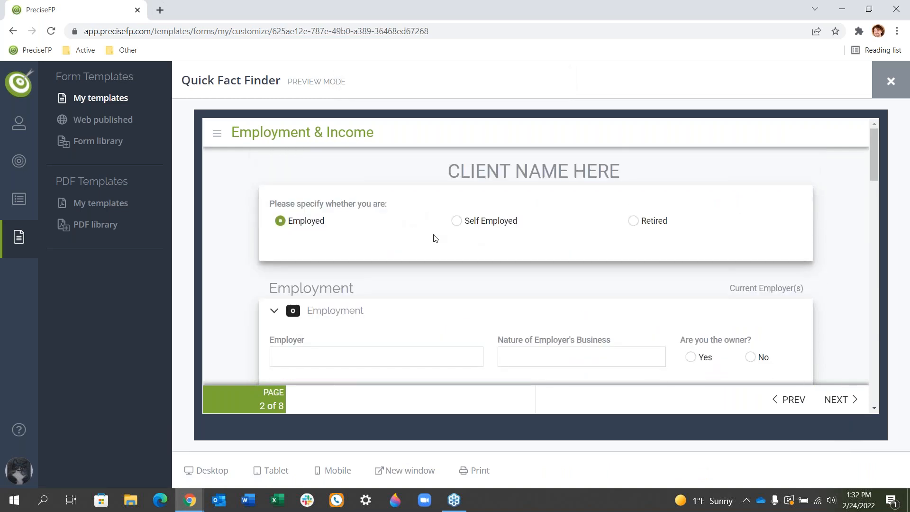
Test Self Employed and Retired, confirming Retired shows Pensions & Annuities, then close the preview
left_click(280, 225)
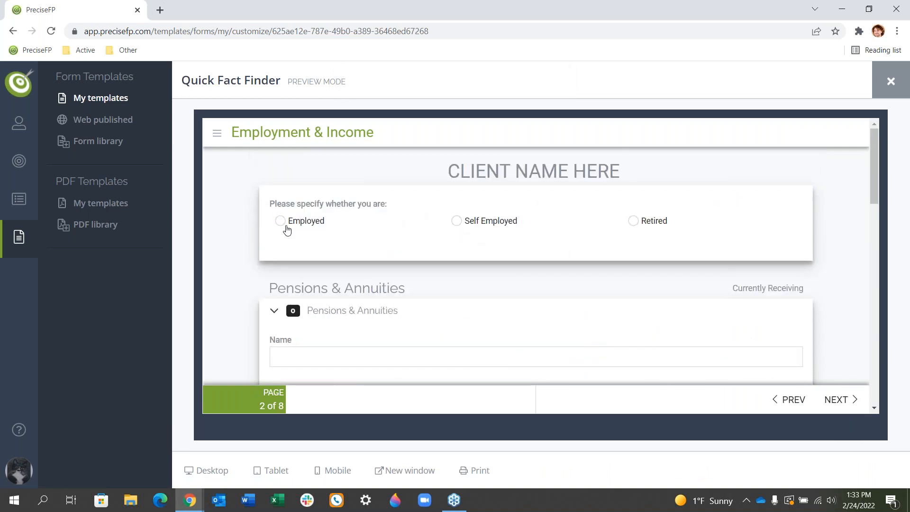
left_click(456, 222)
scroll(657, 323, "down", 3)
scroll(662, 323, "up", 3)
left_click(633, 222)
scroll(735, 326, "down", 5)
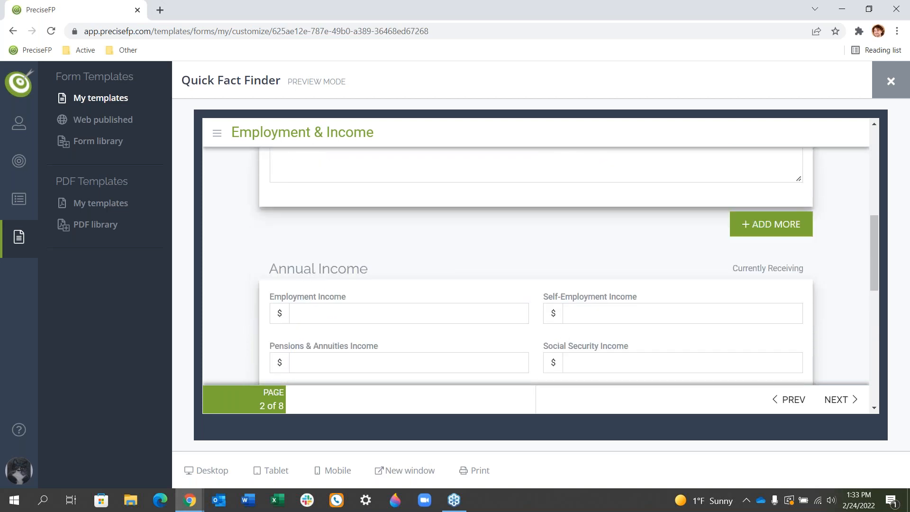
scroll(737, 326, "up", 5)
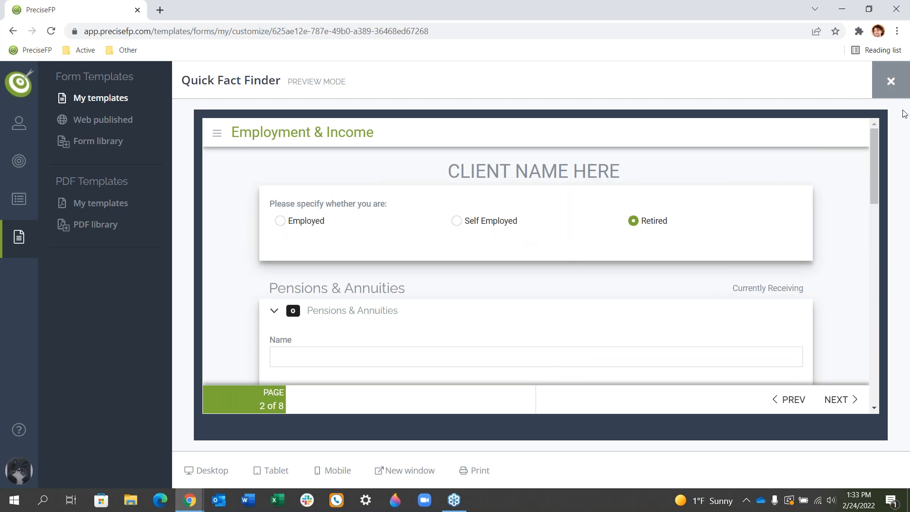
left_click(890, 81)
mouse_move(387, 187)
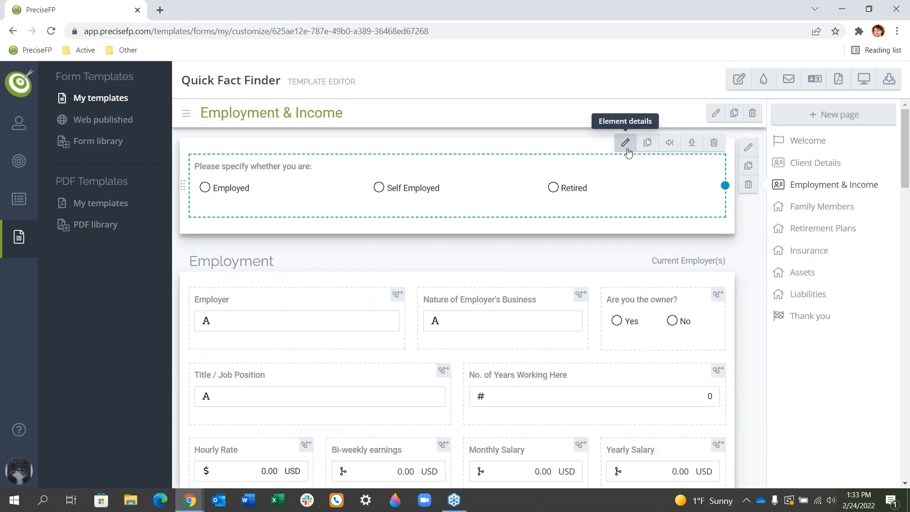
left_click(625, 143)
left_click(860, 268)
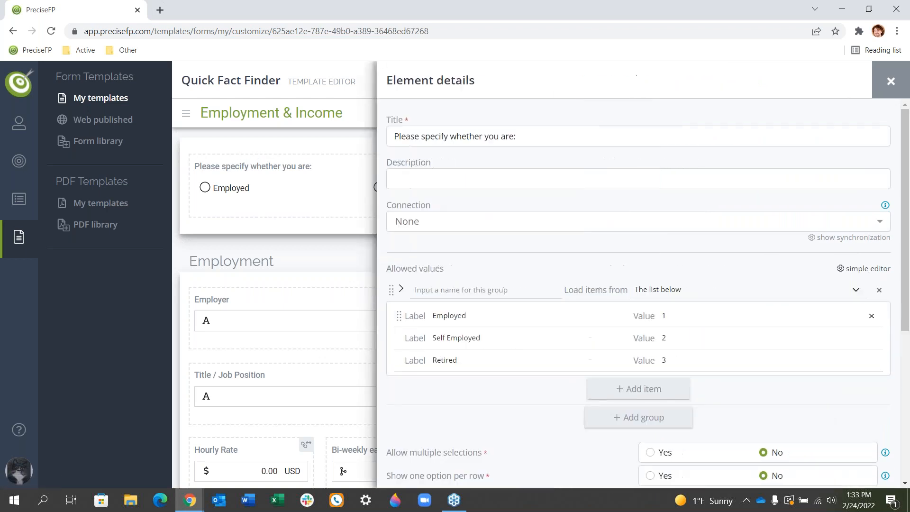
left_click(891, 81)
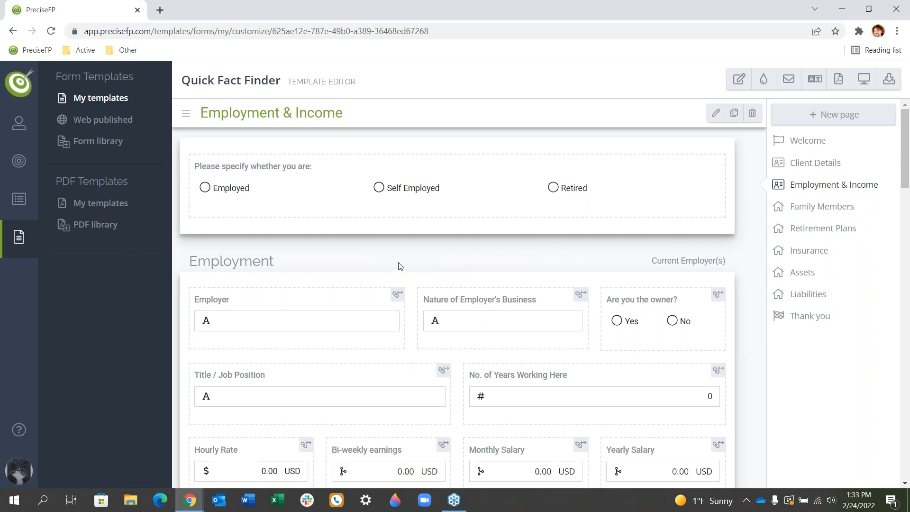
Browse the Form library's Other templates, then Surveys and Polls, and preview Onboarding Questionnaire
left_click(75, 142)
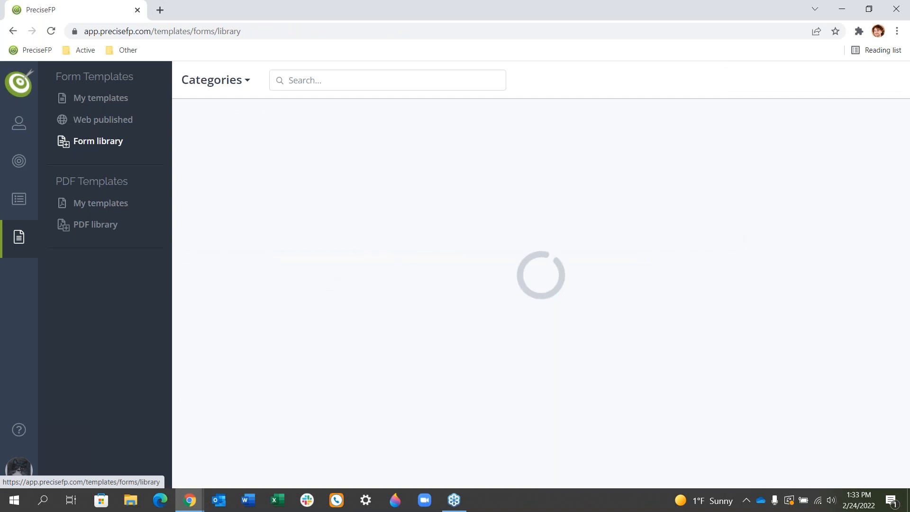
left_click(214, 93)
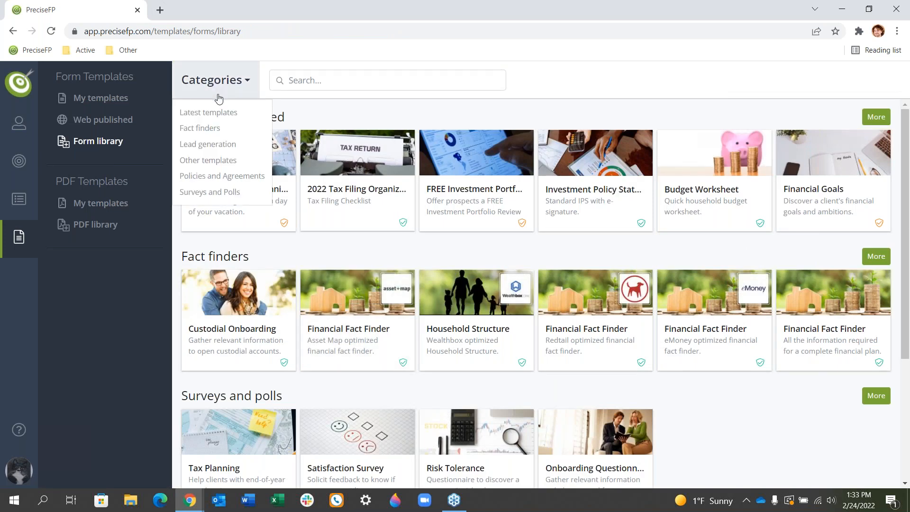
left_click(206, 165)
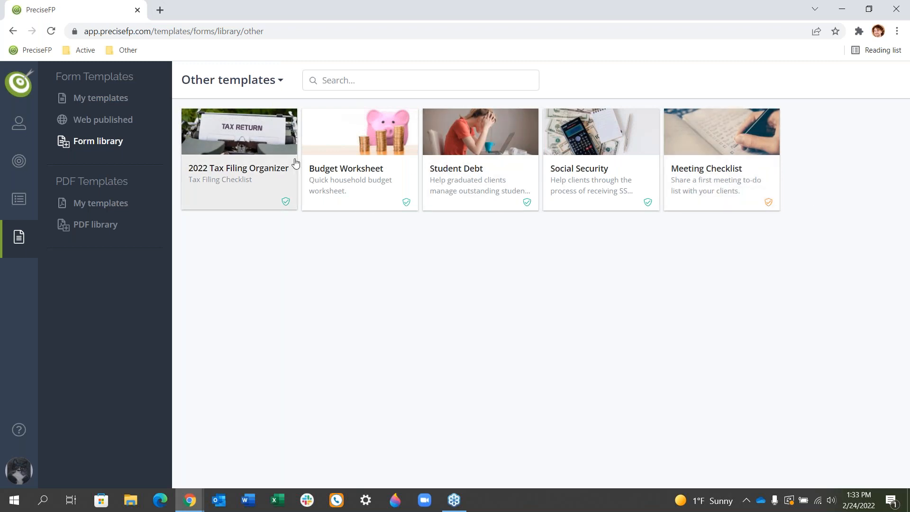
left_click(229, 88)
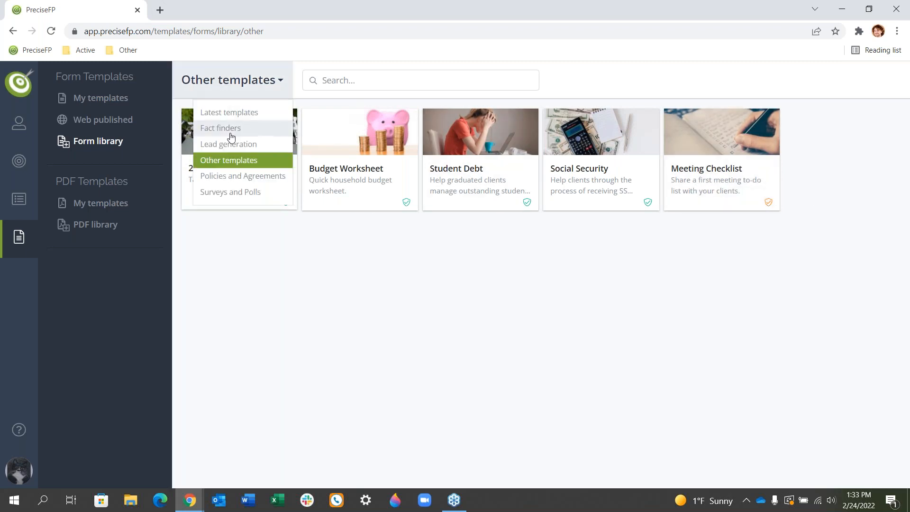
left_click(236, 193)
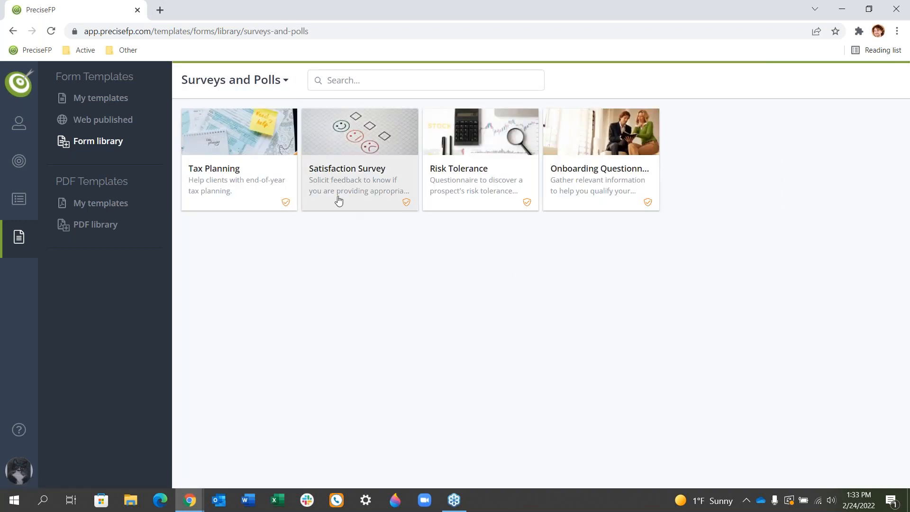
left_click(576, 192)
left_click(856, 119)
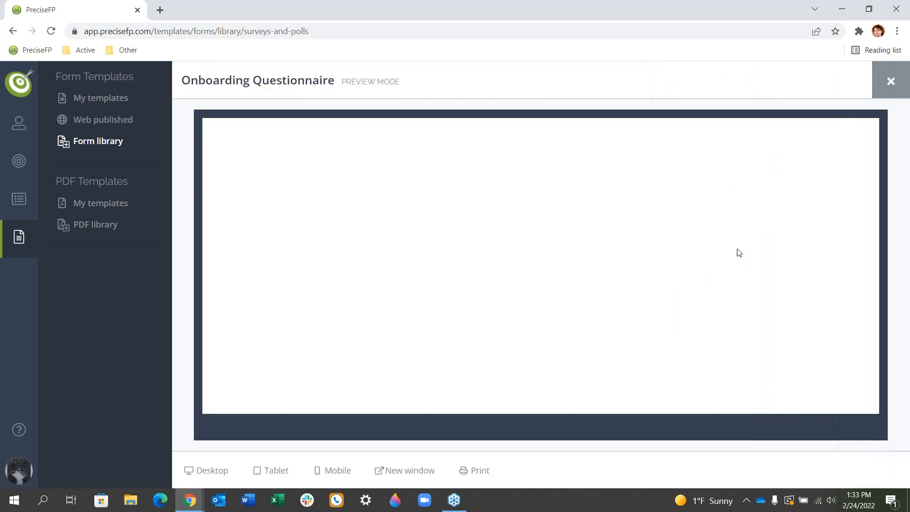
Page through the Onboarding Questionnaire preview to Your household, then close the preview and template details
left_click(846, 397)
scroll(741, 353, "down", 3)
scroll(740, 352, "down", 5)
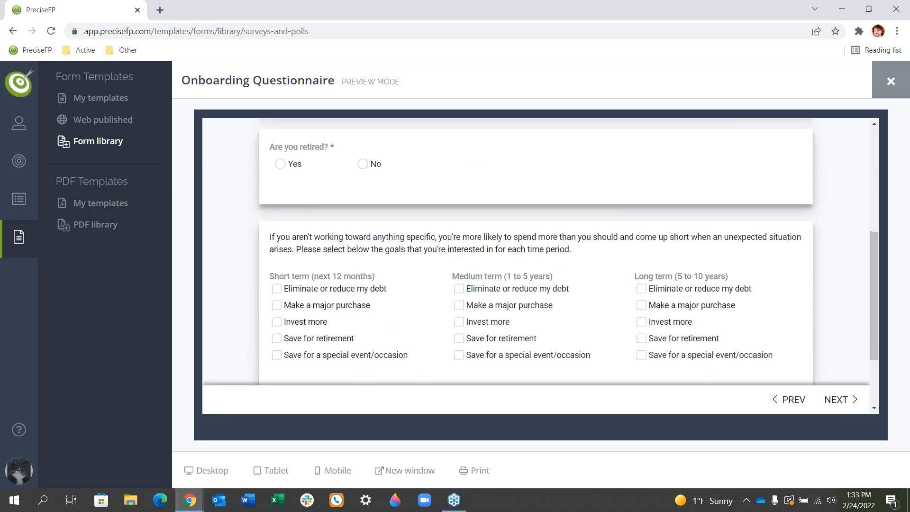
left_click(789, 399)
left_click(849, 401)
left_click(851, 407)
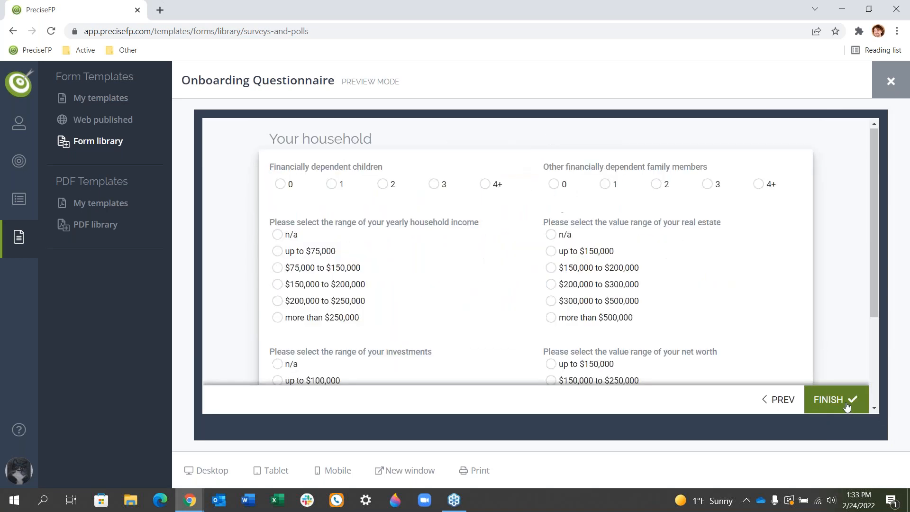
scroll(568, 342, "down", 1)
scroll(593, 327, "up", 1)
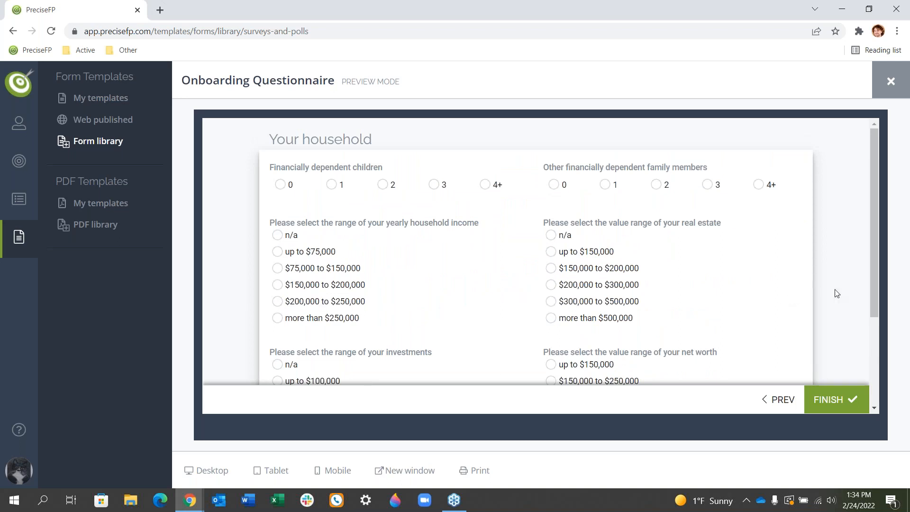
scroll(837, 293, "down", 2)
scroll(839, 299, "up", 2)
left_click(891, 81)
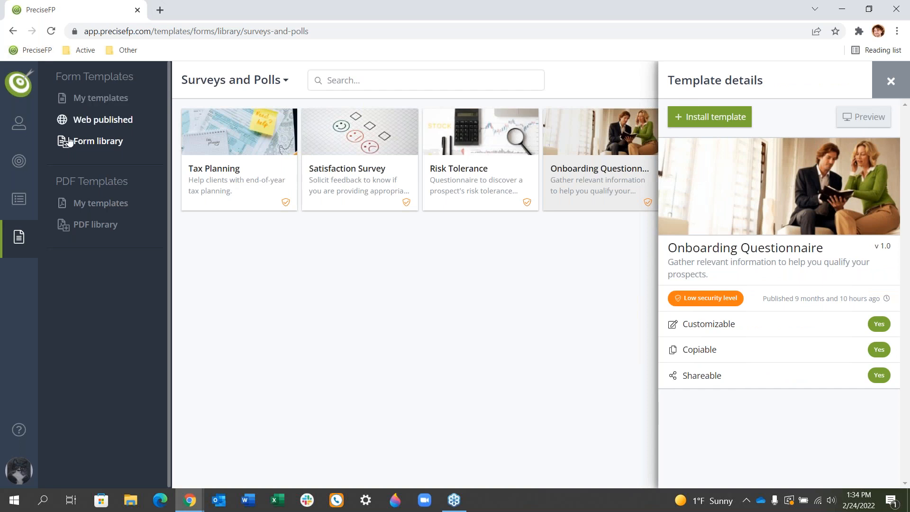
left_click(891, 81)
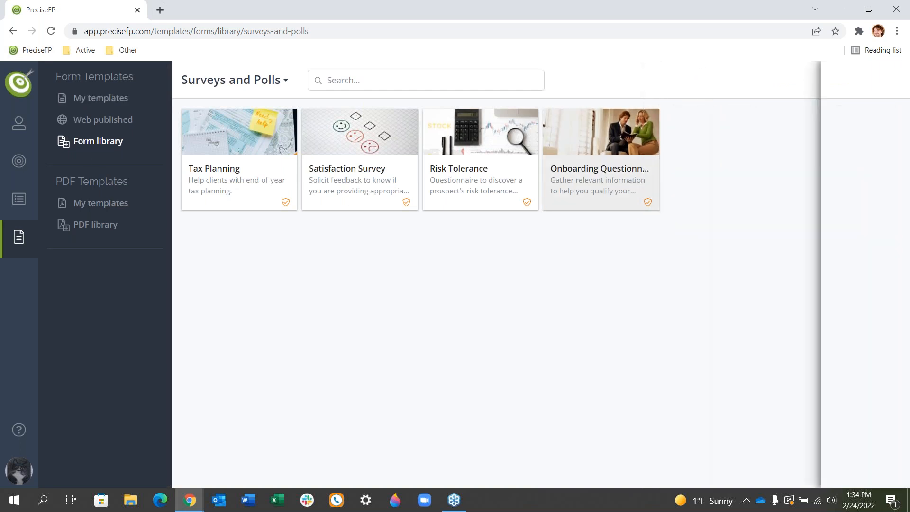
Browse the PDF library's SSG & Pershing templates, then go to All accounts
left_click(95, 230)
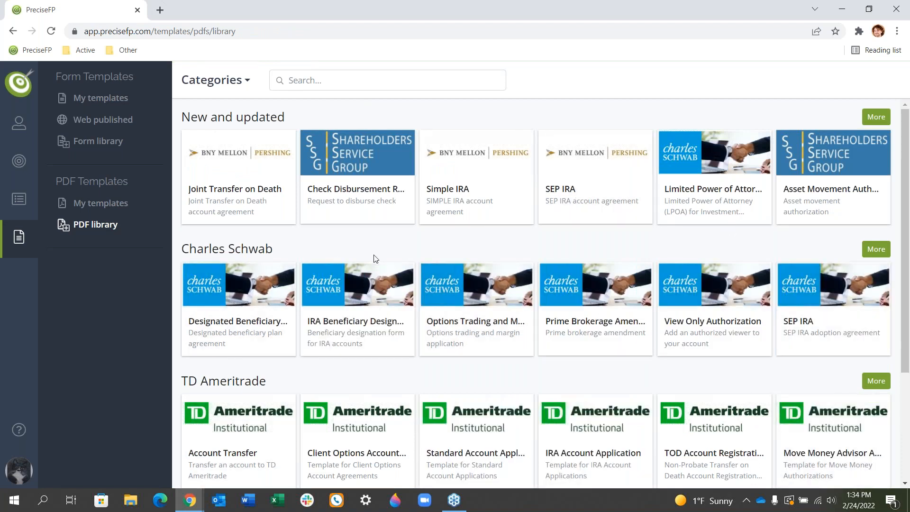
left_click(232, 81)
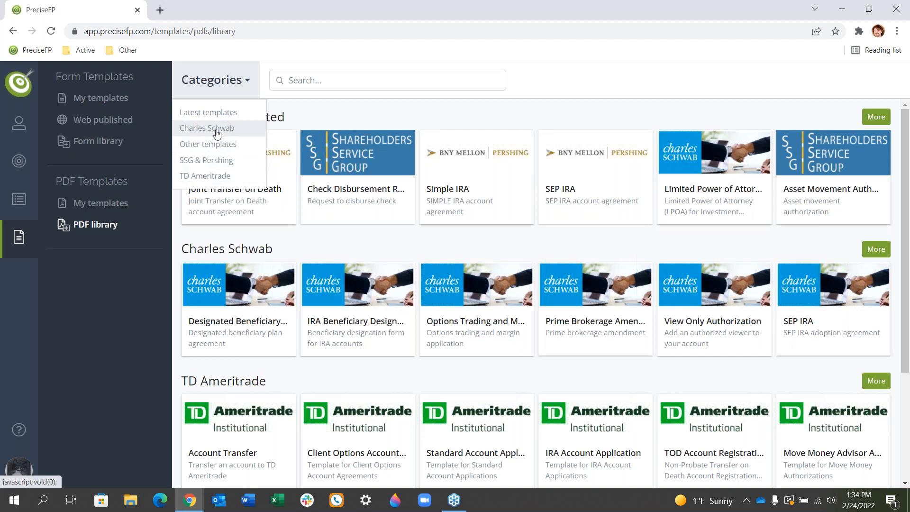
left_click(215, 166)
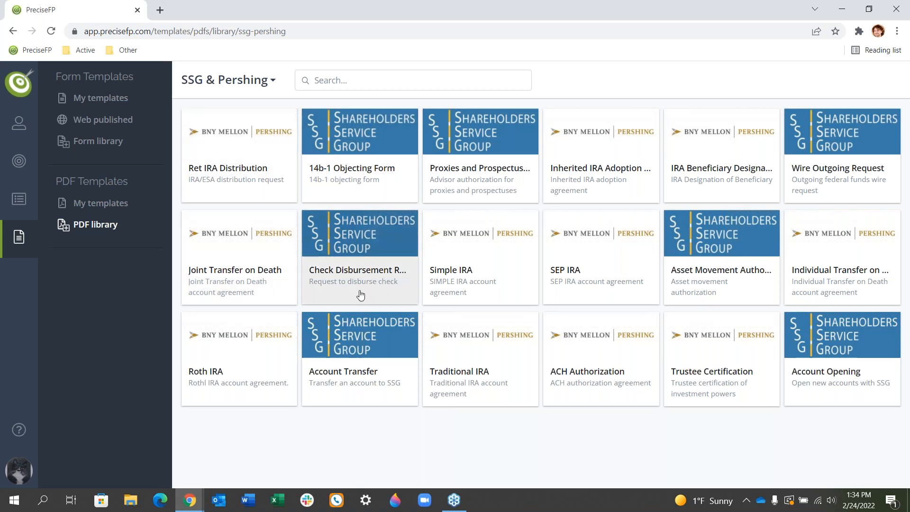
left_click(19, 122)
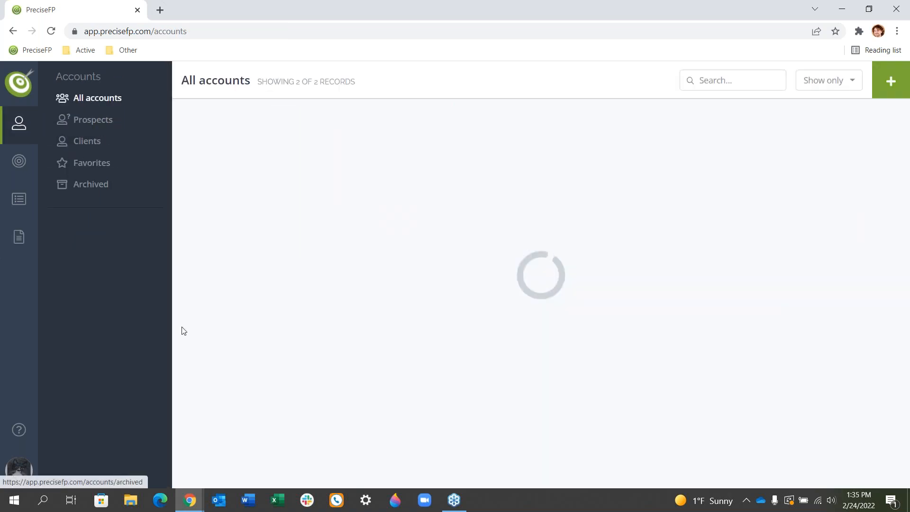
Start a PDF engagement for the sample client using SSG Account Opening and Account Transfer templates
left_click(436, 158)
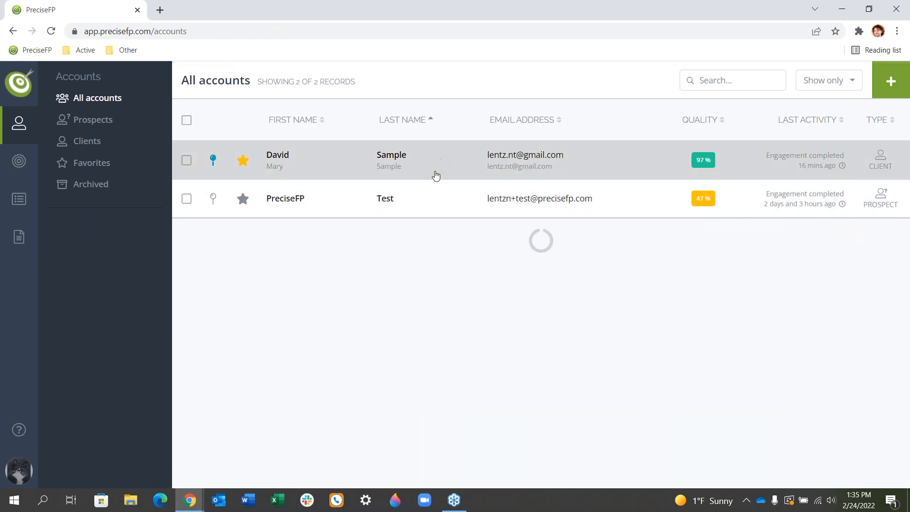
left_click(723, 122)
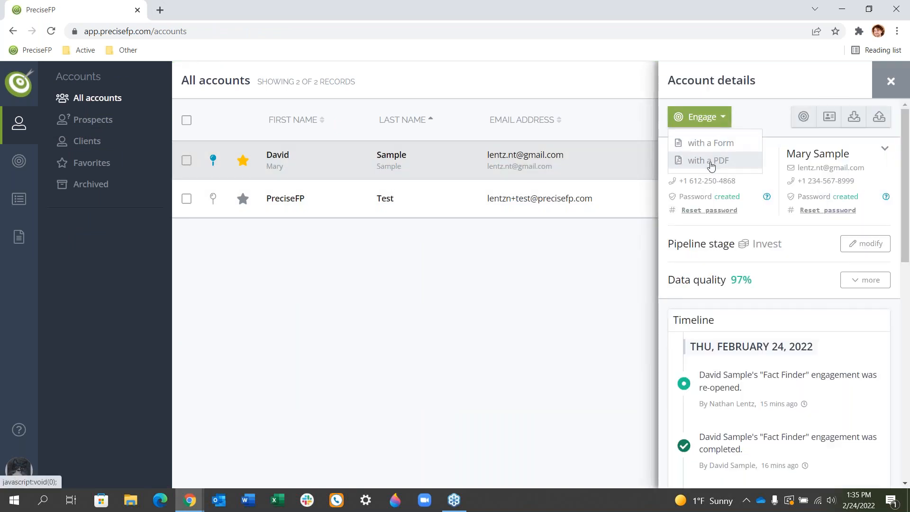
left_click(710, 165)
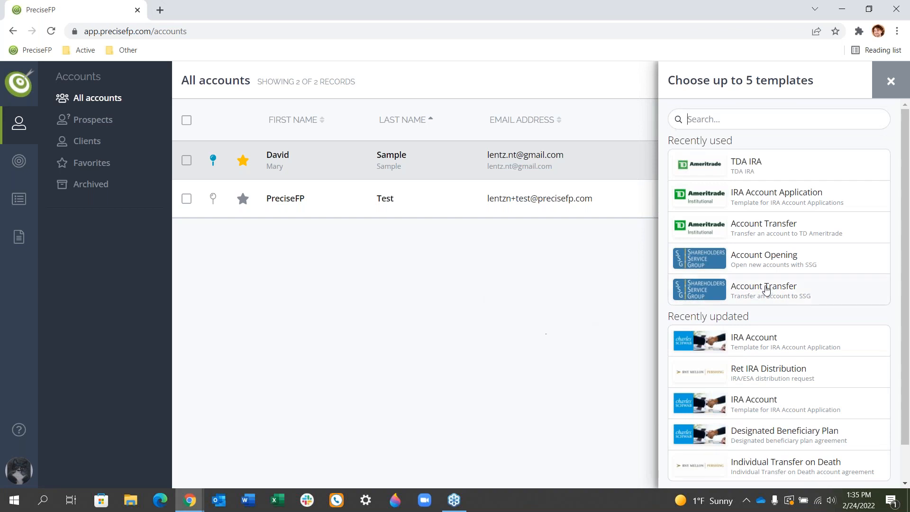
left_click(785, 270)
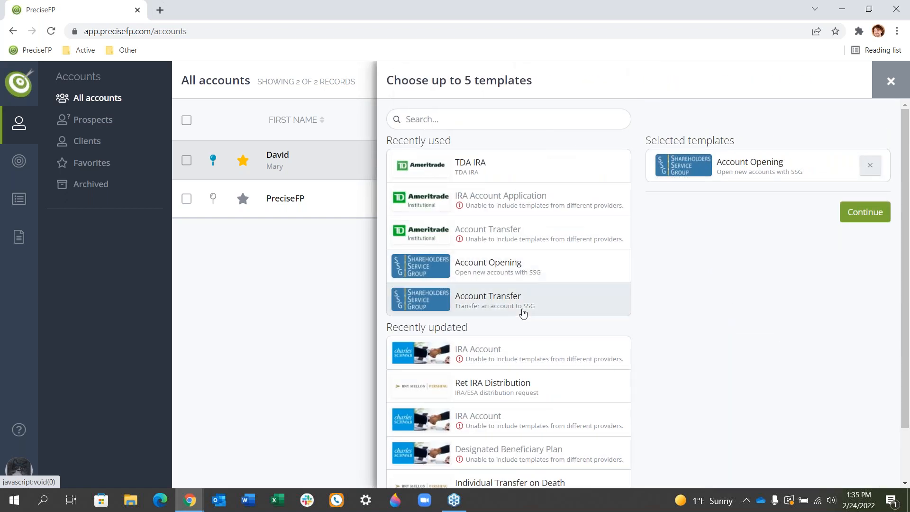
left_click(522, 313)
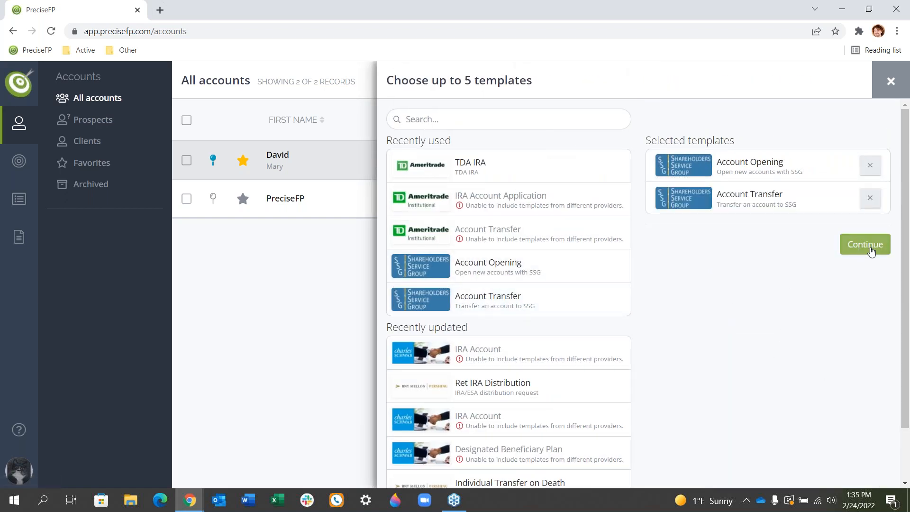
left_click(869, 245)
left_click(599, 163)
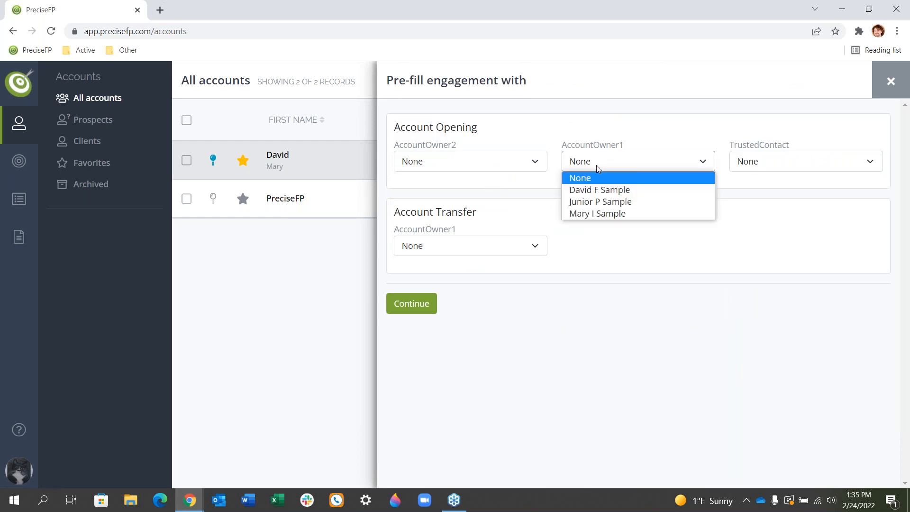
Assign the client as first owner and Account Transfer owner, the co-client as second owner and trusted contact
left_click(597, 190)
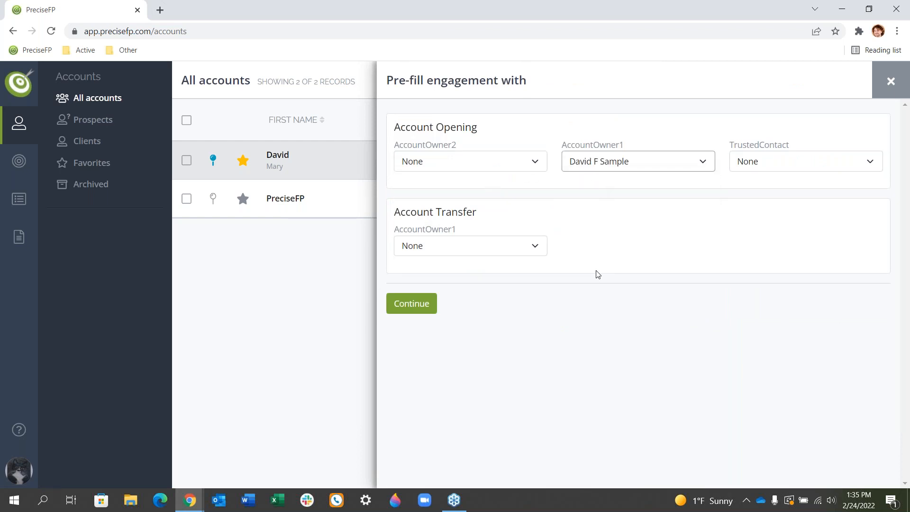
left_click(457, 163)
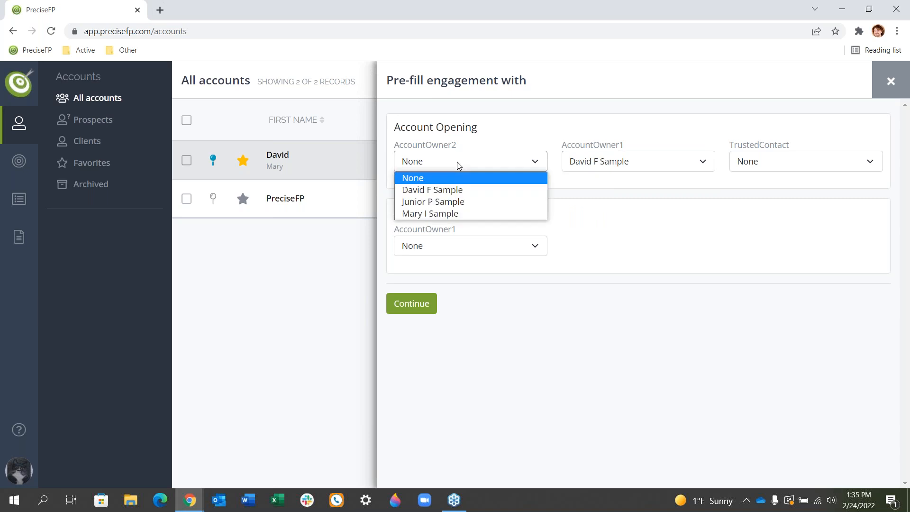
left_click(457, 214)
left_click(763, 161)
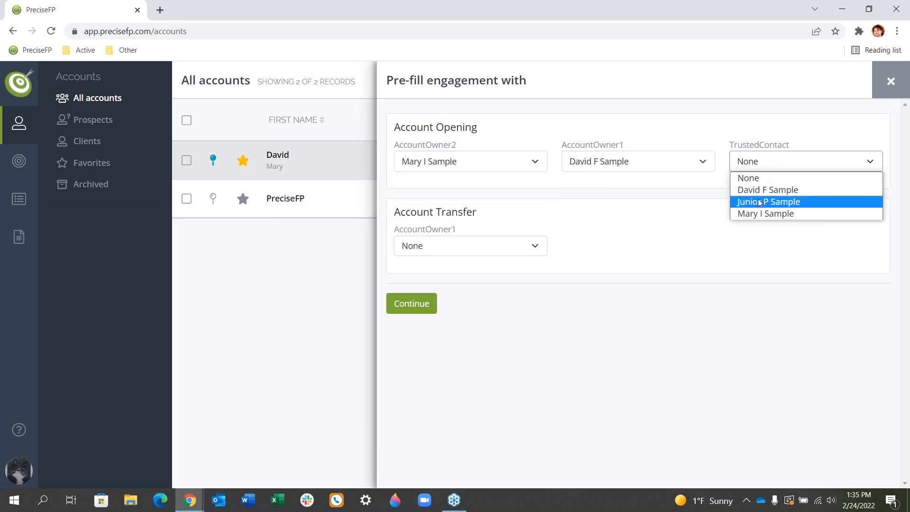
left_click(762, 214)
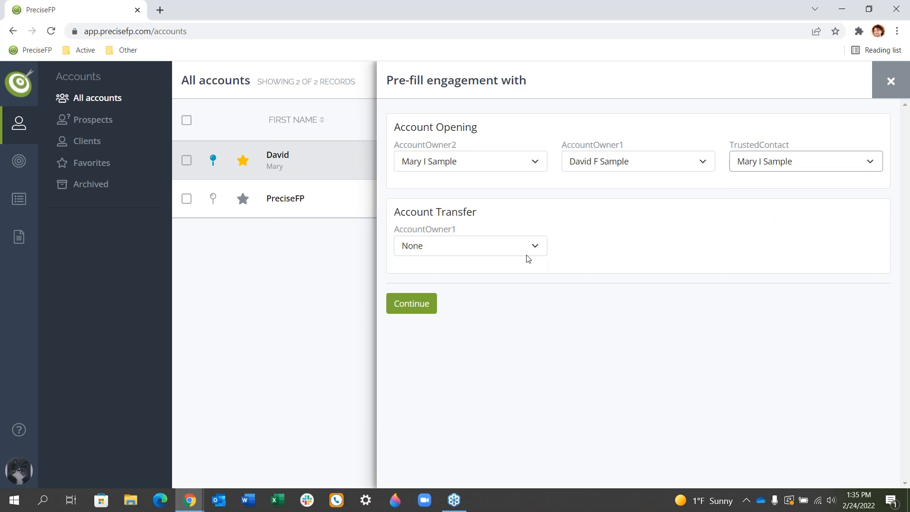
left_click(507, 251)
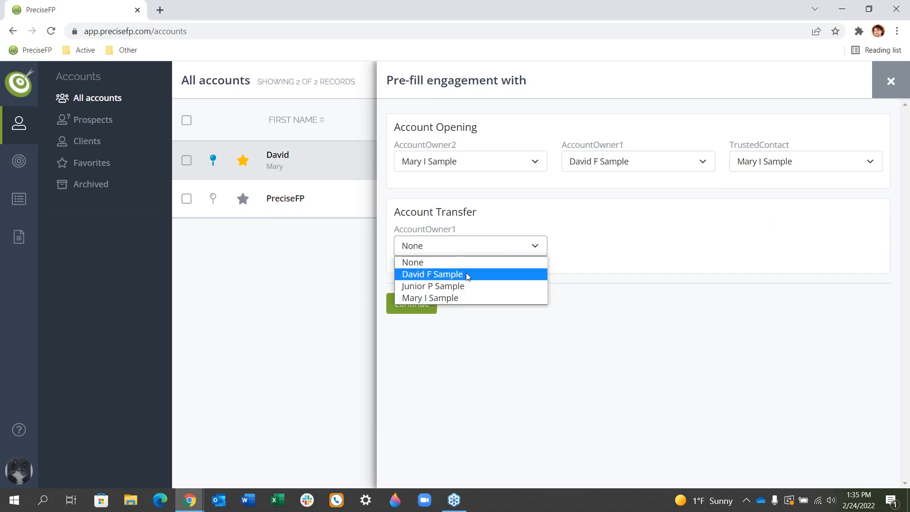
left_click(465, 273)
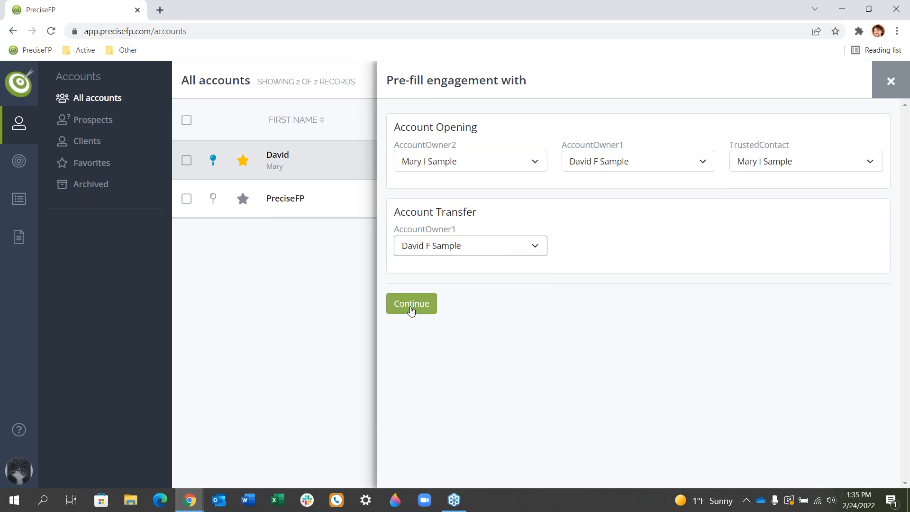
left_click(411, 307)
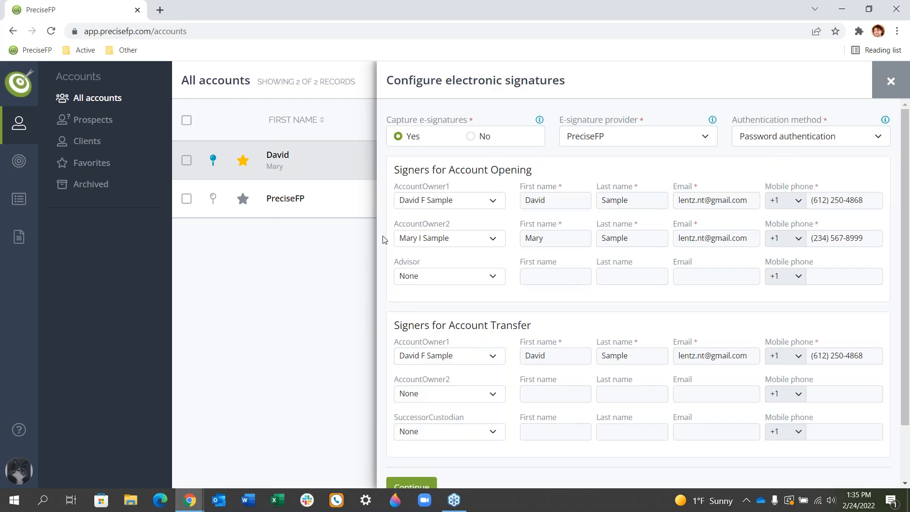
Set Account Opening's second owner signer to None and continue to the PDF editor
left_click(441, 242)
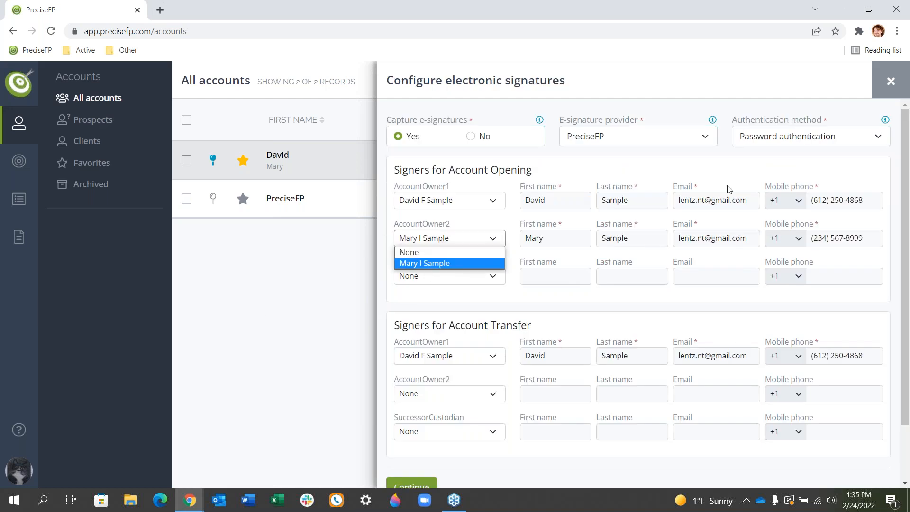
left_click(431, 253)
scroll(463, 423, "down", 2)
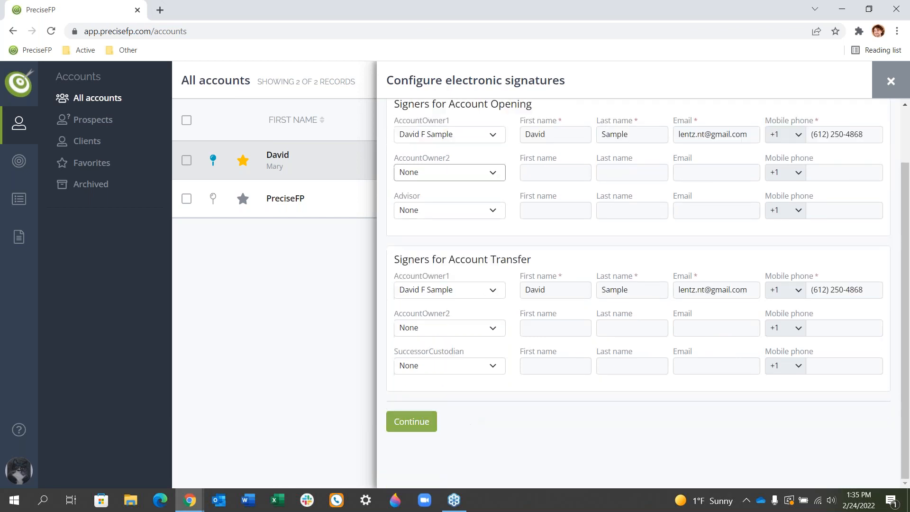
left_click(406, 426)
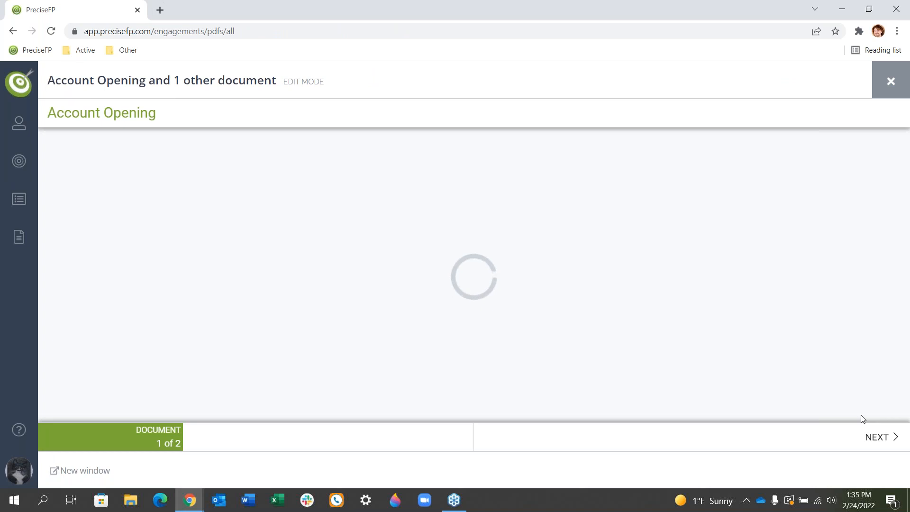
Tick Joint Tenant, Tenants in Common and Married YES on the Account Opening PDF, then close the editor
scroll(836, 356, "down", 15)
scroll(837, 357, "down", 10)
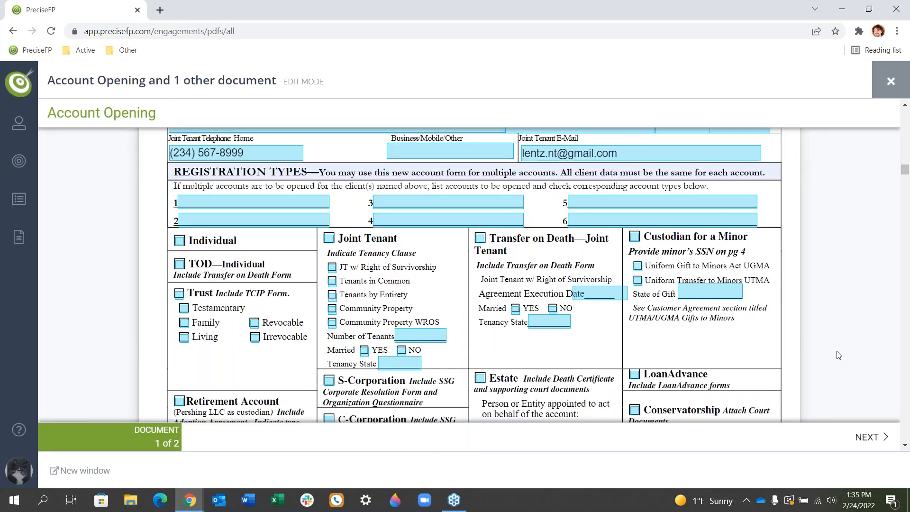
scroll(181, 263, "up", 5)
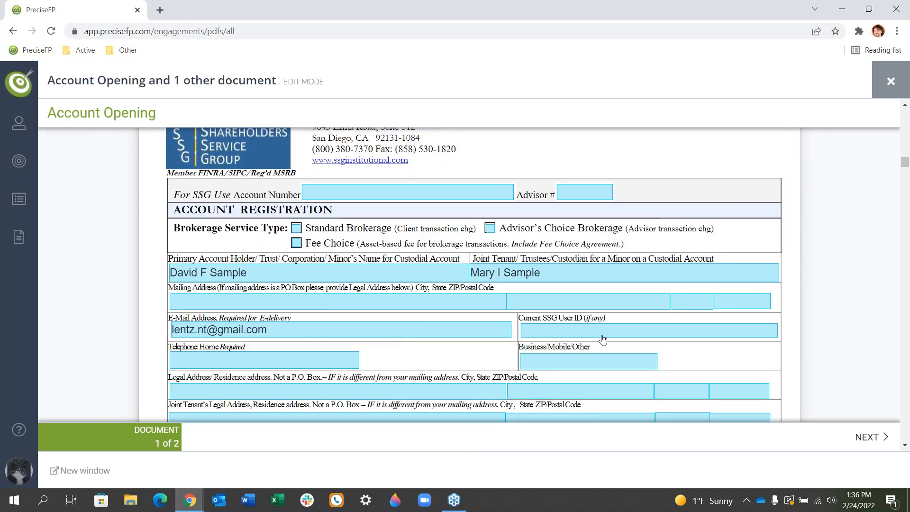
scroll(602, 339, "down", 2)
scroll(589, 339, "down", 1)
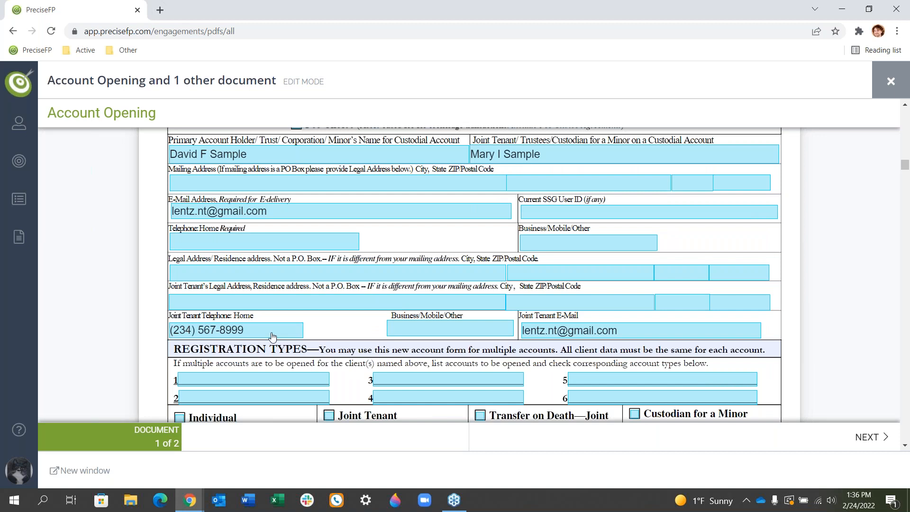
scroll(589, 340, "down", 3)
scroll(395, 357, "down", 2)
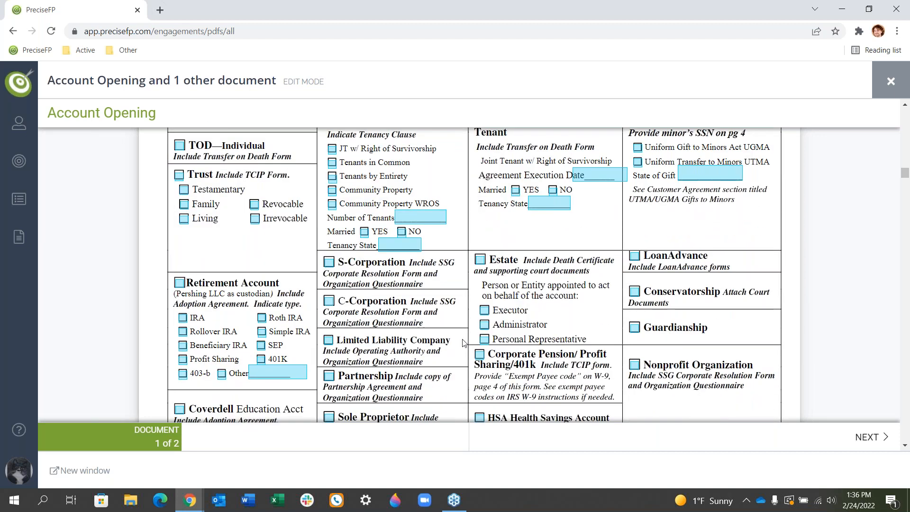
scroll(465, 344, "up", 4)
left_click(327, 362)
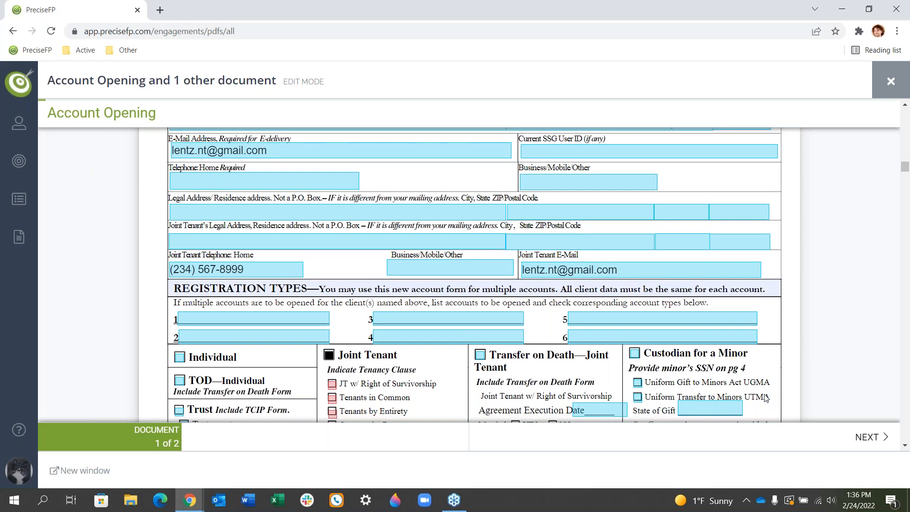
scroll(338, 237, "down", 3)
left_click(334, 221)
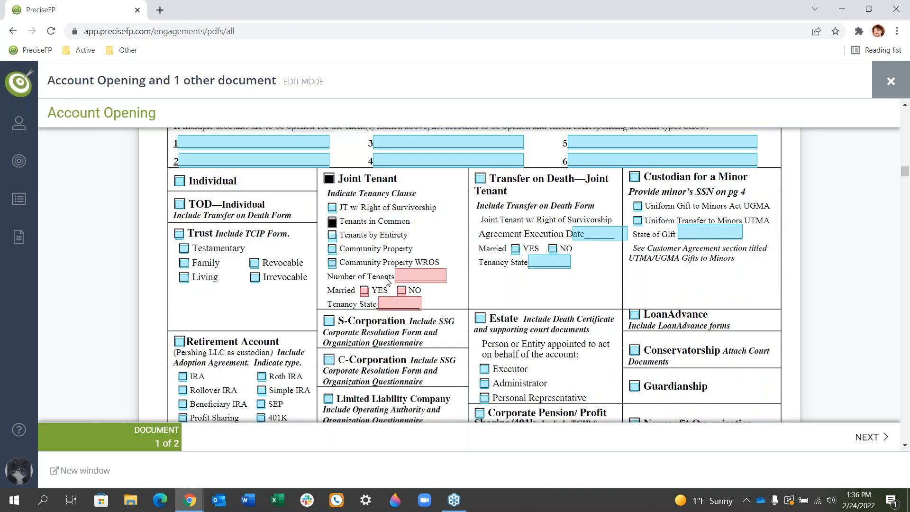
left_click(365, 291)
scroll(633, 343, "down", 3)
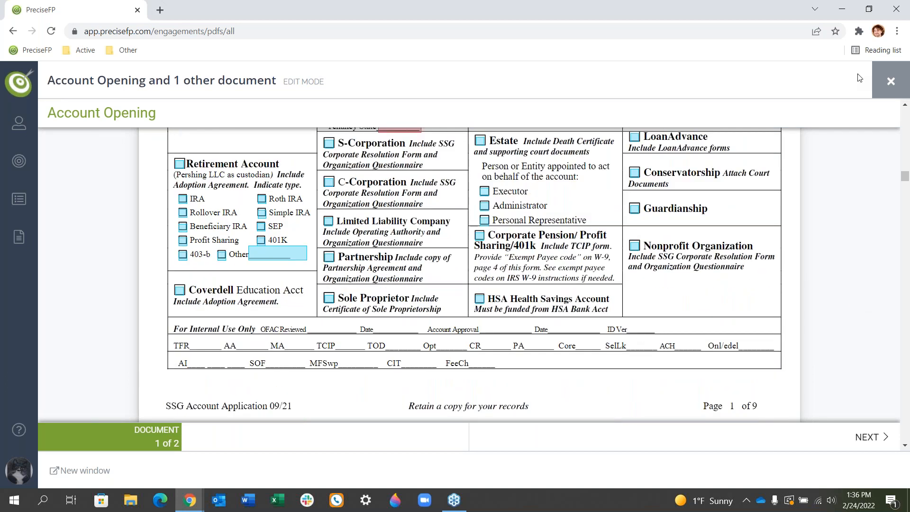
left_click(890, 82)
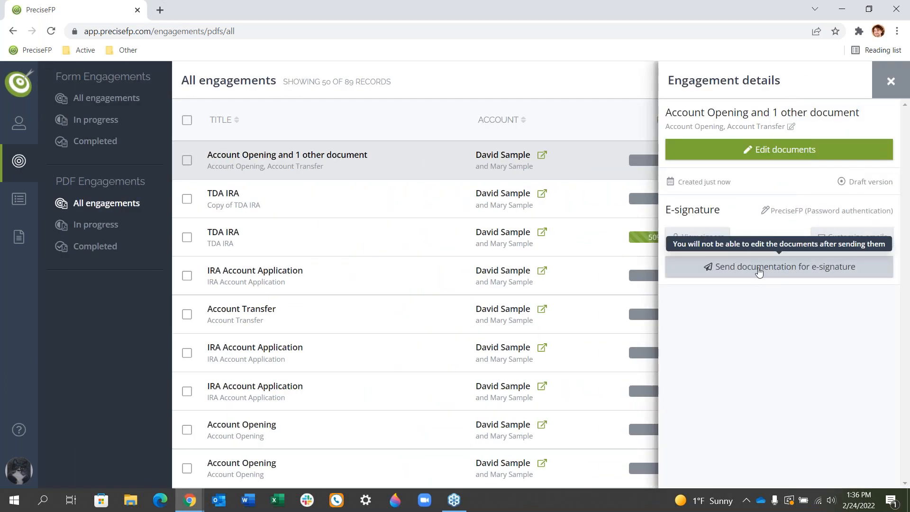
Switch the left sidebar from engagements to the Settings navigation using the avatar menu
left_click(758, 271)
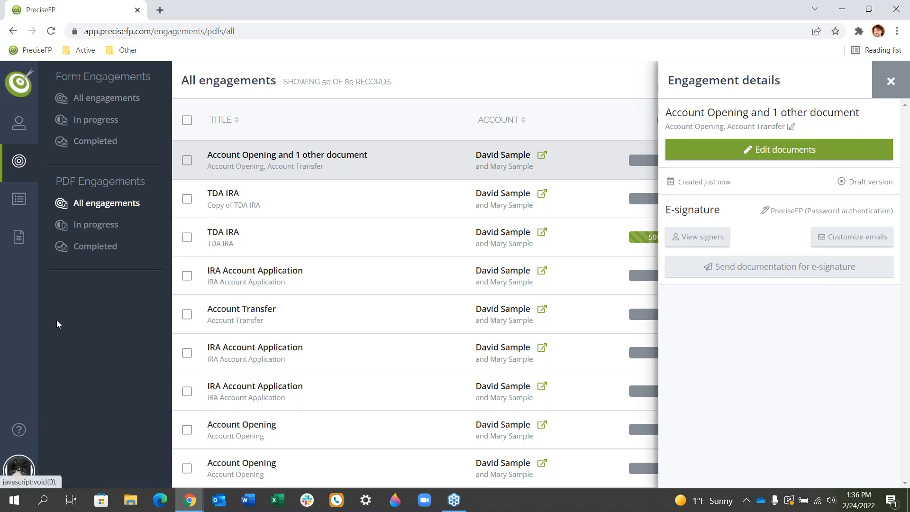
left_click(20, 469)
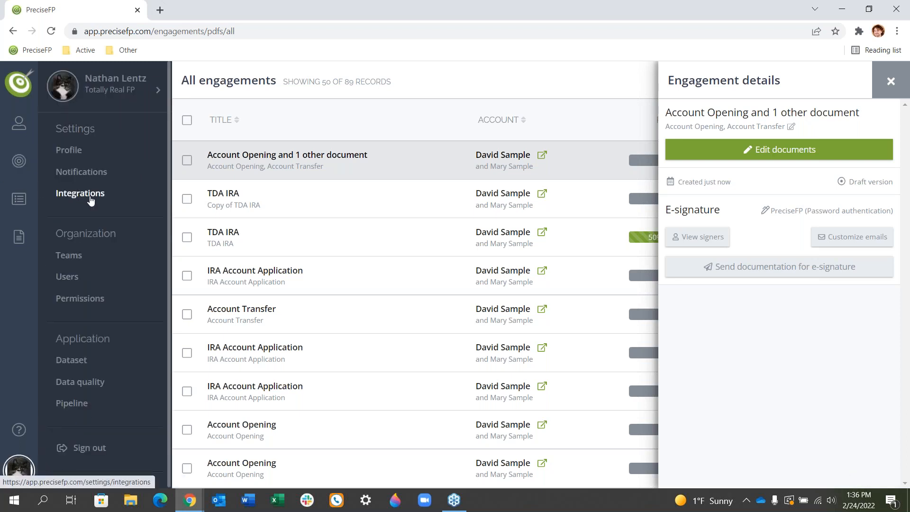
Review the Integrations settings to see which integrations are enabled or disabled, then reload the page
left_click(88, 198)
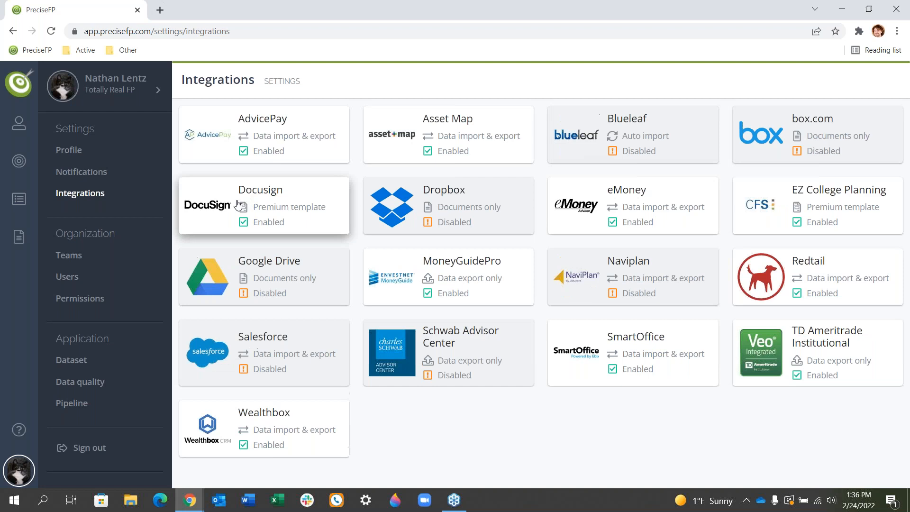
mouse_move(269, 204)
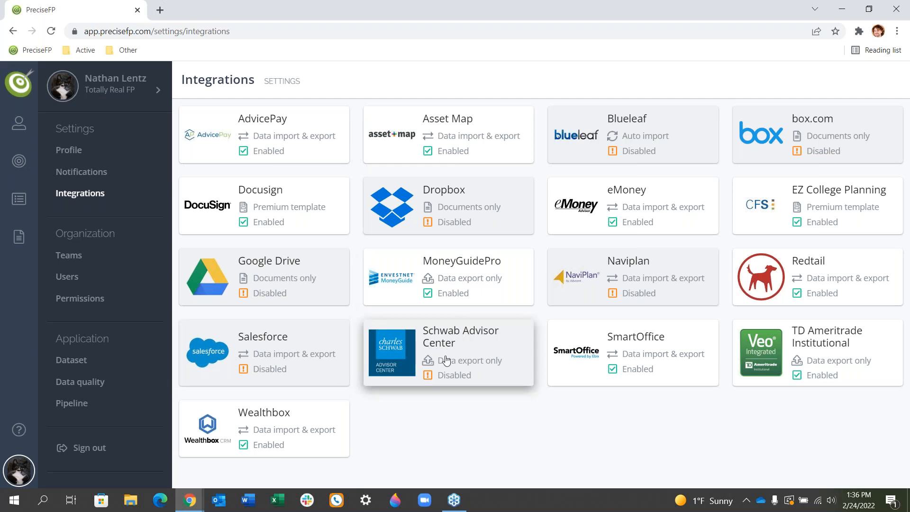
mouse_move(456, 363)
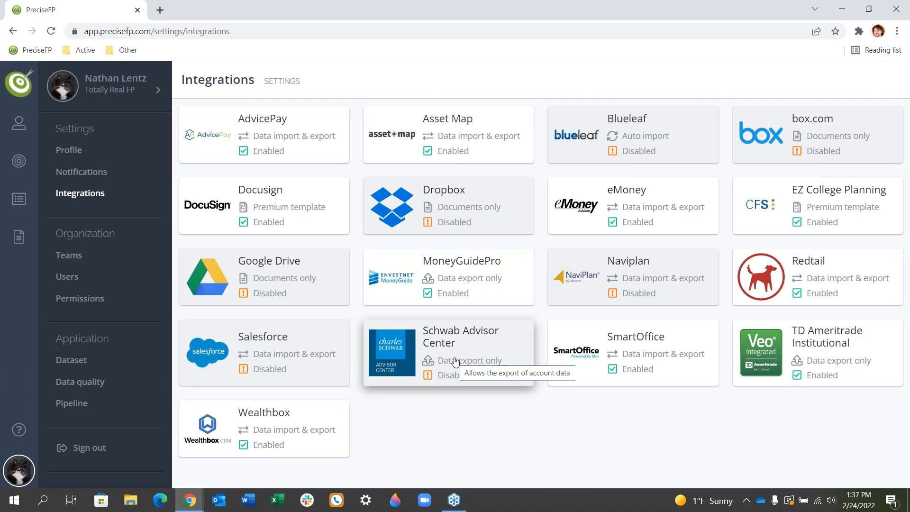
mouse_move(19, 237)
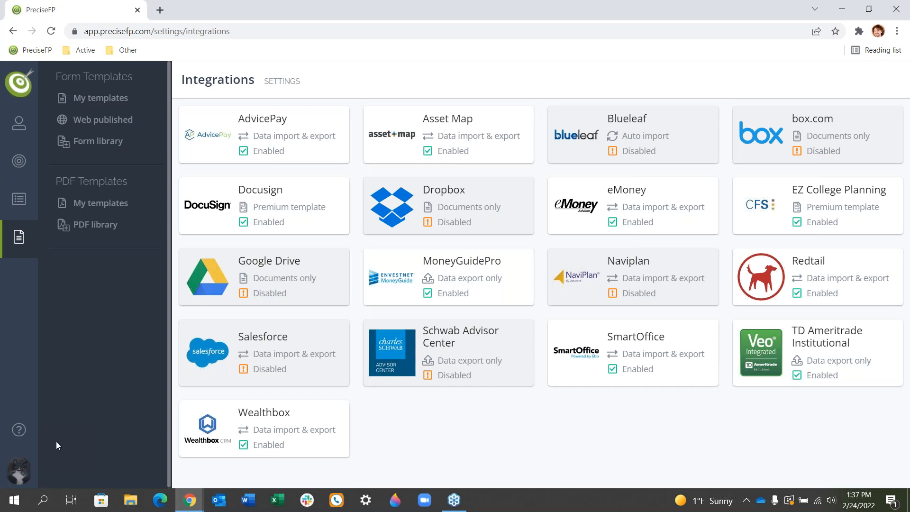
left_click(19, 469)
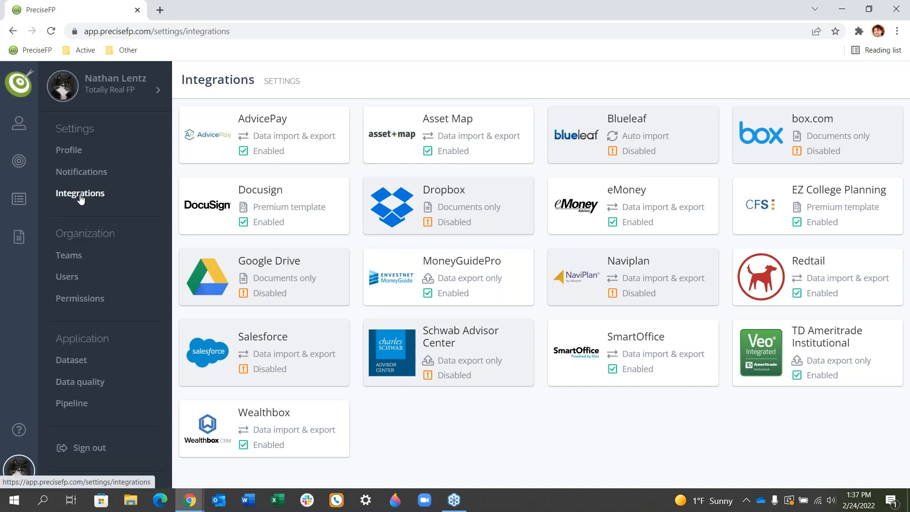
left_click(81, 194)
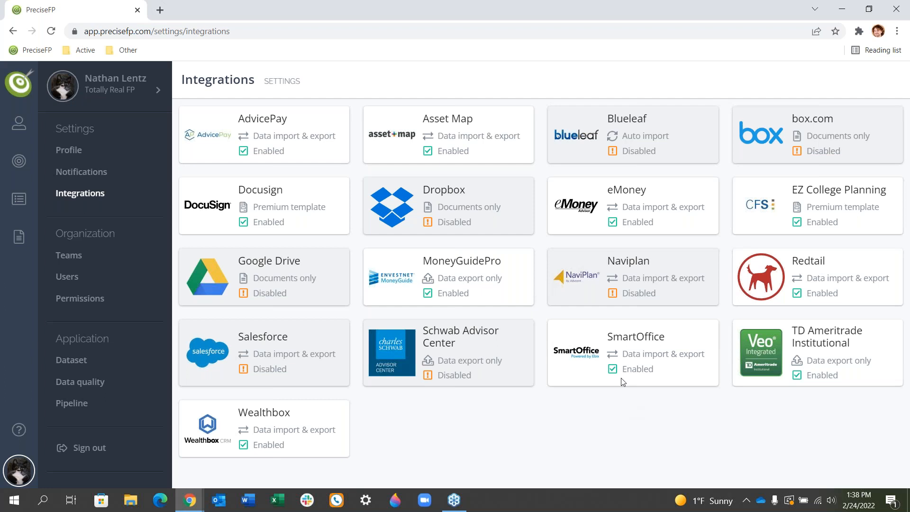
Check Salesforce's details, then open the Redtail integration's field mapper
left_click(347, 340)
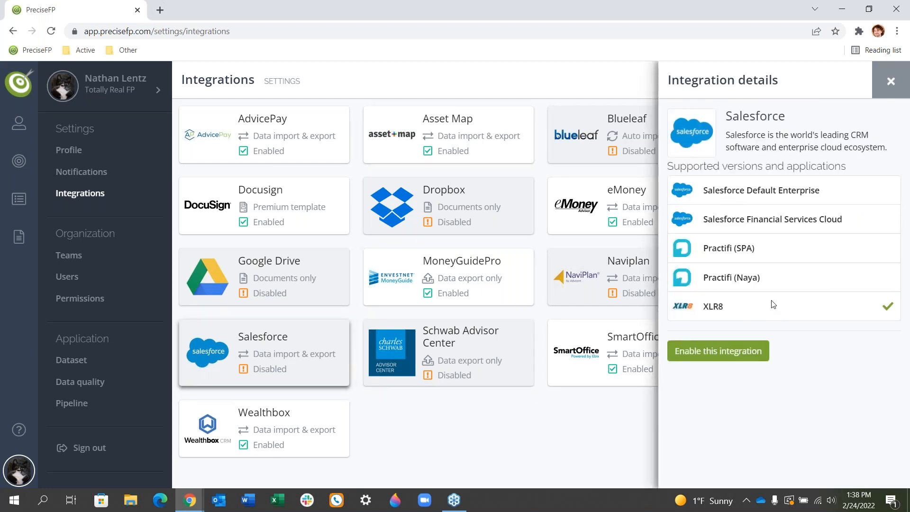
left_click(891, 81)
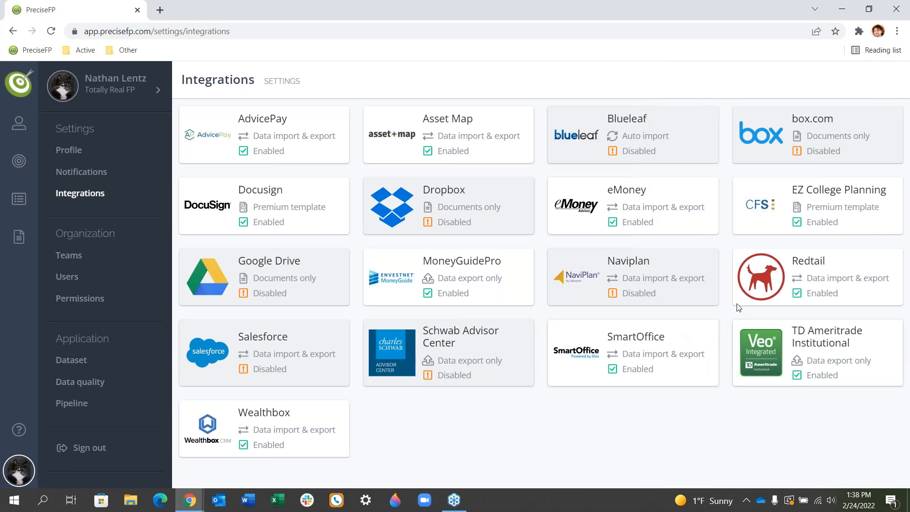
left_click(813, 282)
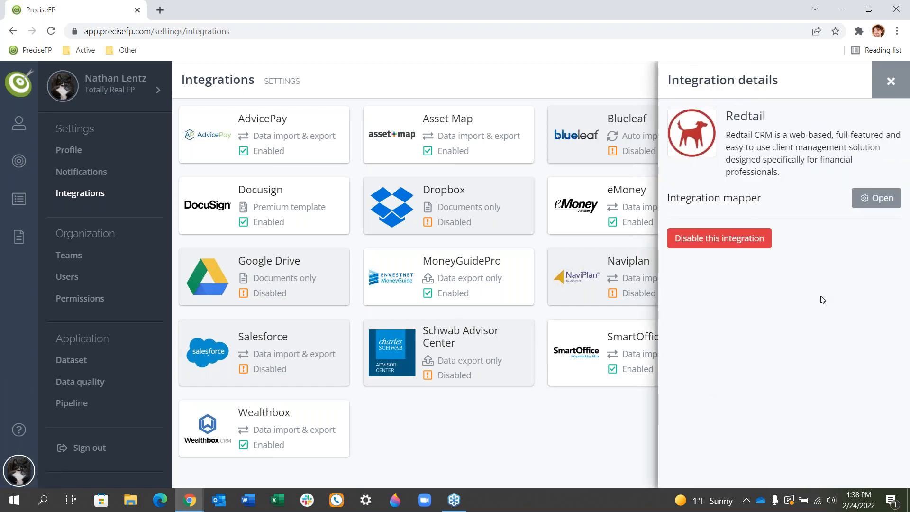
left_click(874, 199)
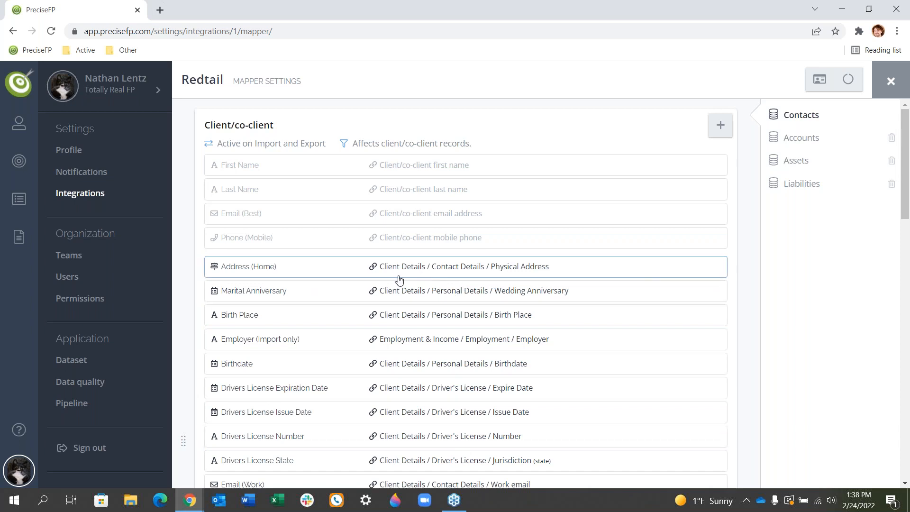
Browse the Redtail fields available for a new mapping, then switch to the Dataset settings
left_click(721, 125)
left_click(786, 139)
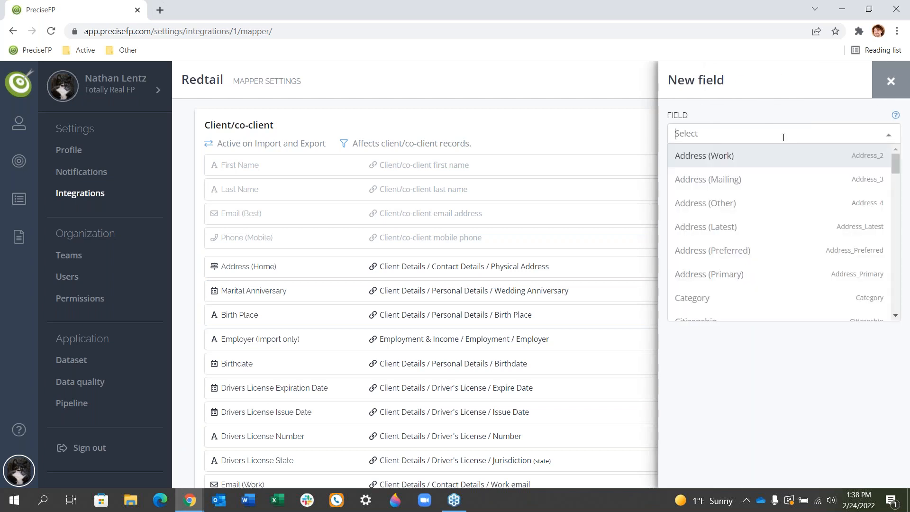
scroll(791, 202, "down", 3)
scroll(790, 233, "down", 1)
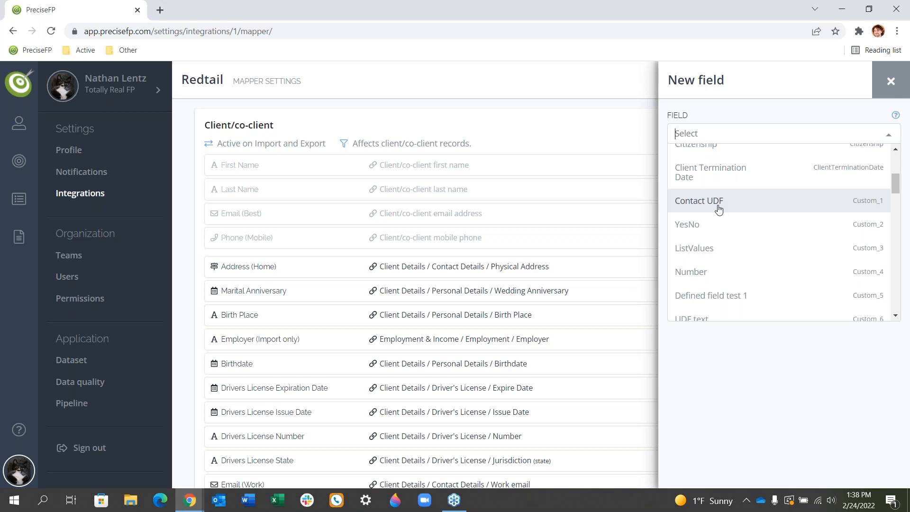
scroll(756, 246, "down", 1)
scroll(771, 260, "down", 2)
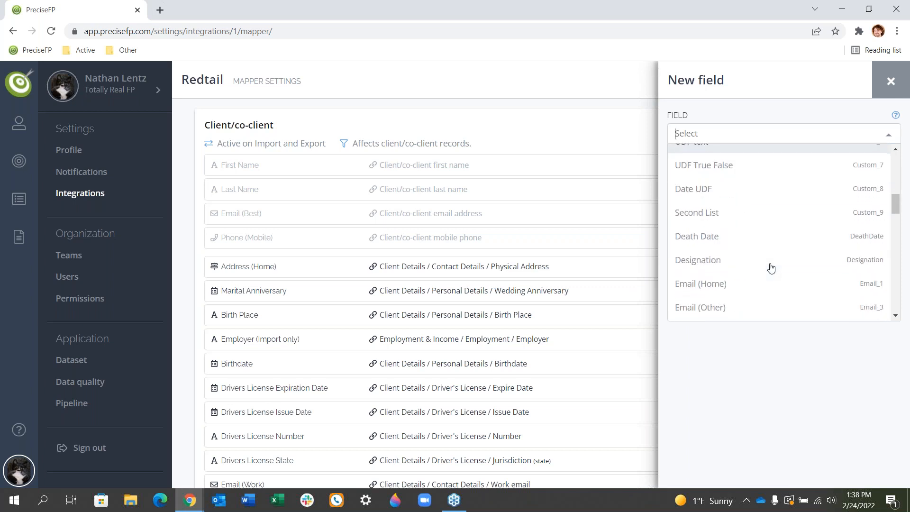
scroll(770, 267, "down", 1)
scroll(775, 277, "down", 1)
scroll(774, 276, "down", 2)
scroll(779, 285, "down", 1)
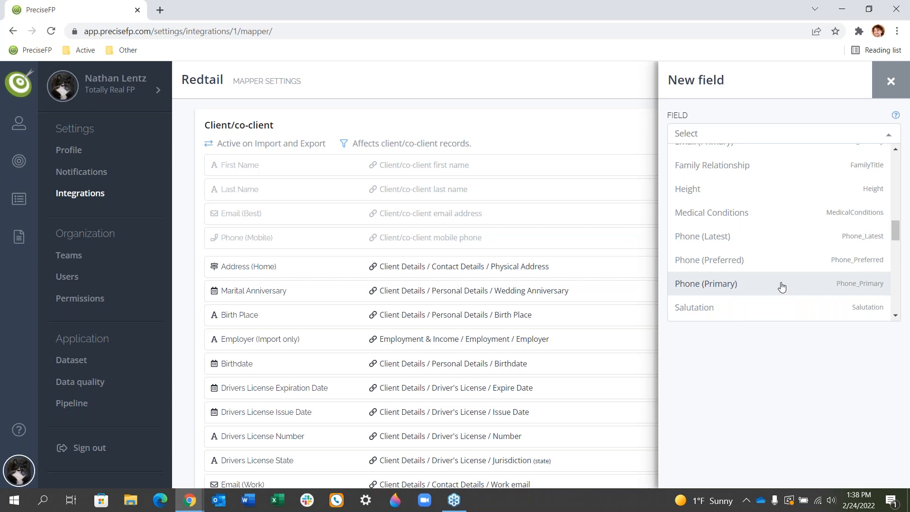
scroll(781, 285, "up", 1)
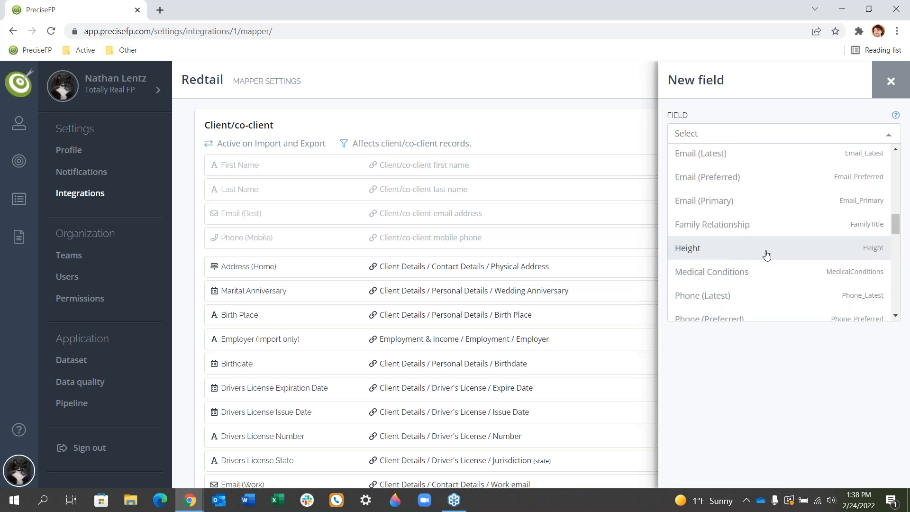
left_click(75, 366)
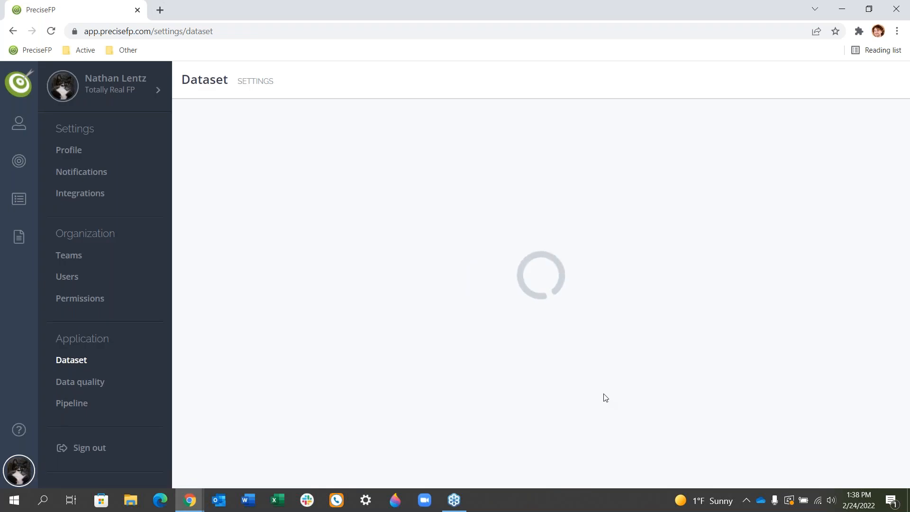
Split the empty row beneath Pet's Name and create a Height text field in its left cell
scroll(605, 397, "down", 6)
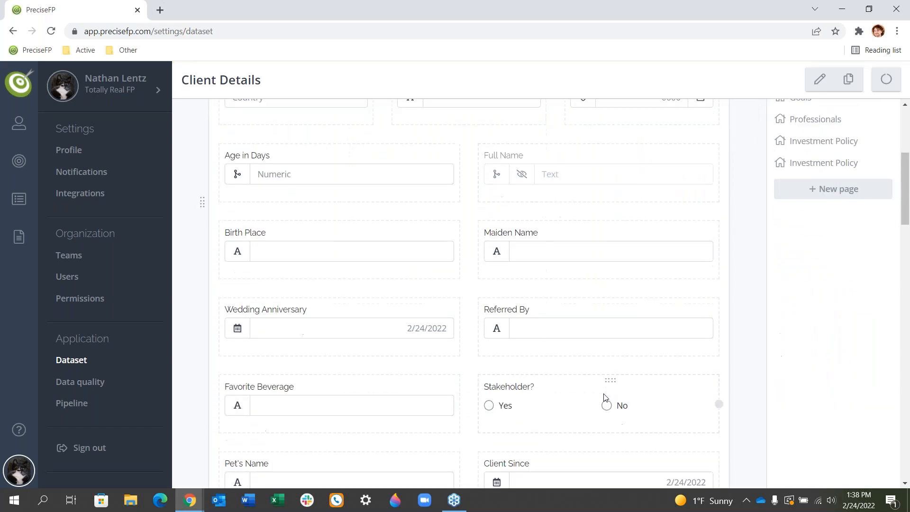
scroll(606, 398, "down", 4)
scroll(605, 397, "up", 6)
scroll(605, 398, "down", 8)
left_click(374, 246)
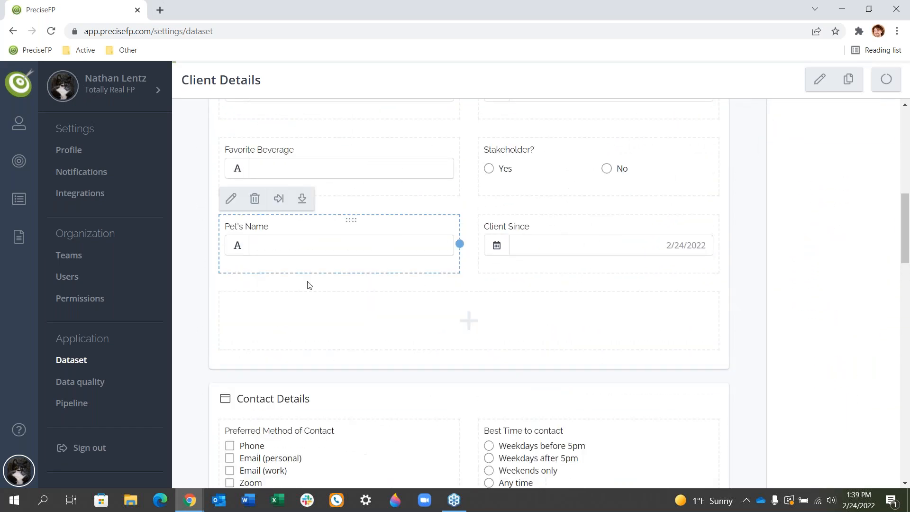
left_click(301, 295)
left_click(255, 275)
left_click(235, 277)
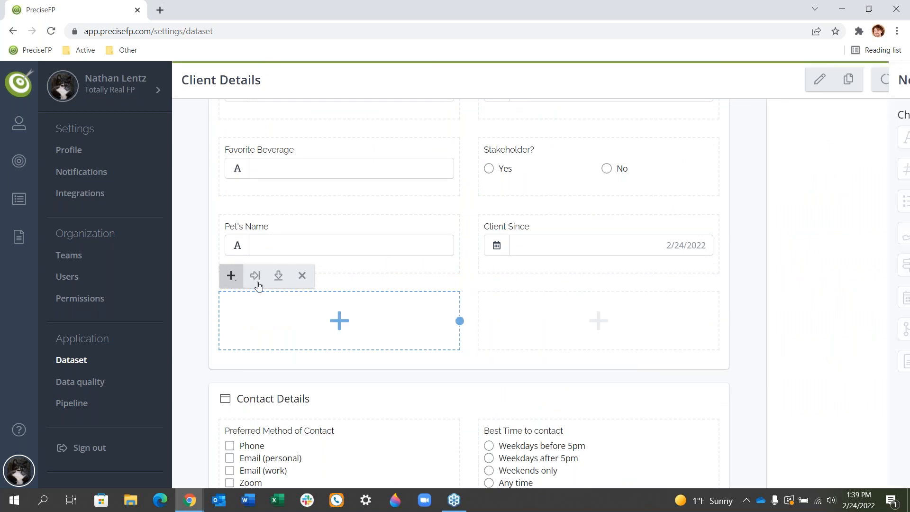
left_click(764, 195)
left_click(741, 133)
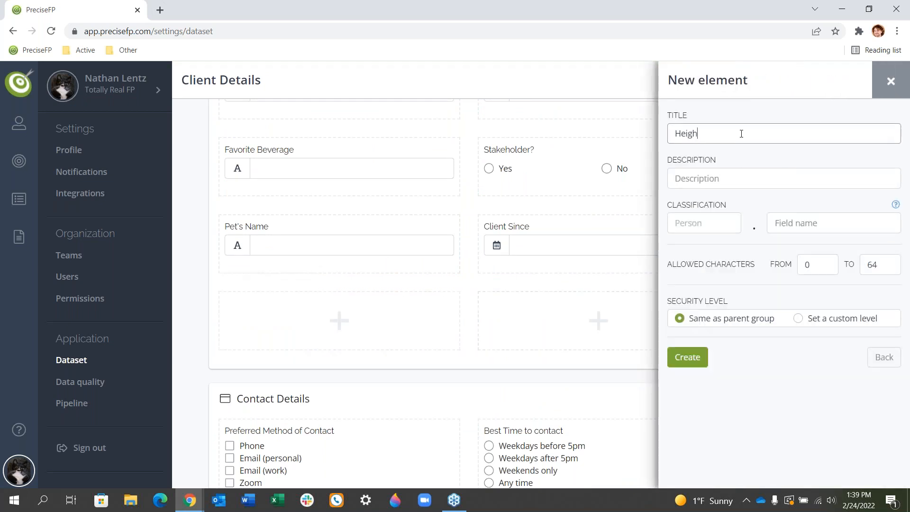
left_click(690, 358)
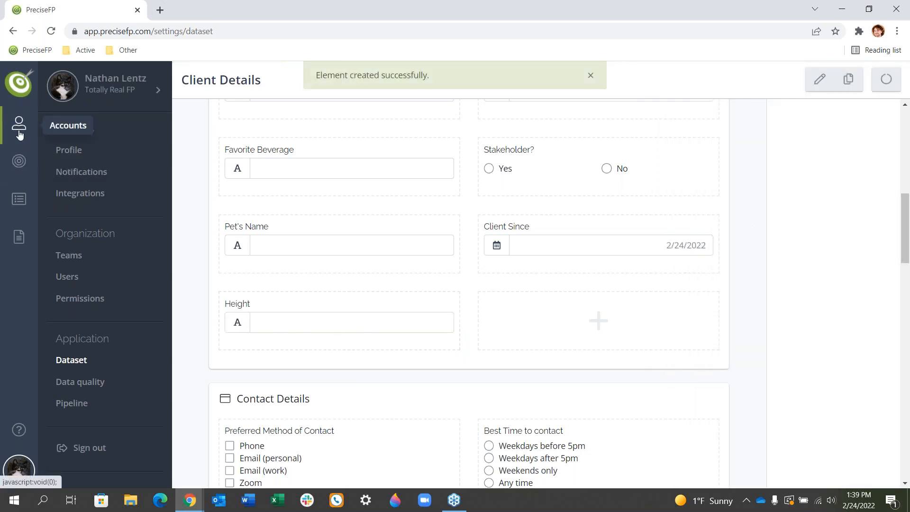
left_click(62, 97)
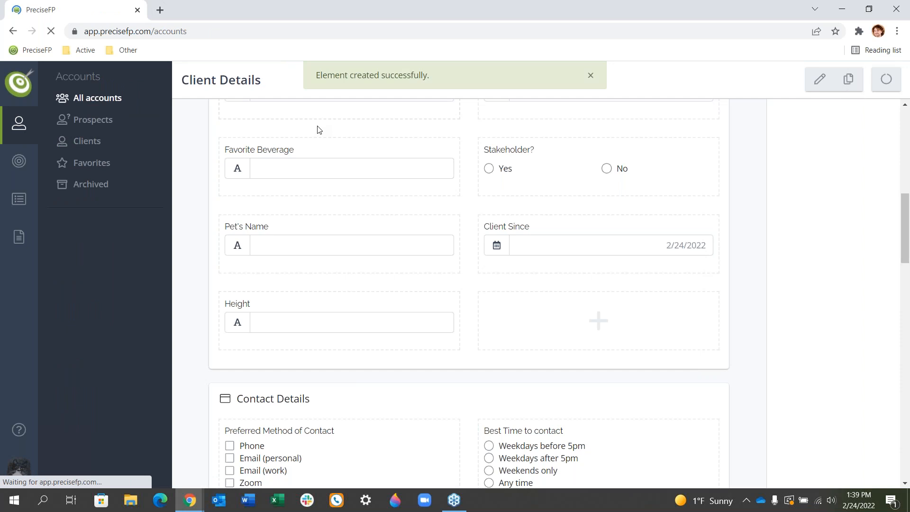
Inspect the first account's full client profile
left_click(371, 161)
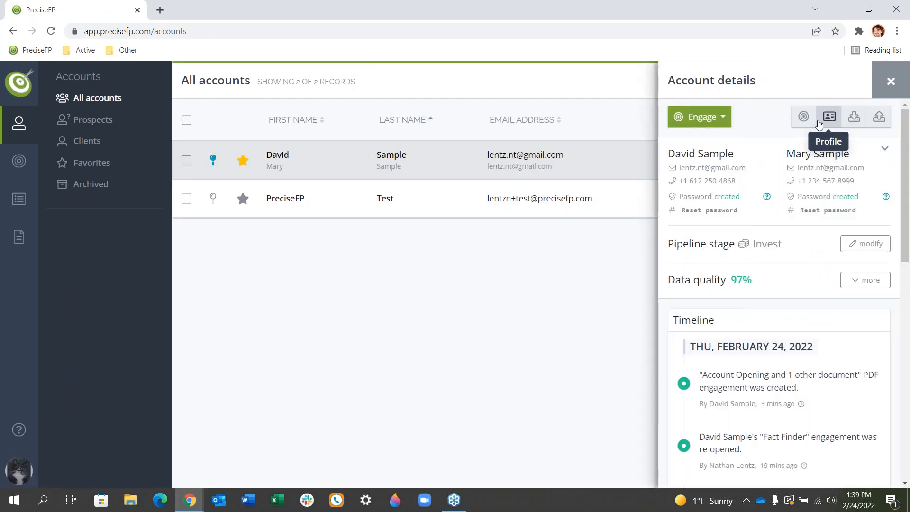
left_click(828, 119)
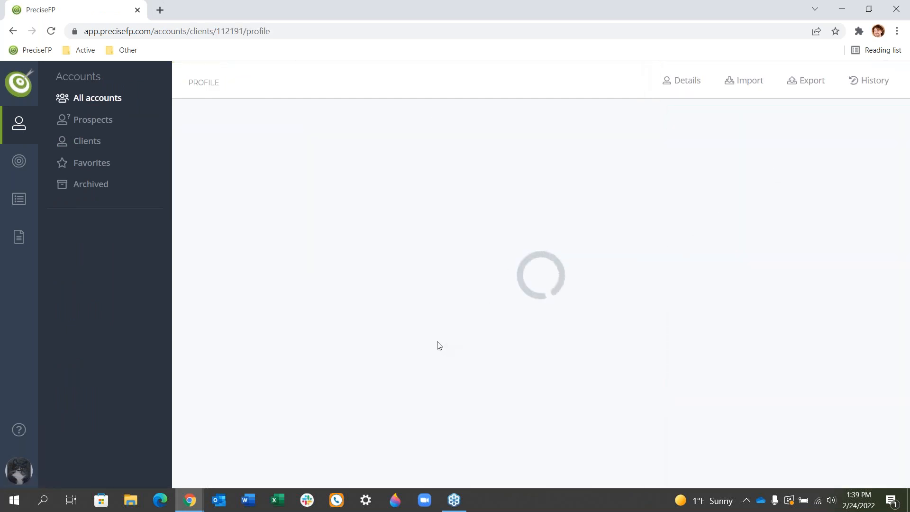
scroll(299, 385, "down", 5)
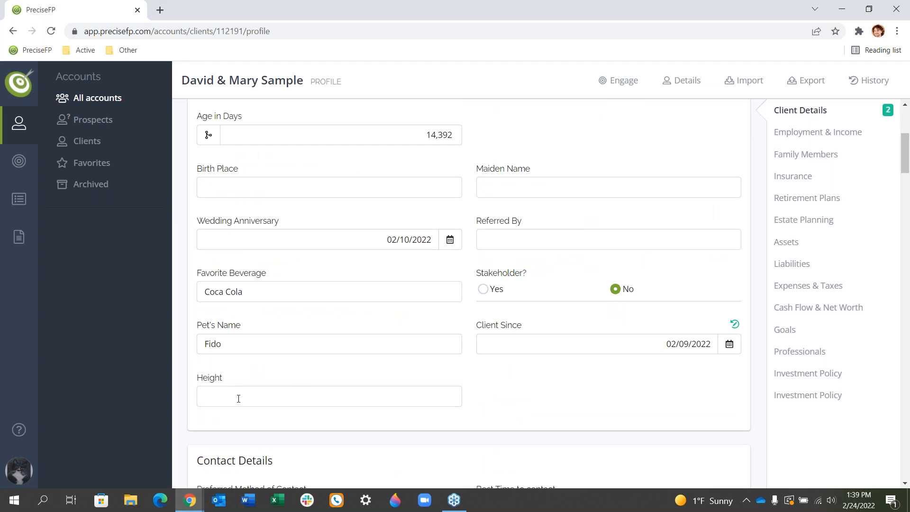
Import the dataset Height field into Fact Finder's Personal Details page, then return to Integrations settings
left_click(19, 237)
left_click(100, 108)
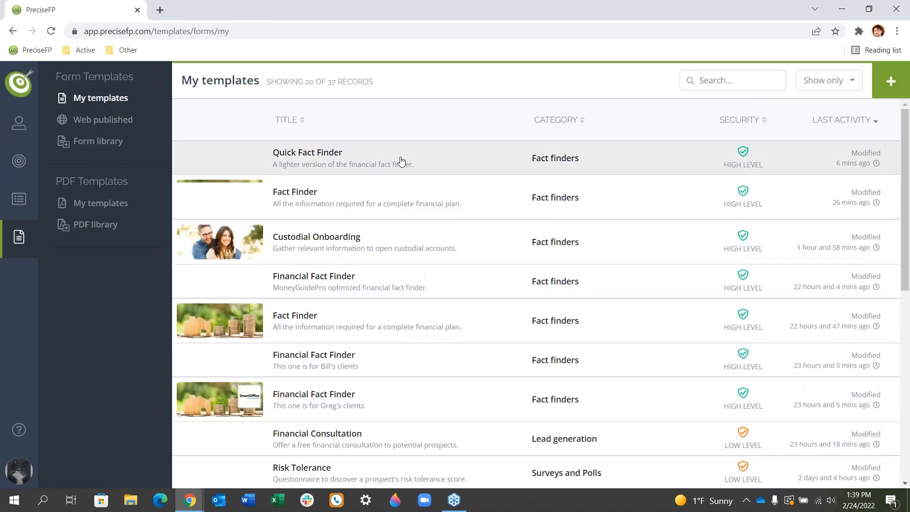
left_click(505, 209)
left_click(697, 116)
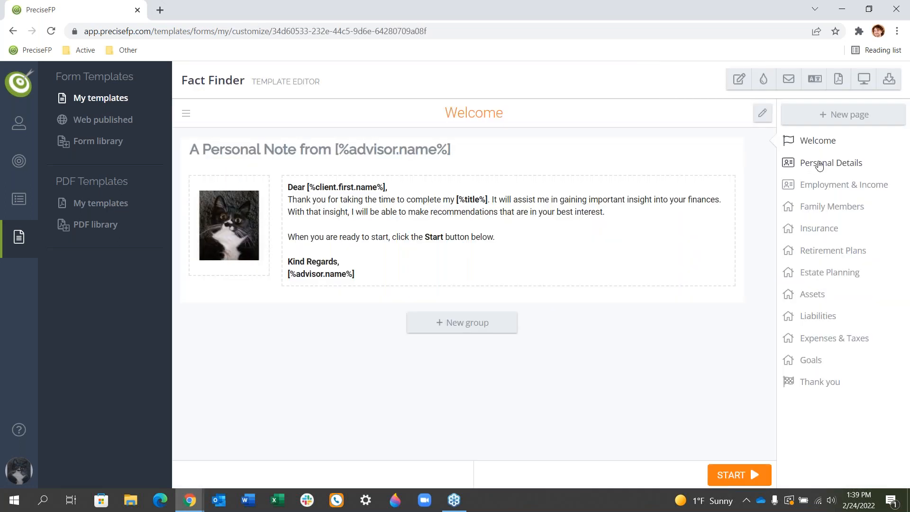
left_click(819, 164)
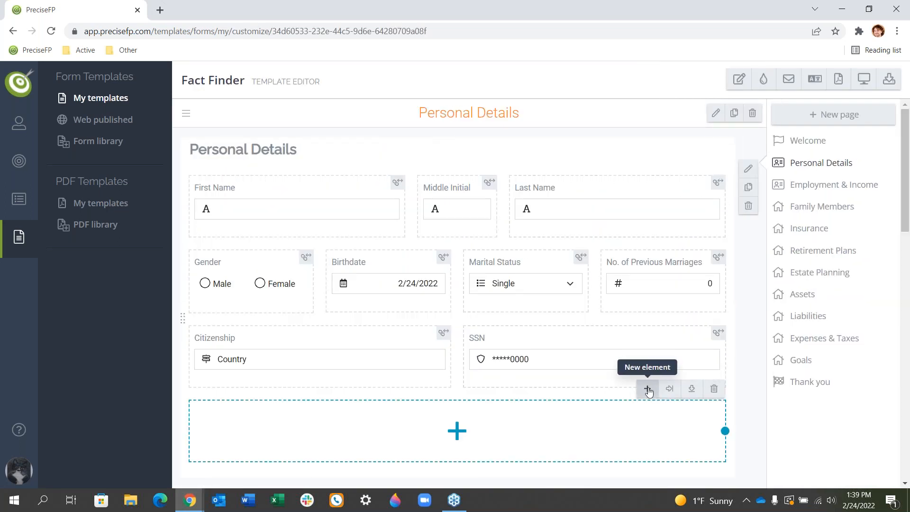
left_click(648, 390)
left_click(784, 116)
left_click(781, 141)
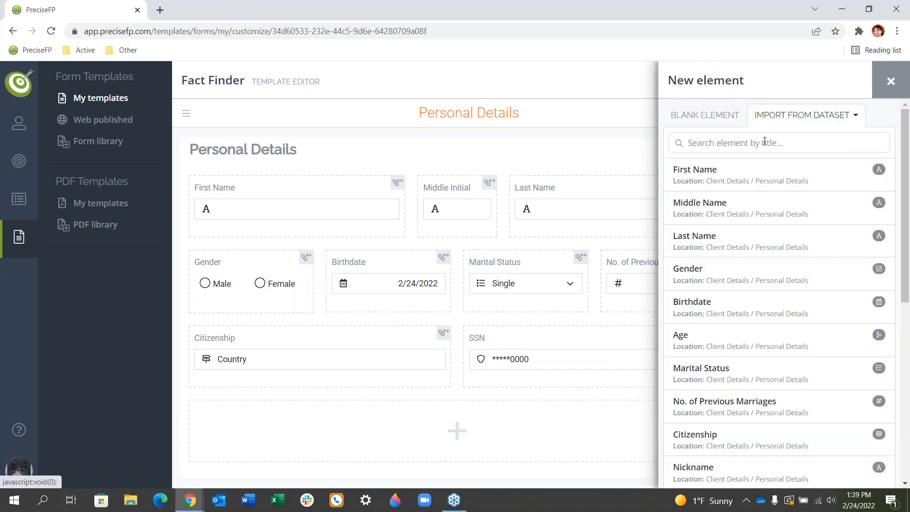
left_click(758, 141)
type("hel")
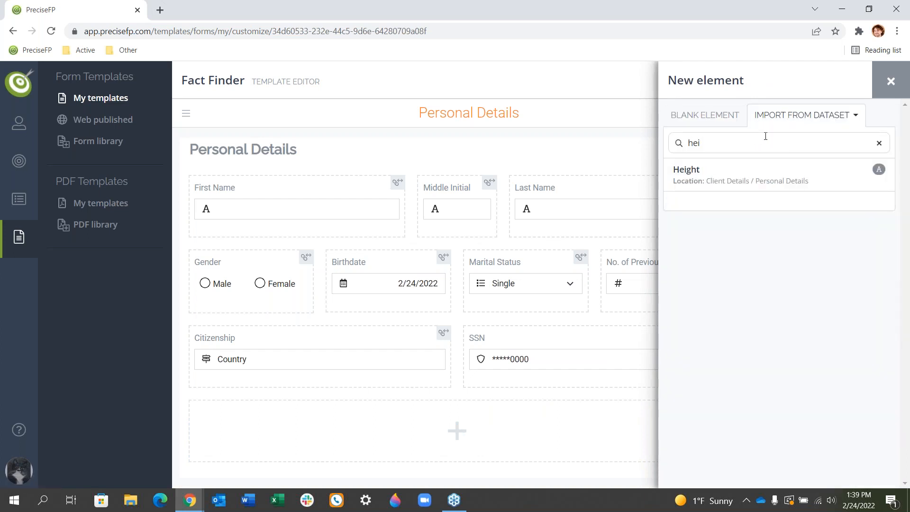
left_click(691, 171)
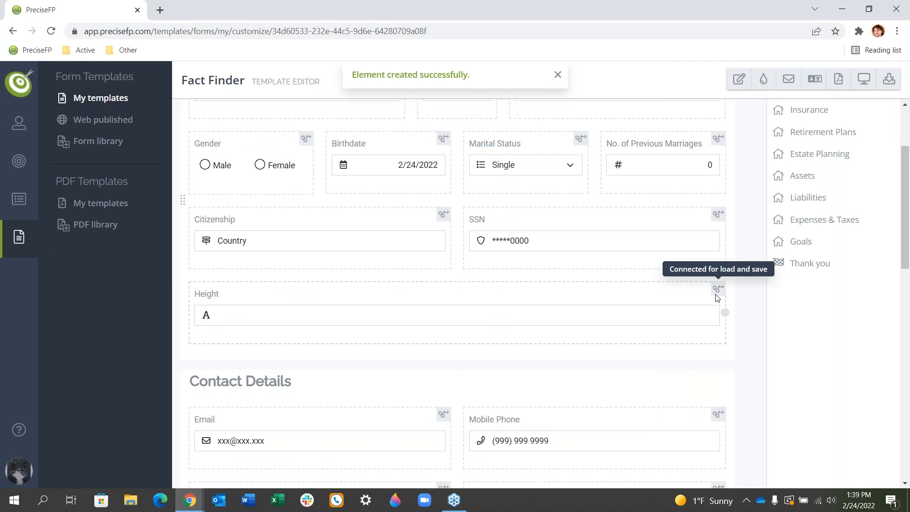
left_click(19, 470)
left_click(80, 193)
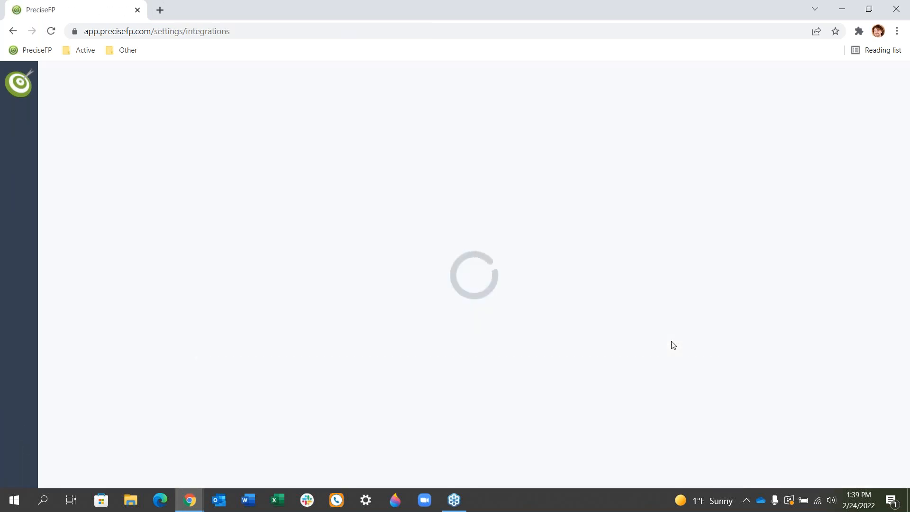
Map Redtail's Height field to Client Details / Personal Details / Height and save the mapping
left_click(849, 290)
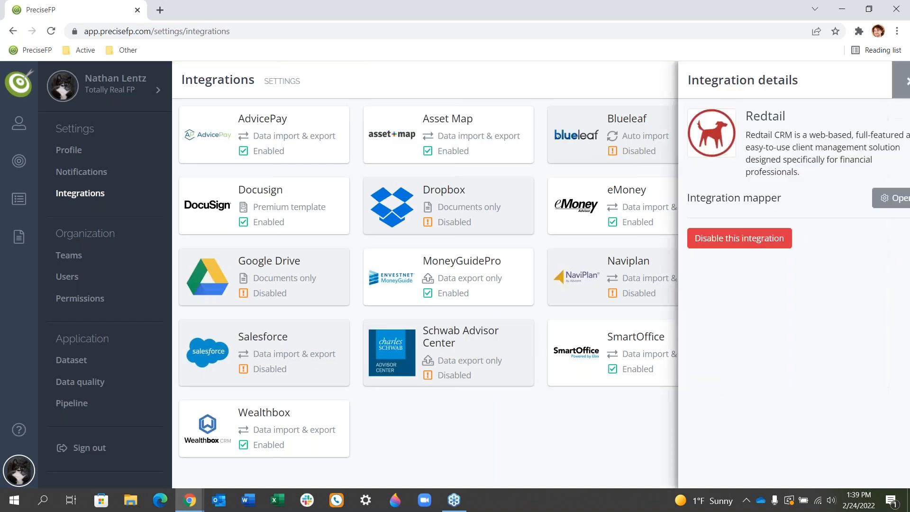
left_click(874, 198)
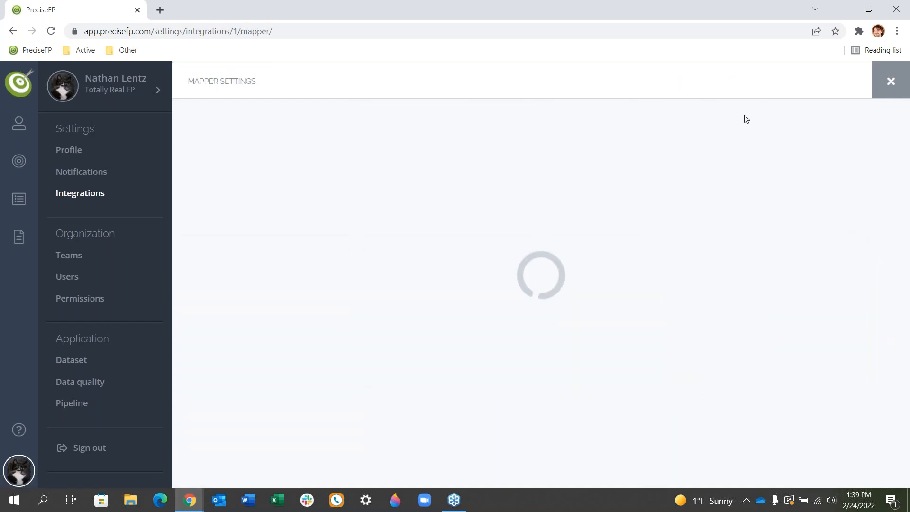
left_click(718, 128)
left_click(719, 131)
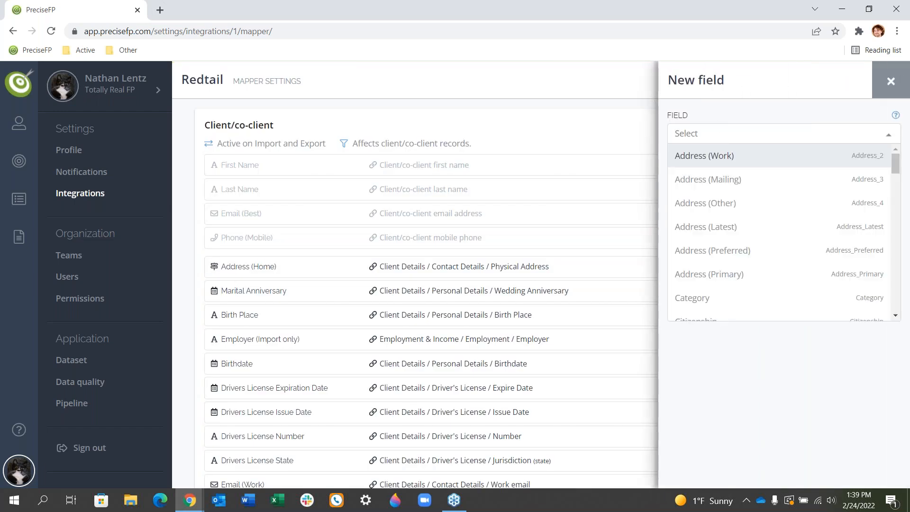
type("hei")
left_click(714, 158)
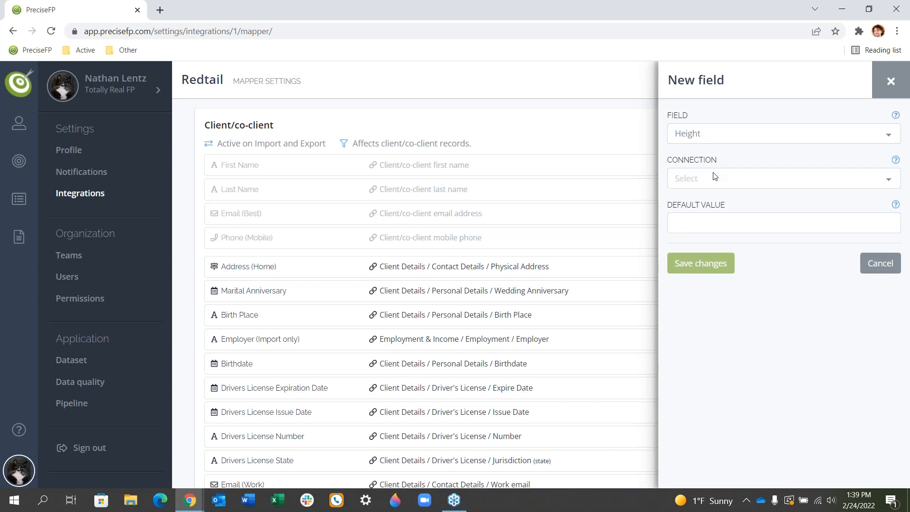
left_click(708, 189)
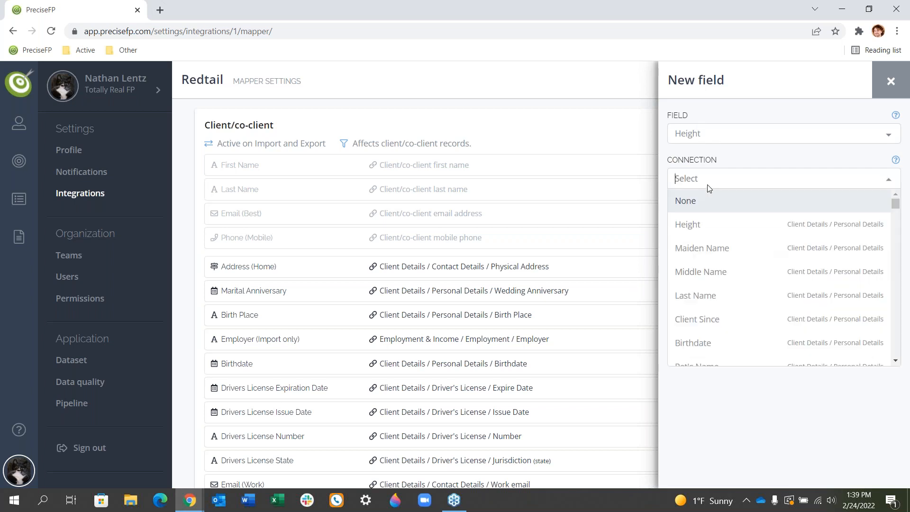
left_click(718, 225)
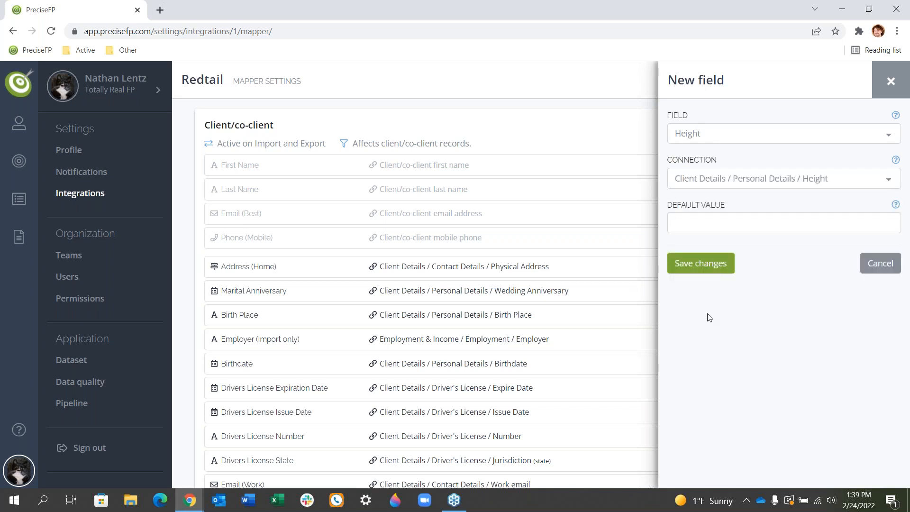
left_click(692, 262)
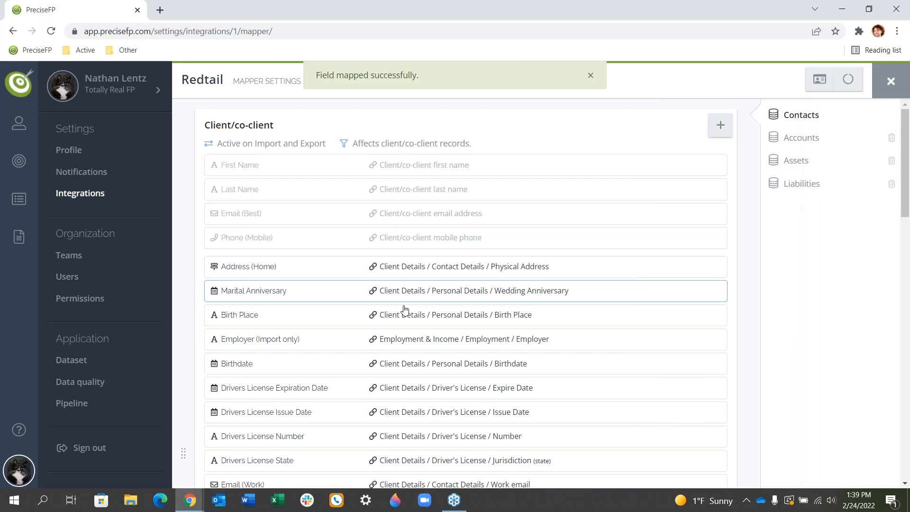
scroll(370, 350, "down", 4)
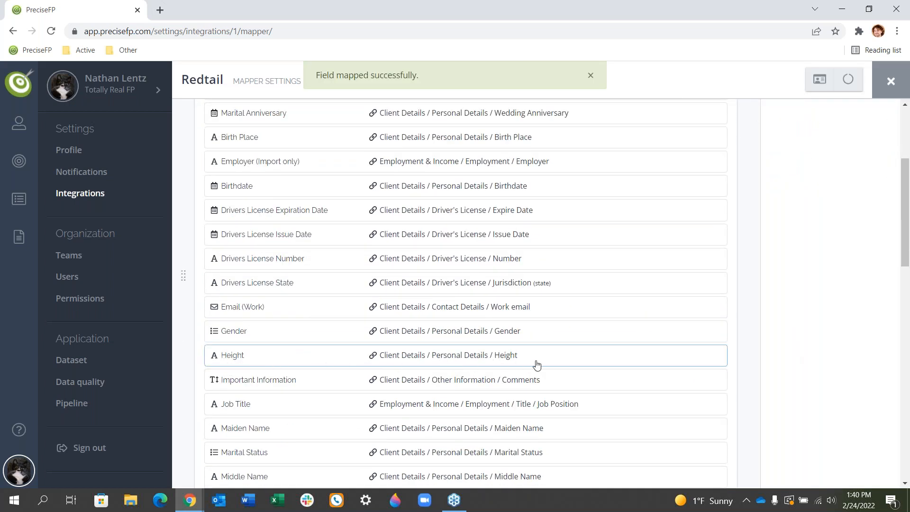
scroll(820, 373, "up", 4)
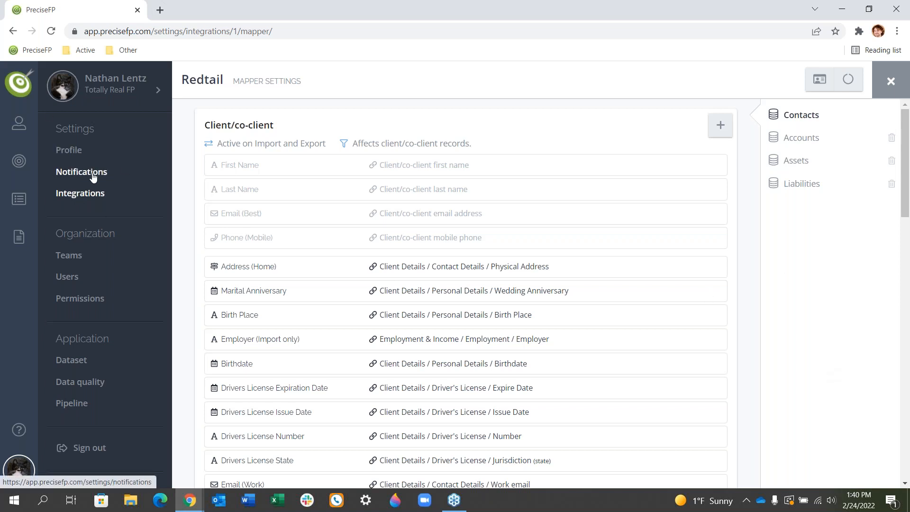
Open the pipeline settings and show the pipeline for Prospect accounts
left_click(79, 405)
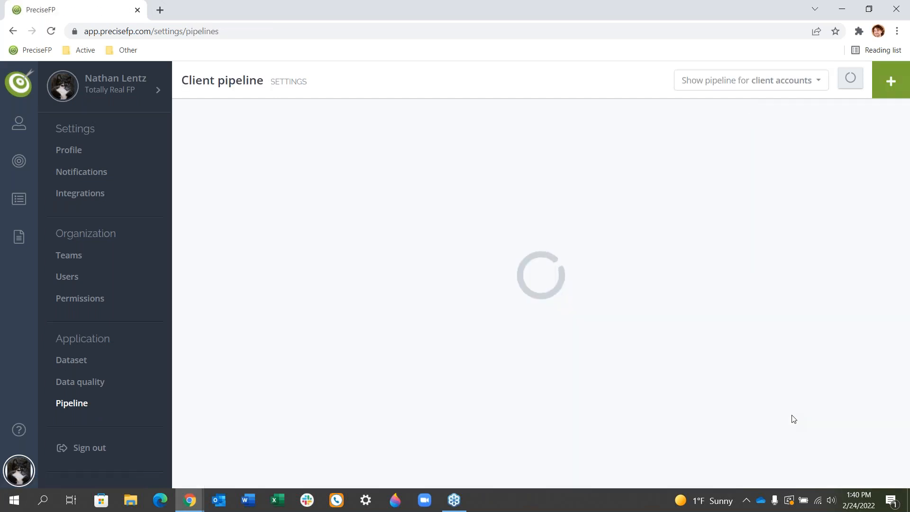
left_click(765, 82)
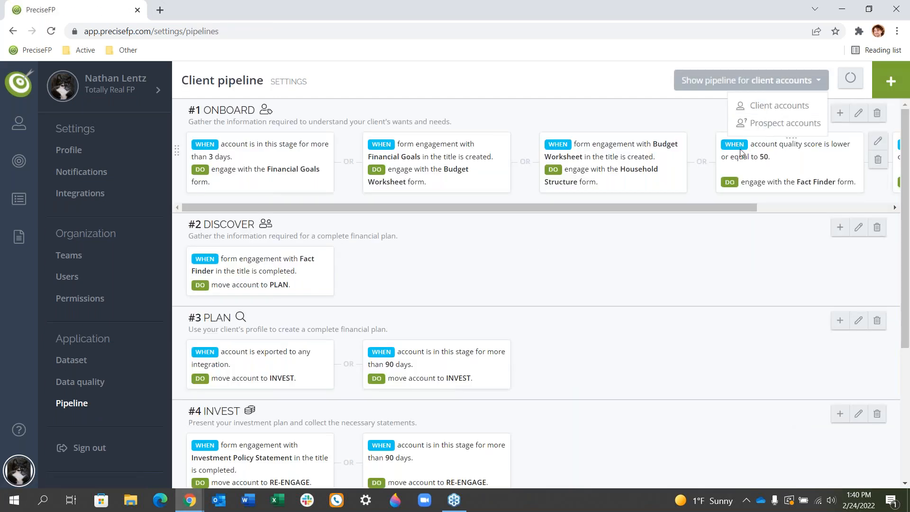
left_click(776, 125)
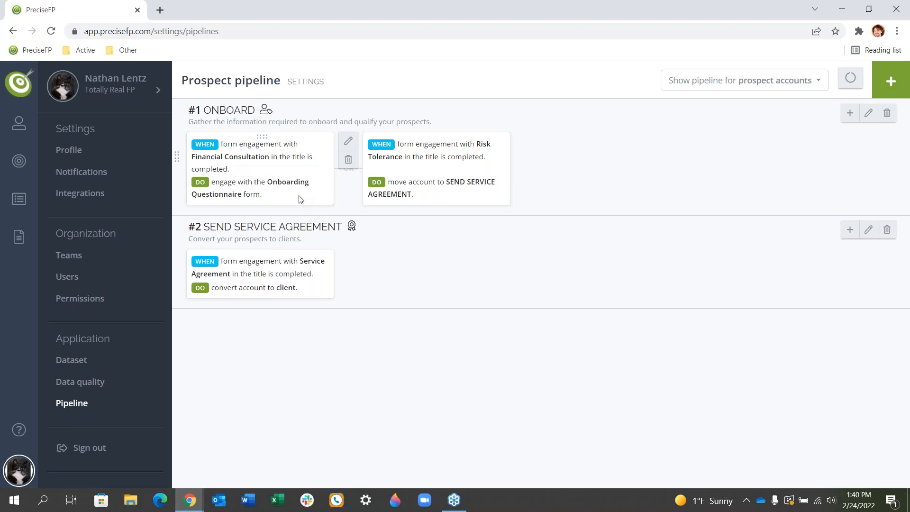
Add an ONBOARD flow sending the Risk Tolerance form when an Onboarding Questionnaire engagement is created
left_click(850, 113)
left_click(767, 137)
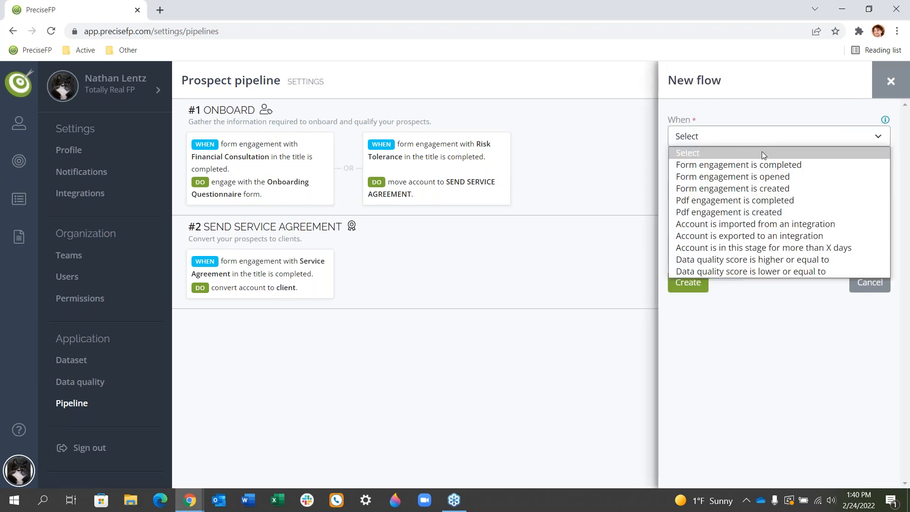
left_click(758, 189)
left_click(743, 179)
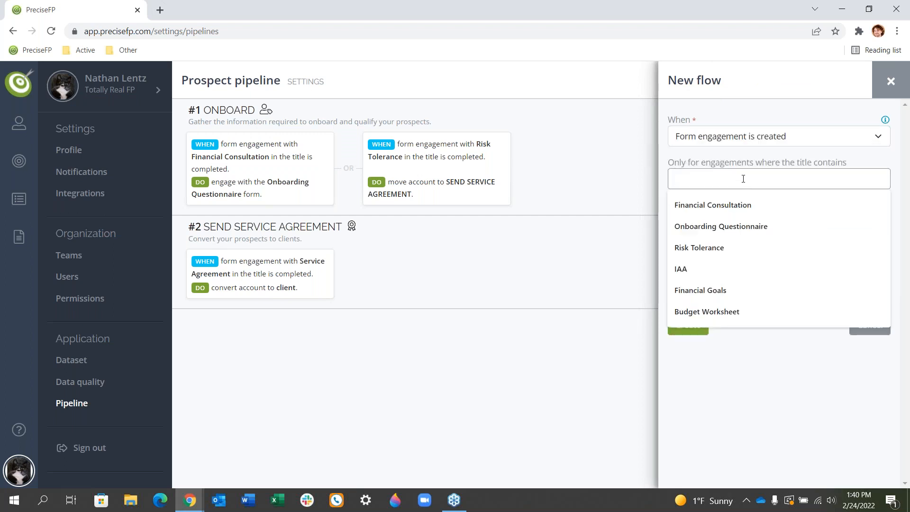
left_click(727, 226)
left_click(719, 290)
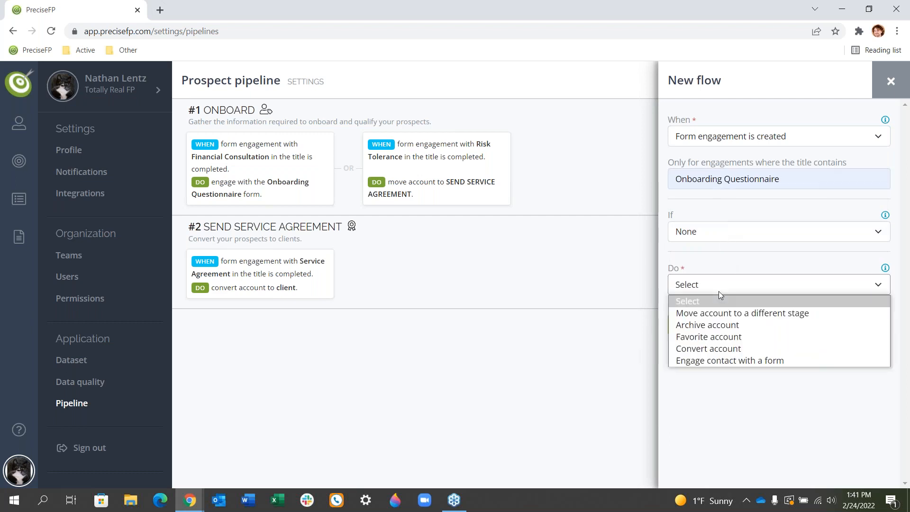
left_click(726, 359)
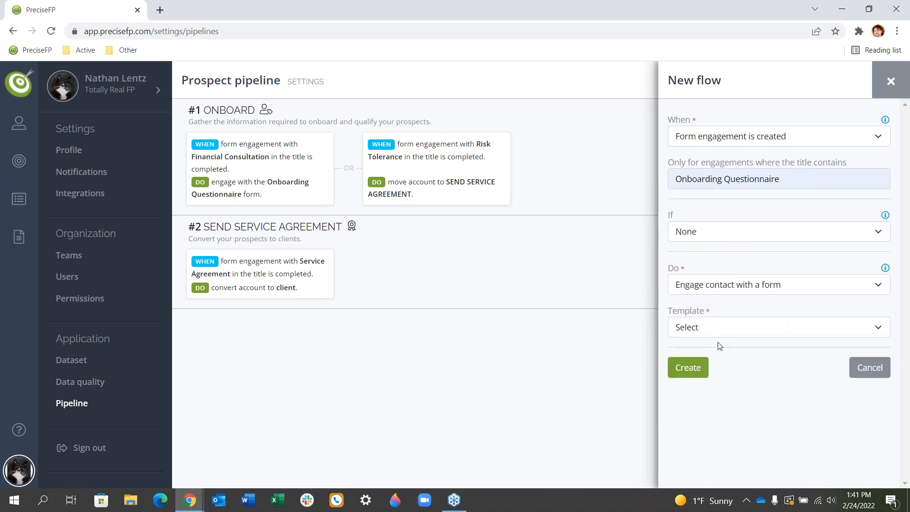
left_click(727, 334)
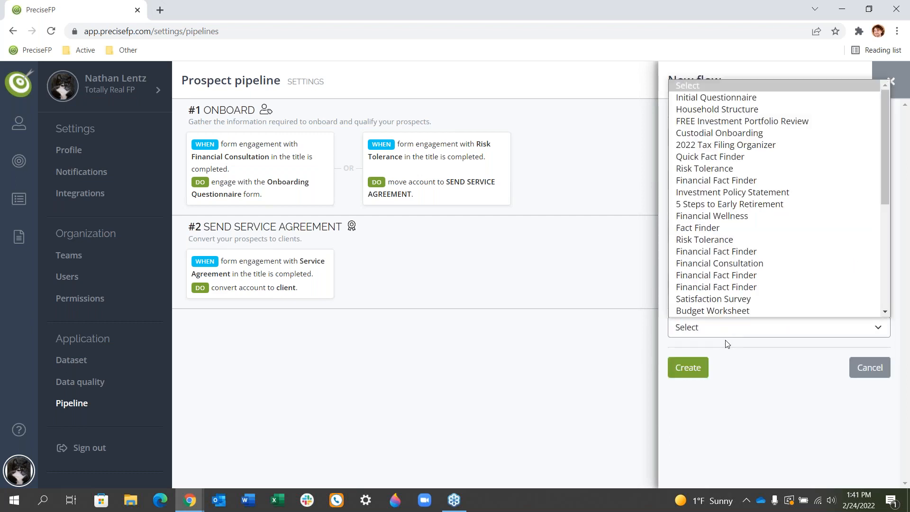
left_click(733, 240)
left_click(701, 372)
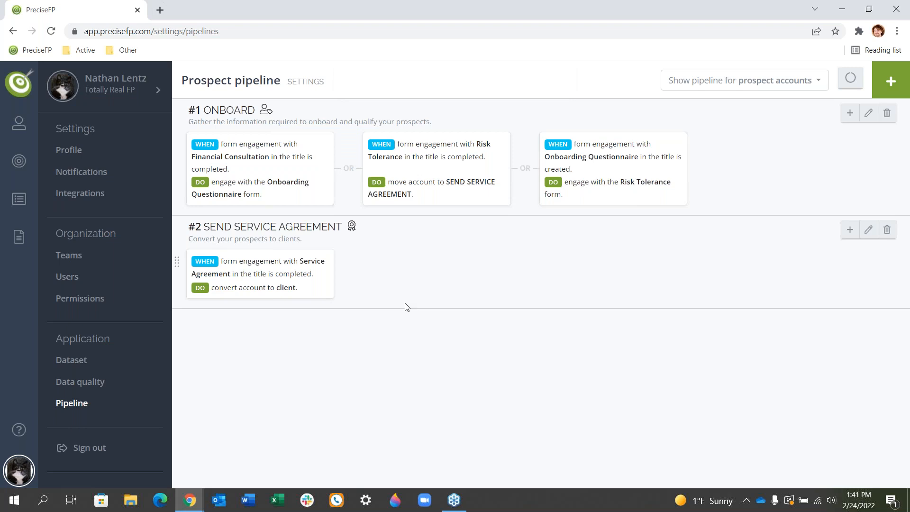
left_click(91, 100)
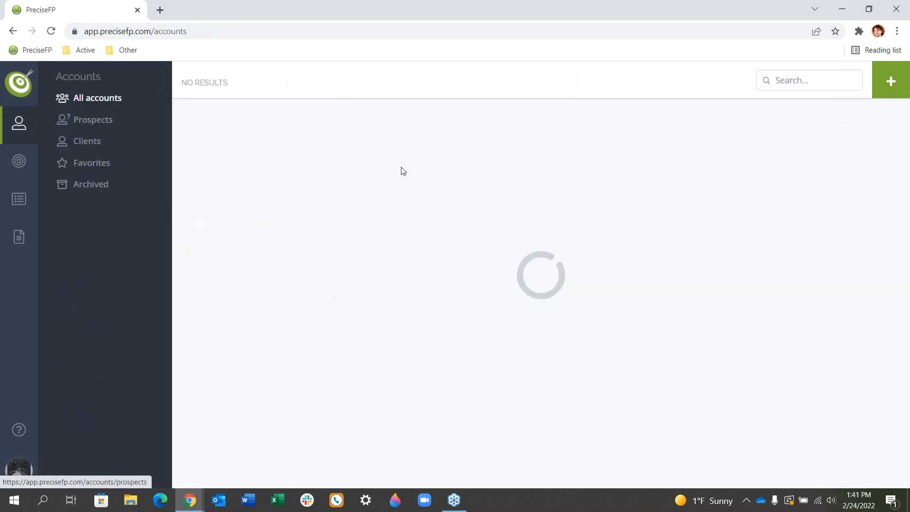
Pick the Re-engage pipeline stage for the first client account, then close its panel
left_click(436, 173)
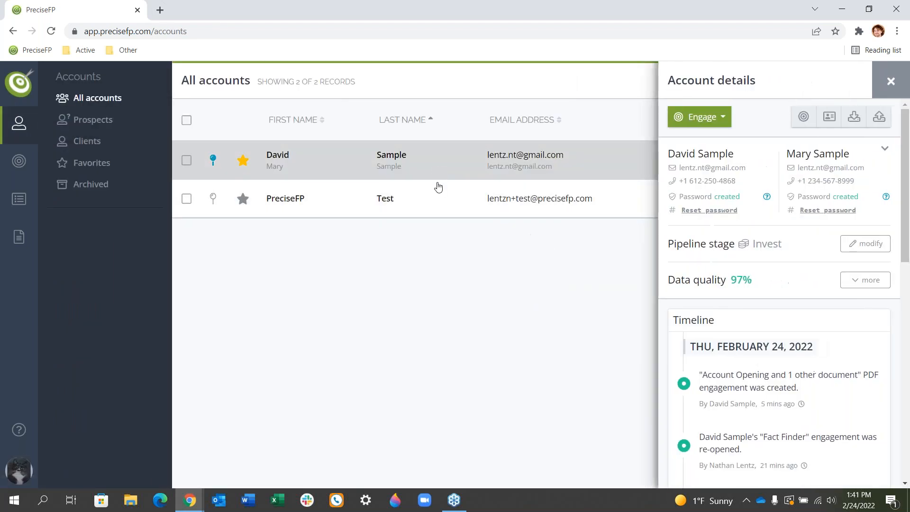
mouse_move(755, 248)
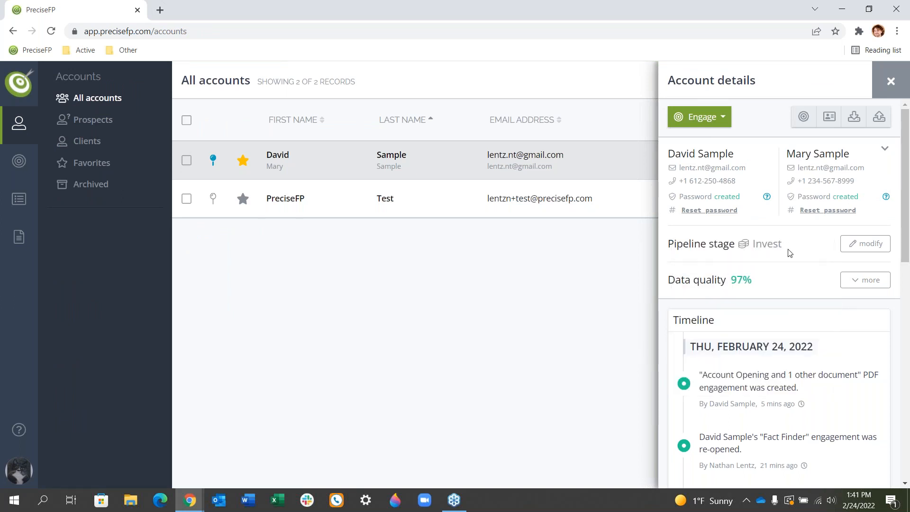
left_click(872, 245)
left_click(792, 246)
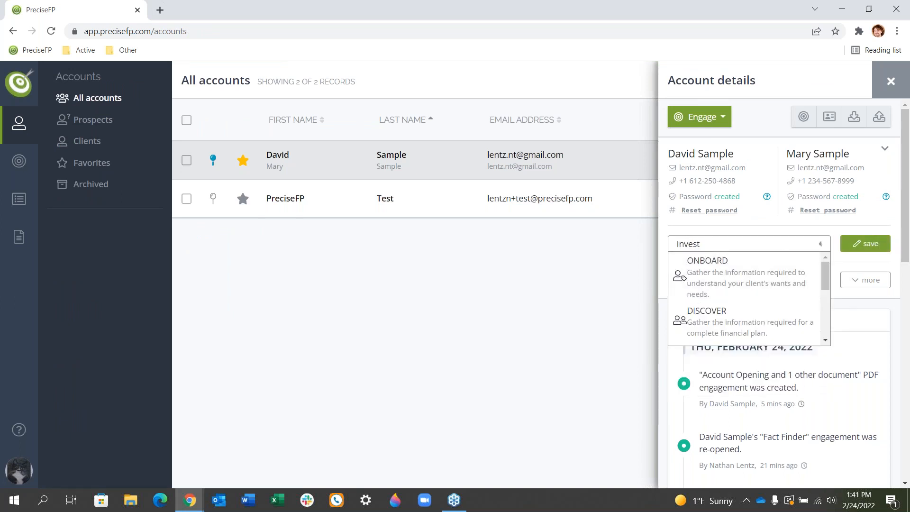
scroll(750, 308, "down", 3)
left_click(749, 303)
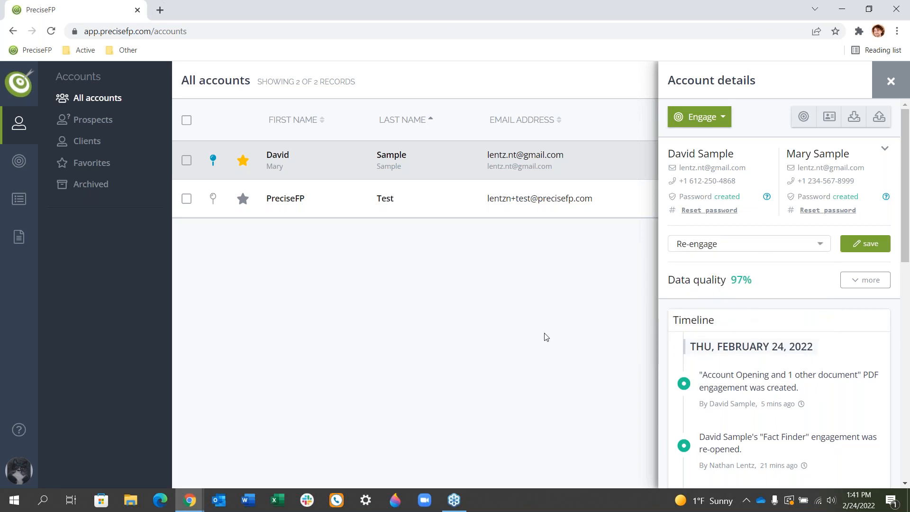
left_click(892, 85)
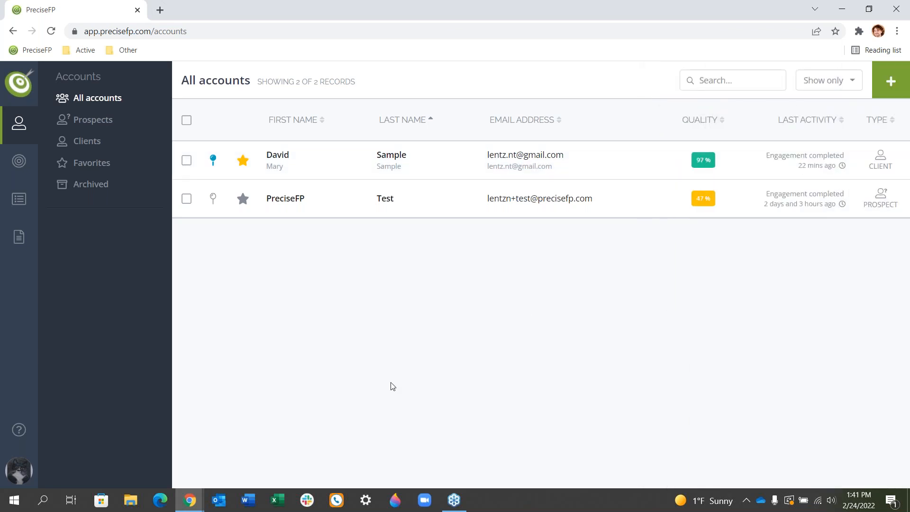
Visit the Data quality rules, return to All accounts, and reopen the Settings sidebar
left_click(30, 469)
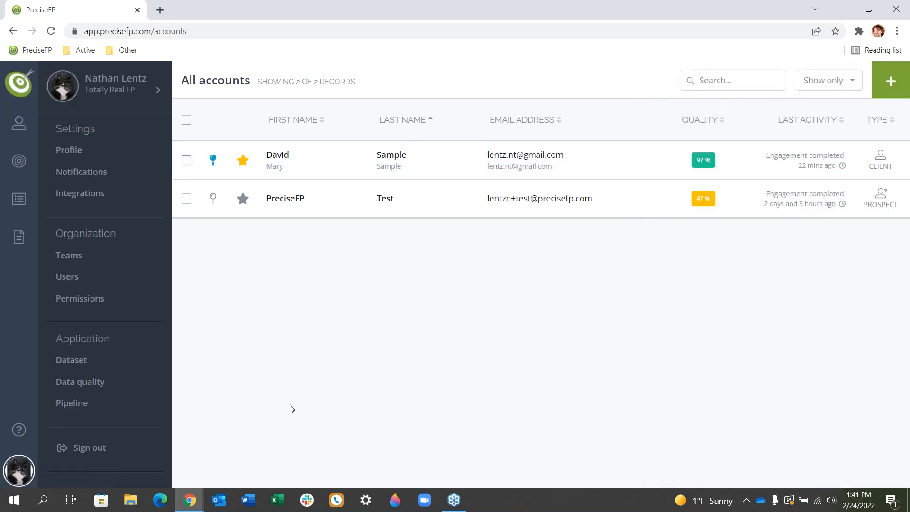
left_click(80, 382)
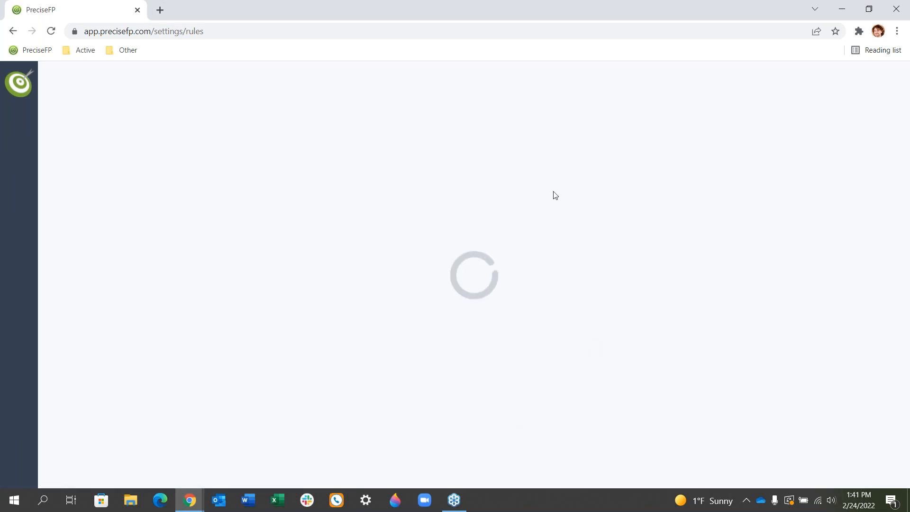
left_click(19, 124)
left_click(81, 95)
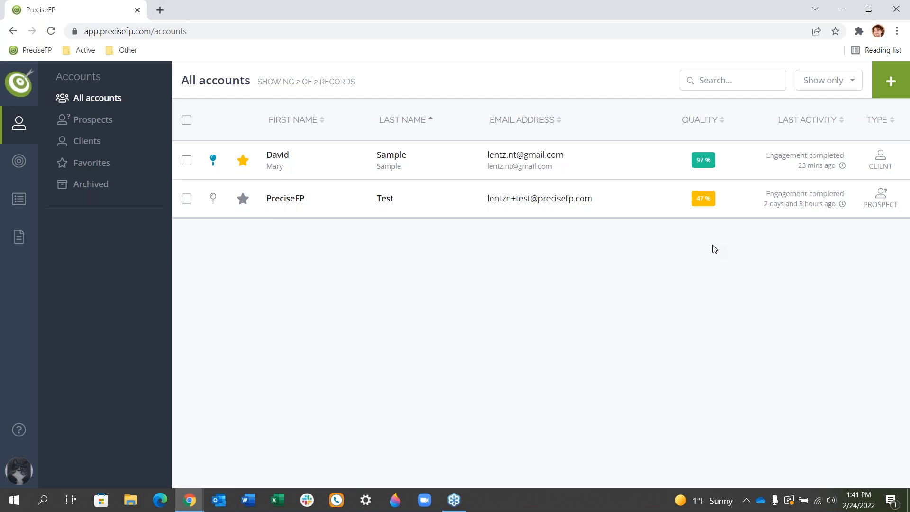
left_click(18, 470)
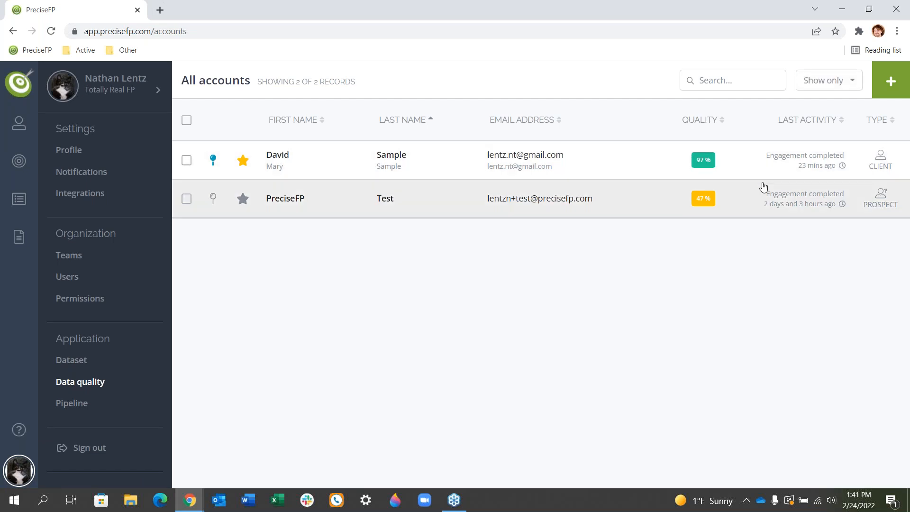
Review the Prospect account data-quality rules and the Birthdate specified rule, then open Client pipeline settings
left_click(93, 382)
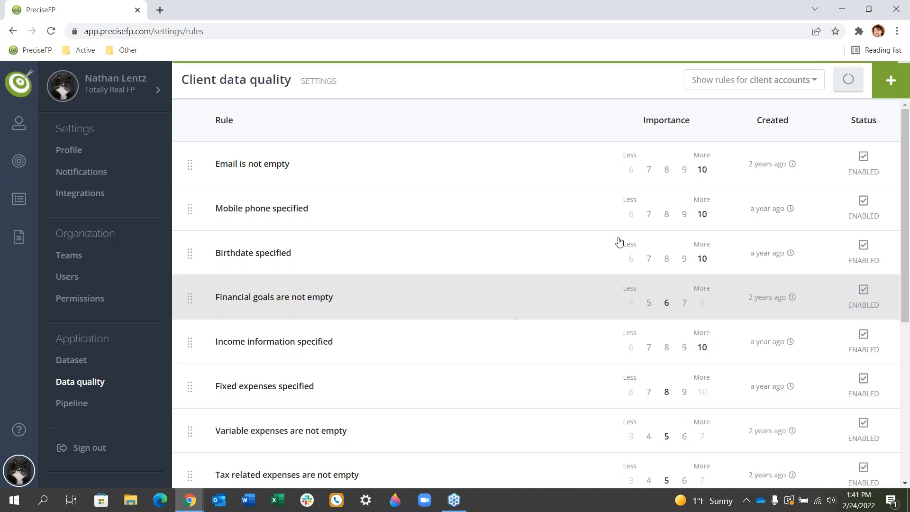
left_click(758, 81)
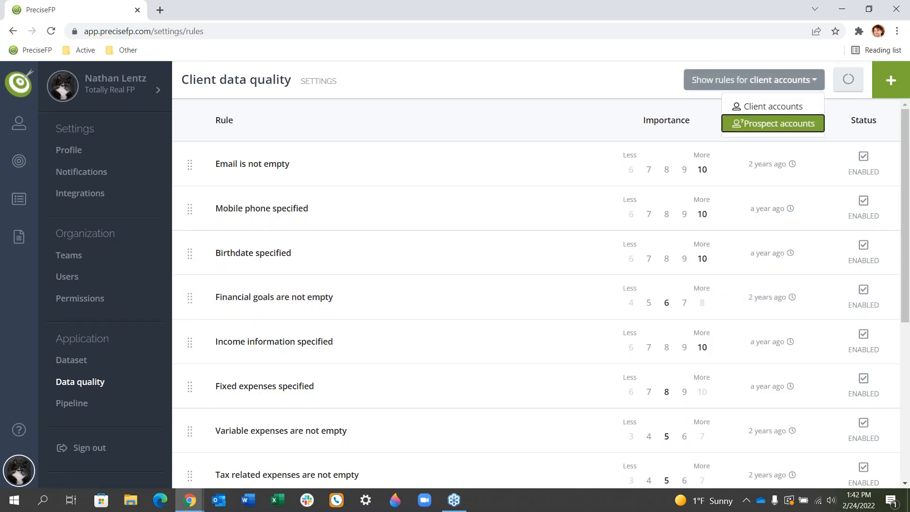
left_click(760, 124)
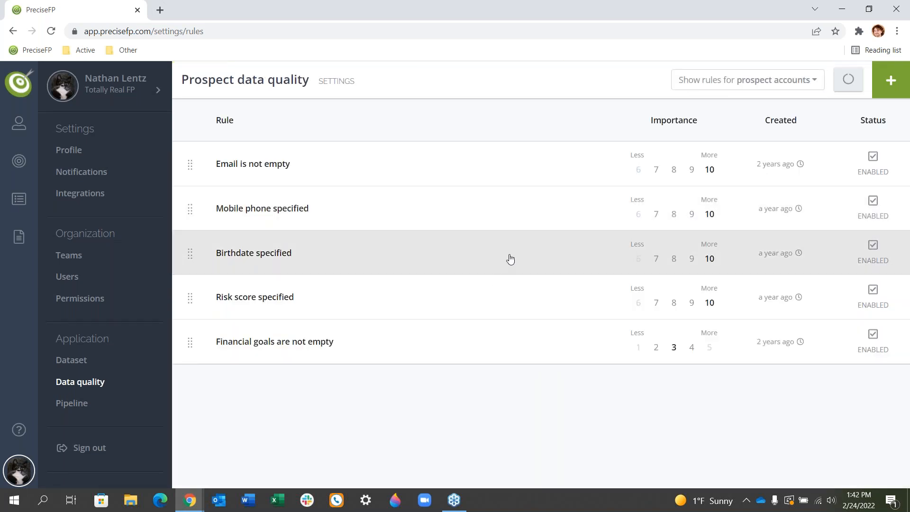
left_click(510, 259)
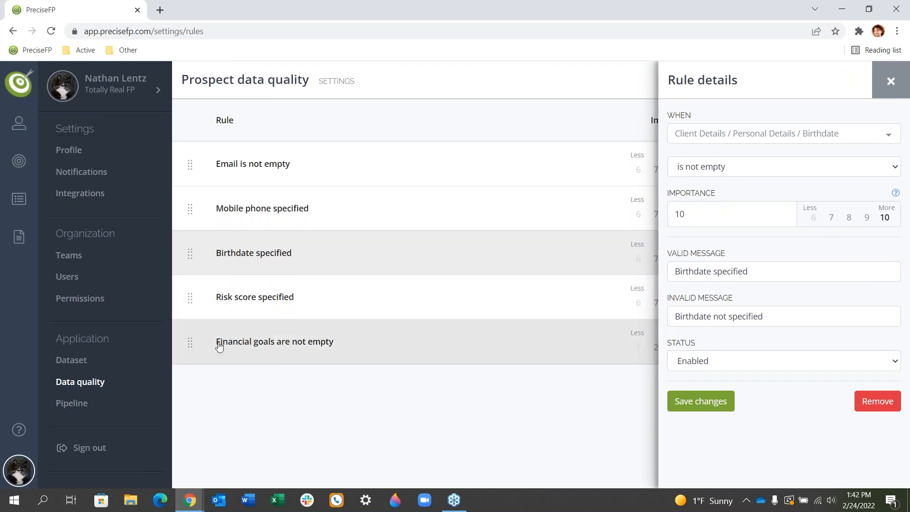
left_click(82, 403)
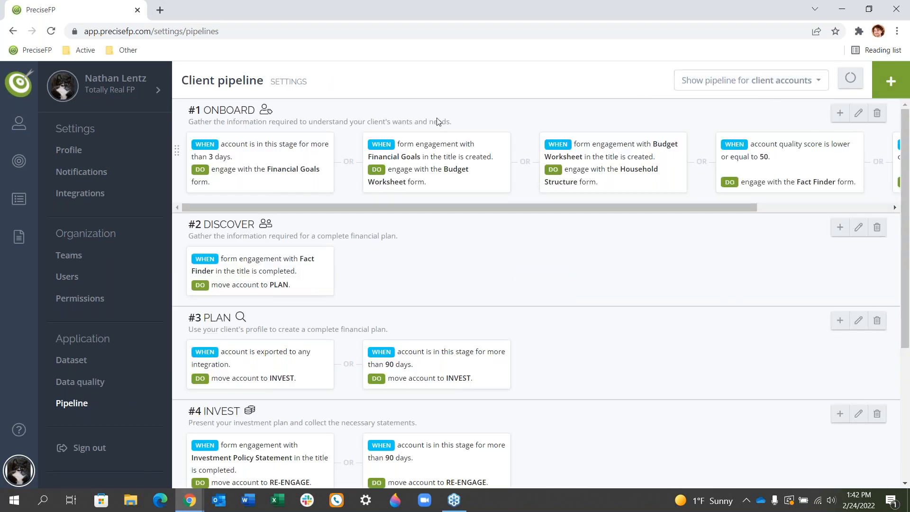
Delete the ONBOARD flow sending the Financial Goals form after 3 days; review the quality-score flow
left_click(348, 160)
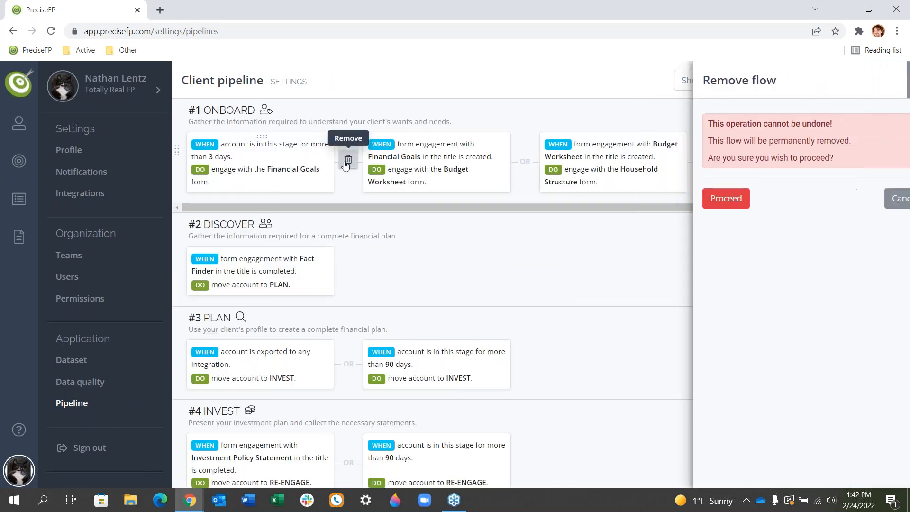
left_click(702, 199)
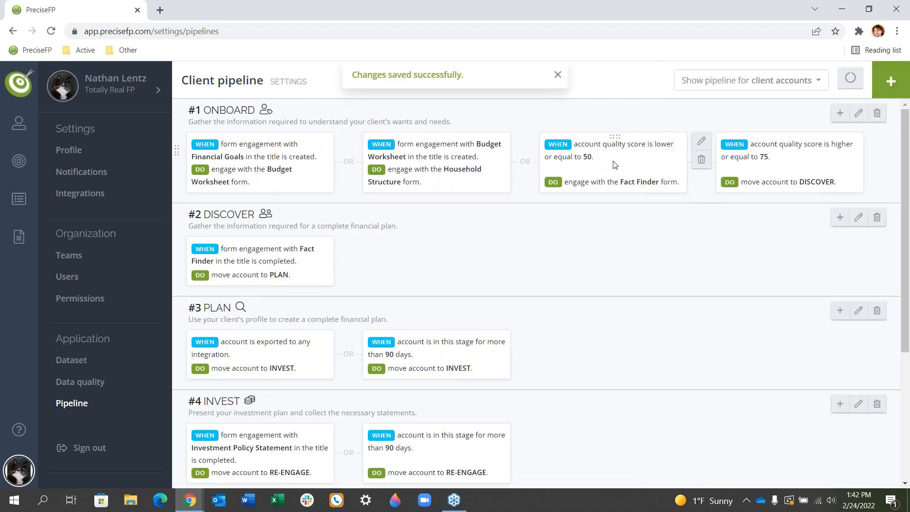
left_click(701, 141)
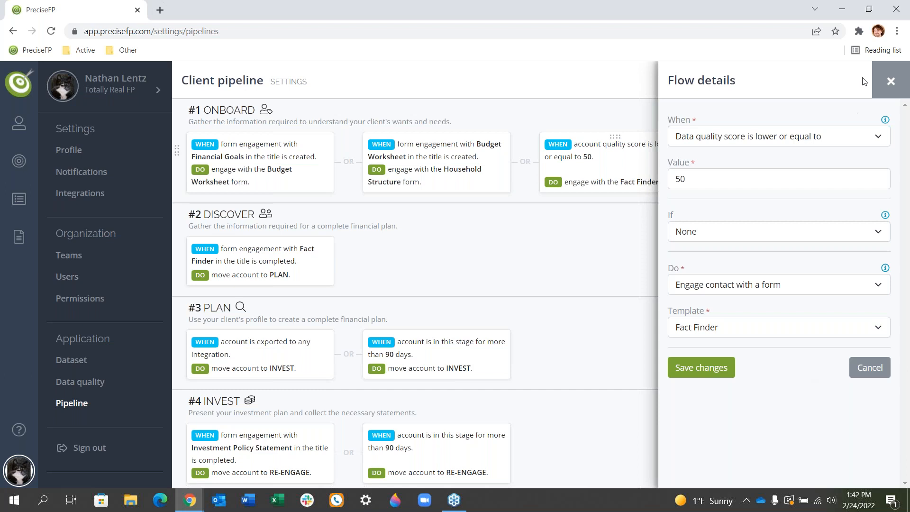
left_click(890, 83)
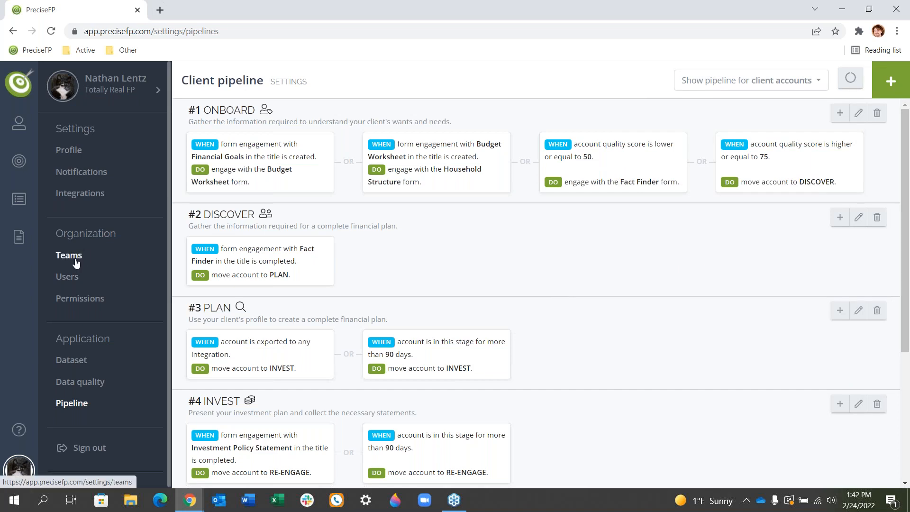
View the Users list, briefly check Teams, and return to Users showing the Manager and Administrator
left_click(67, 277)
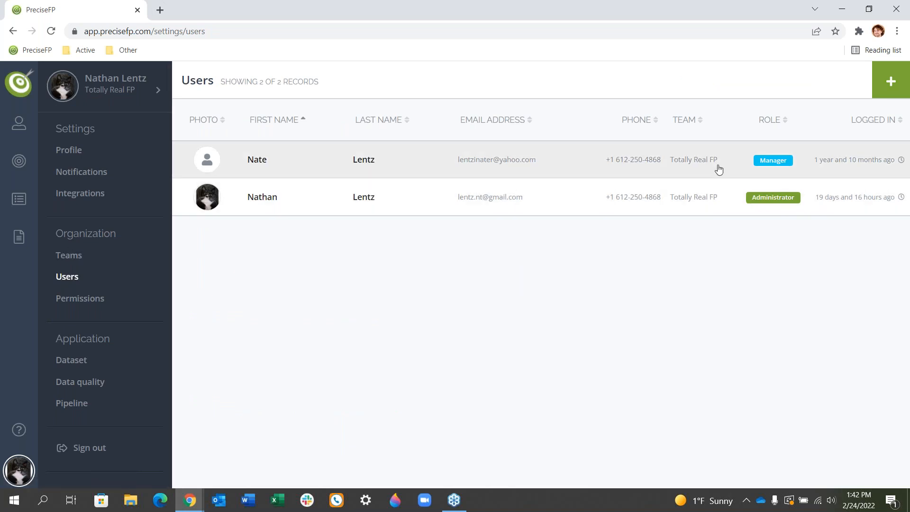
left_click(69, 255)
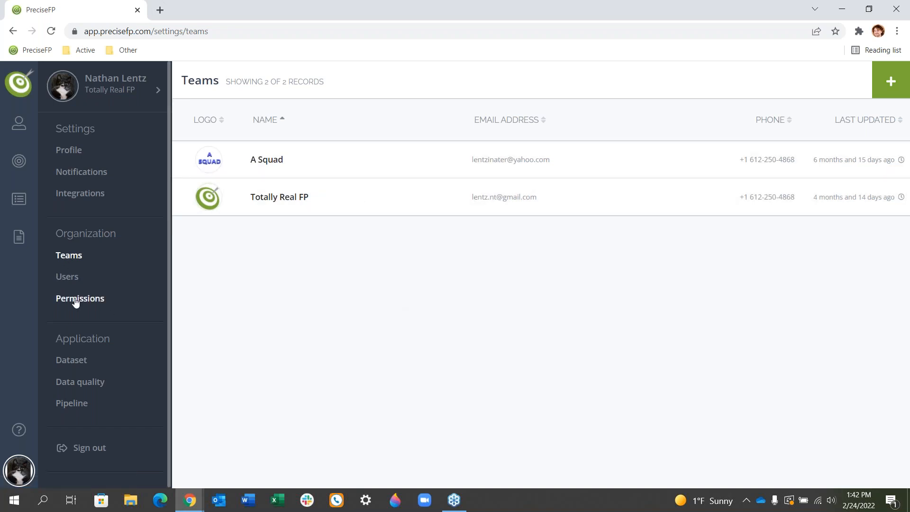
left_click(72, 279)
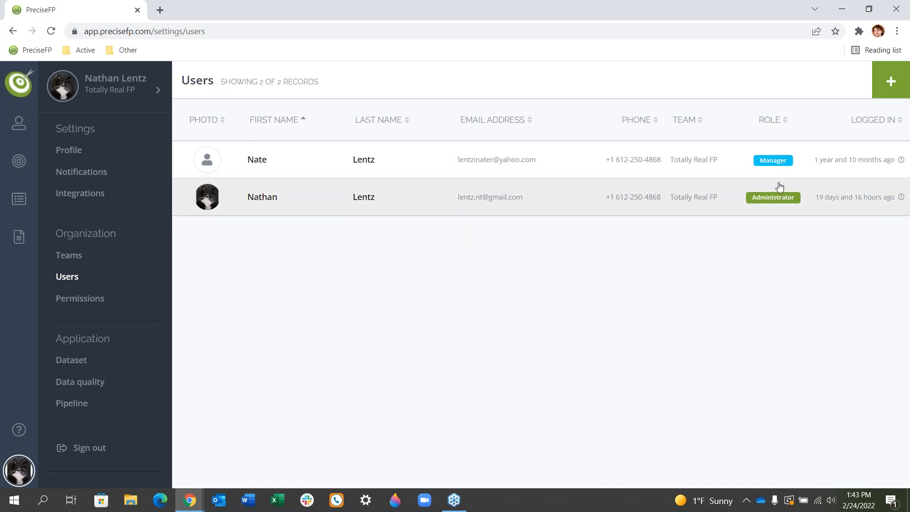
left_click(595, 205)
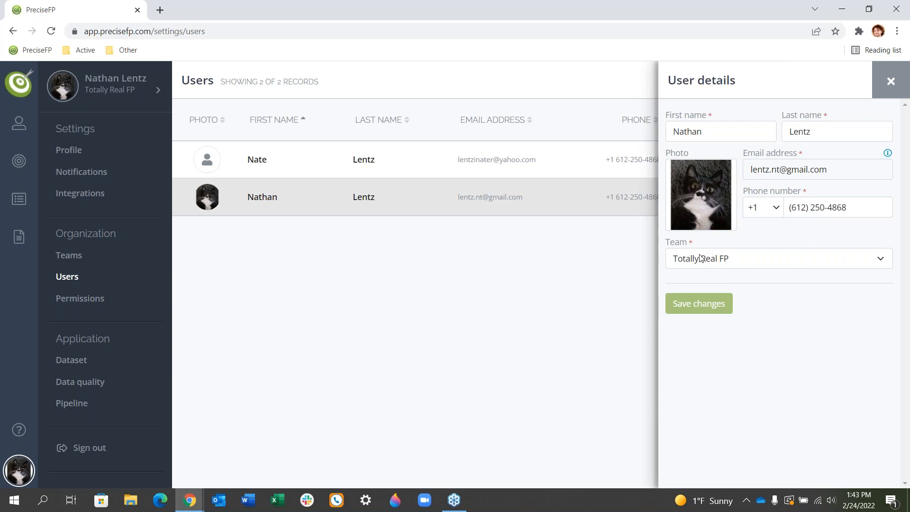
left_click(891, 82)
left_click(586, 160)
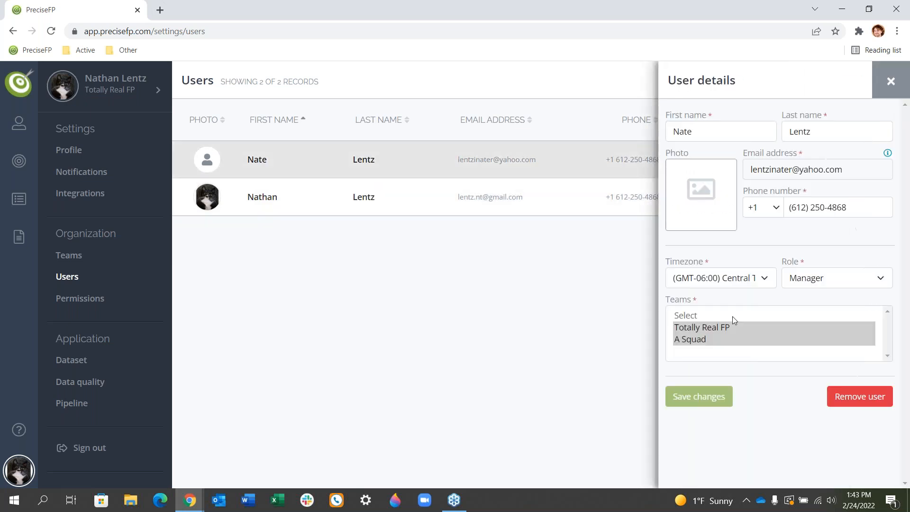
left_click(834, 279)
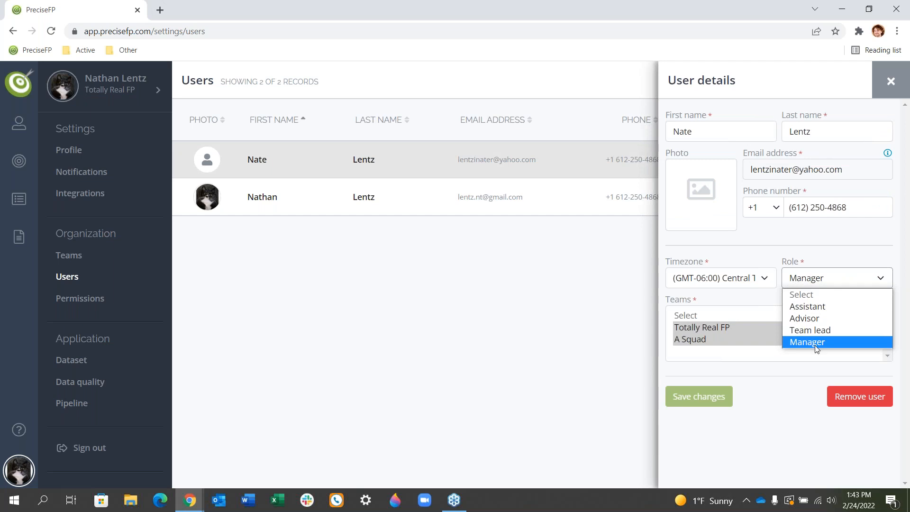
left_click(544, 336)
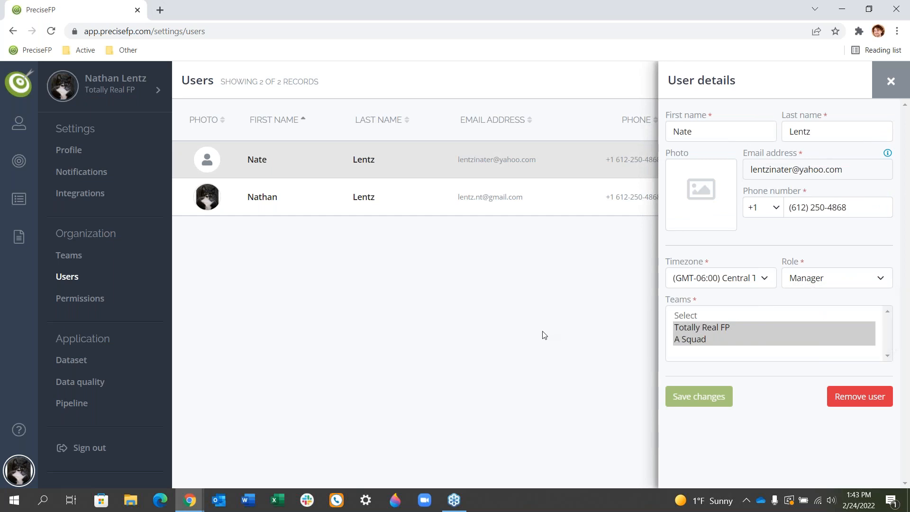
left_click(891, 81)
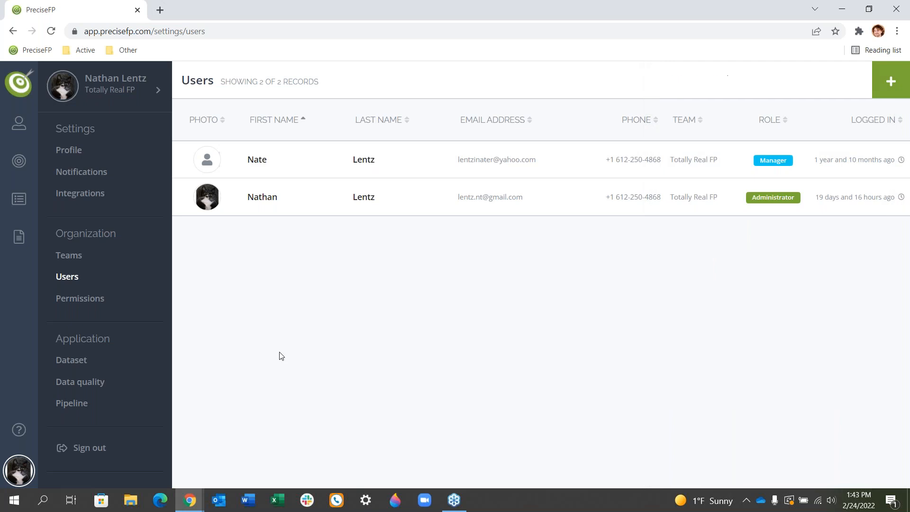
left_click(104, 302)
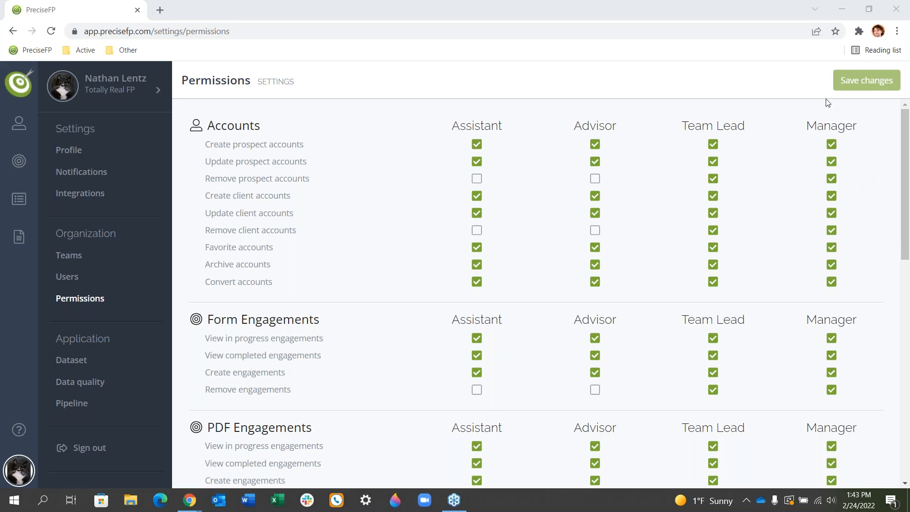
left_click(88, 280)
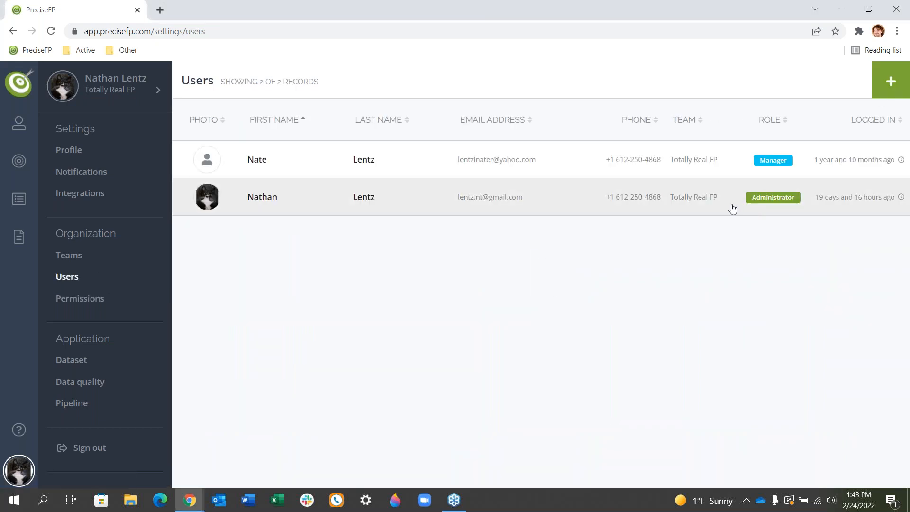
left_click(622, 166)
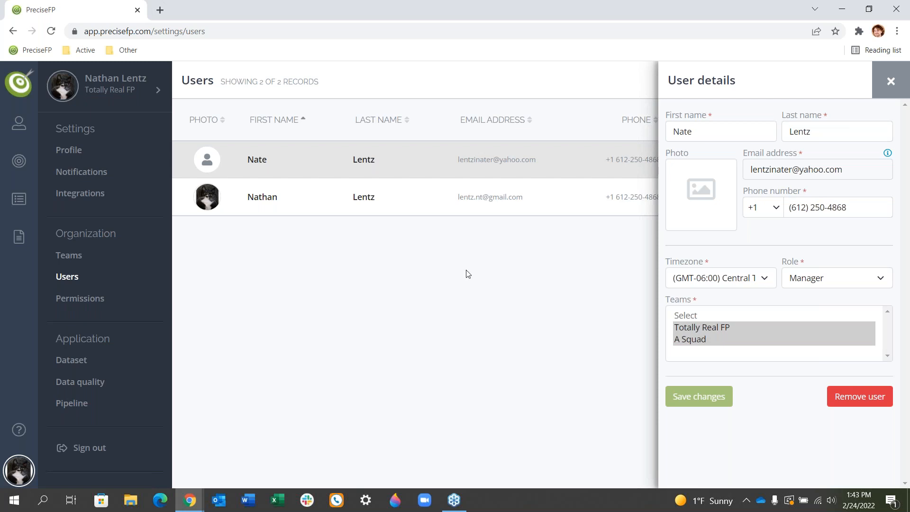
left_click(491, 187)
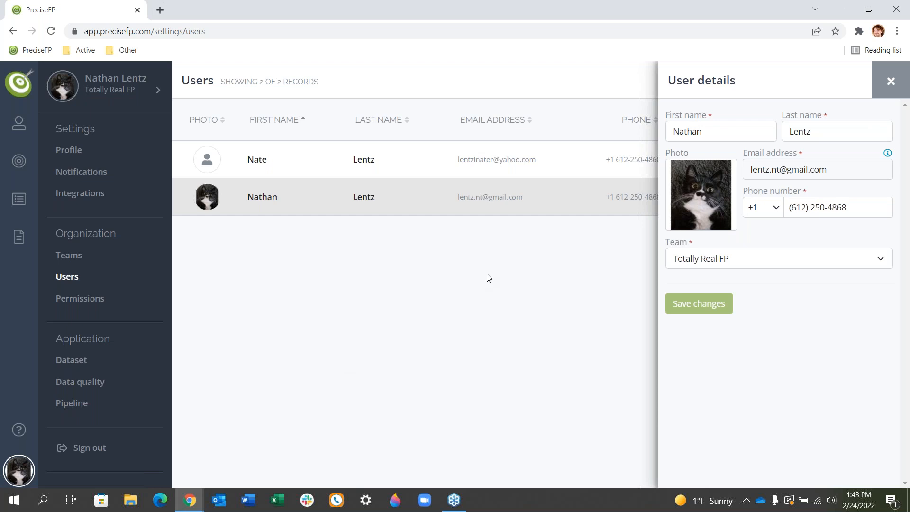
left_click(898, 86)
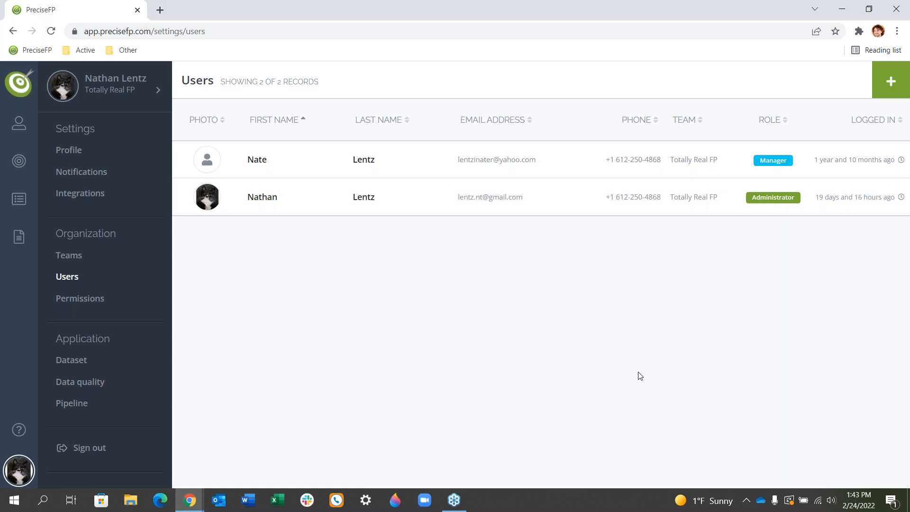
Go to Teams settings and inspect the Totally Real FP team's details, then start a new browser tab
left_click(64, 151)
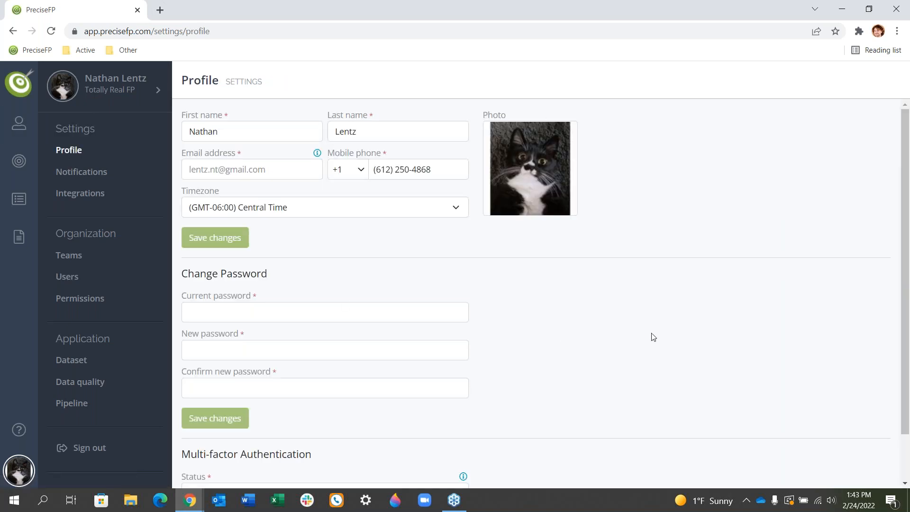
left_click(74, 256)
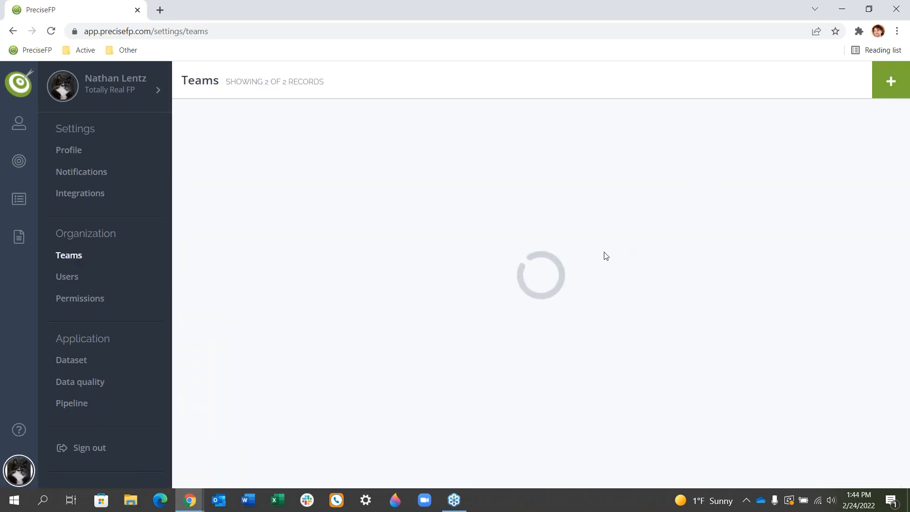
left_click(610, 208)
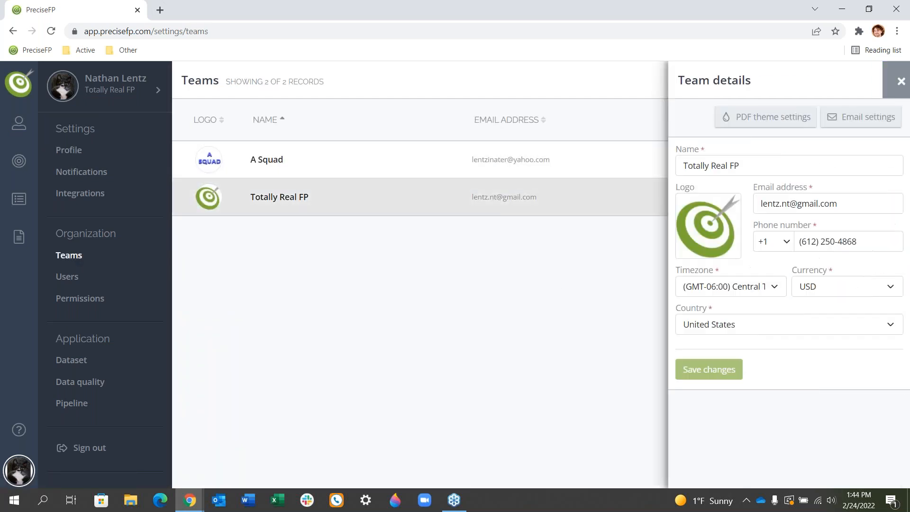
left_click(891, 81)
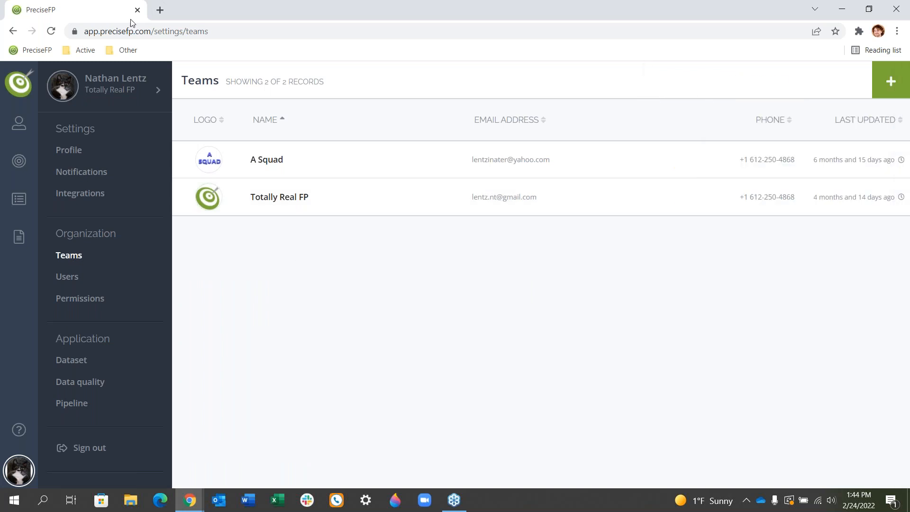
left_click(160, 10)
Go to the PreciseFP website from the Active bookmarks folder and view its Pricing page
left_click(73, 50)
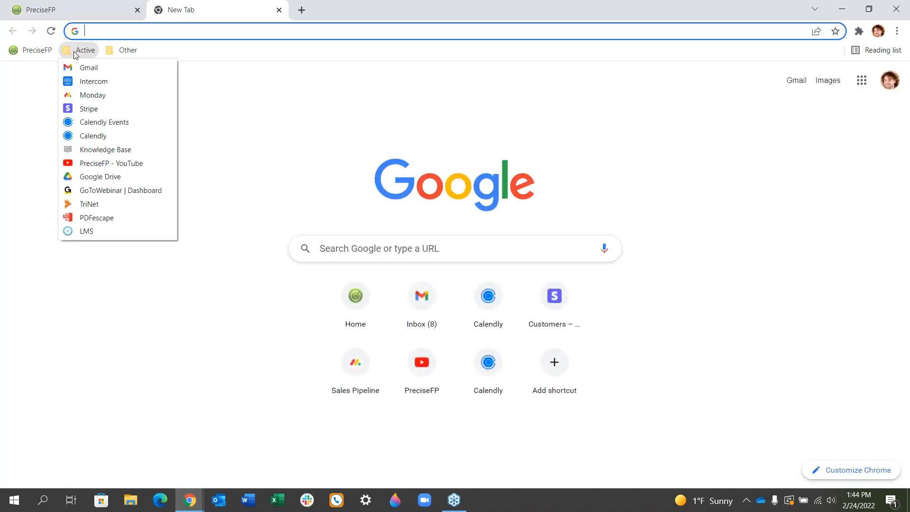
left_click(25, 50)
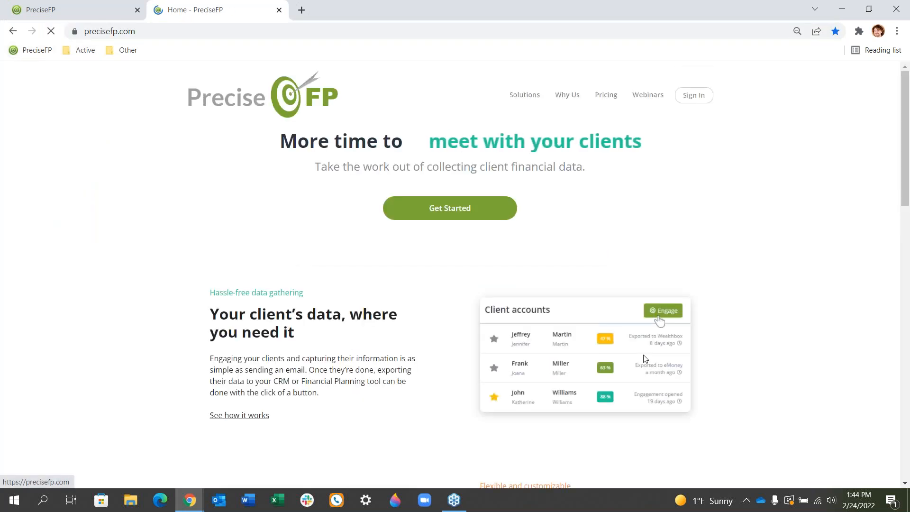
left_click(615, 112)
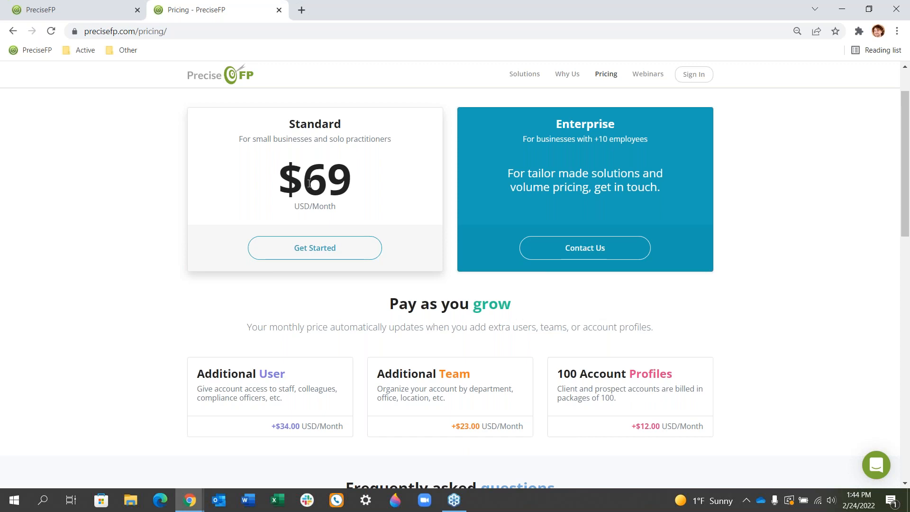
Highlight the $69 Standard price, then view the All accounts list in the app tab
double_click(309, 184)
left_click(756, 357)
left_click(87, 11)
left_click(20, 134)
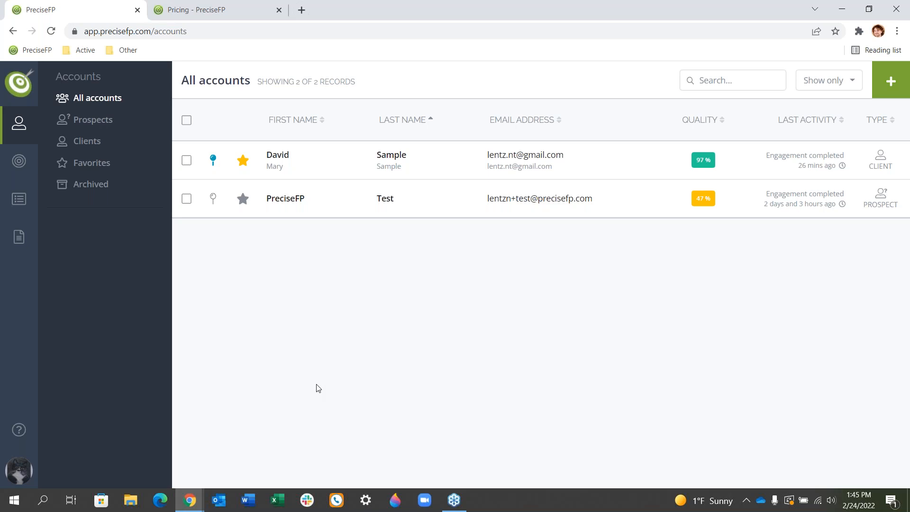
Back on the pricing tab, open the support chat, then go to the website homepage
left_click(186, 7)
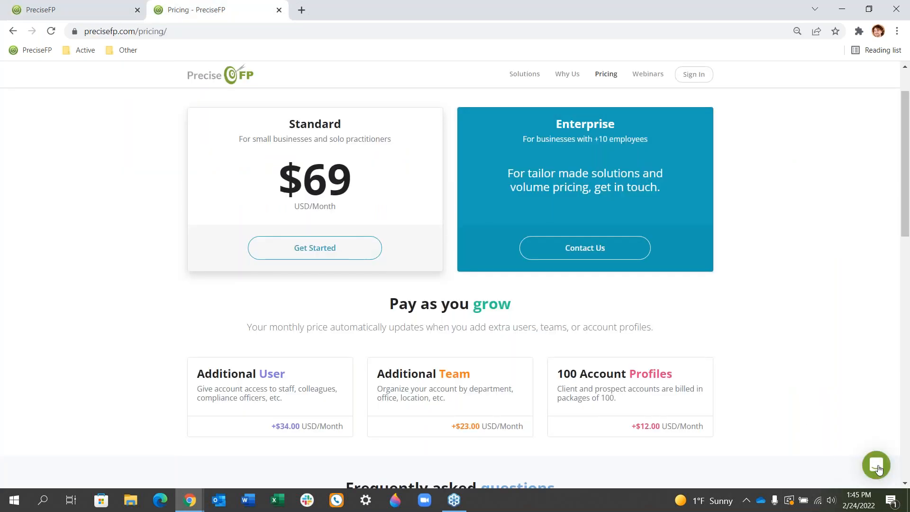
left_click(876, 466)
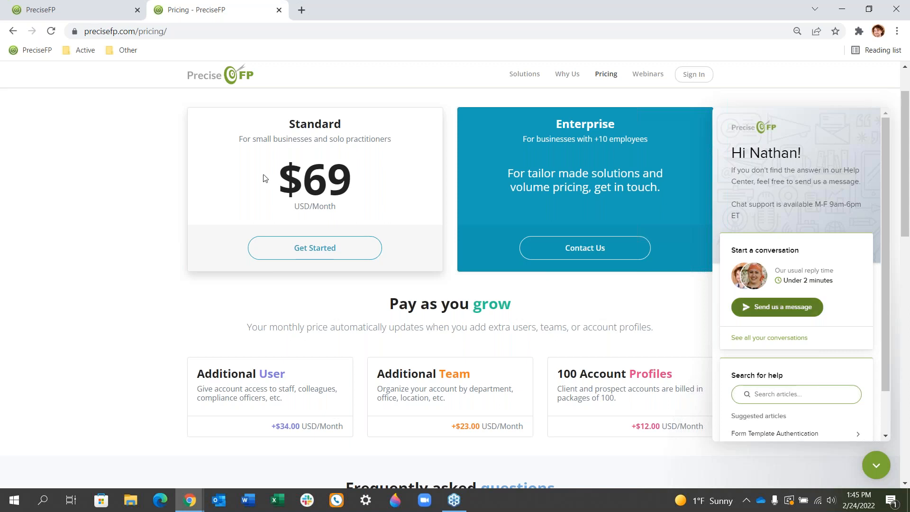
left_click(239, 72)
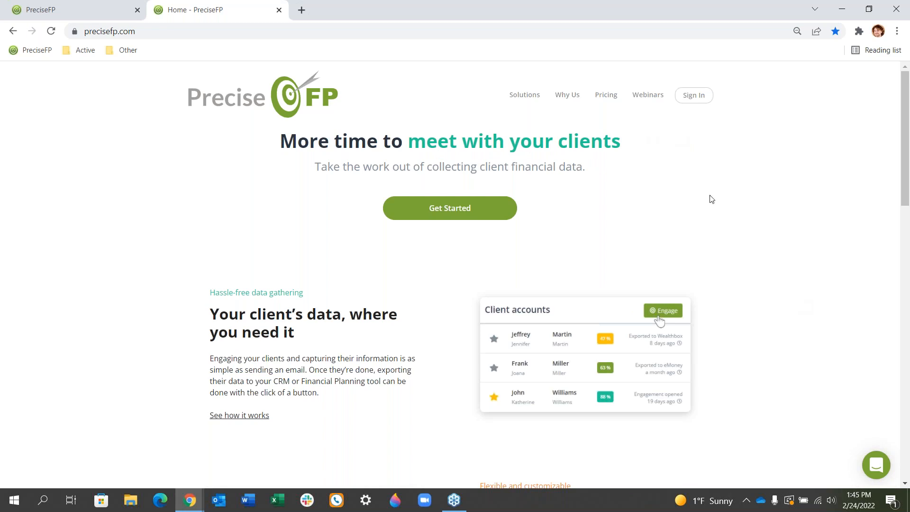
Browse the upcoming and recorded webinars page, then close the website tab
left_click(654, 96)
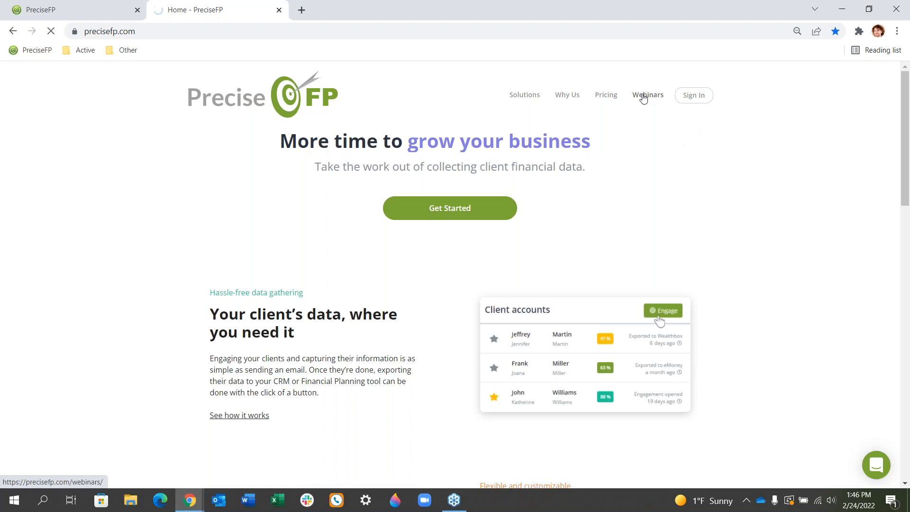
scroll(774, 364, "down", 3)
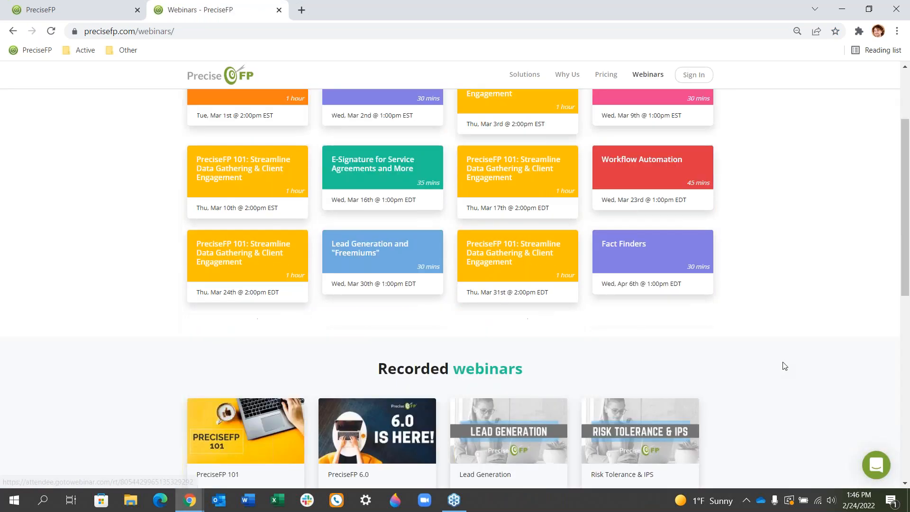
scroll(514, 457, "down", 1)
scroll(725, 427, "up", 5)
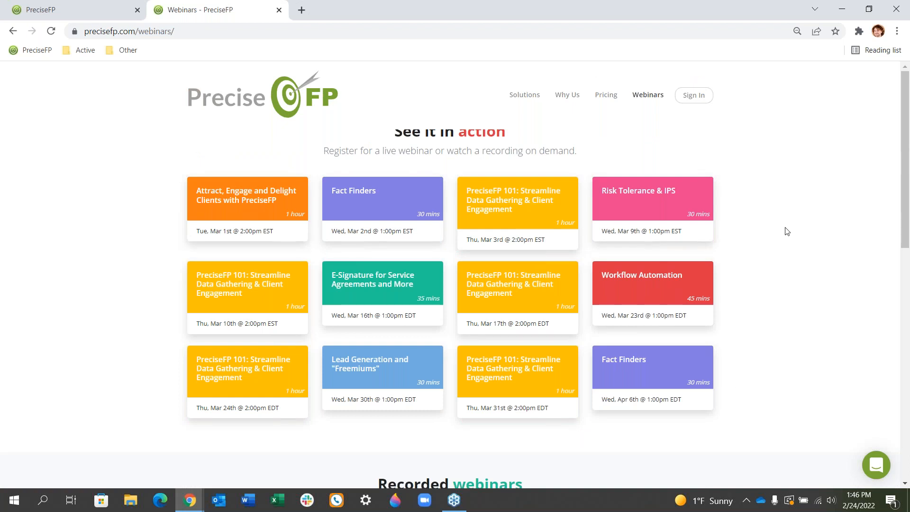
left_click(279, 11)
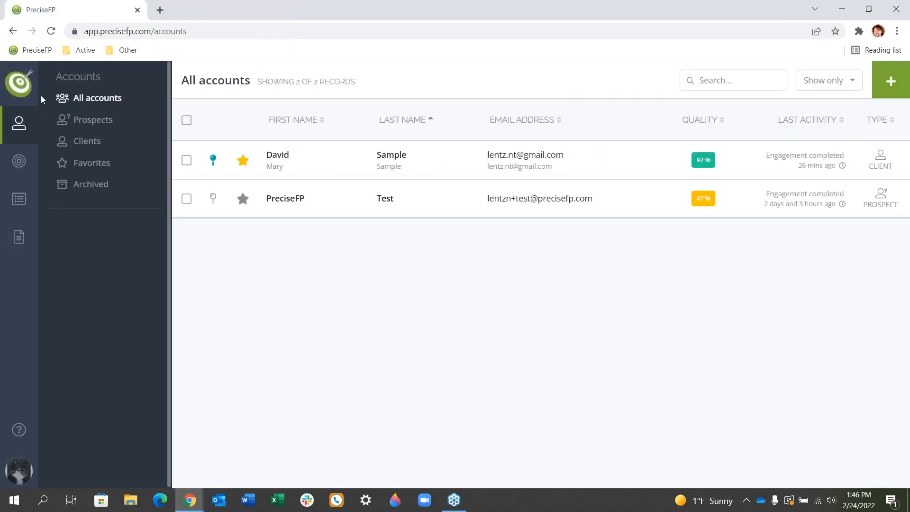
Return to the app dashboard, then advance the slideshow past Questions? to the Thank you! slide
left_click(21, 89)
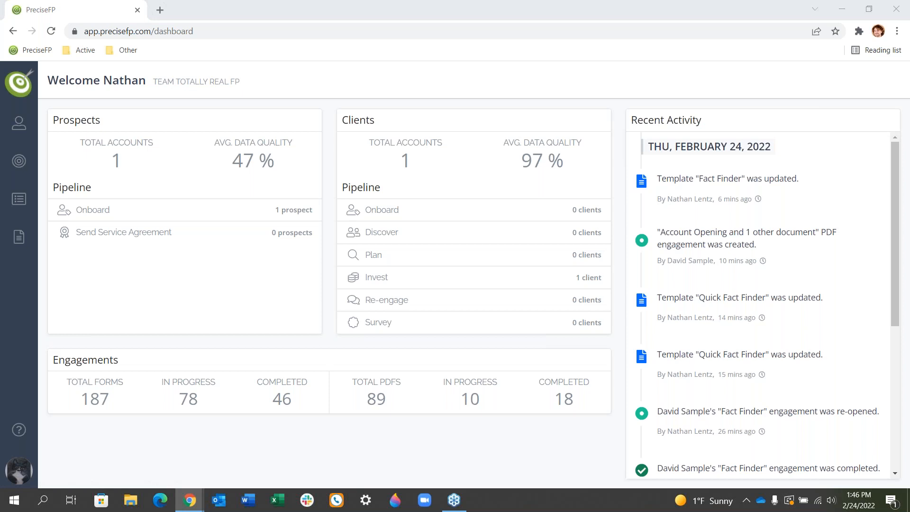
key("alt+Tab")
left_click(444, 259)
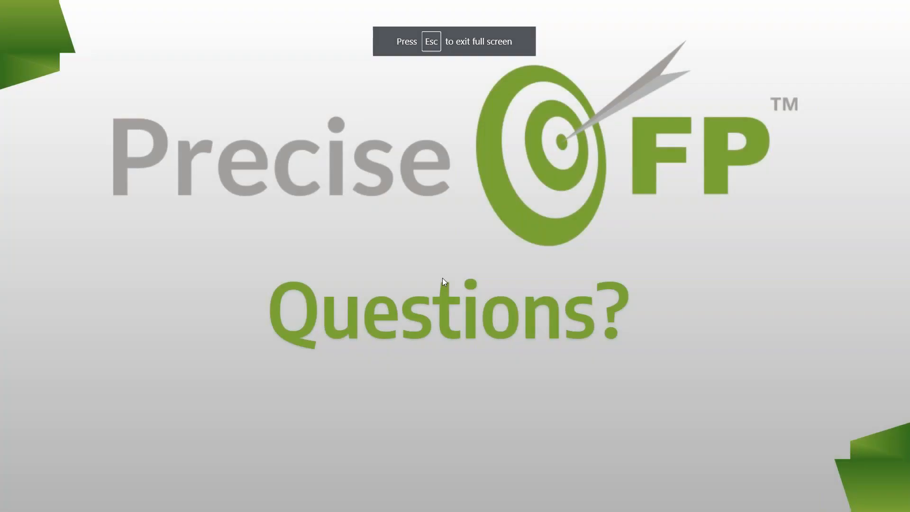
left_click(442, 278)
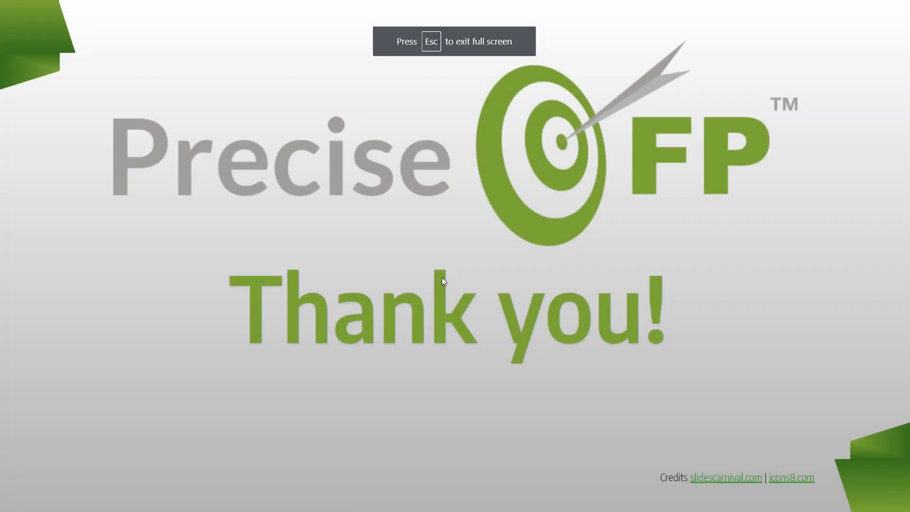